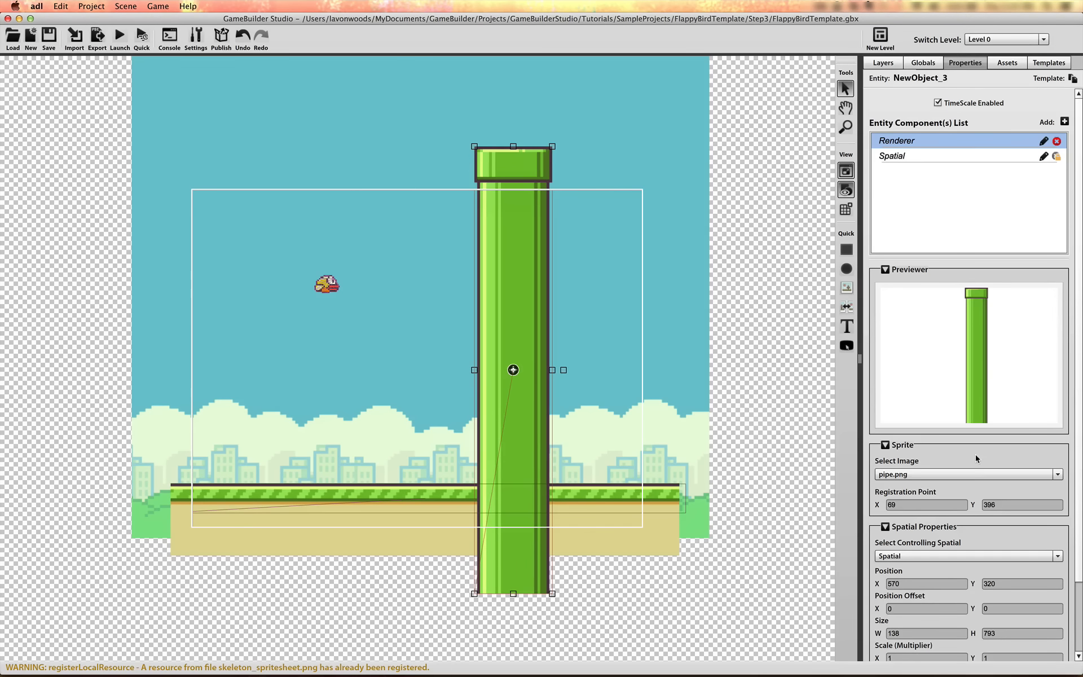
Set the pipe sprite's scale multiplier to 0.5 in both X and Y
scroll(1079, 561, "down", 3)
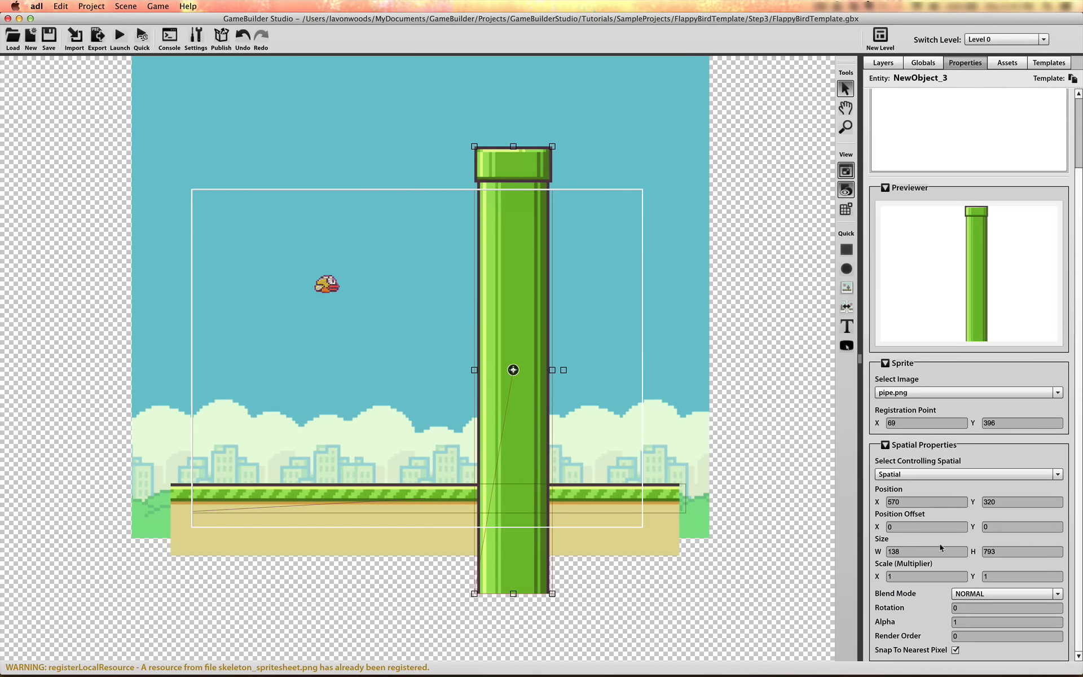
left_click(909, 575)
type(".5")
key("Tab")
type(".5")
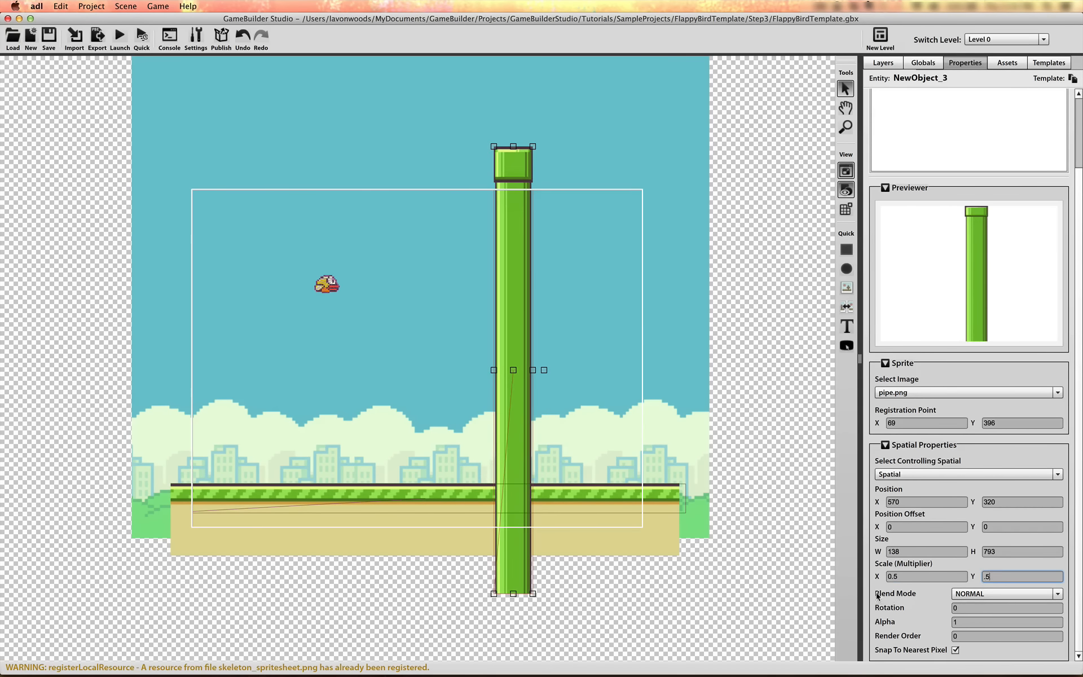
left_click(917, 575)
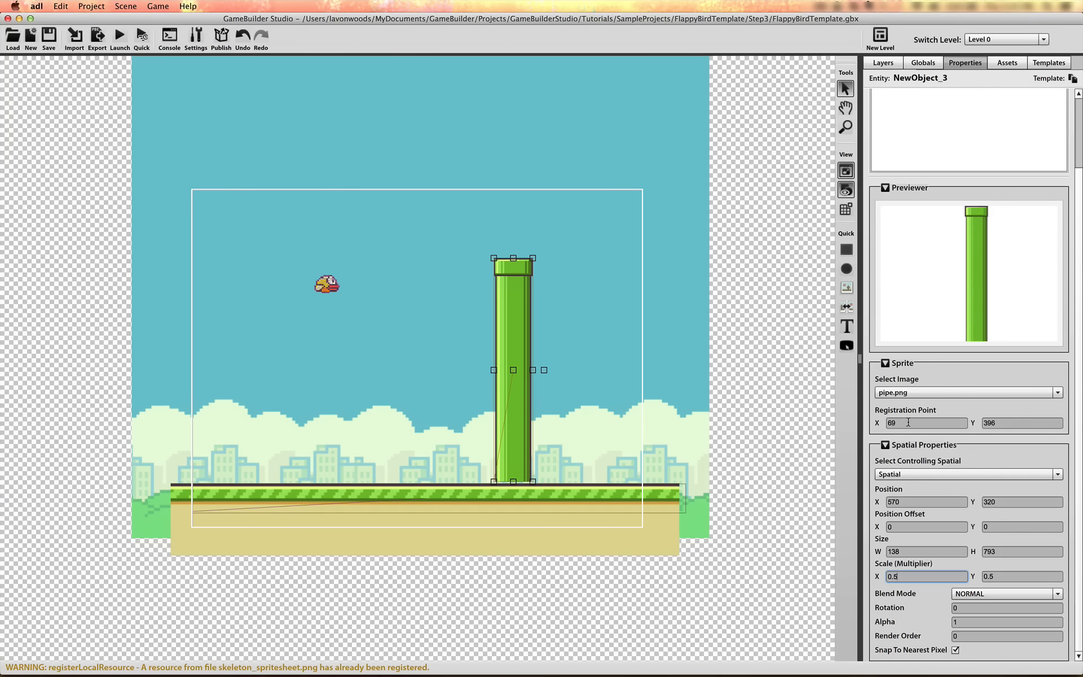
Set the pipe's registration point Y to 0 and move it just beyond the camera frame's right edge, about X 845, Y 452
left_click_drag(513, 370, 540, 402)
left_click(1019, 422)
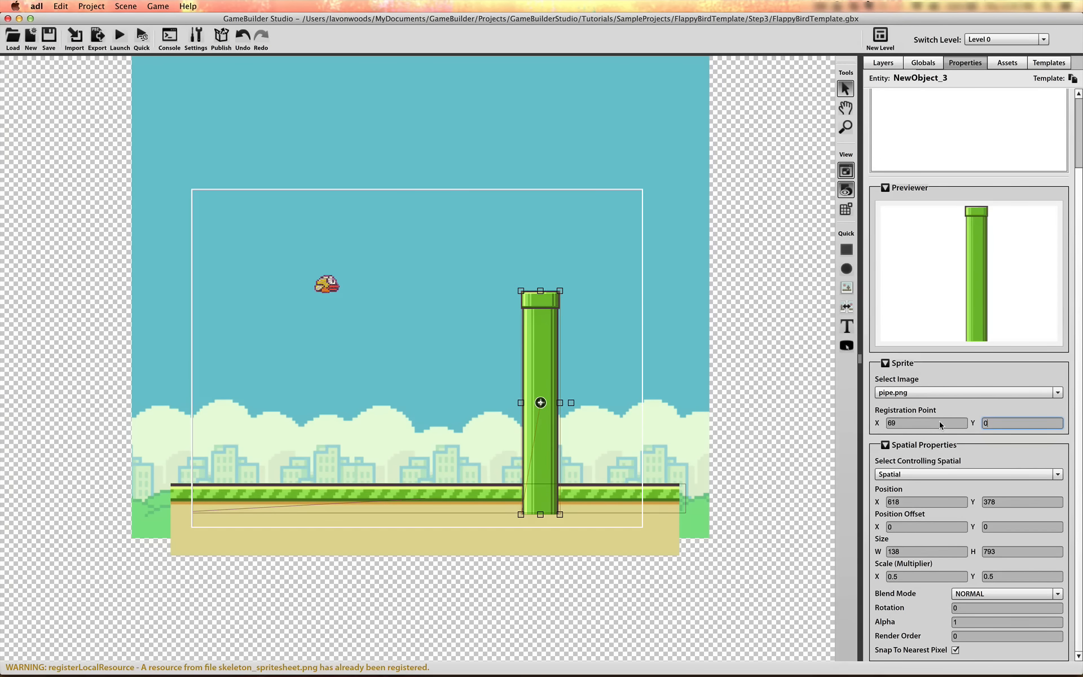
left_click(936, 424)
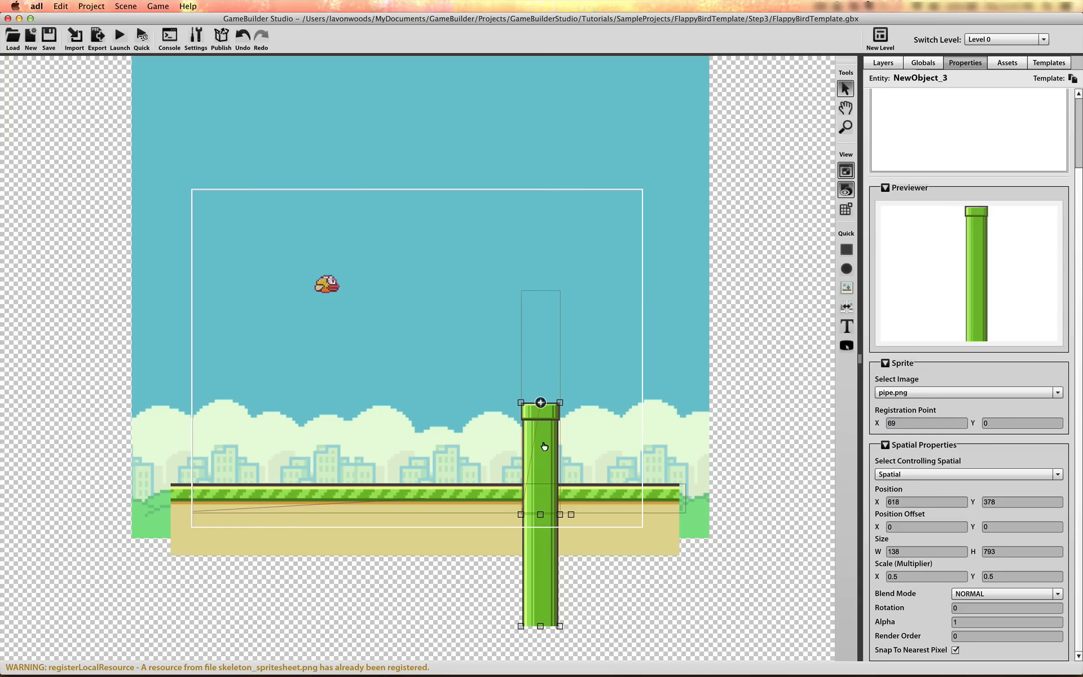
left_click_drag(545, 447, 673, 489)
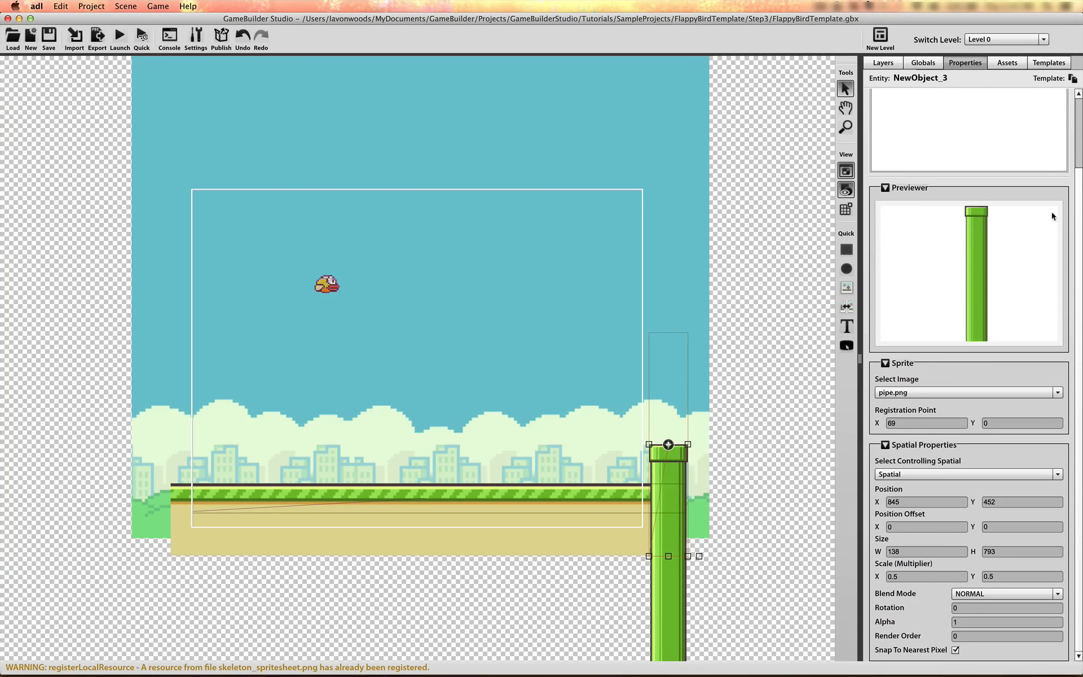
Shift the pipe's collision shape down to match the sprite, and move the pipe to about X 887, Y 530
scroll(1081, 188, "up", 5)
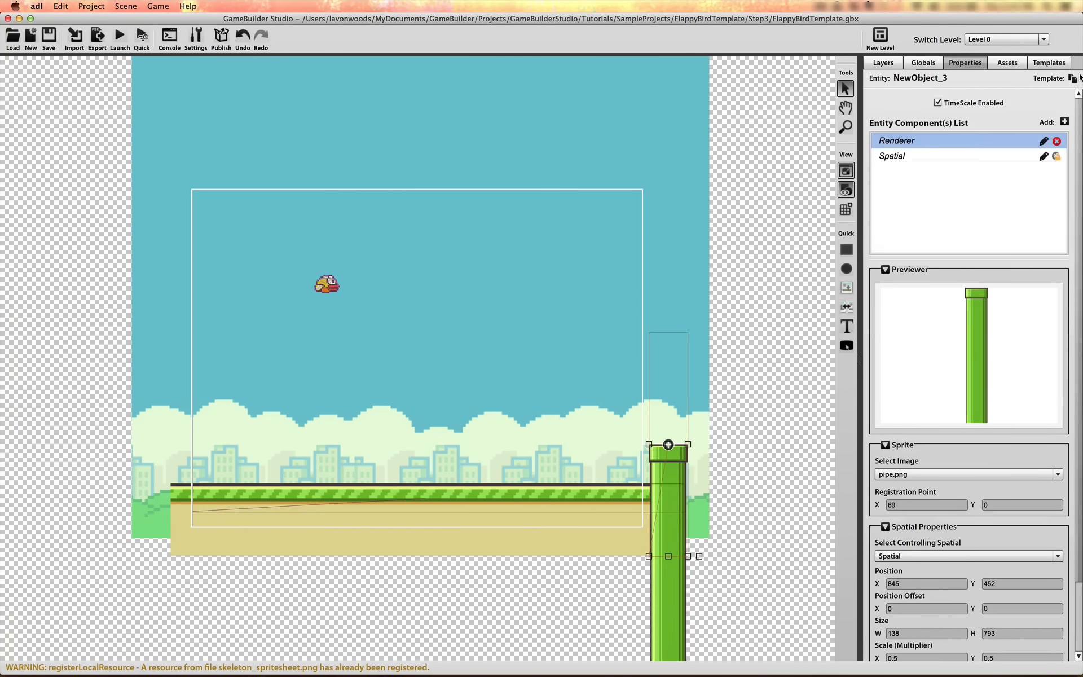
left_click(957, 155)
scroll(1078, 195, "down", 3)
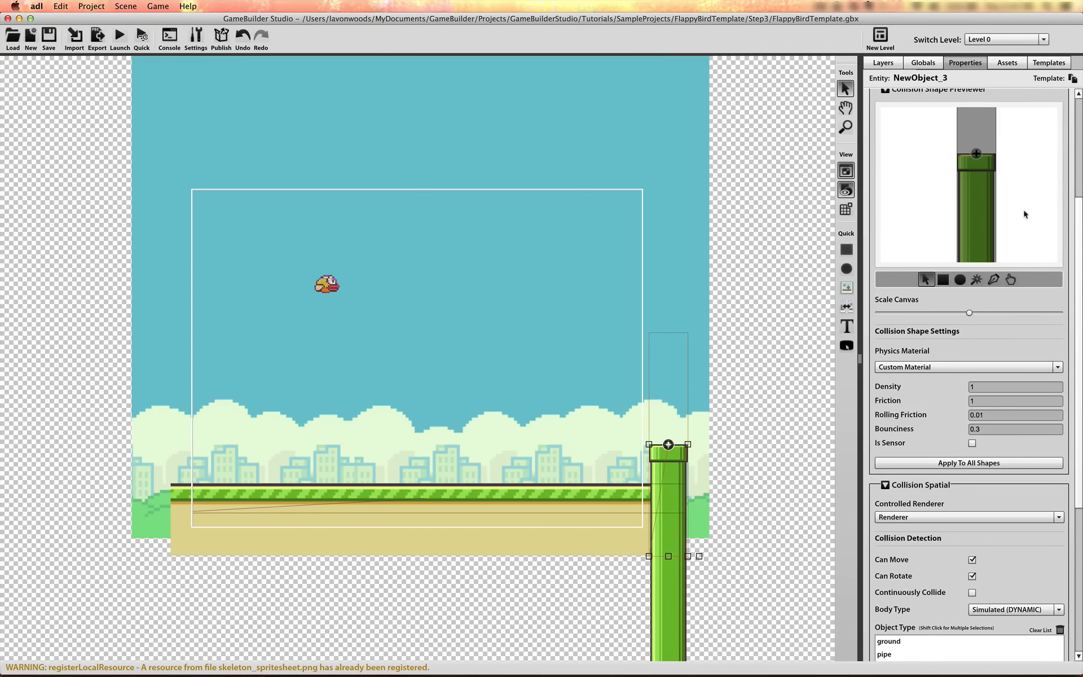
left_click_drag(980, 112, 980, 200)
left_click_drag(980, 135, 979, 160)
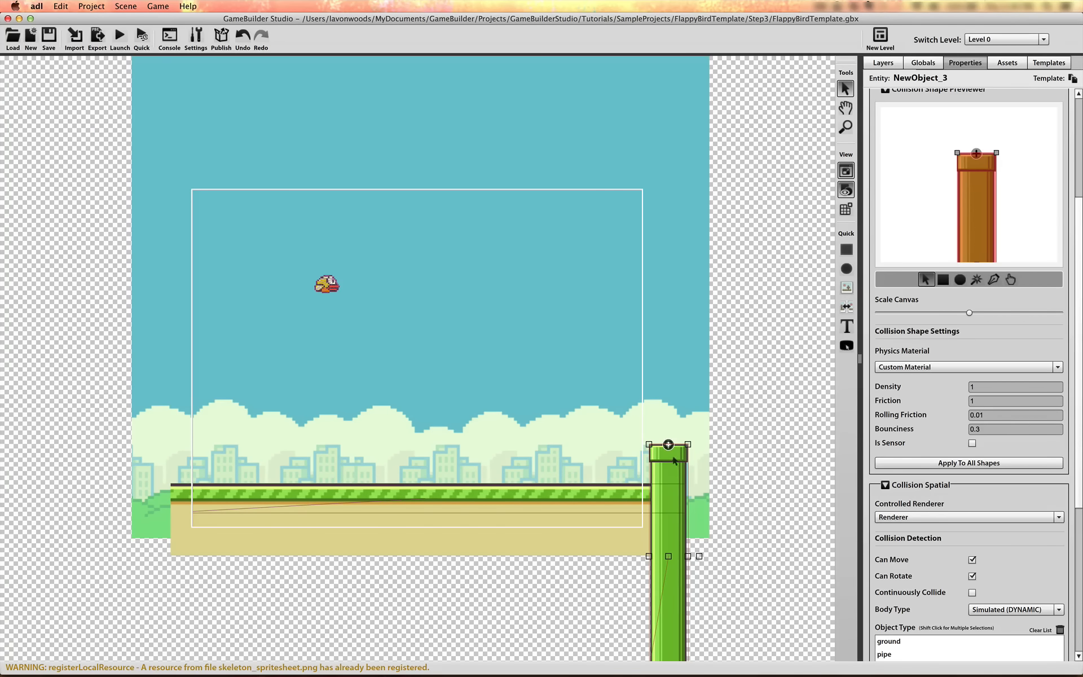
left_click_drag(673, 458, 696, 501)
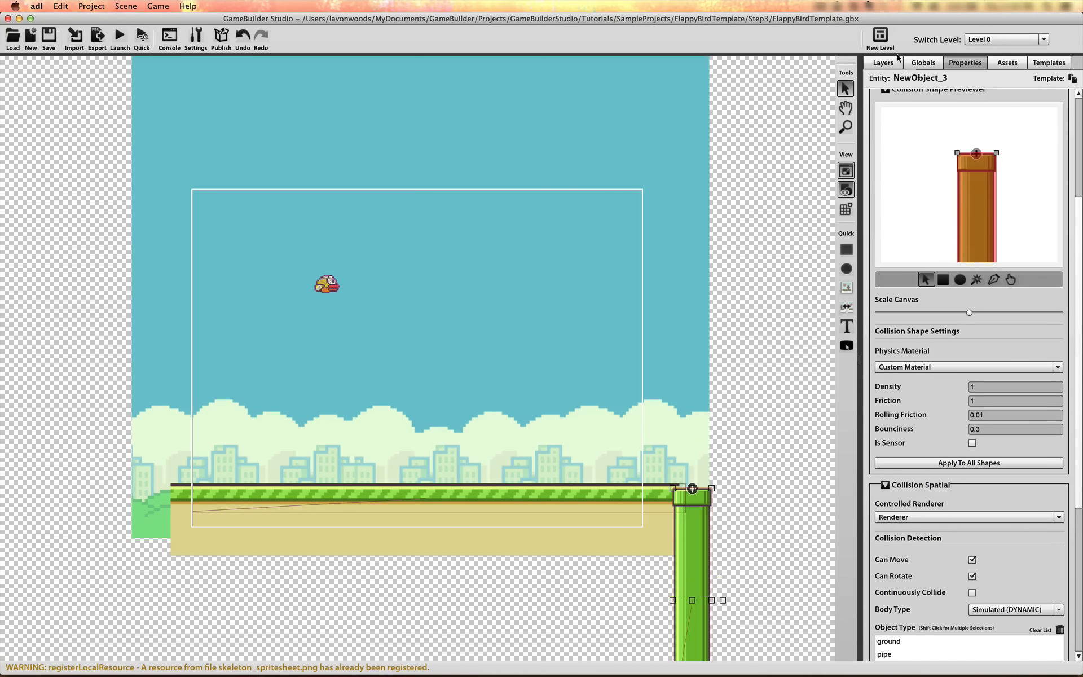
Rename the pipe object to Pipe and the bird object to Bird
left_click(884, 63)
double_click(936, 205)
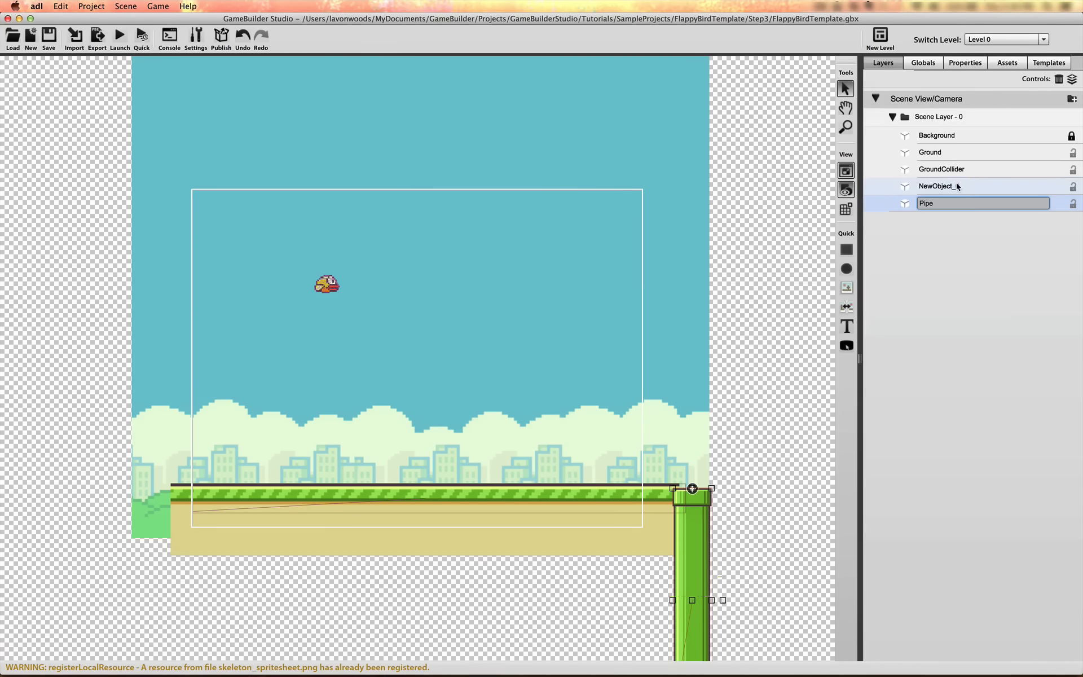
double_click(946, 185)
type("Bir")
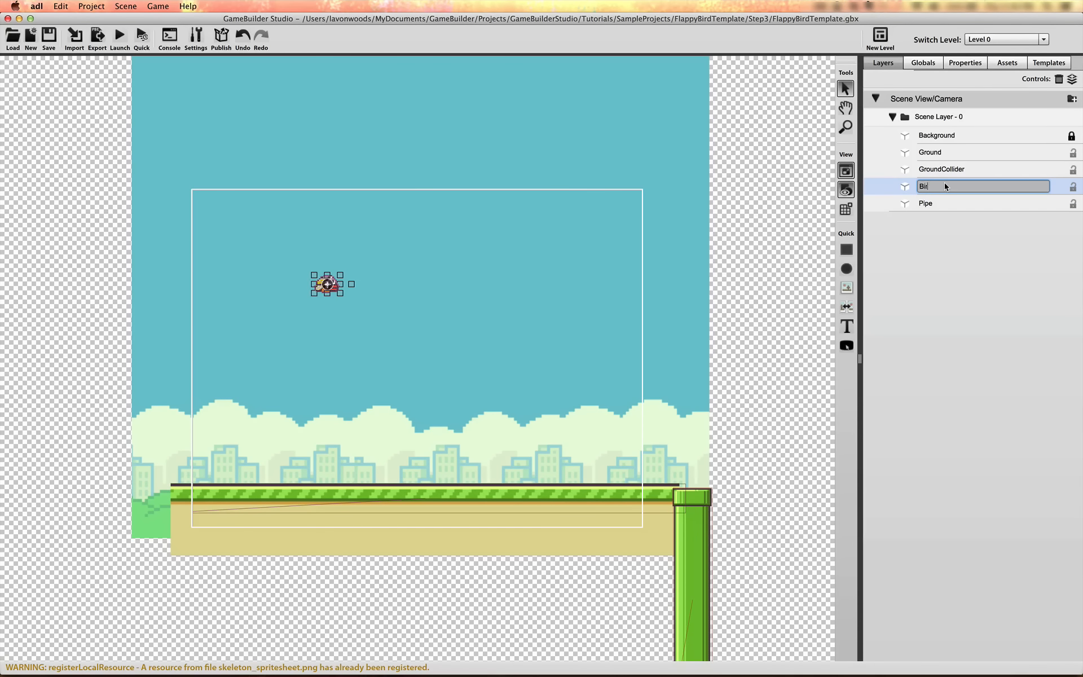
type("d")
key("Return")
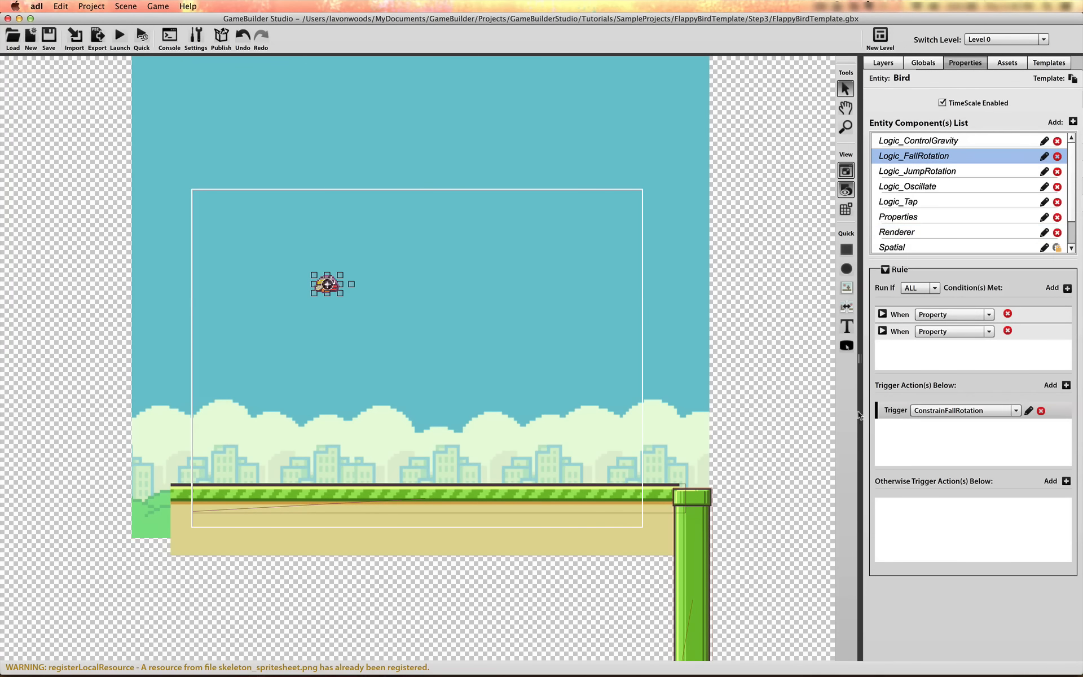
Add a Rules Map component named Logic_Move to the Pipe object
left_click(707, 529)
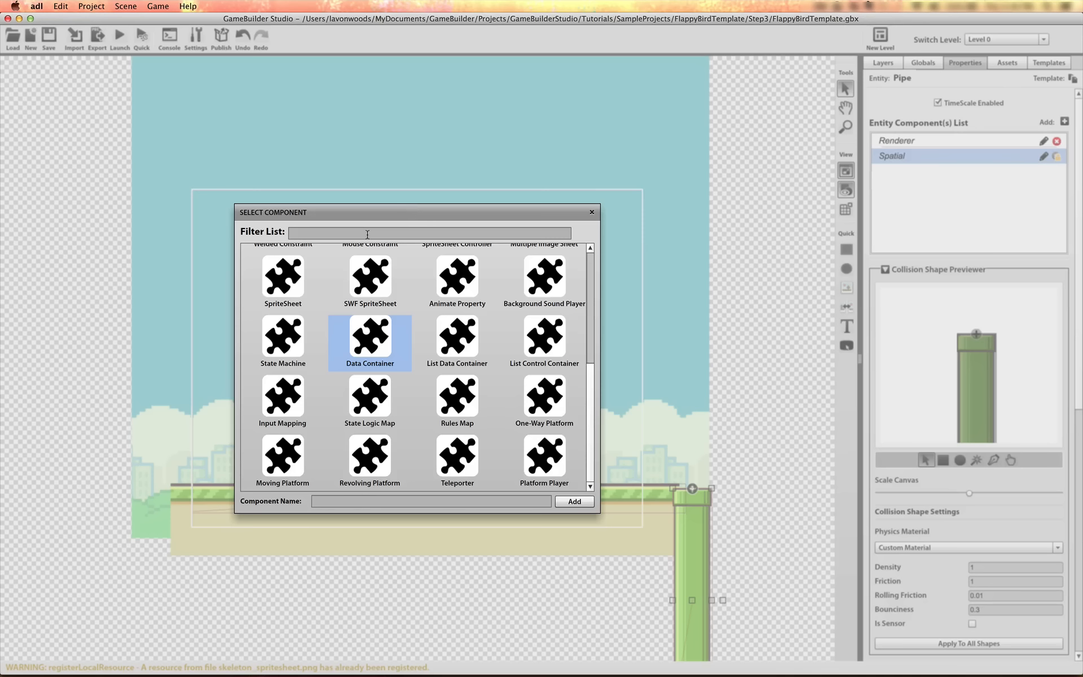
left_click(366, 234)
type("Logic")
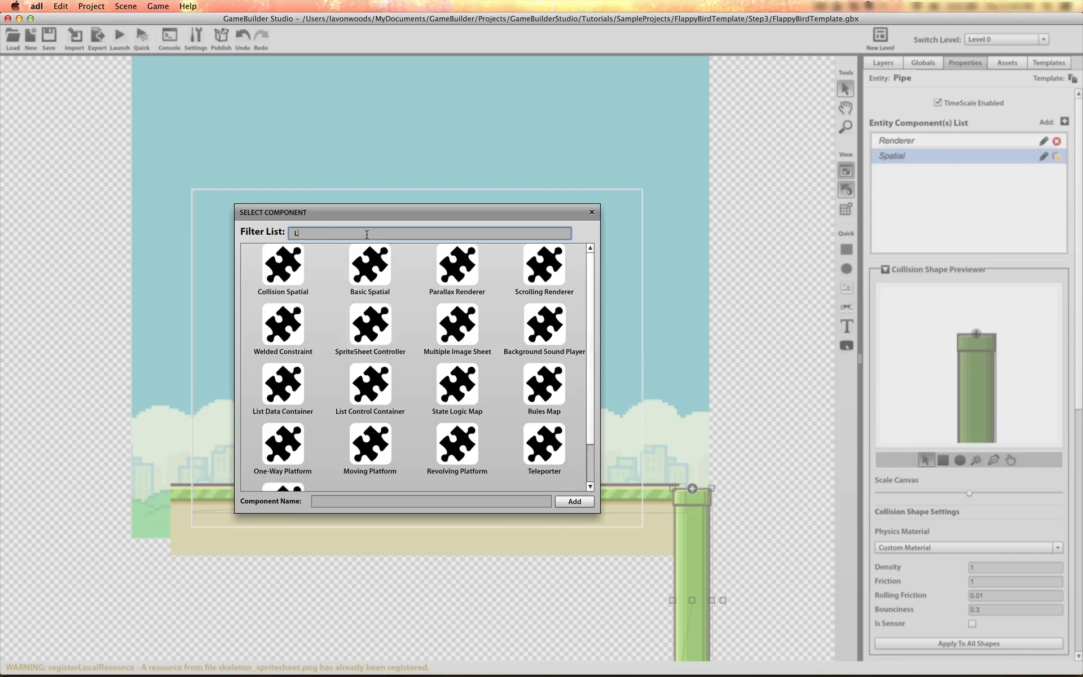
left_click_drag(324, 237, 249, 237)
type("ru")
left_click(275, 270)
double_click(344, 504)
type("Logic_Move")
left_click(575, 501)
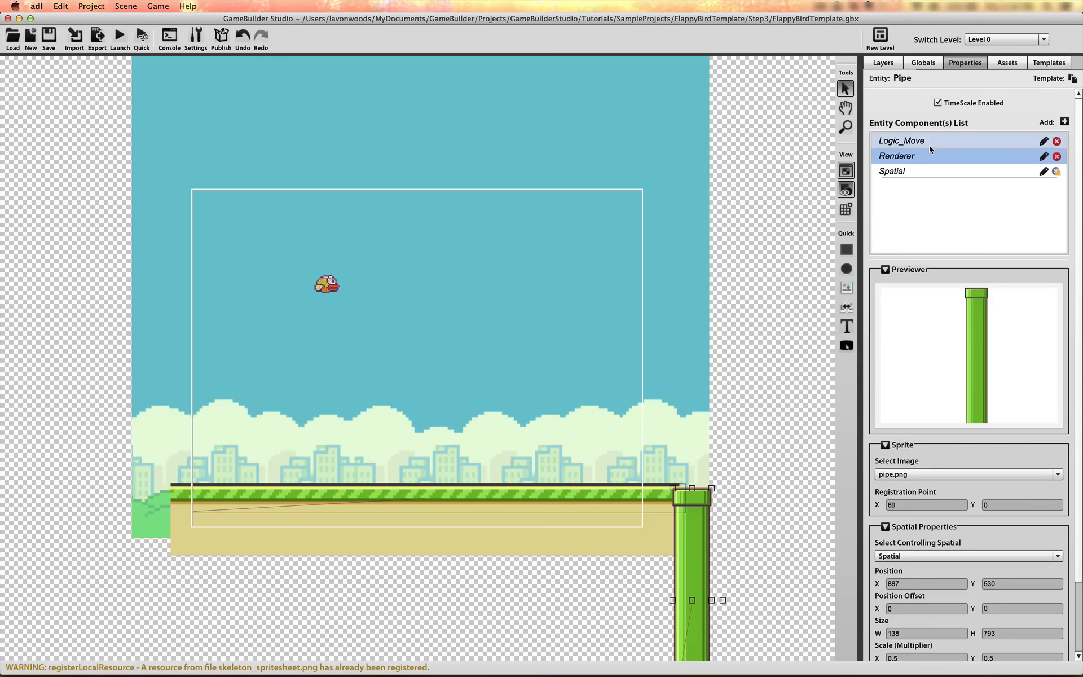
Add a Property condition to the Logic_Move rule and expand its settings
left_click(929, 144)
left_click(1067, 288)
left_click(925, 315)
left_click(931, 328)
left_click(889, 315)
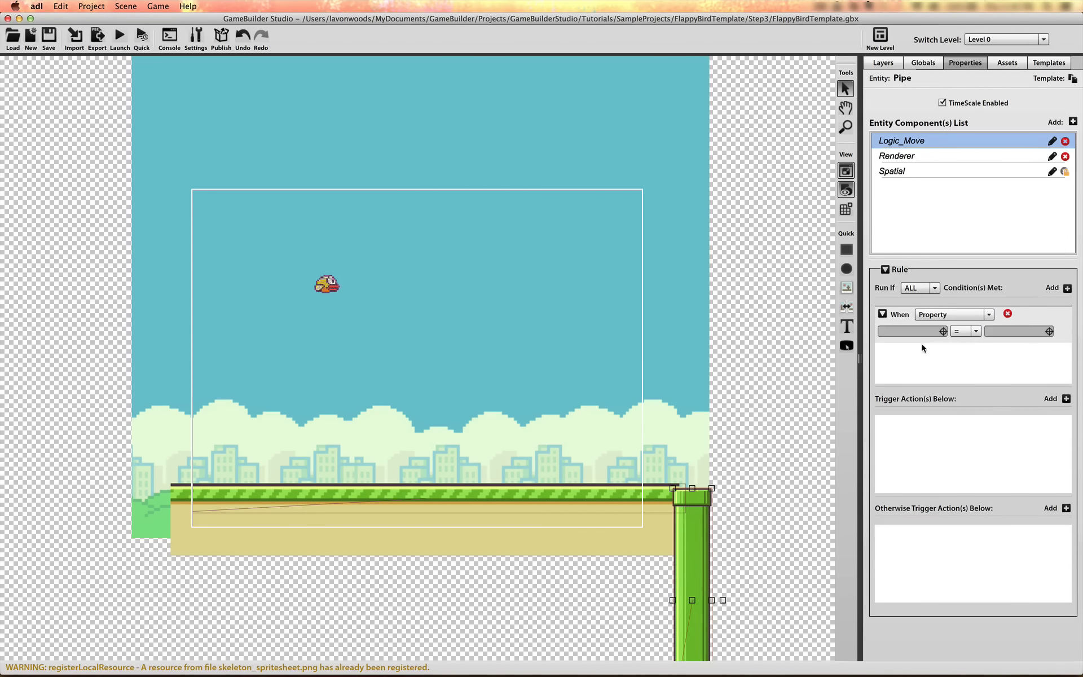
Make the Logic_Move condition require the Bird's isFlying property to equal 1
left_click(944, 333)
left_click(447, 334)
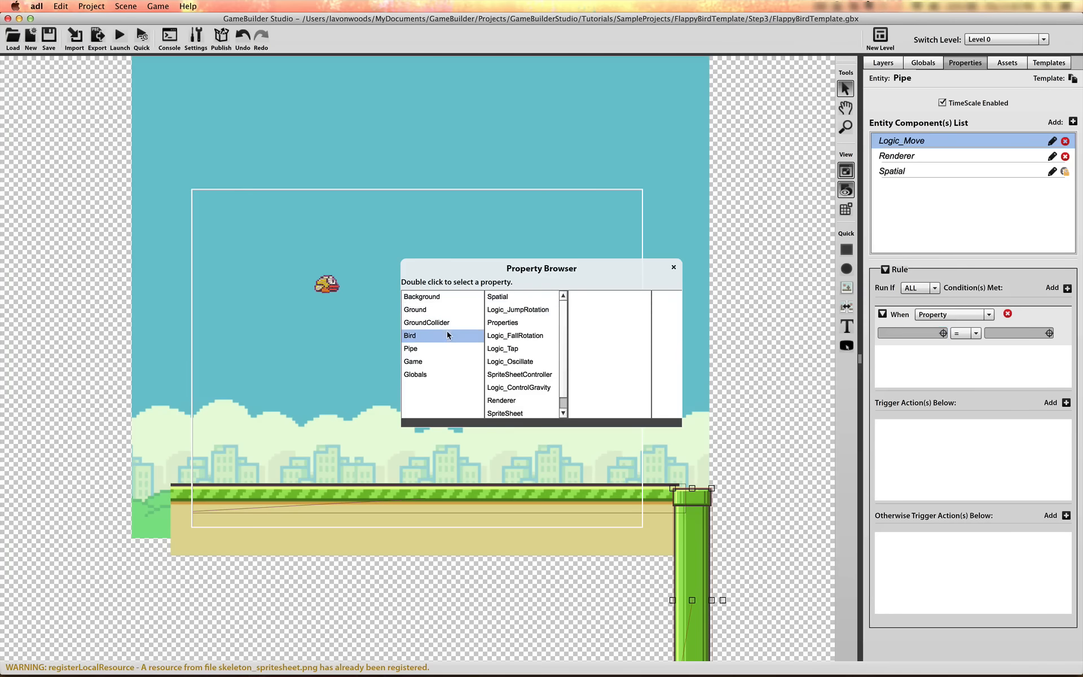
left_click(514, 298)
left_click(543, 323)
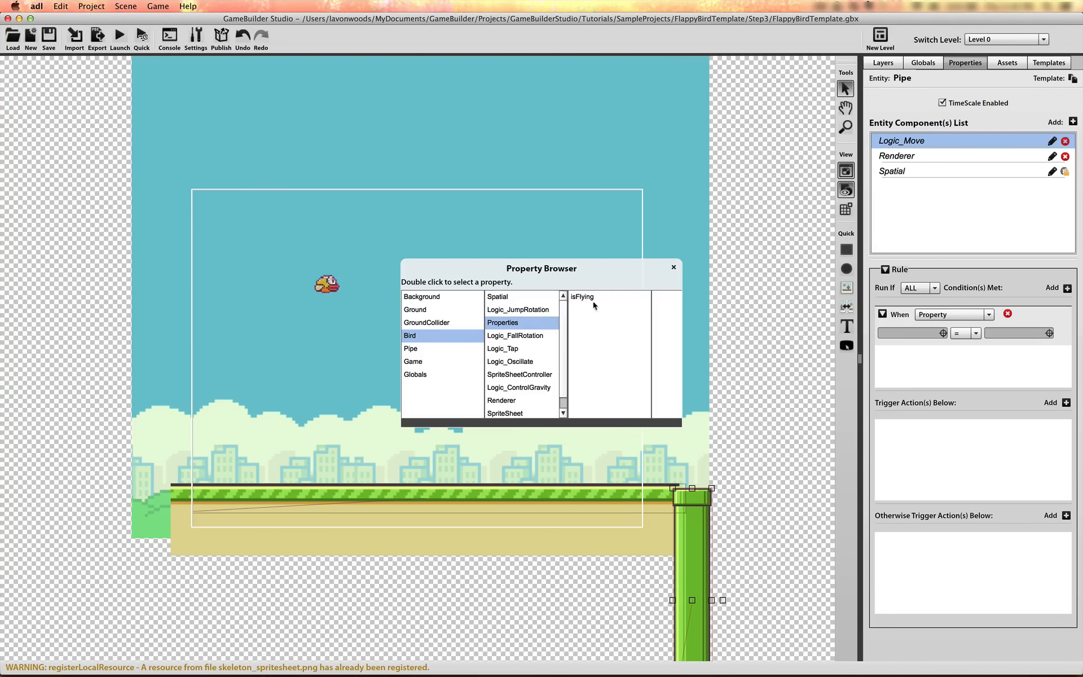
double_click(593, 296)
left_click(998, 334)
type("1")
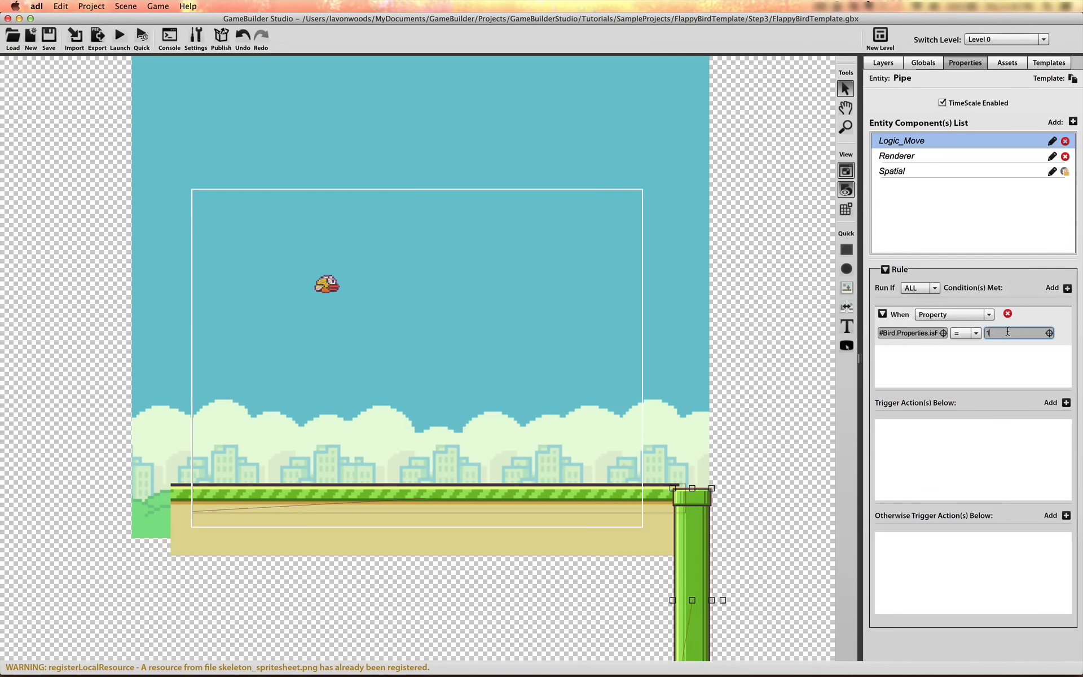
key("Return")
Add another Rules Map component named Logic_Destroy to the Pipe object
left_click(1073, 122)
left_click(512, 234)
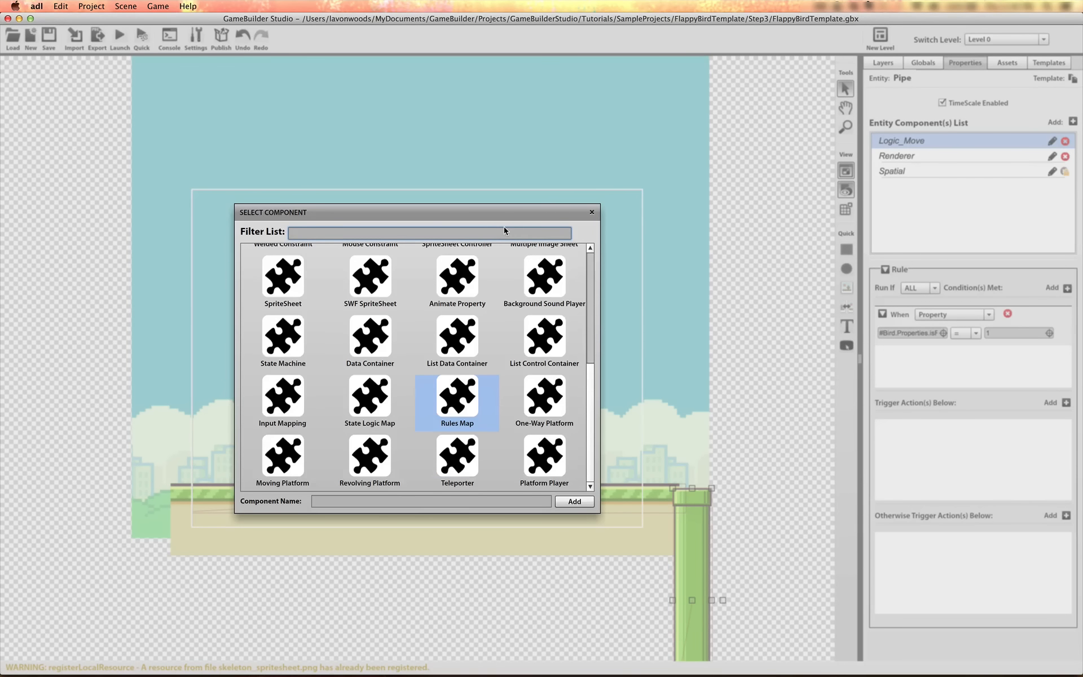
type("rule")
left_click(352, 502)
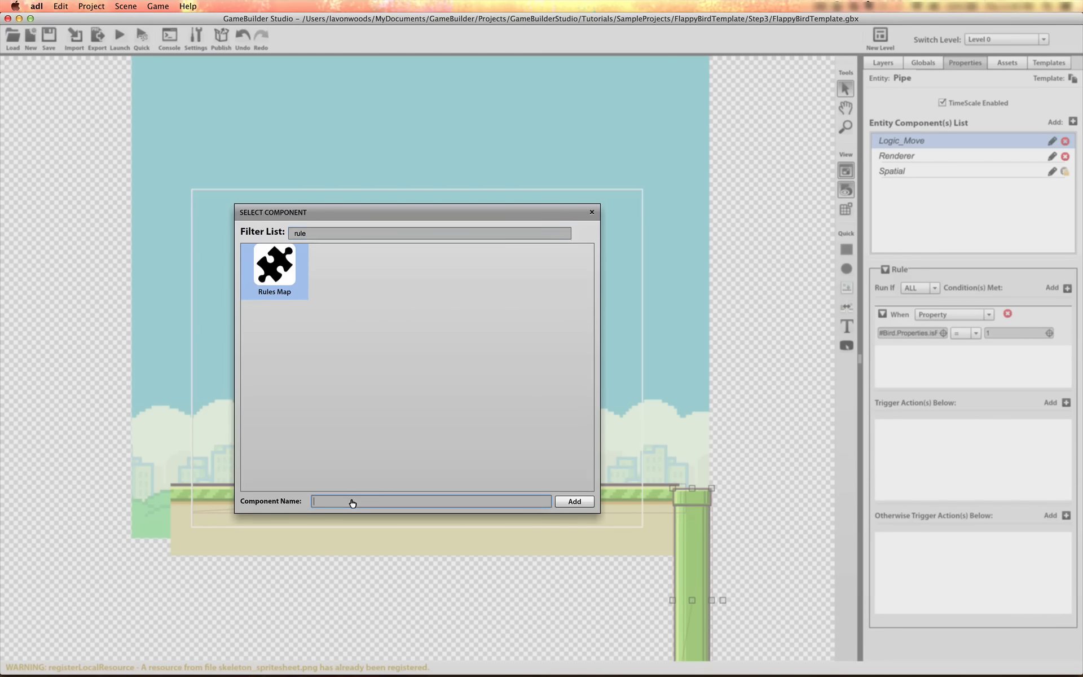
type("Logic_Destroy")
left_click(575, 502)
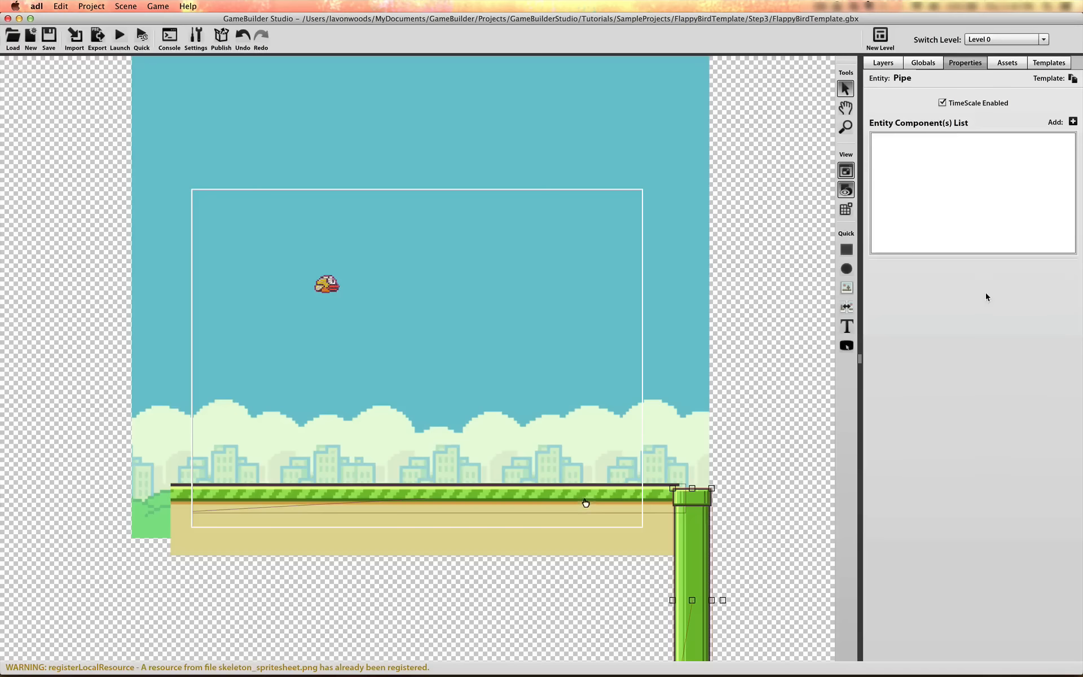
Add a Property condition to Logic_Destroy that requires the pipe's own Spatial y to be less than -150
left_click(1071, 289)
left_click(954, 314)
left_click(949, 320)
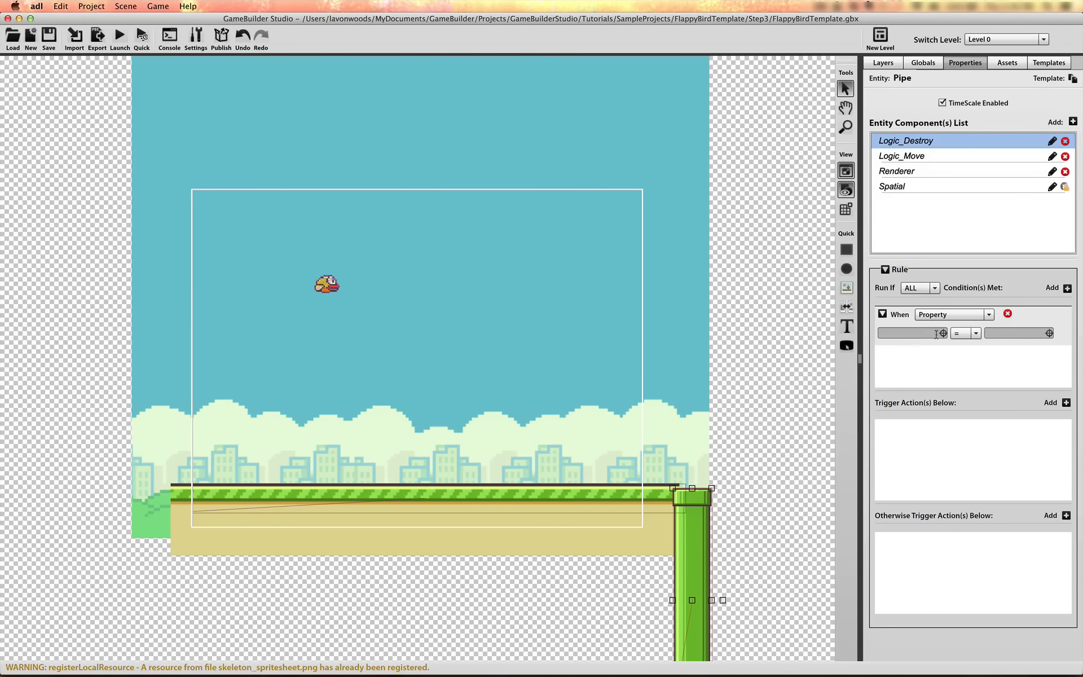
left_click(942, 333)
scroll(603, 355, "down", 3)
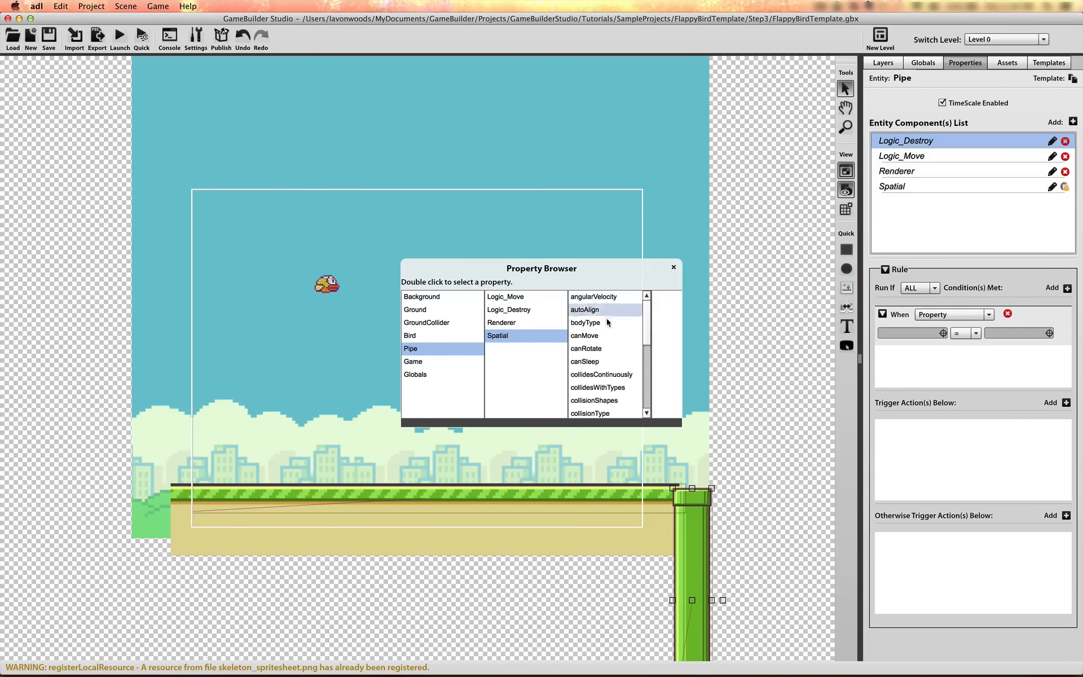
double_click(602, 401)
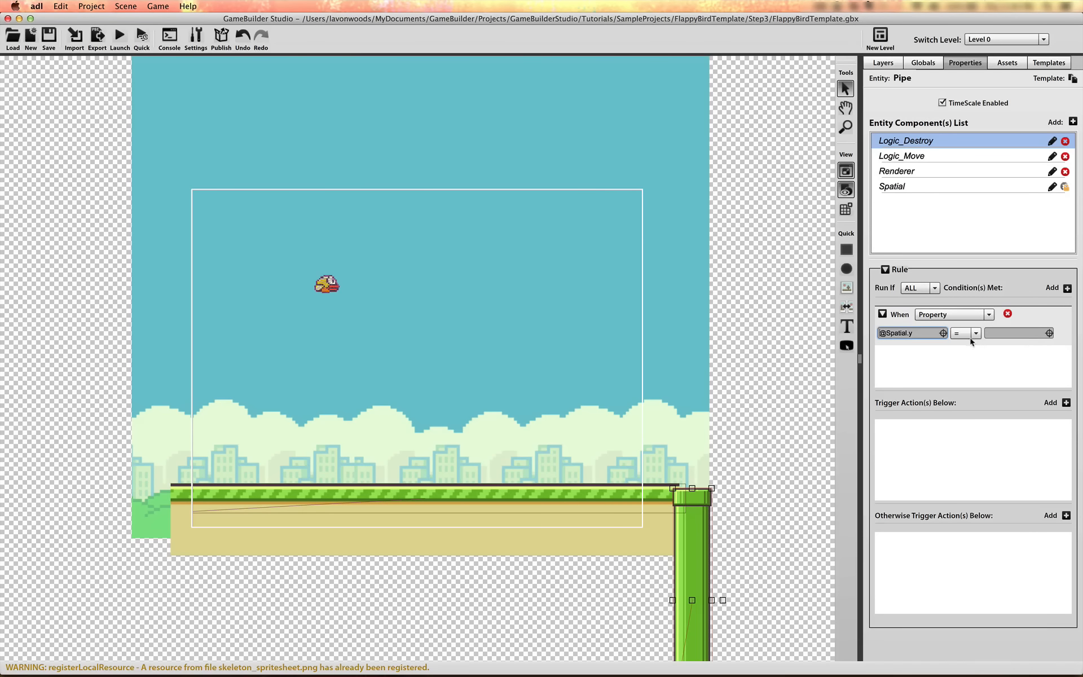
left_click(976, 334)
left_click(966, 394)
left_click(1015, 334)
type("150")
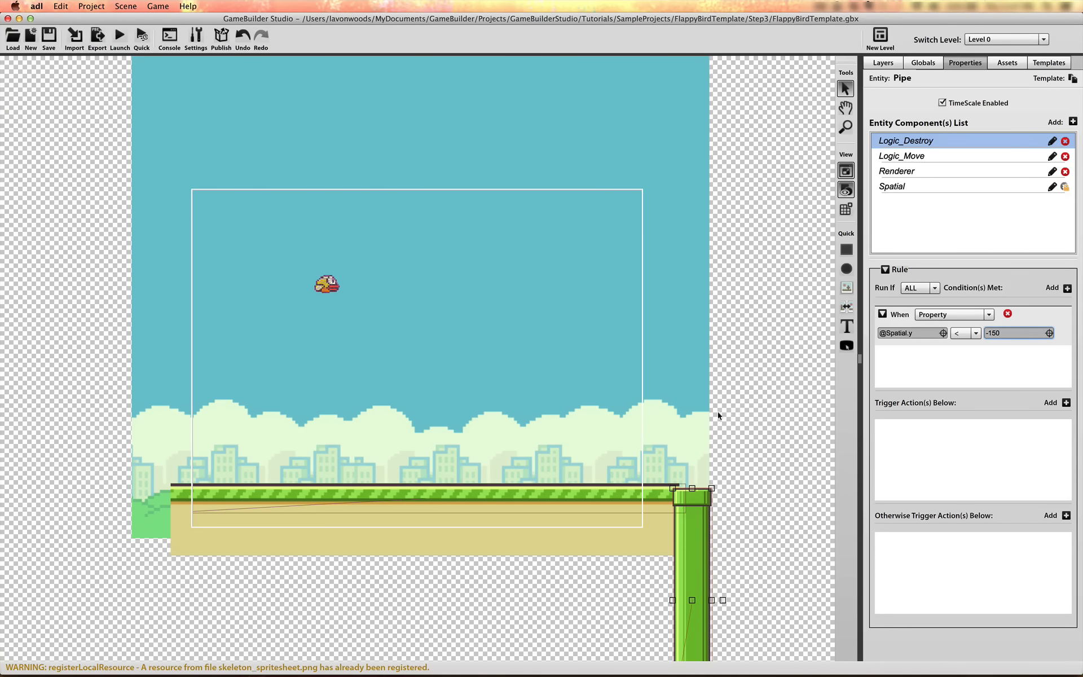
Add a Destroy trigger action to the Logic_Destroy rule
left_click(1066, 402)
left_click(977, 448)
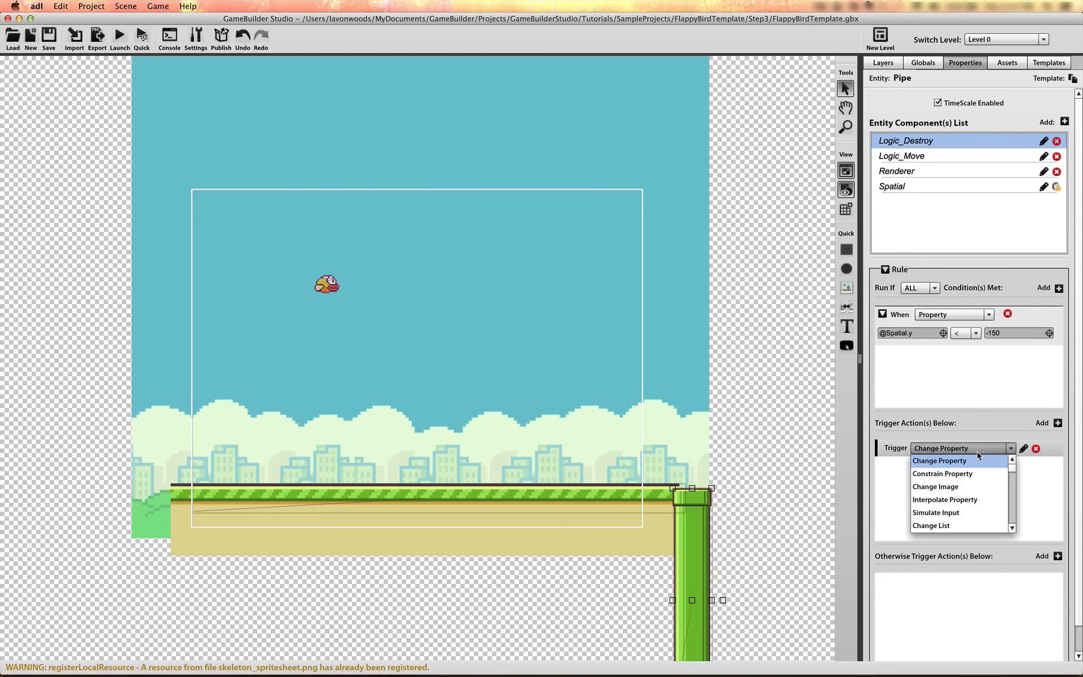
left_click_drag(1013, 467, 1014, 485)
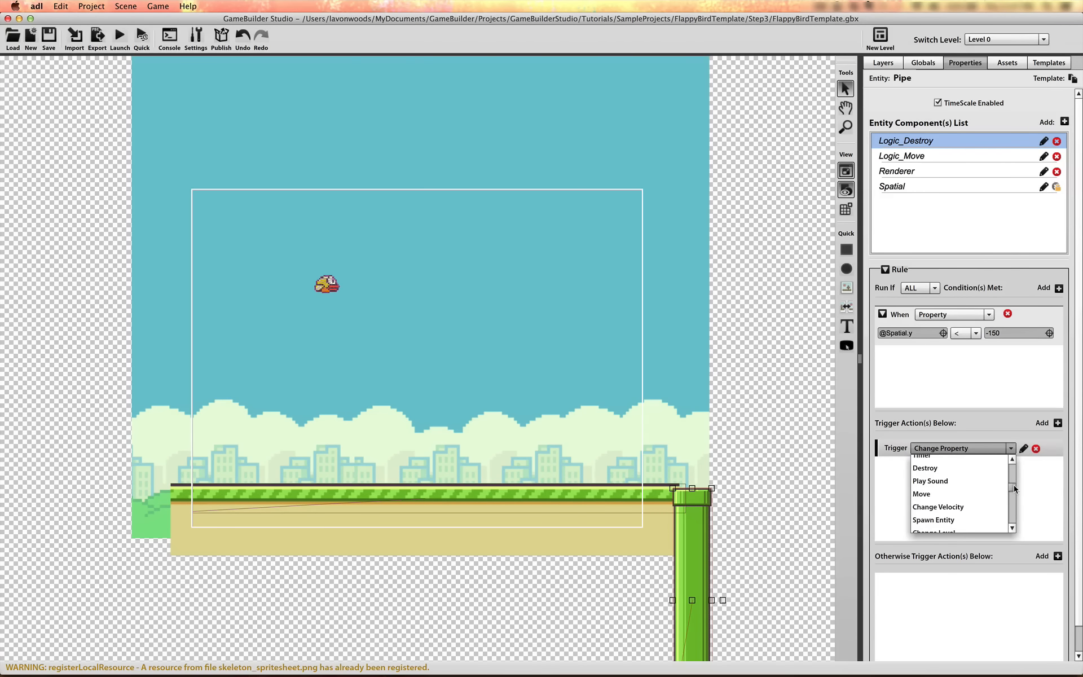
left_click(982, 469)
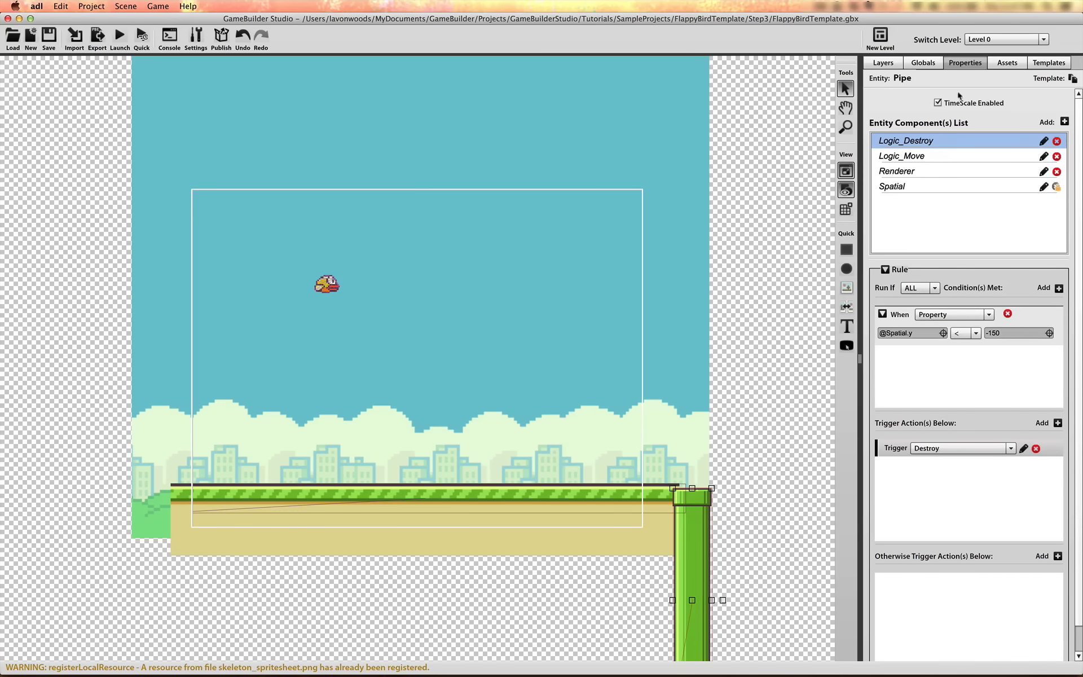
Create a square shape, stretch it vertically into a tall bar and place it left of the pipe at about X 674, Y 379
left_click(847, 251)
left_click(590, 242)
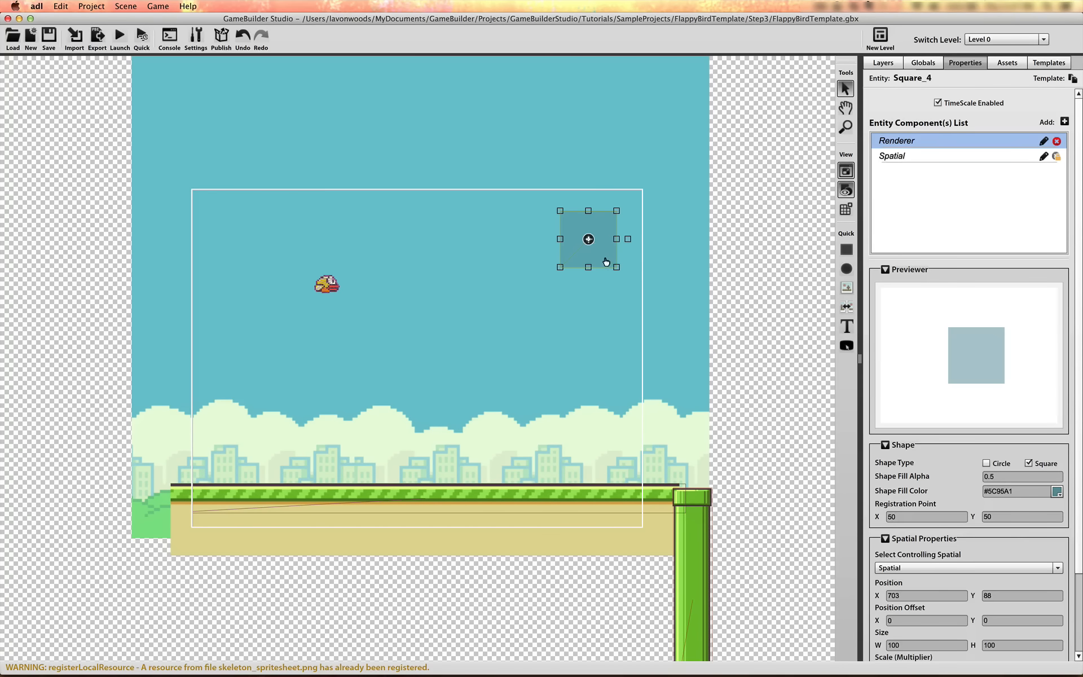
left_click_drag(606, 261, 599, 343)
left_click_drag(572, 298, 572, 488)
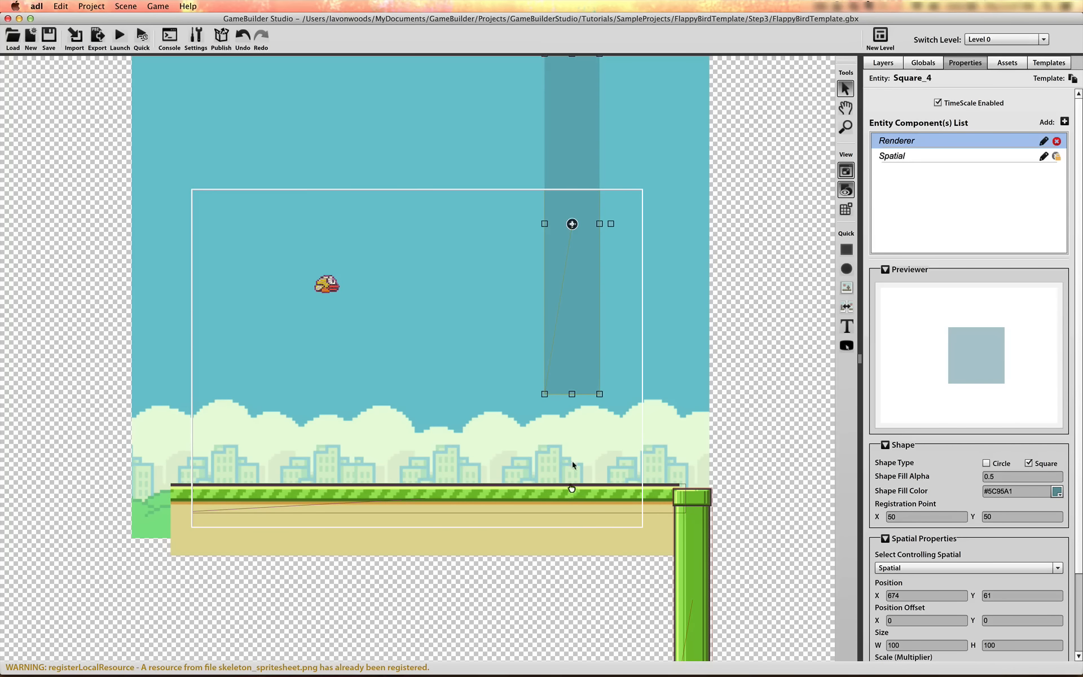
left_click_drag(583, 220, 583, 398)
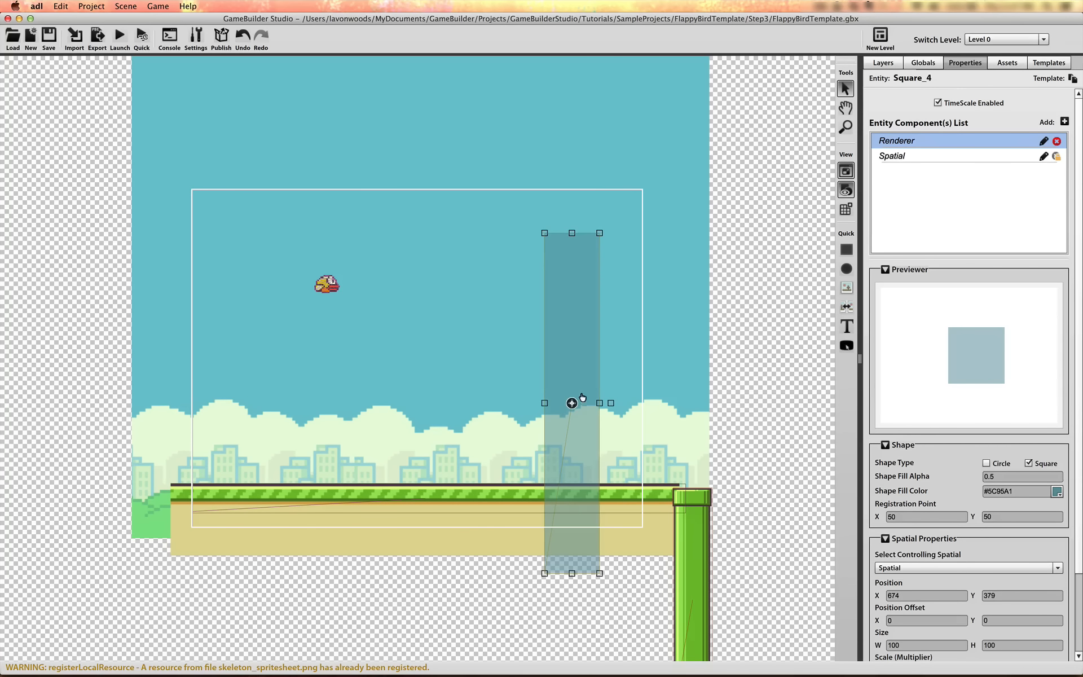
Set the pipe's Spatial body type to Non-Simulated and disable its rotation while keeping movement allowed
left_click(697, 556)
left_click(922, 187)
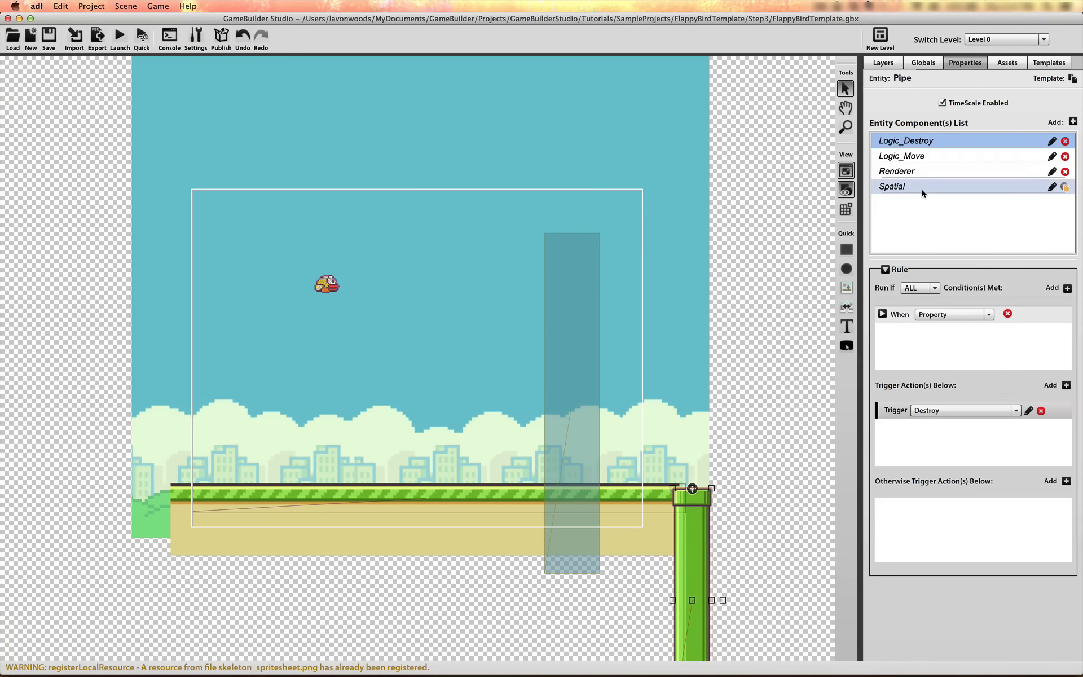
scroll(1024, 372, "down", 10)
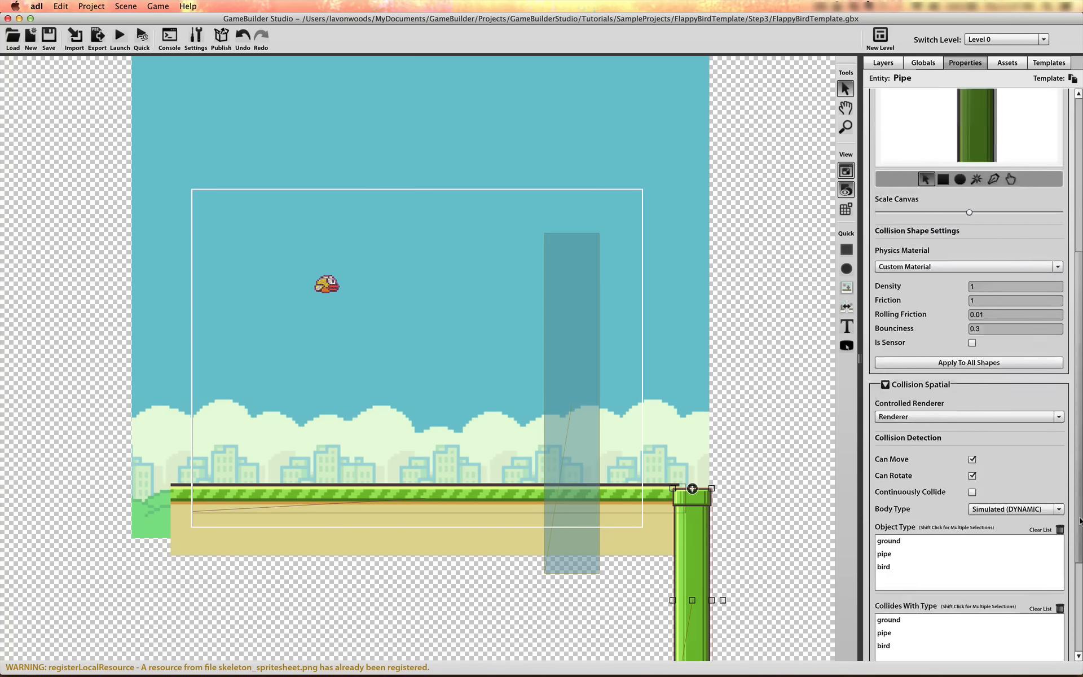
left_click(1024, 372)
left_click(979, 391)
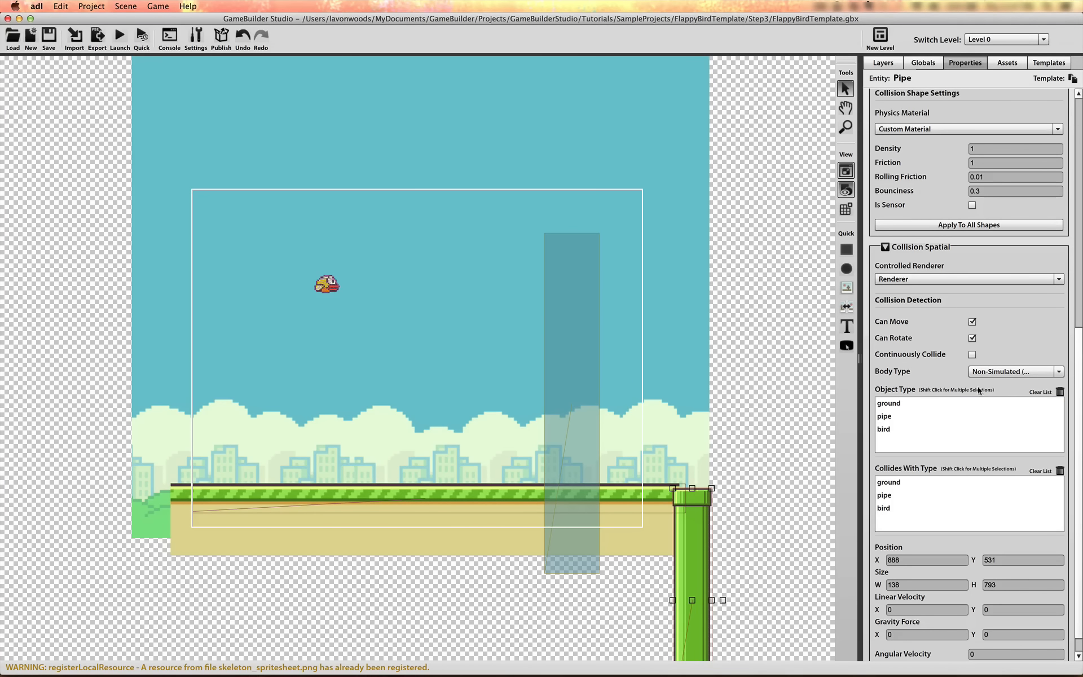
left_click(971, 322)
left_click(972, 338)
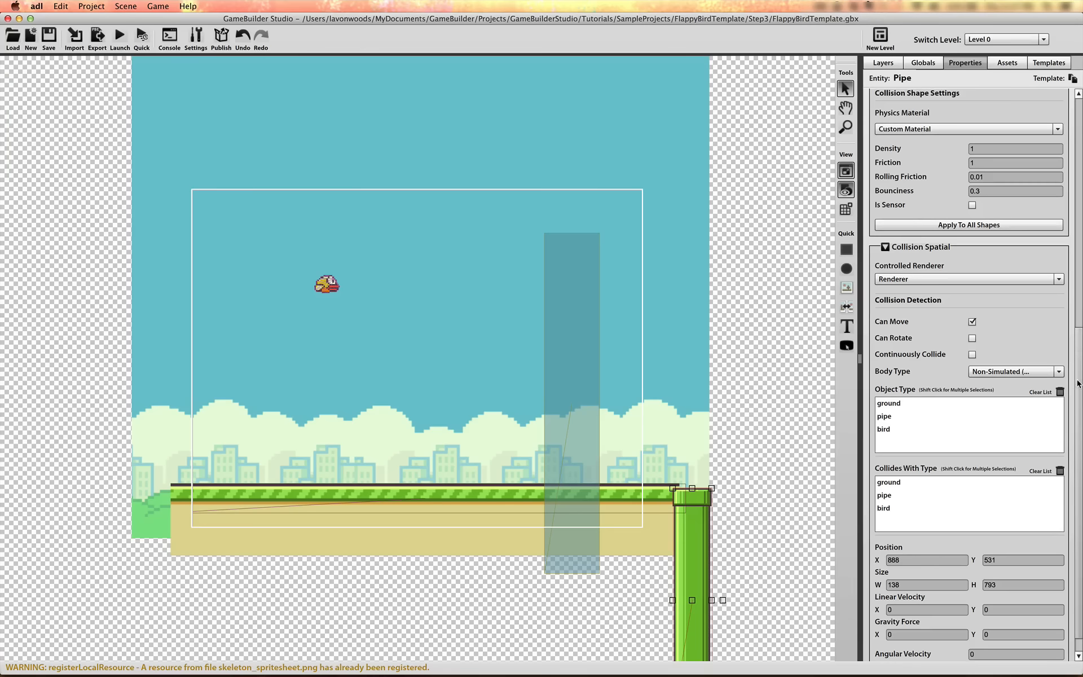
Assign the pipe's Spatial the object type pipe and make it collide with type bird
scroll(1077, 404, "down", 1)
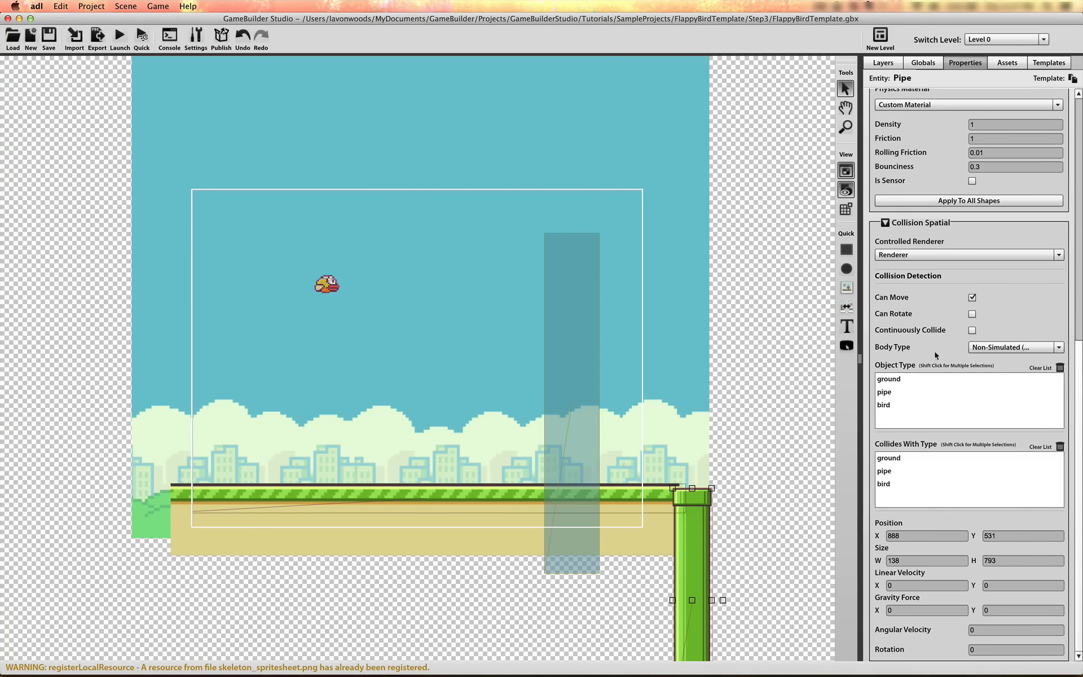
left_click(894, 391)
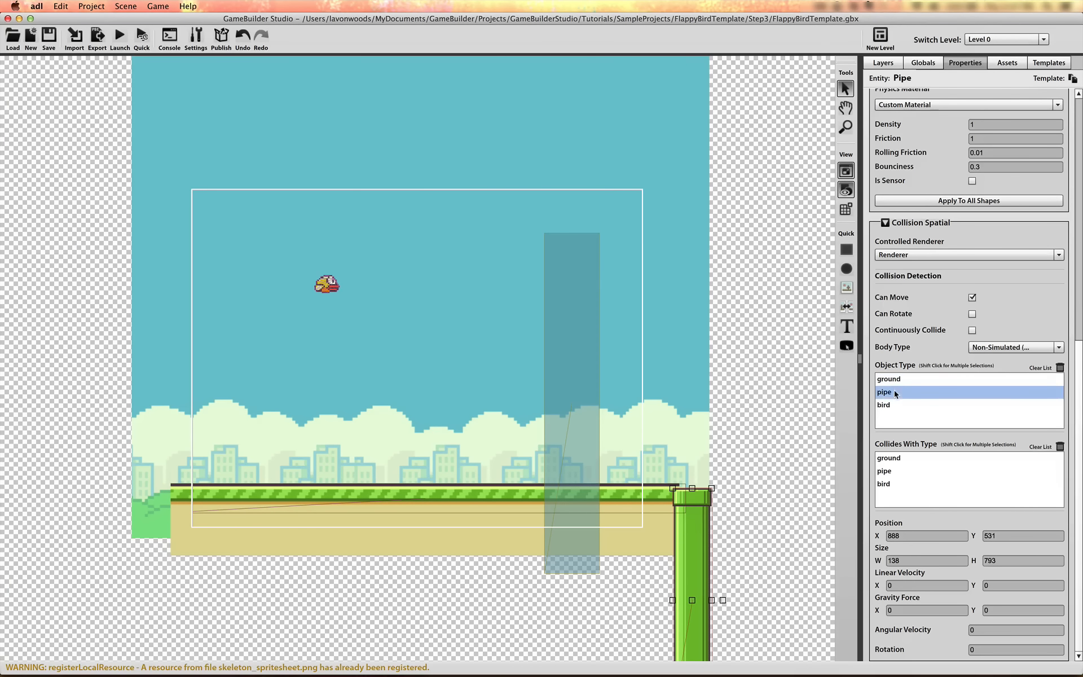
left_click(889, 484)
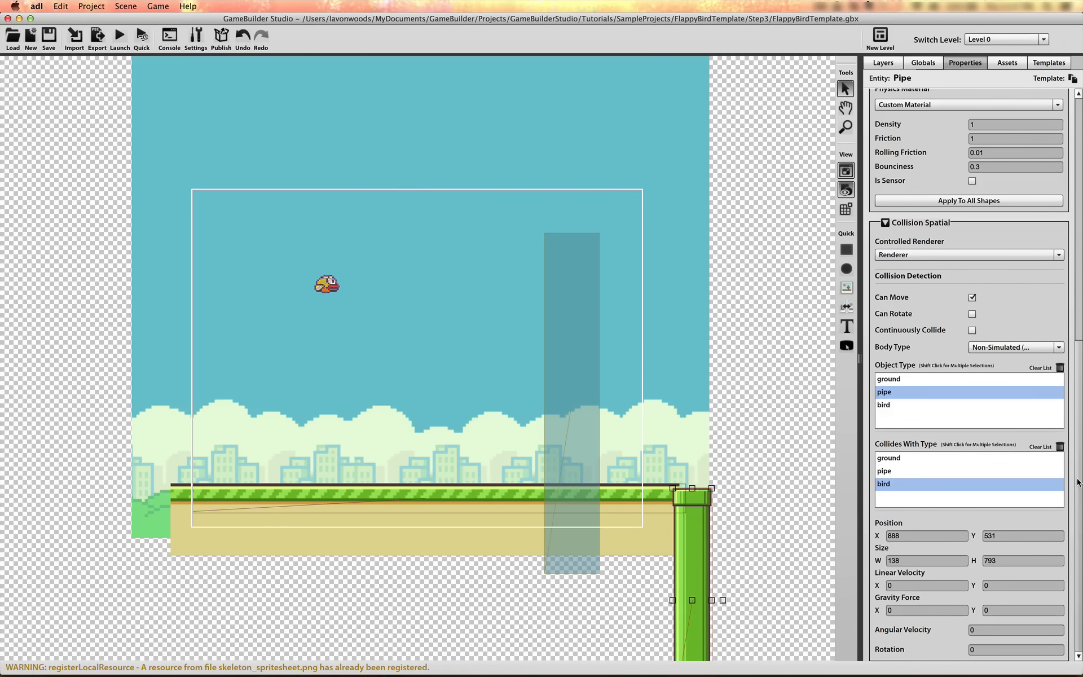
scroll(1077, 362, "up", 8)
left_click_drag(1077, 362, 1076, 239)
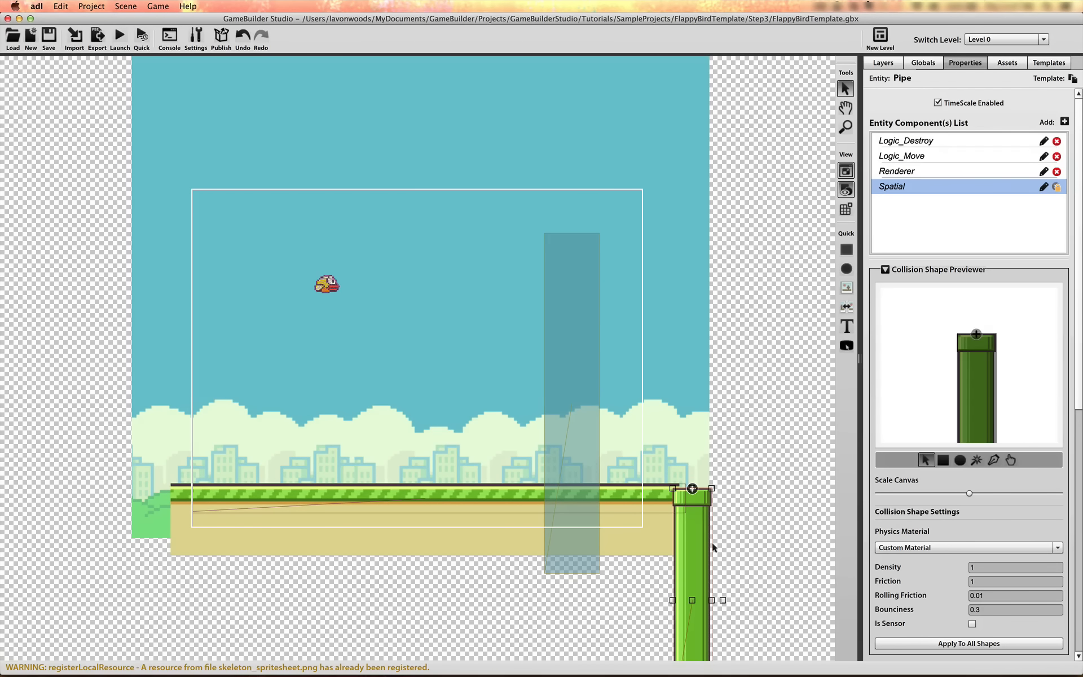
Narrow the square bar to about half its width and set its registration point to X 50, Y 0
left_click(575, 369)
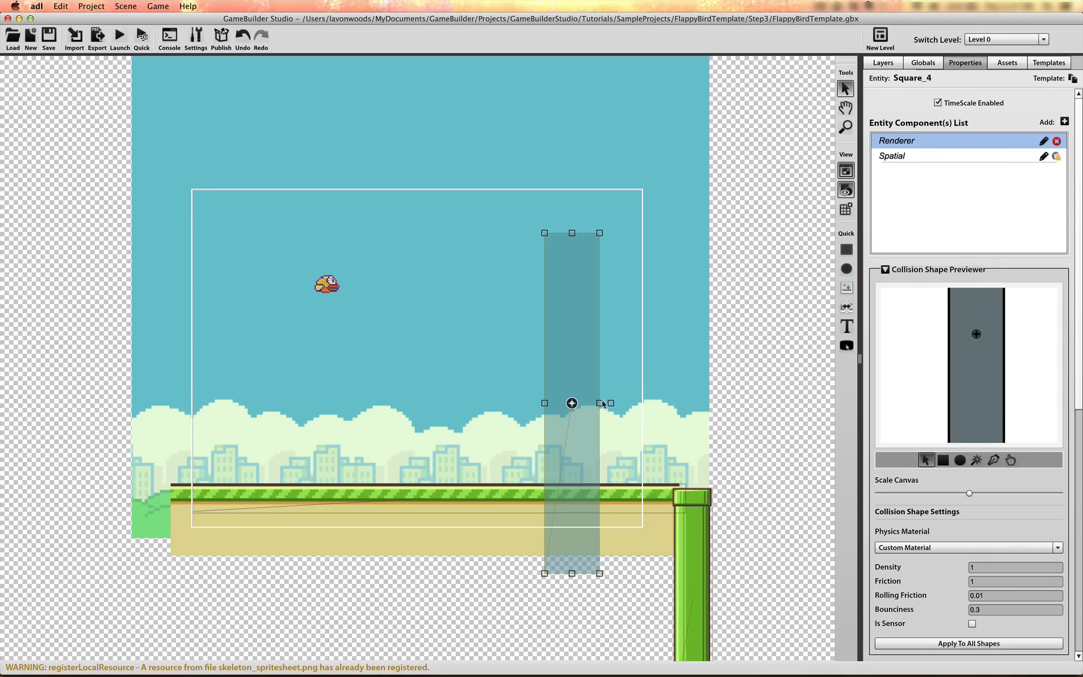
left_click_drag(601, 404, 577, 406)
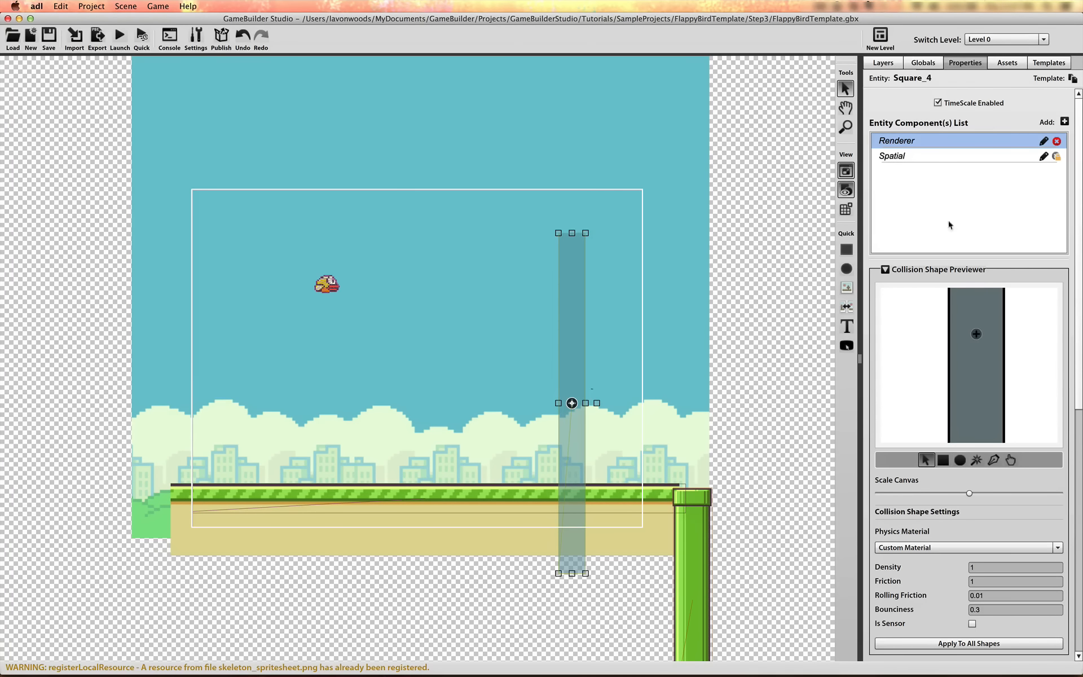
left_click(919, 151)
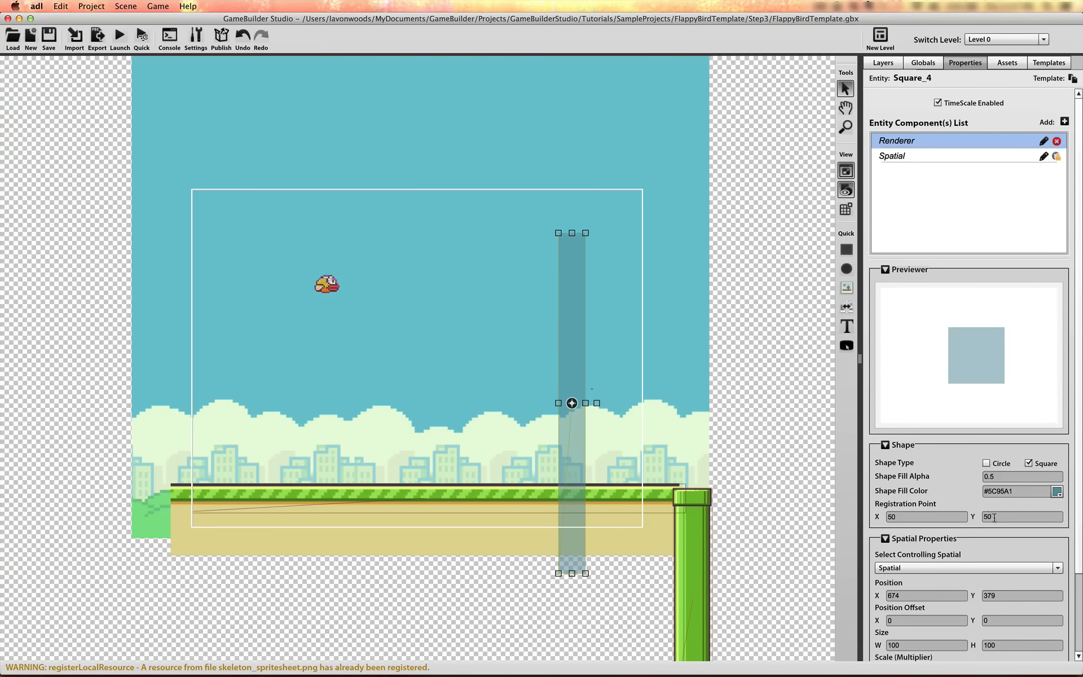
left_click(877, 517)
type("0")
left_click(1008, 515)
type("0")
left_click(931, 517)
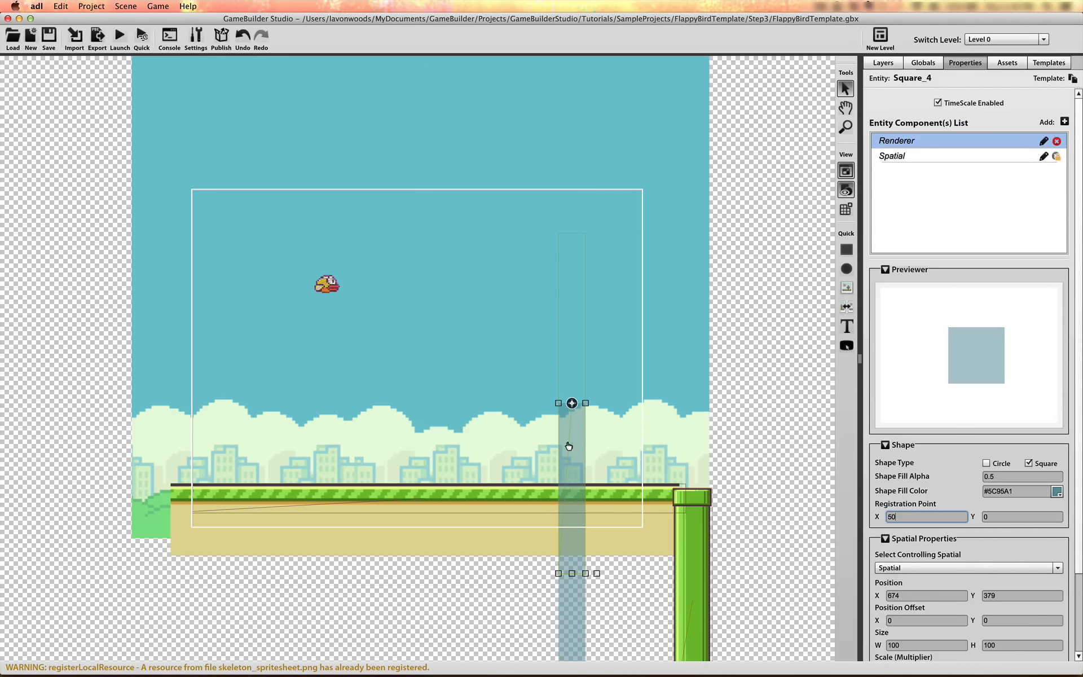
Place the bar along the camera frame's right edge at about X 813, Y -3, making it slightly taller and narrower
left_click_drag(568, 446, 653, 230)
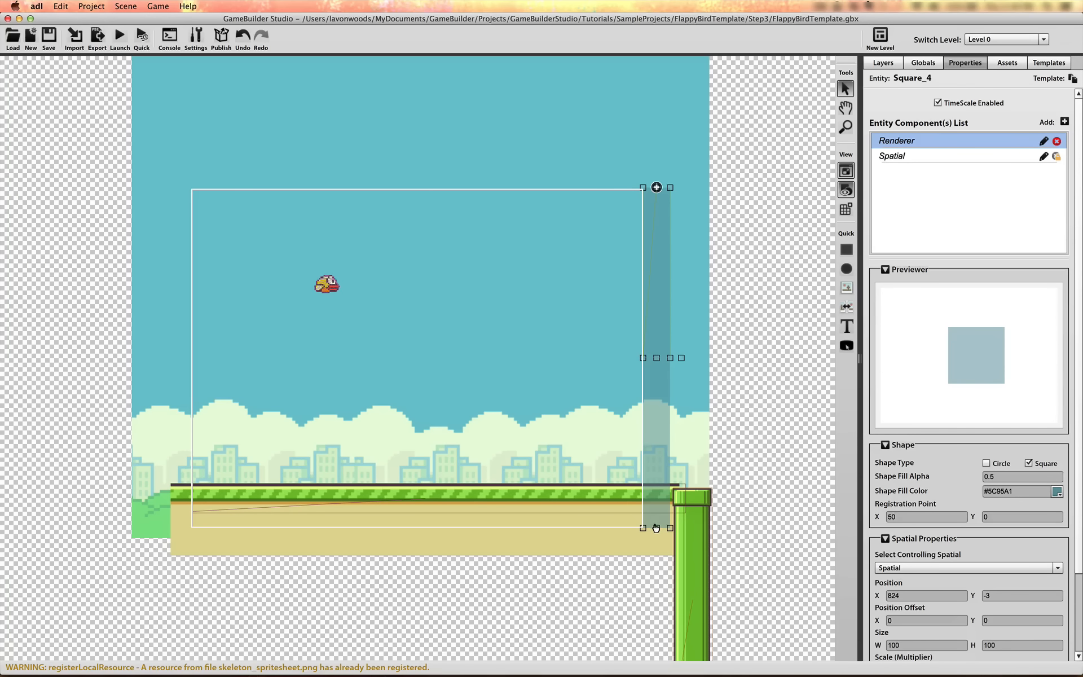
left_click_drag(658, 532, 659, 536)
left_click_drag(674, 358, 657, 366)
Give the bar a yellow fill, #FFFF00, with a fill alpha of 1
left_click(1060, 494)
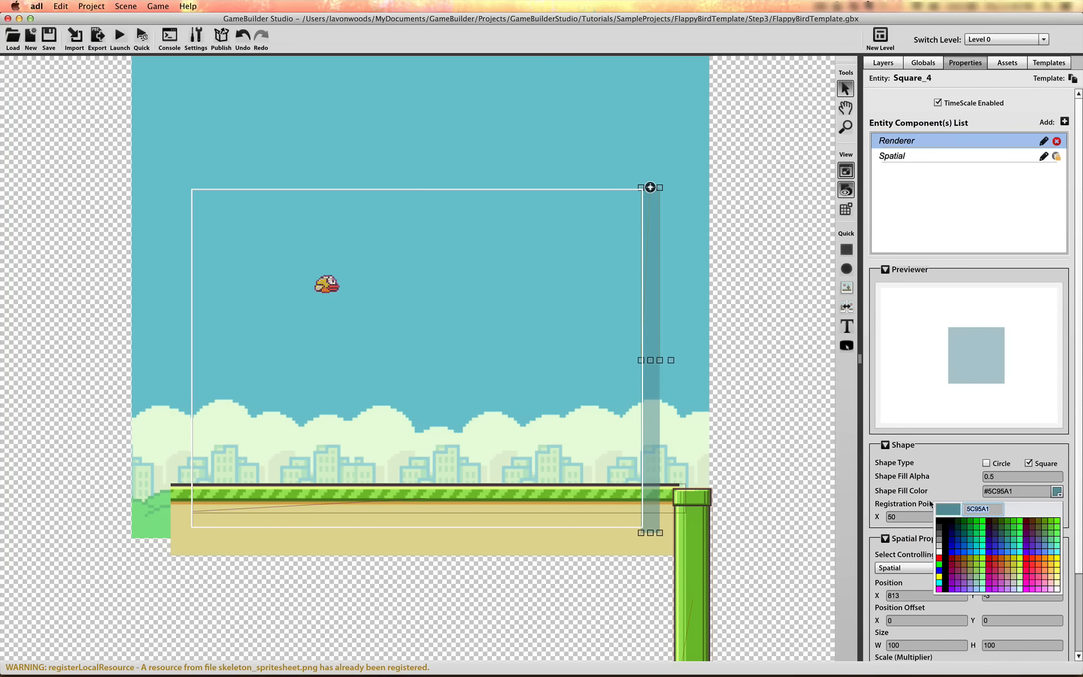
left_click(1057, 562)
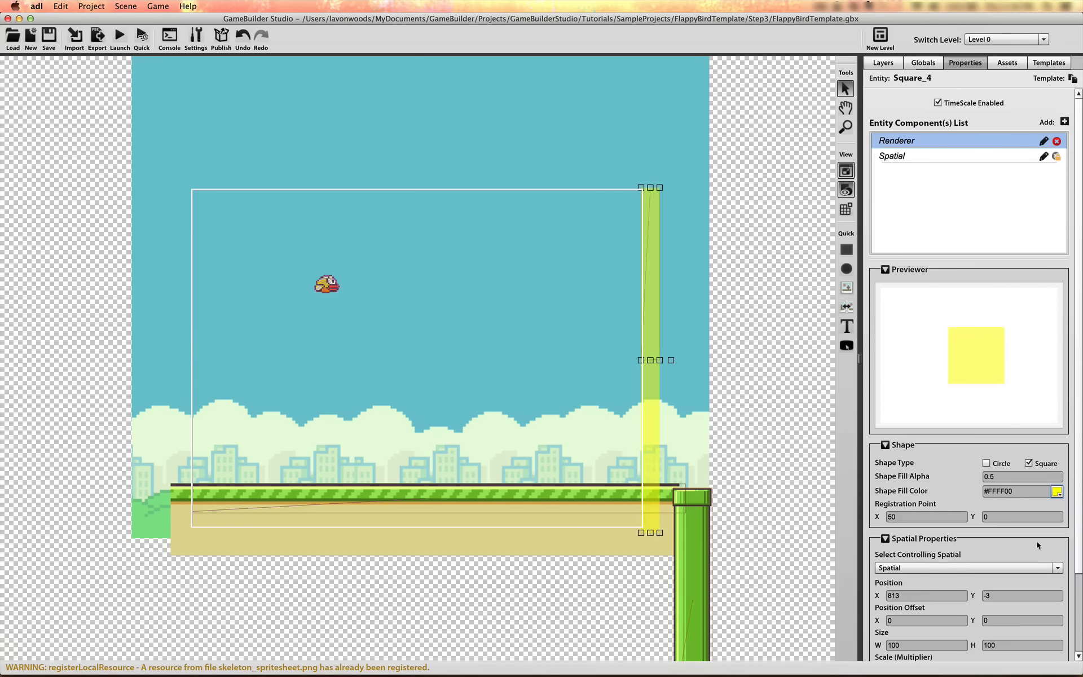
double_click(998, 476)
type("1")
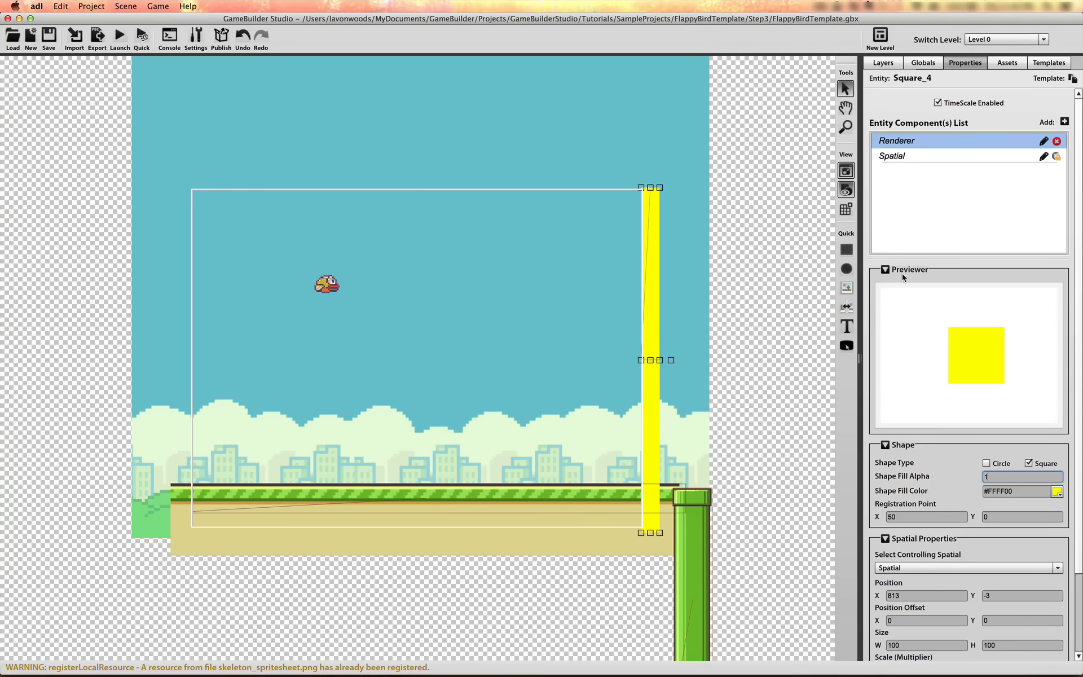
Rename Square_4 as Goal and move it just left of the pipe, at about X 822, Y 534
left_click(889, 63)
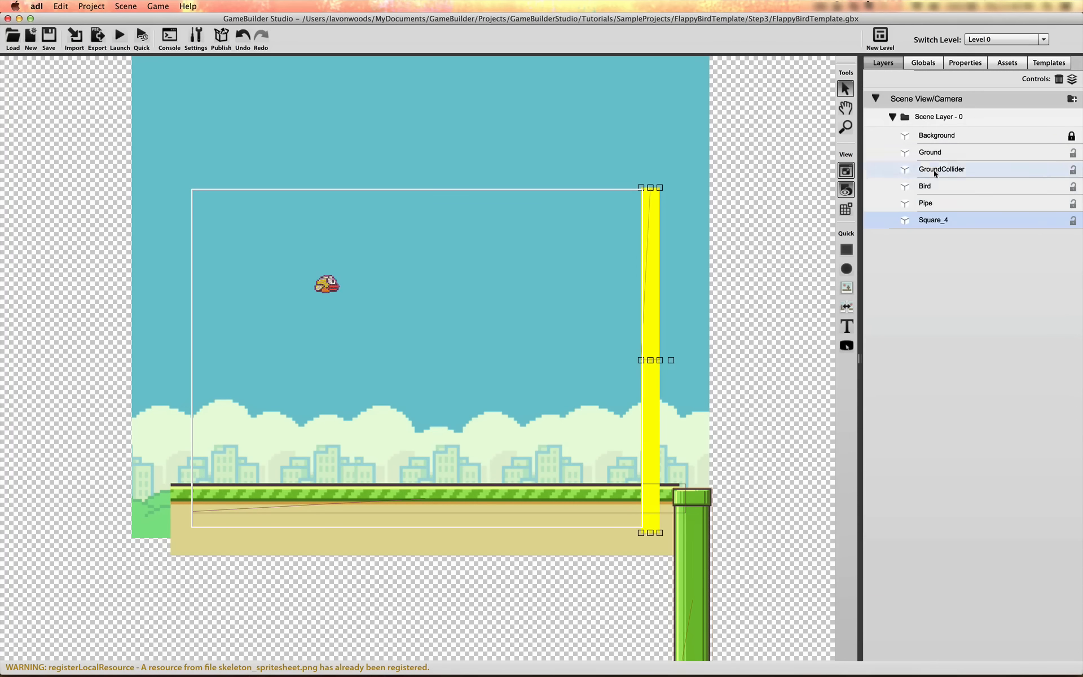
double_click(935, 220)
type("Goal")
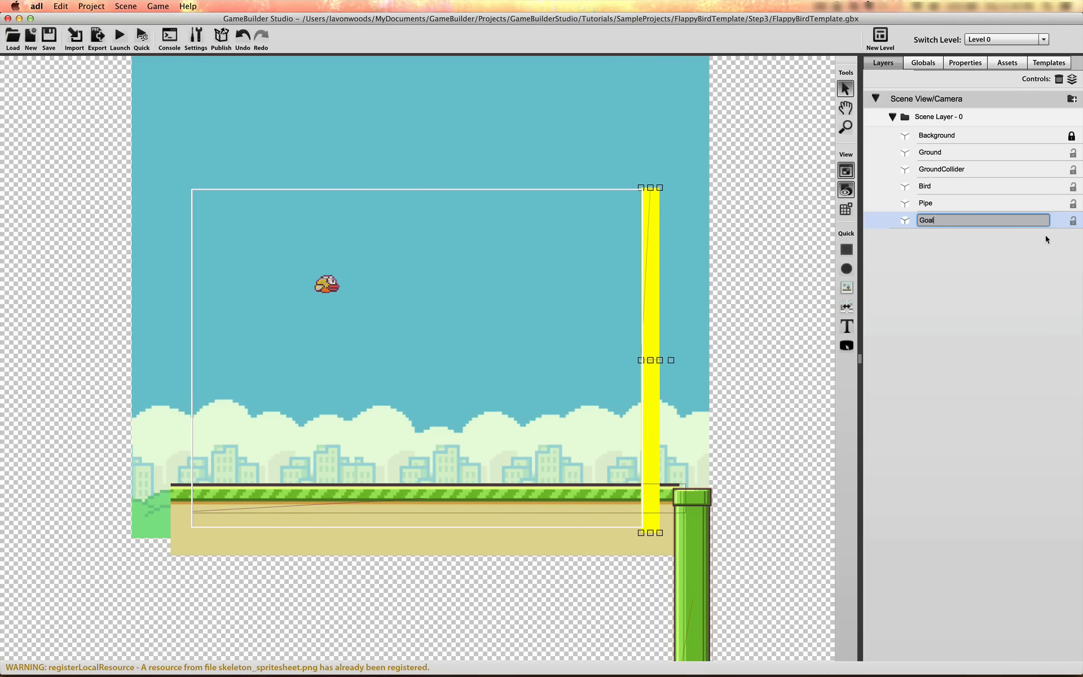
key("Return")
left_click(974, 65)
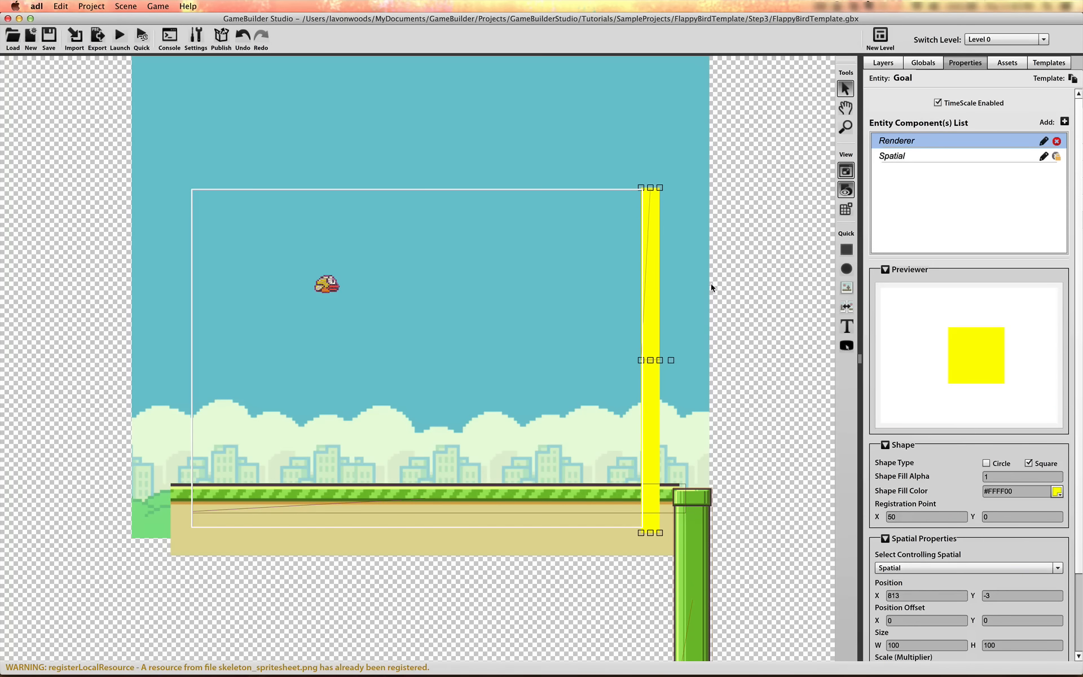
left_click_drag(650, 189, 658, 511)
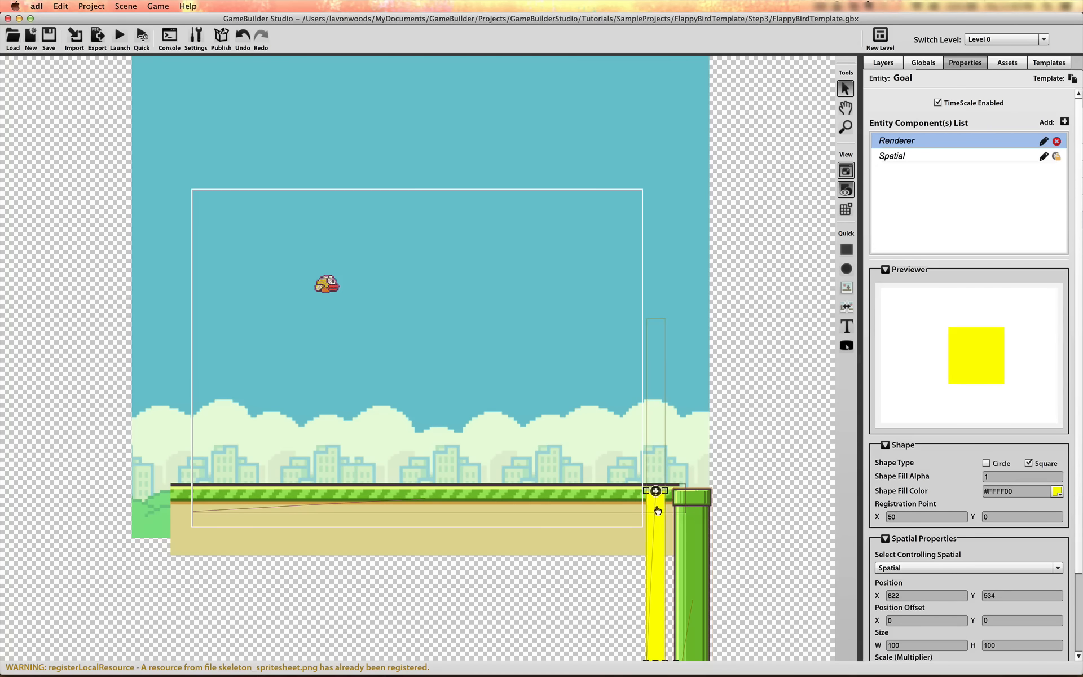
Add a Rules Map component named Logic_Move to the Goal object
left_click(1063, 122)
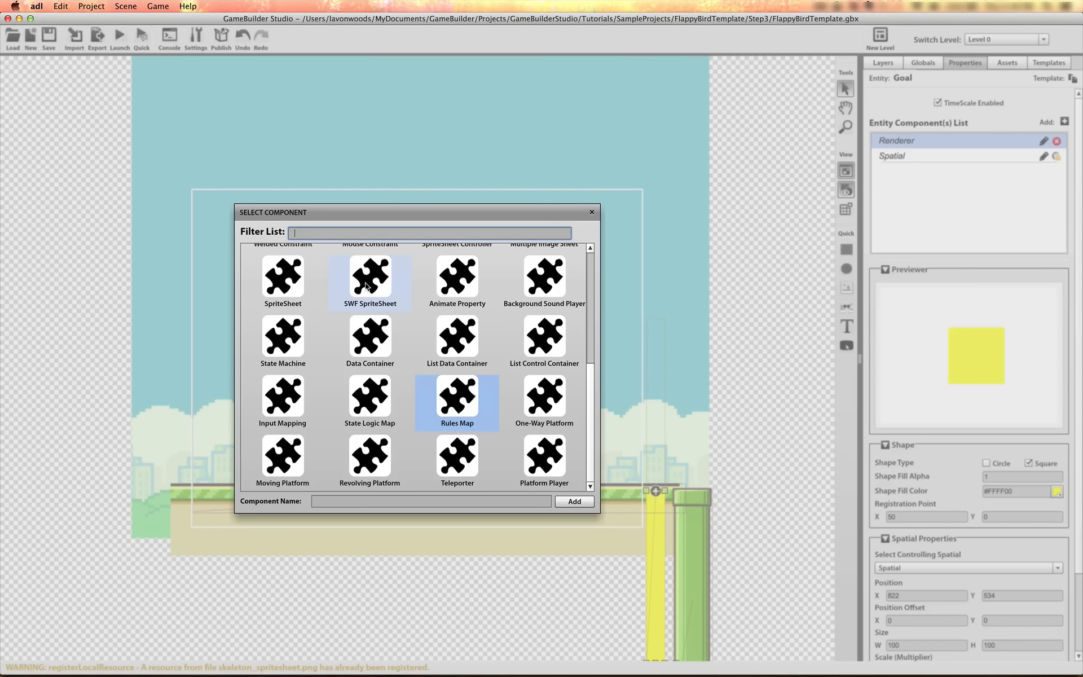
type("rul")
left_click(275, 268)
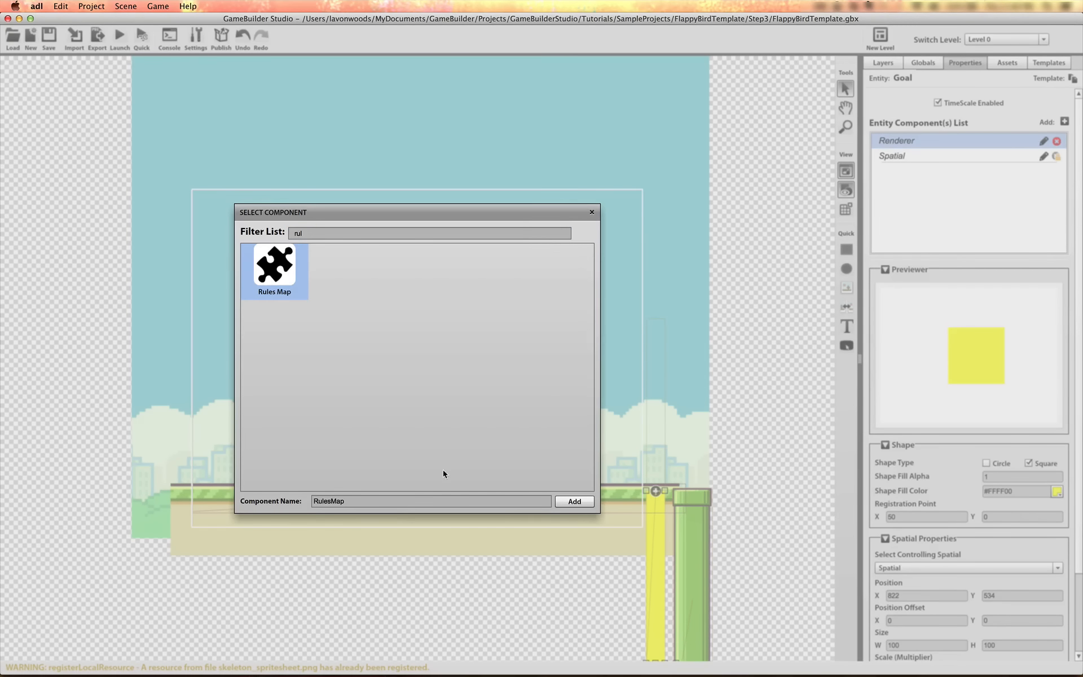
double_click(330, 503)
type("Logic_Move")
left_click(574, 501)
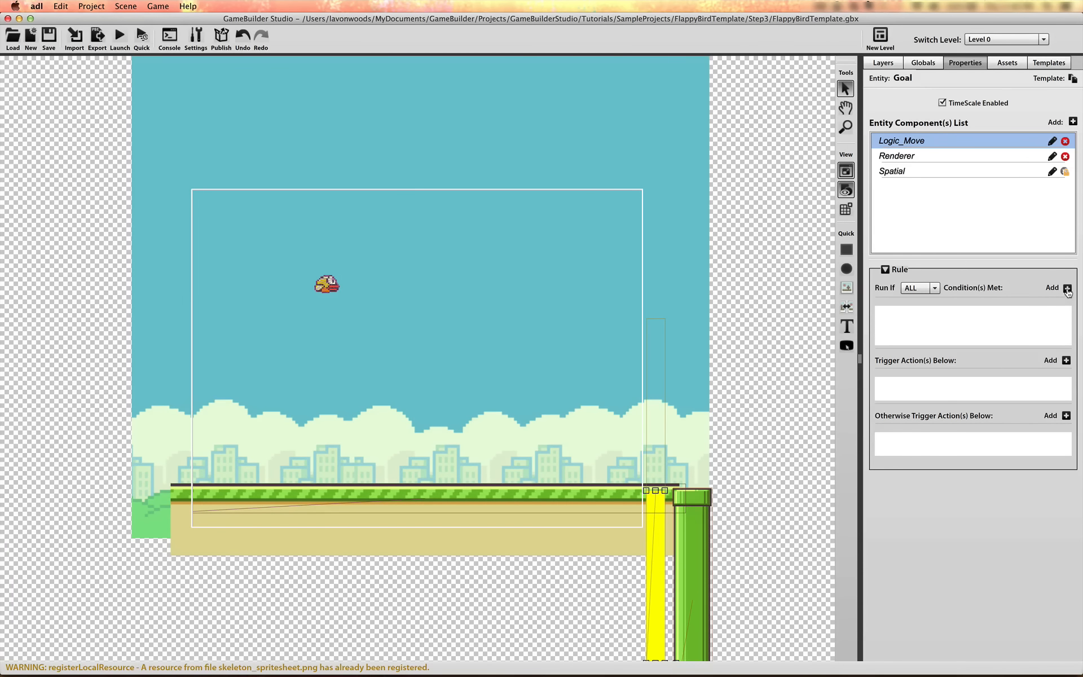
Add a Property condition to Goal's Logic_Move that requires the flag in the Bird's Properties component to equal 1
left_click(1067, 289)
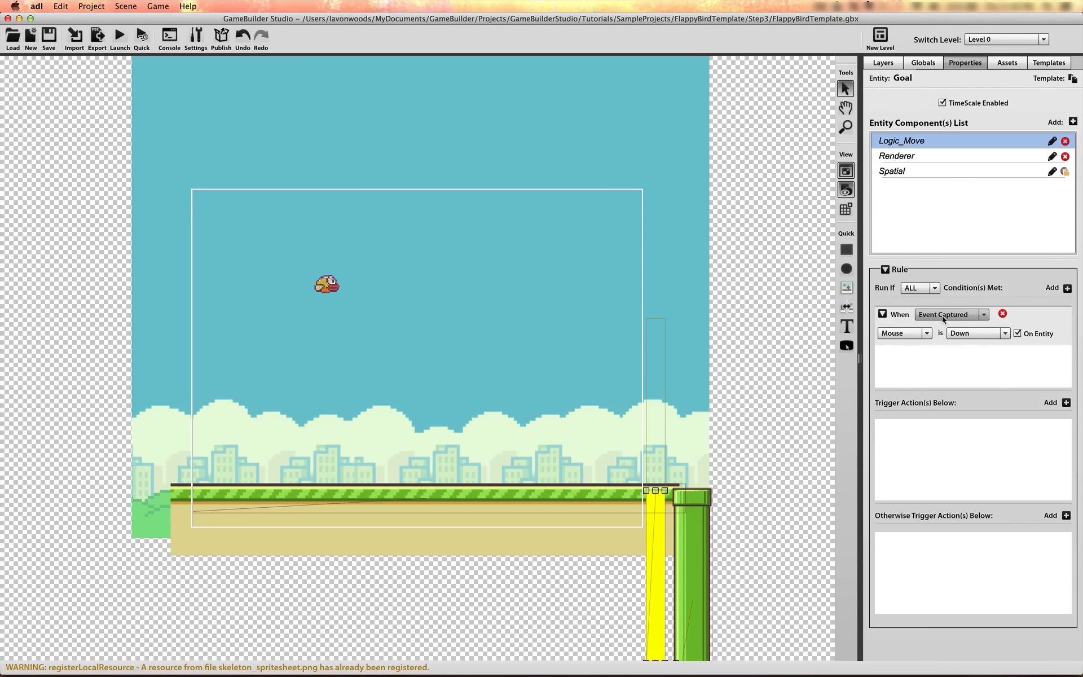
left_click(942, 316)
left_click(939, 322)
left_click(938, 333)
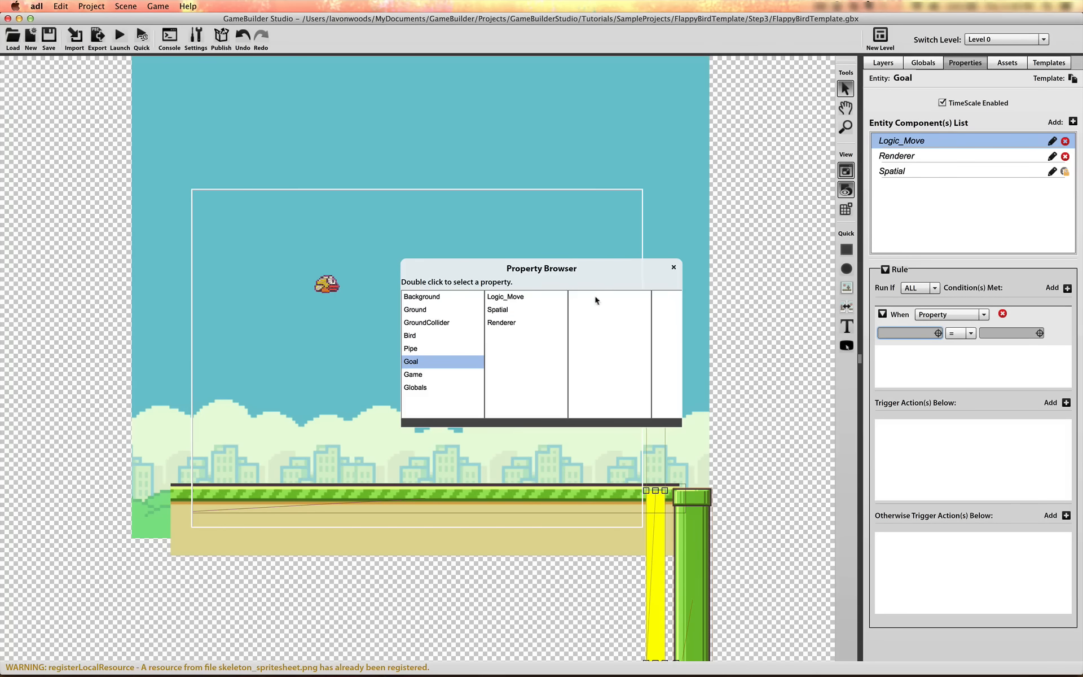
left_click(418, 336)
left_click(540, 322)
double_click(581, 297)
left_click(1008, 333)
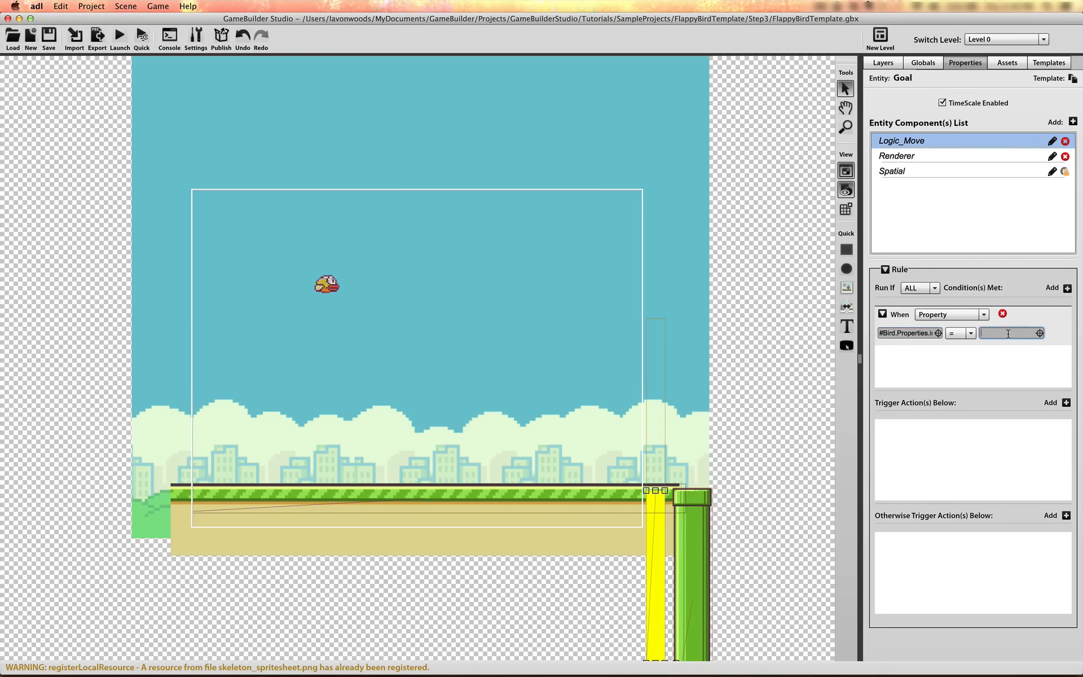
type("1")
Add a Move trigger action to the Goal's Logic_Move rule
left_click(1065, 402)
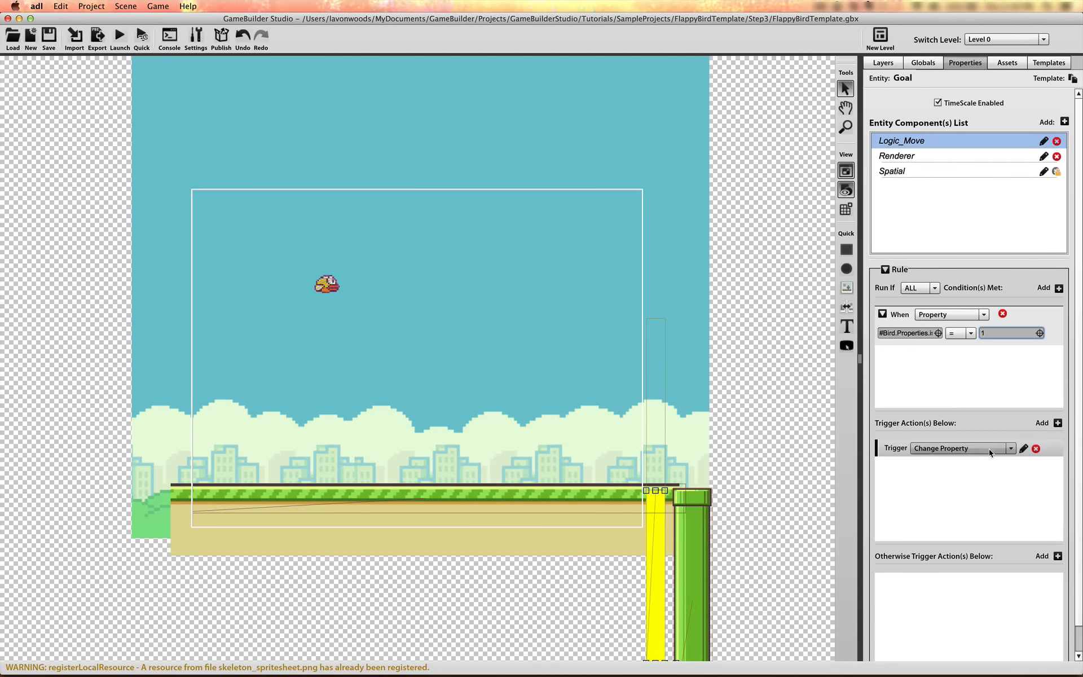
left_click(993, 448)
left_click_drag(1014, 465, 1013, 486)
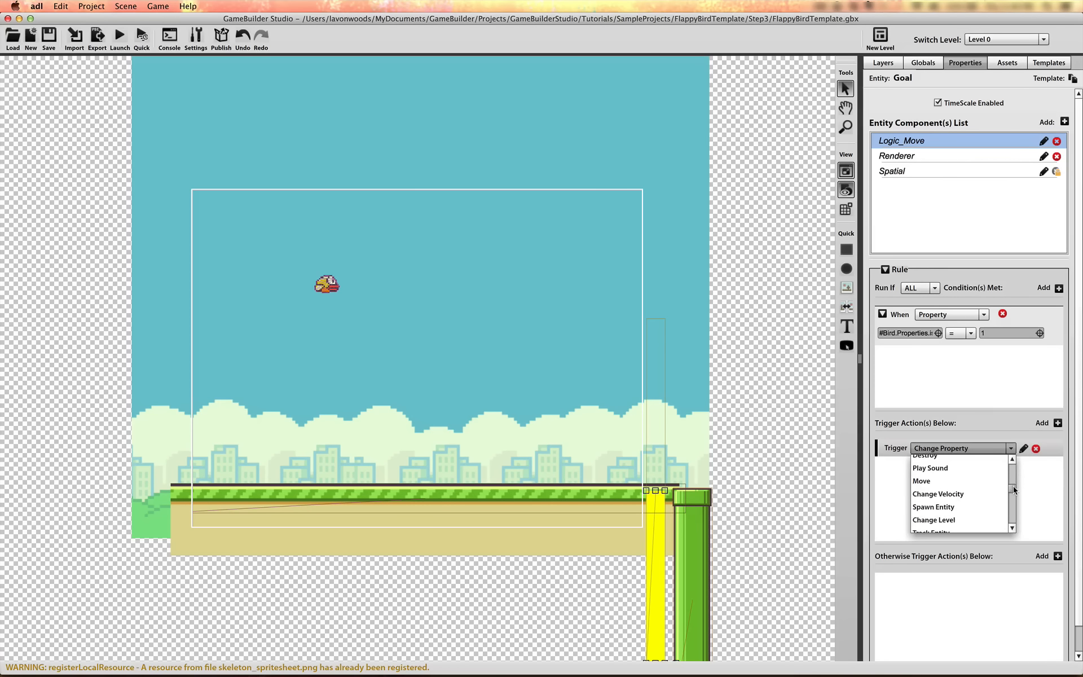
left_click(975, 483)
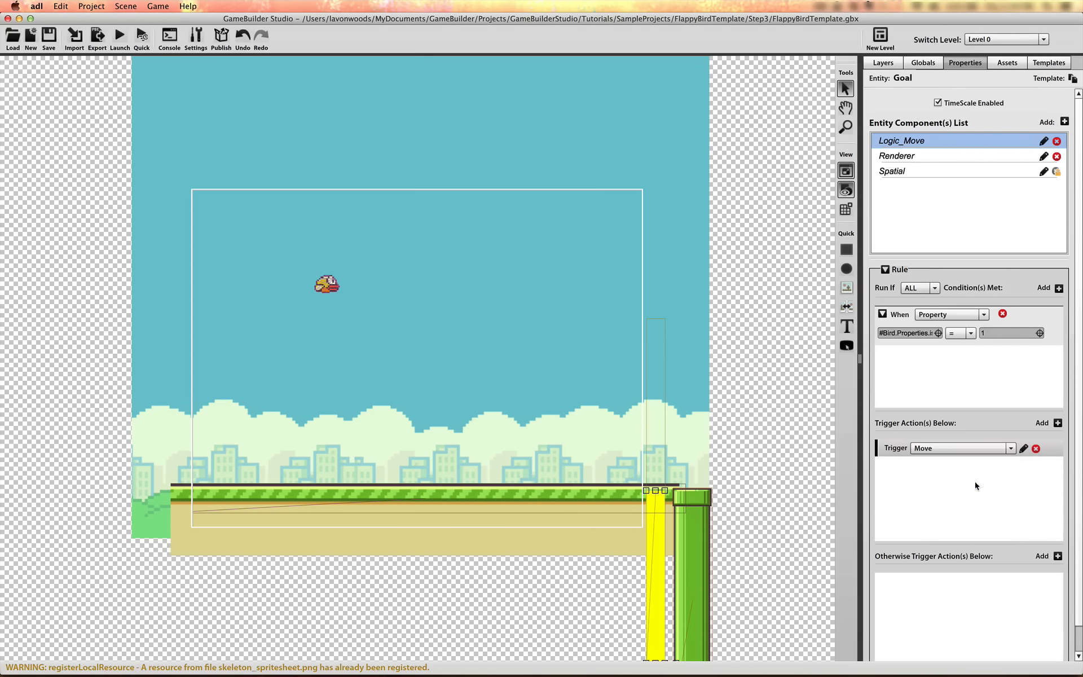
Configure the Move action with direction -180 and speed 15, choose the spatial it moves, and save it
left_click(1024, 448)
left_click(457, 494)
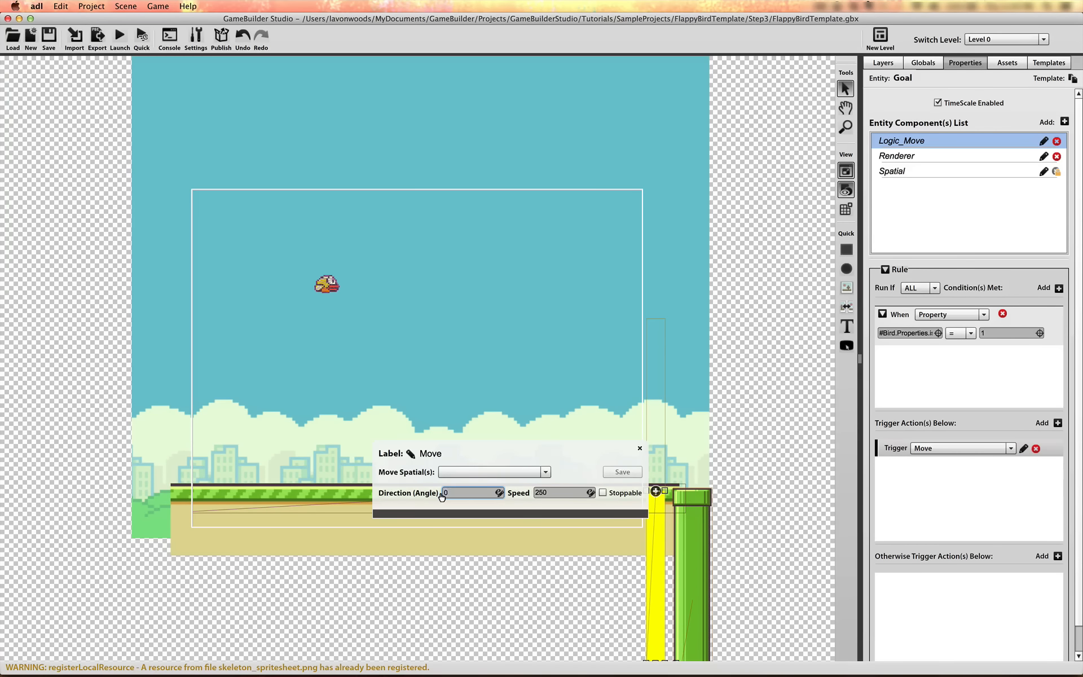
type("-180")
left_click(543, 495)
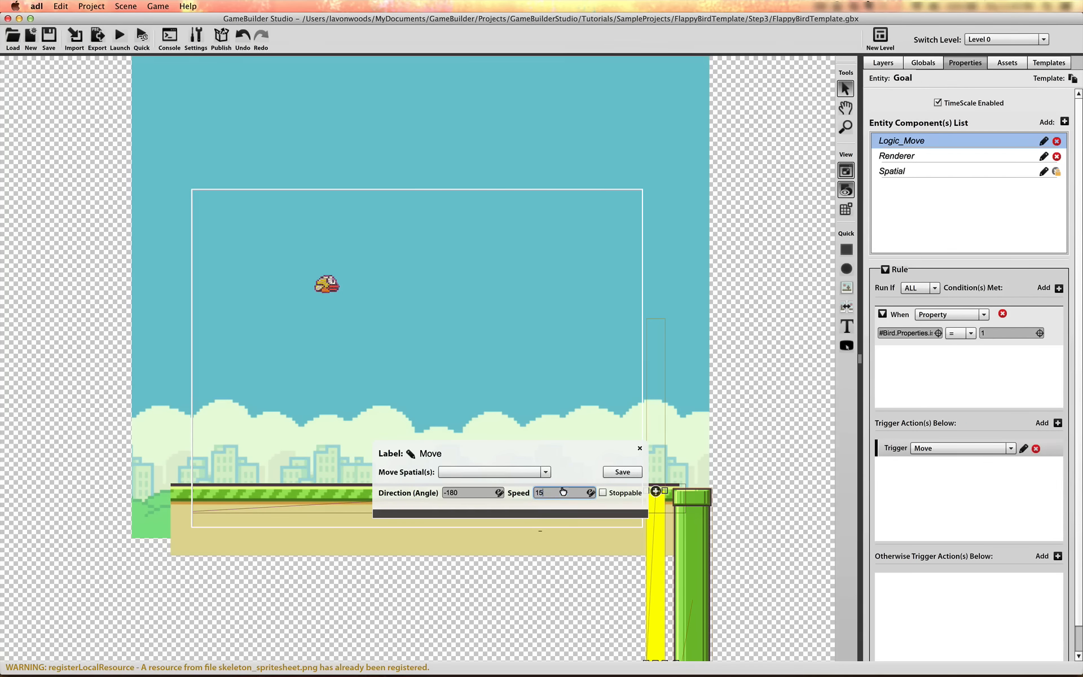
left_click(533, 472)
left_click(466, 497)
left_click(621, 473)
Add a global integer property named ObstacleSpeed with a value of 15
left_click(924, 62)
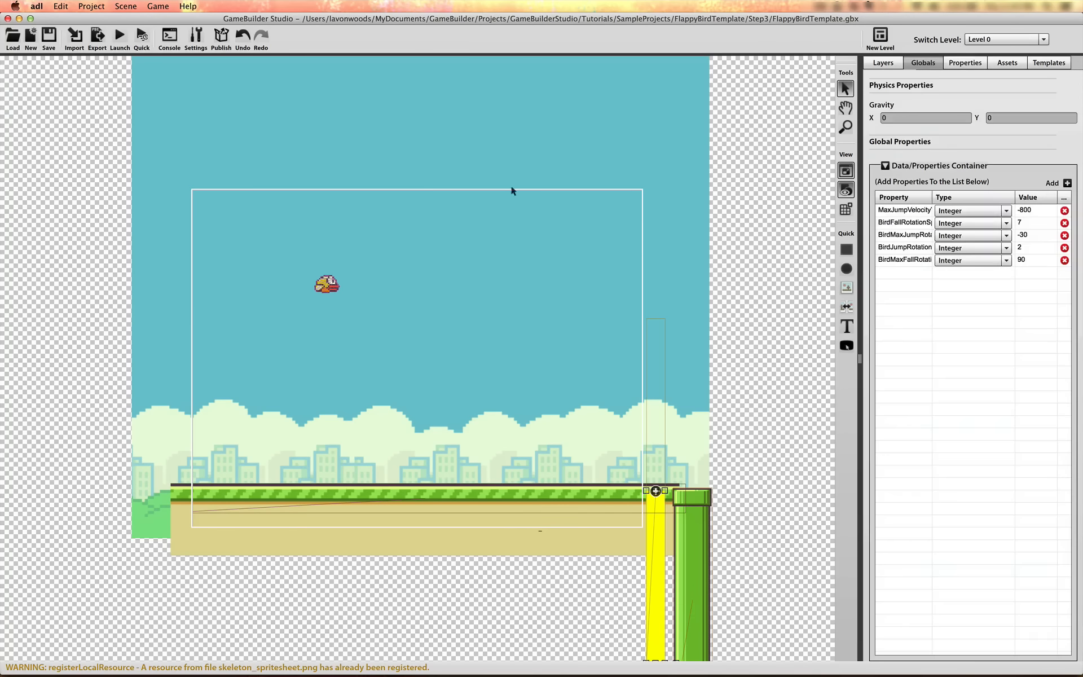
left_click(1068, 184)
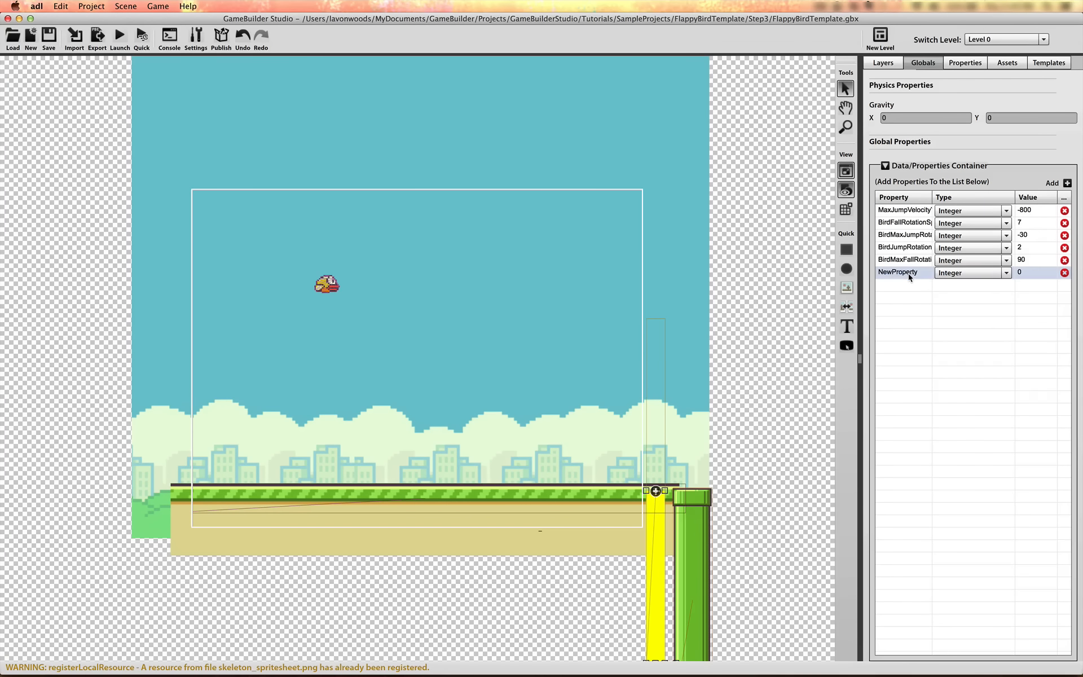
left_click(908, 273)
type("ObstacleSpeed")
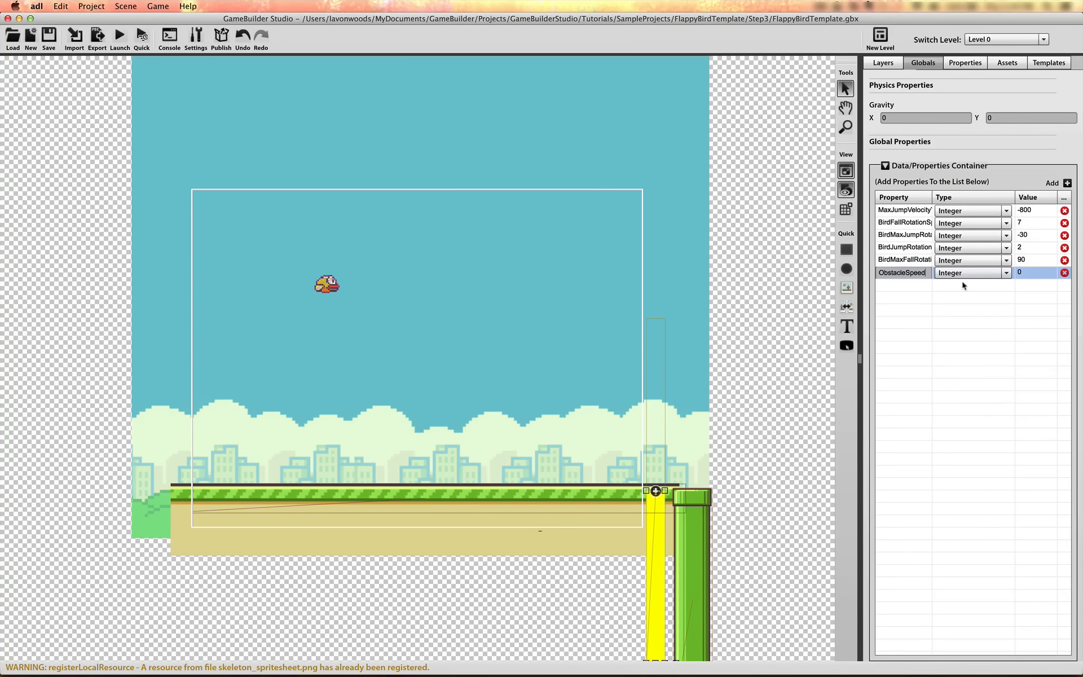
left_click(1022, 271)
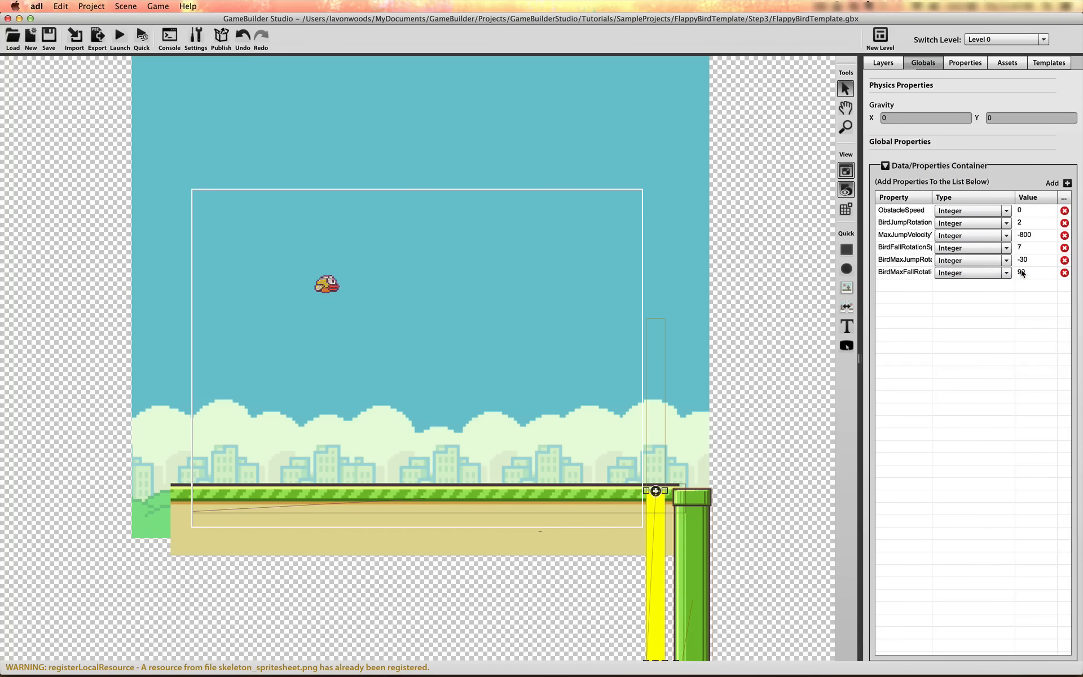
double_click(1025, 216)
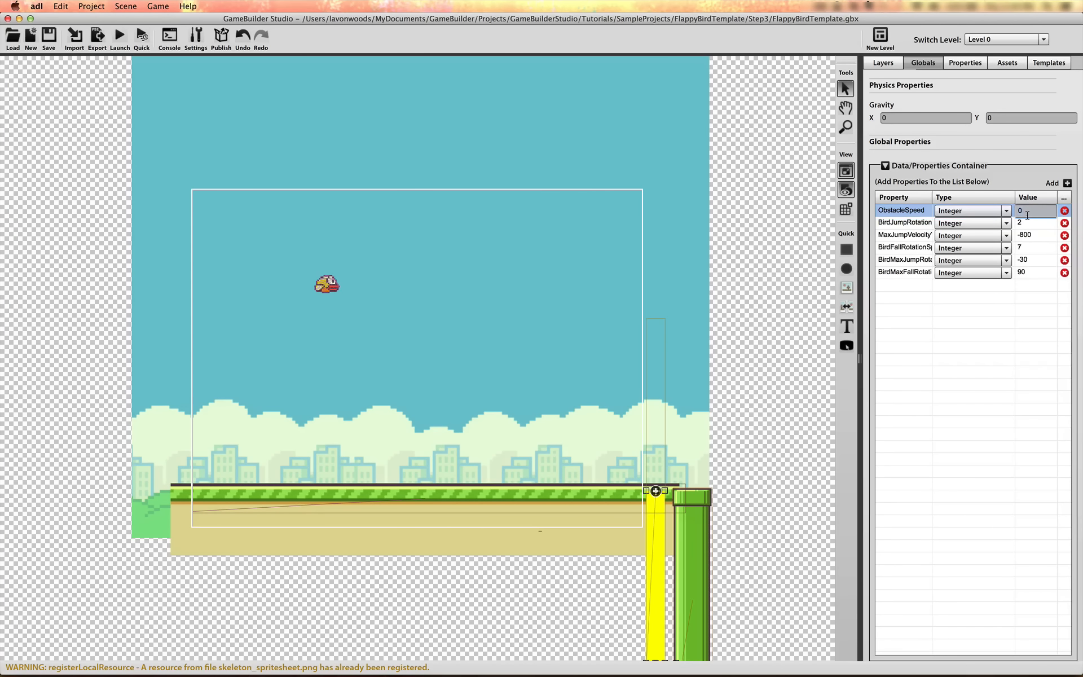
left_click(1019, 343)
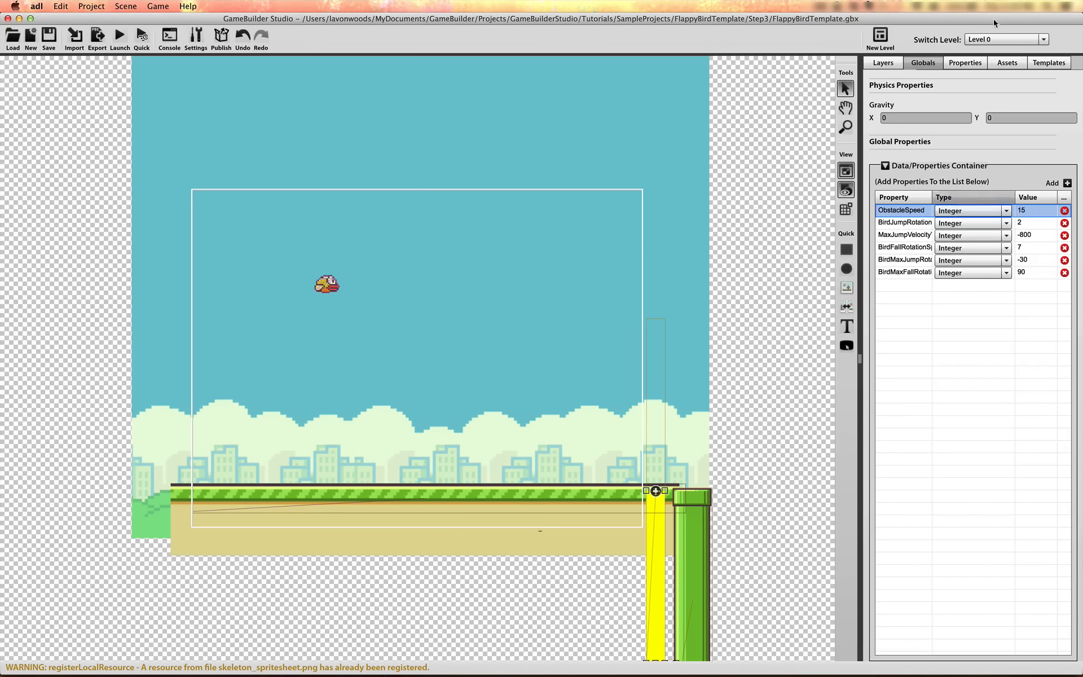
Replace the speed in the Goal's Move action with the expression Globals.Data.ObstacleSpeed and save the action
left_click(977, 64)
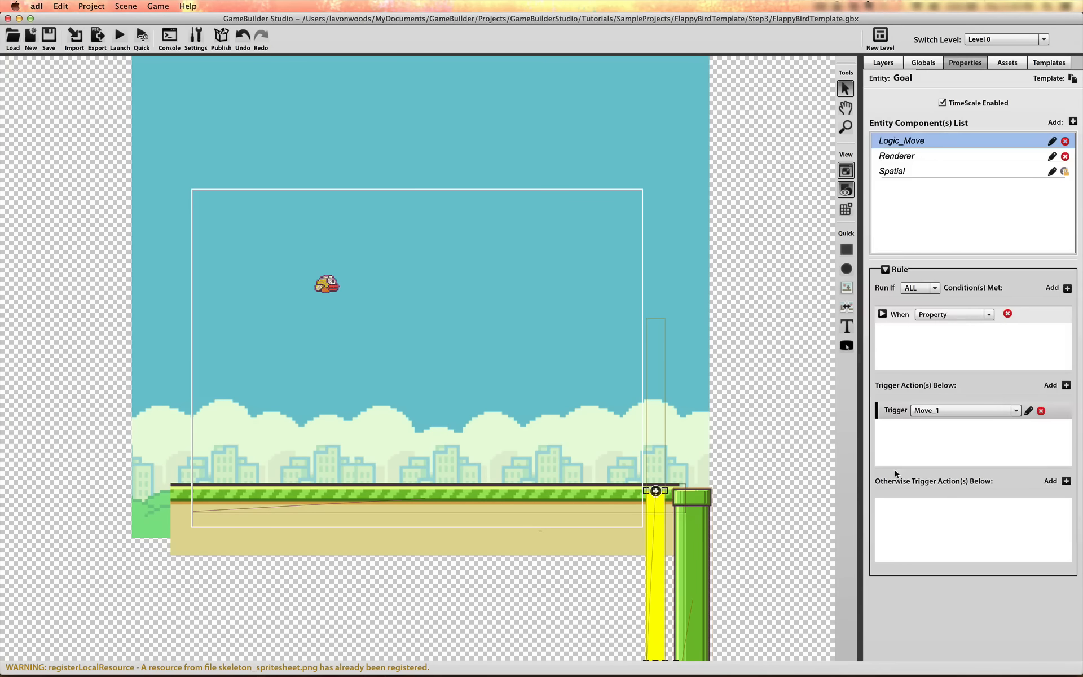
left_click(1028, 410)
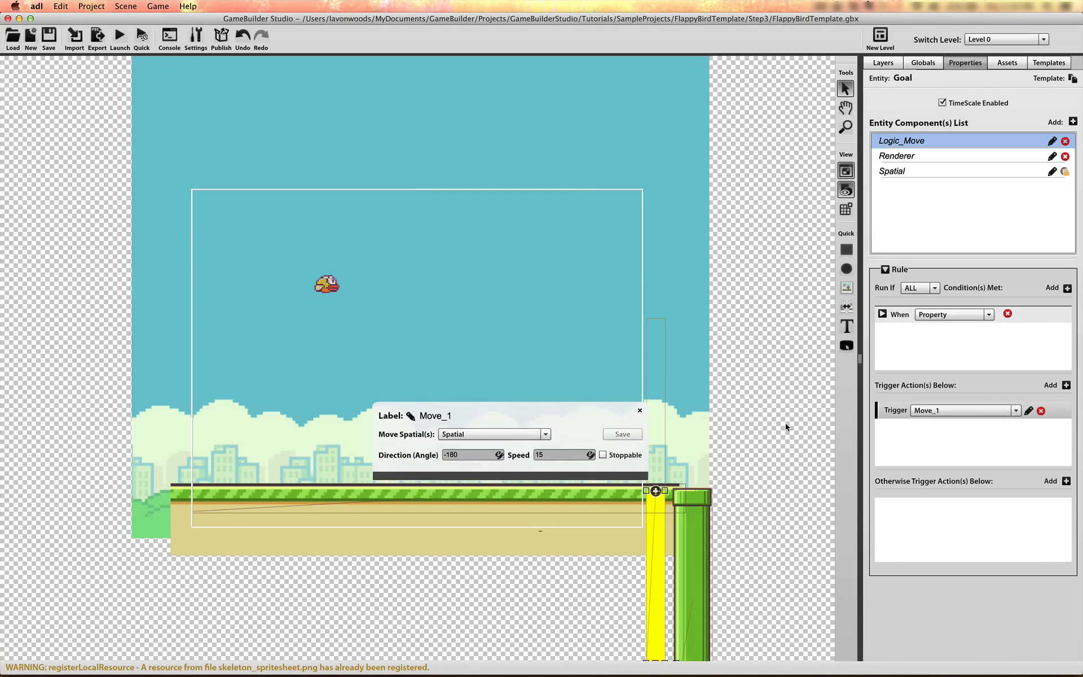
left_click(590, 454)
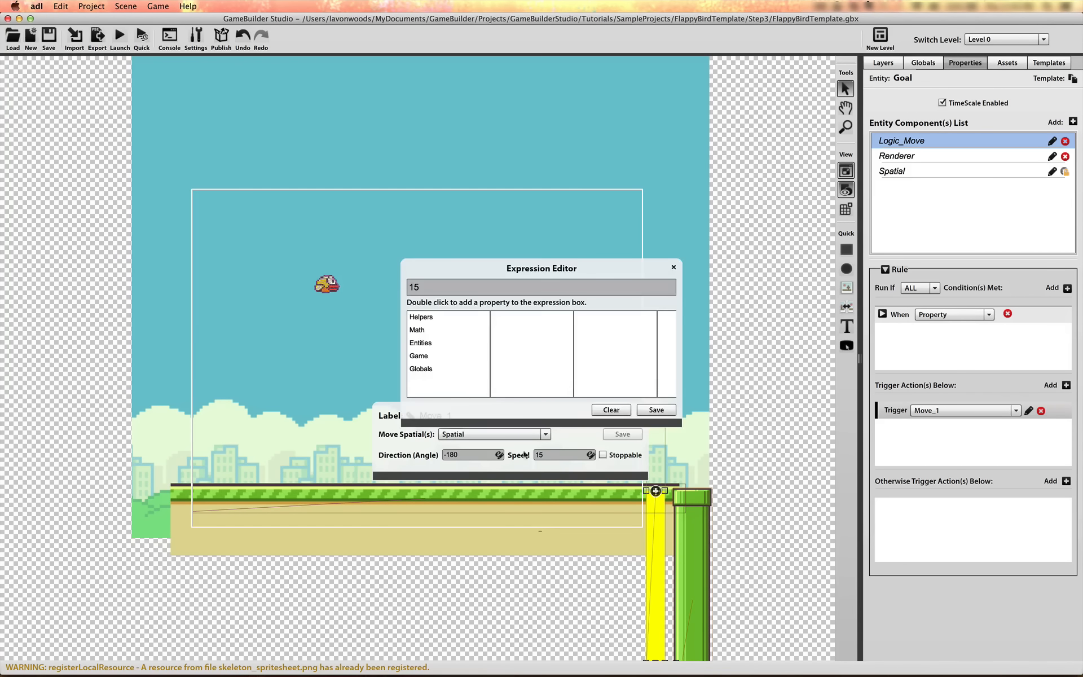
left_click_drag(443, 286, 387, 281)
key("BackSpace")
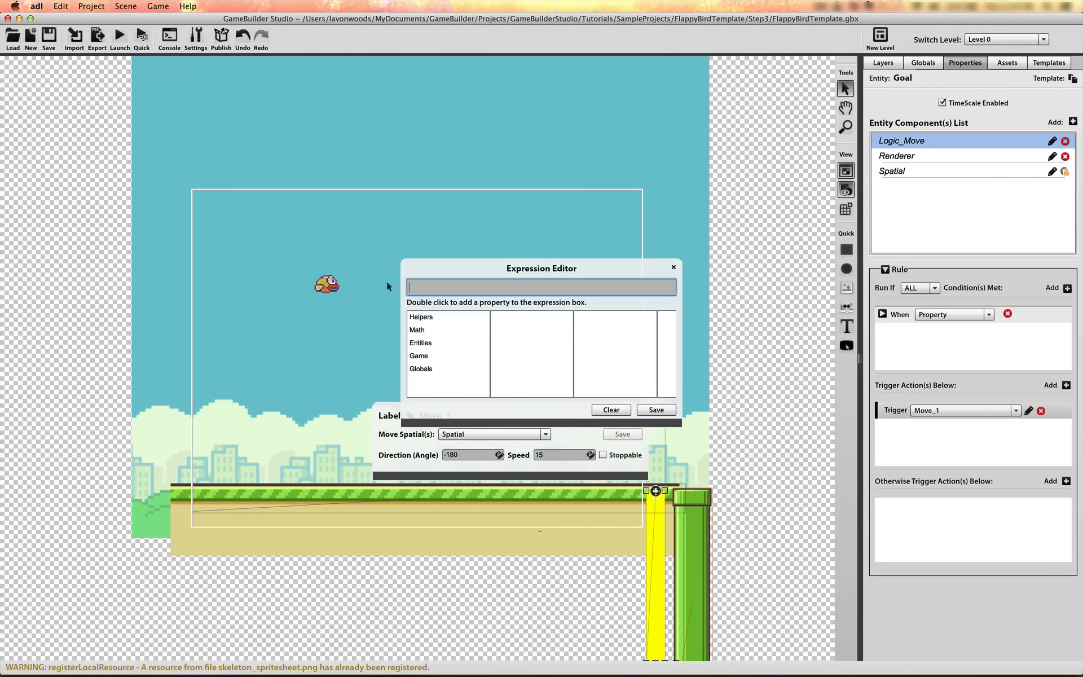
left_click(467, 368)
left_click(522, 317)
left_click(614, 382)
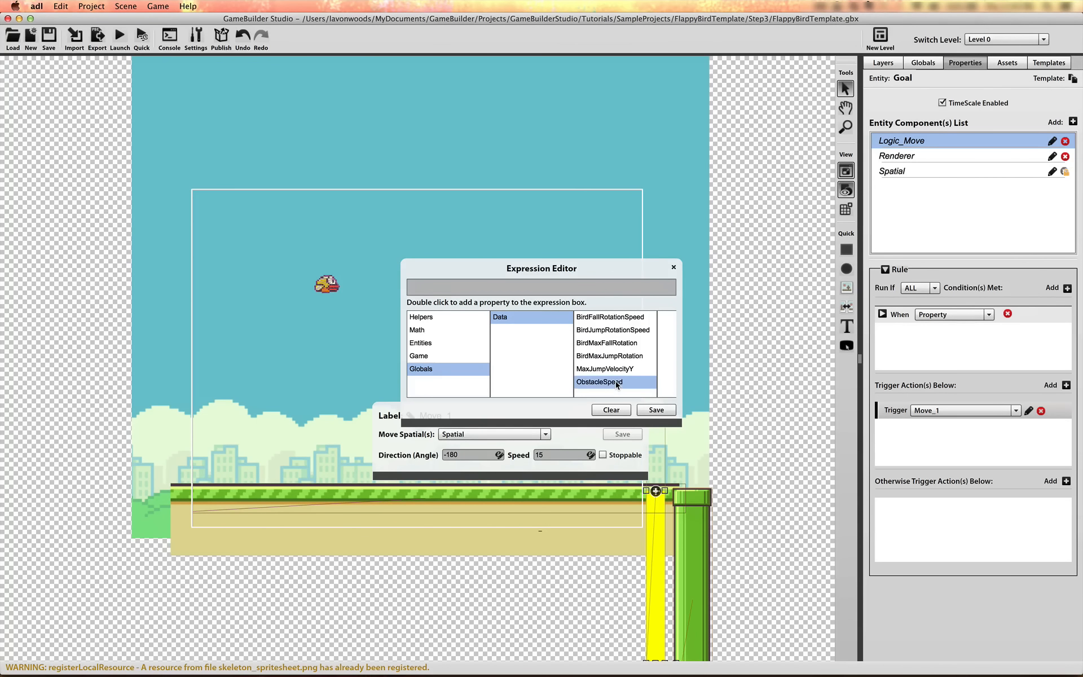
double_click(615, 382)
left_click(652, 414)
left_click(623, 434)
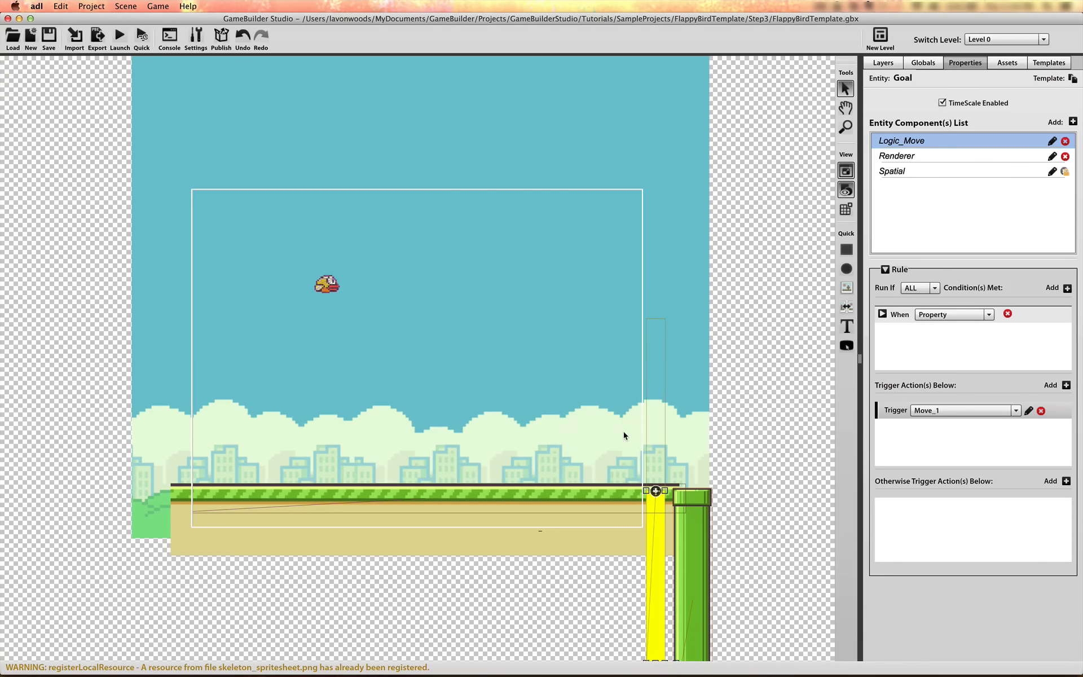
Add a Move trigger action to the Pipe's Logic_Move rule
left_click(702, 504)
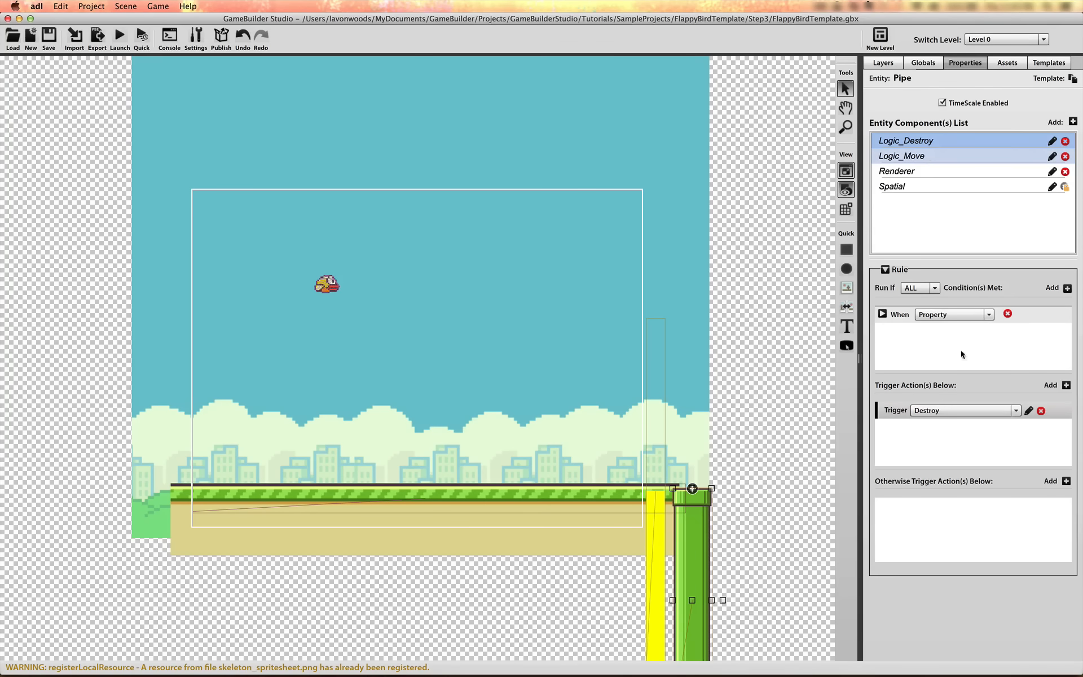
left_click(883, 314)
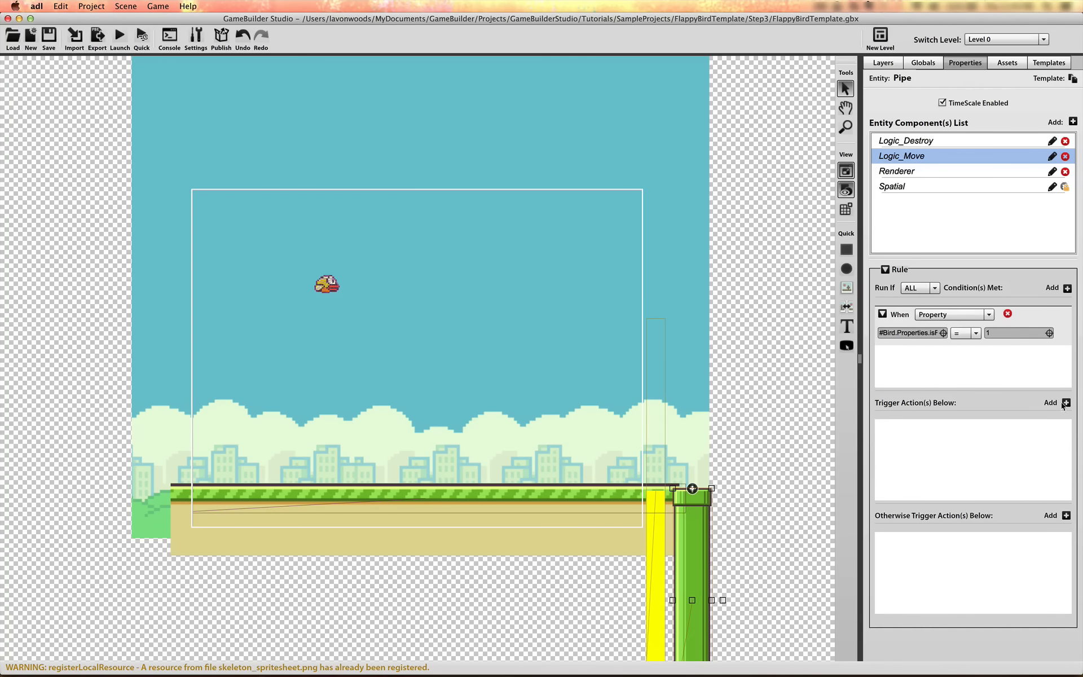
left_click(1067, 402)
left_click(1004, 448)
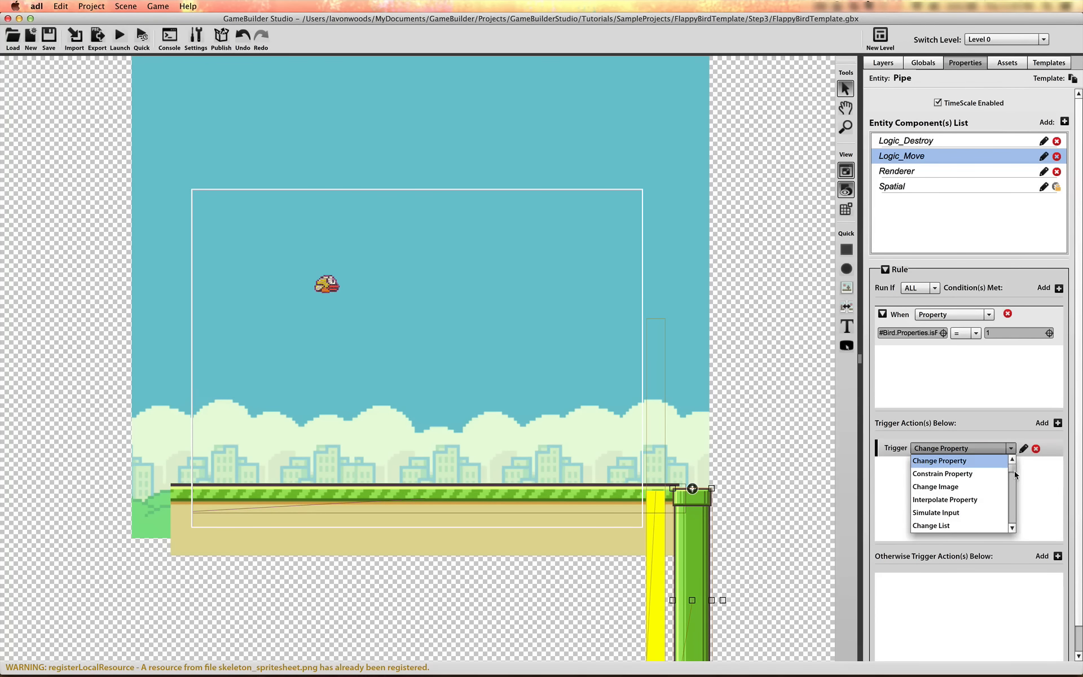
scroll(1015, 473, "down", 5)
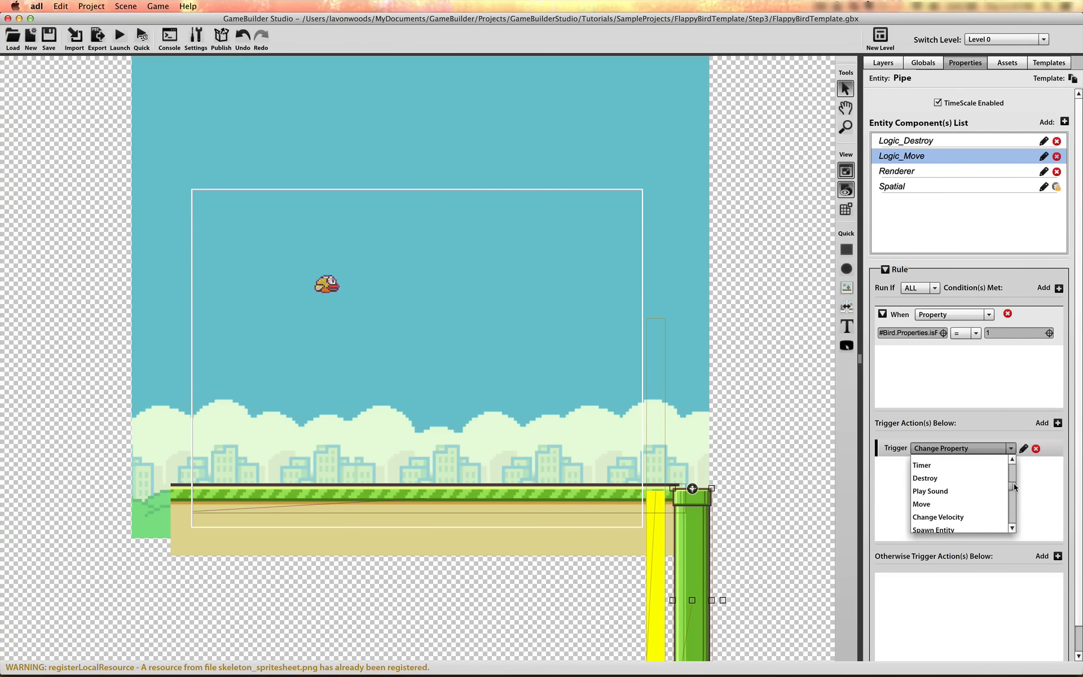
left_click(922, 504)
Set the speed of the Pipe's Move action to the expression Globals.Data.ObstacleSpeed
left_click(1024, 449)
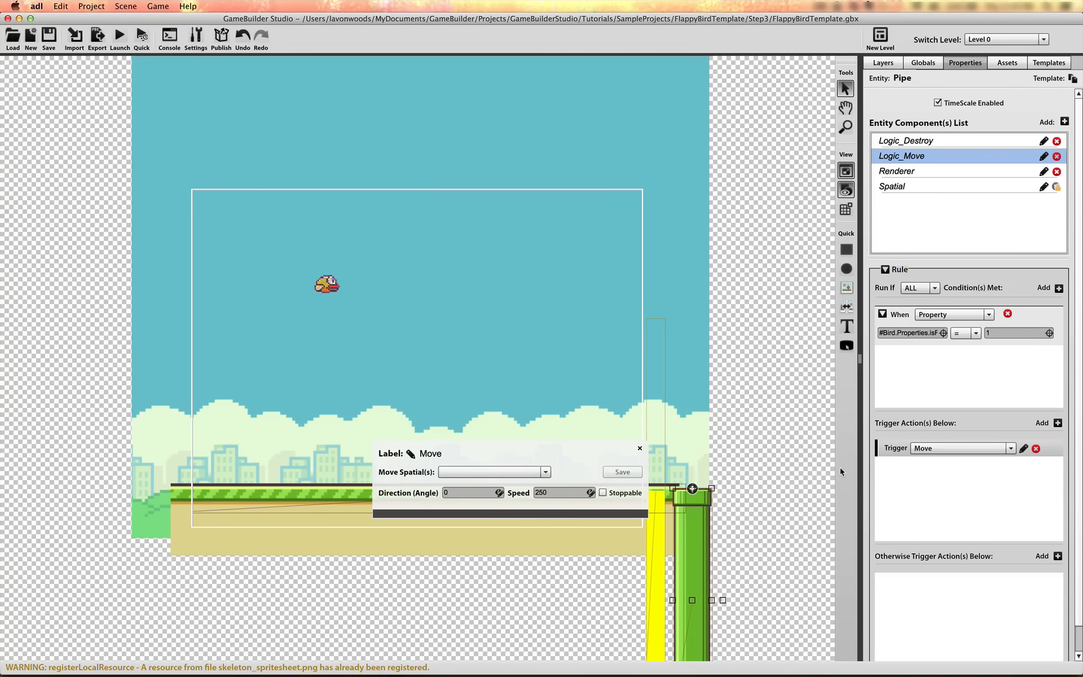
left_click(590, 492)
left_click(421, 368)
left_click(502, 316)
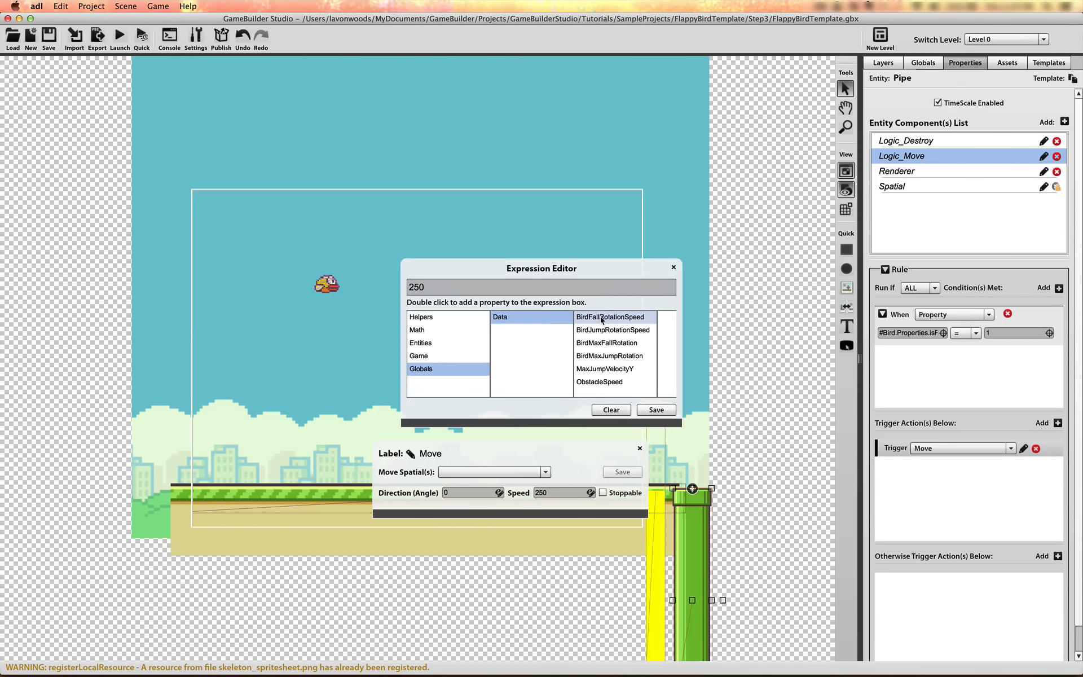
double_click(599, 382)
left_click_drag(527, 286, 585, 293)
key("BackSpace")
left_click(658, 410)
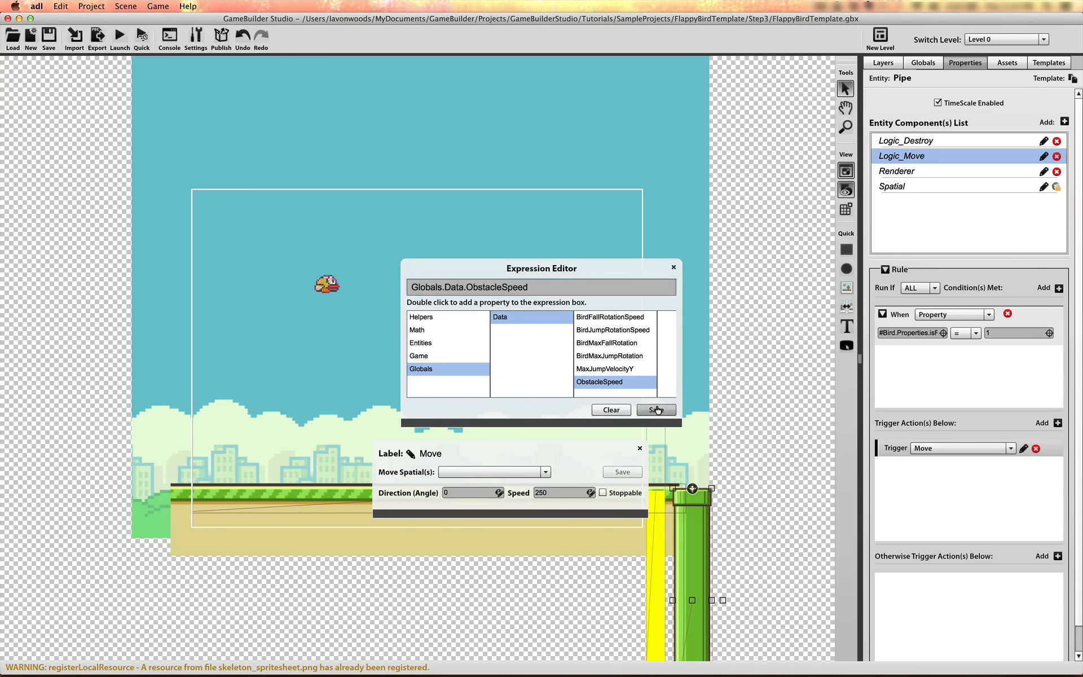
Set the Pipe's Move action to move All spatials in direction -180 and save it
left_click(532, 471)
left_click(504, 505)
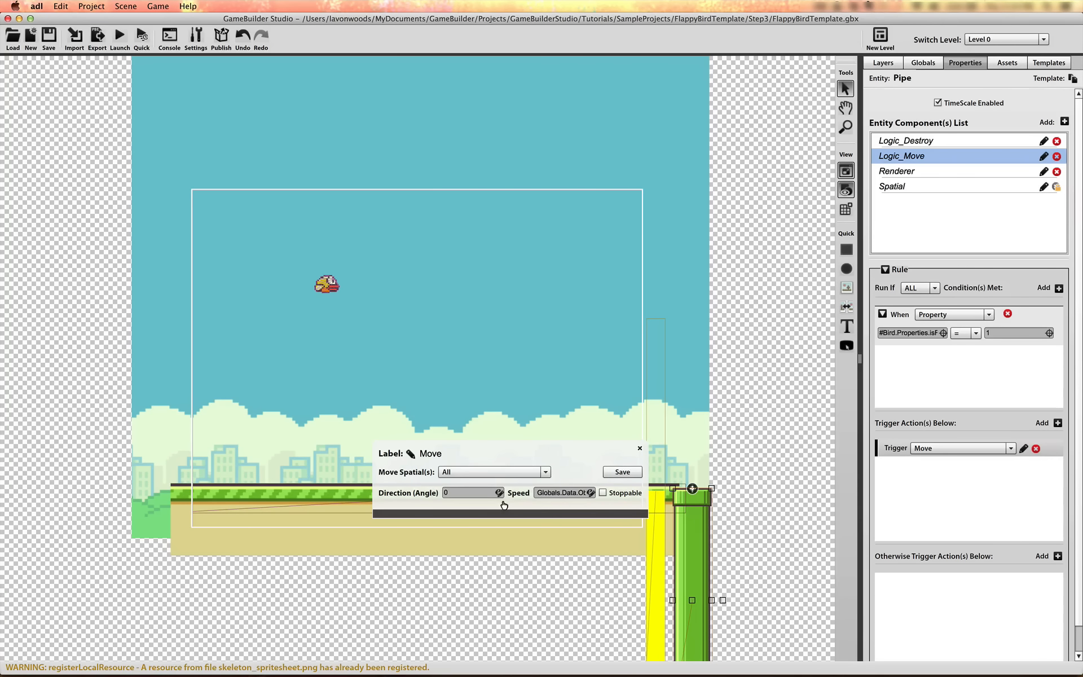
left_click(468, 498)
type("-180")
left_click(622, 472)
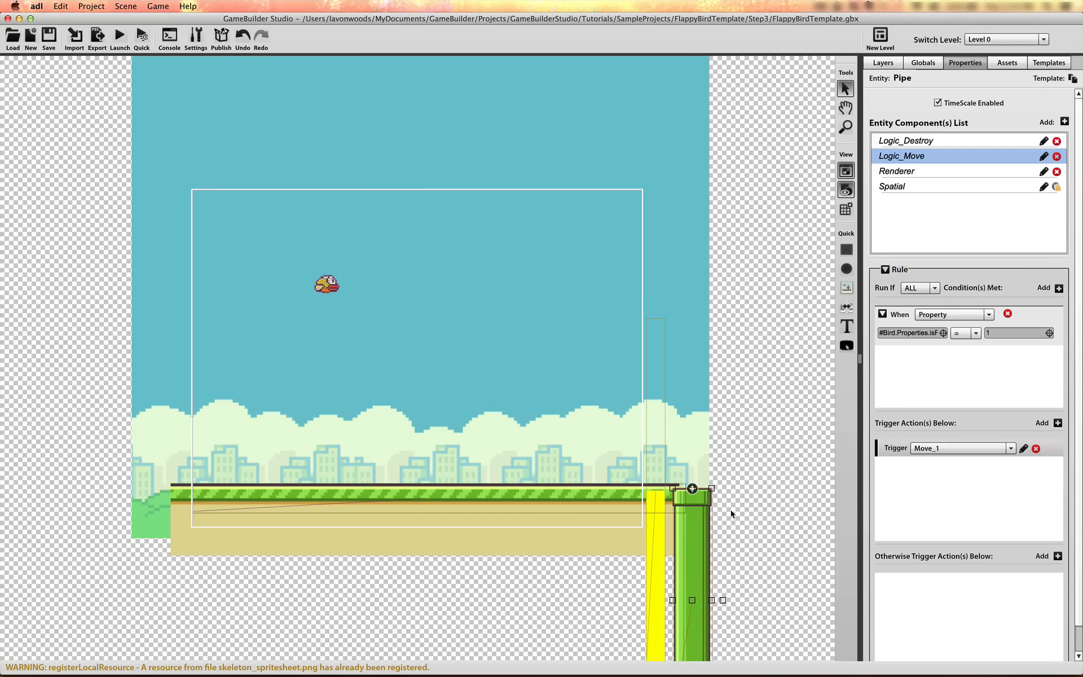
Move the pipe and the yellow Goal bar up together until the bar sits at about Y 218
left_click(623, 581)
left_click_drag(626, 564, 691, 430)
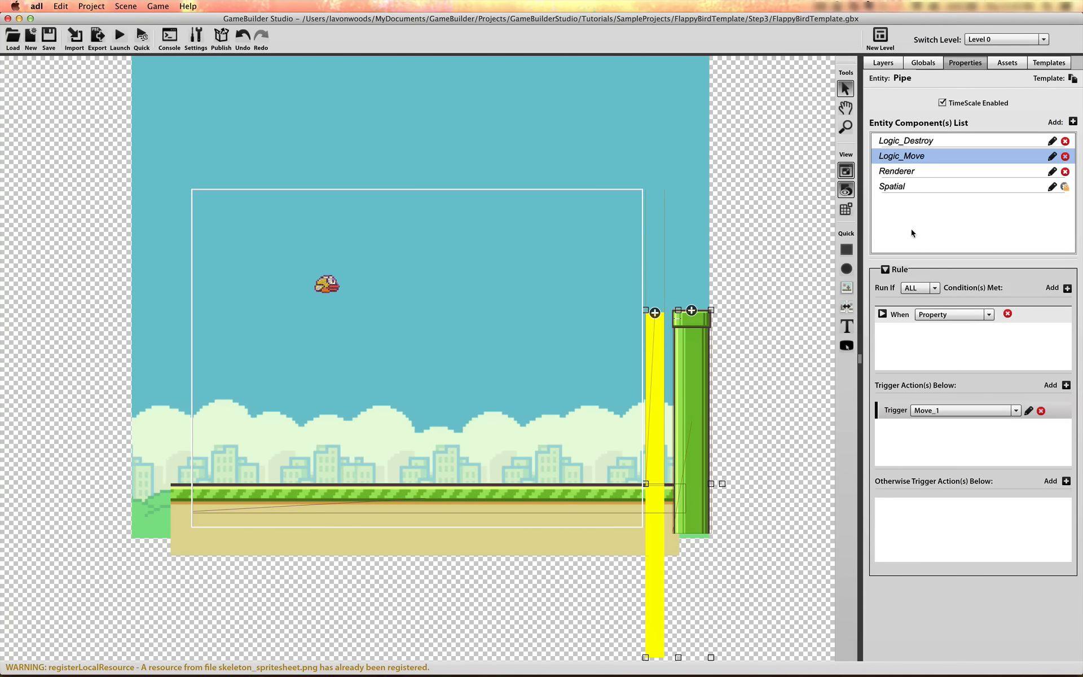
left_click(744, 410)
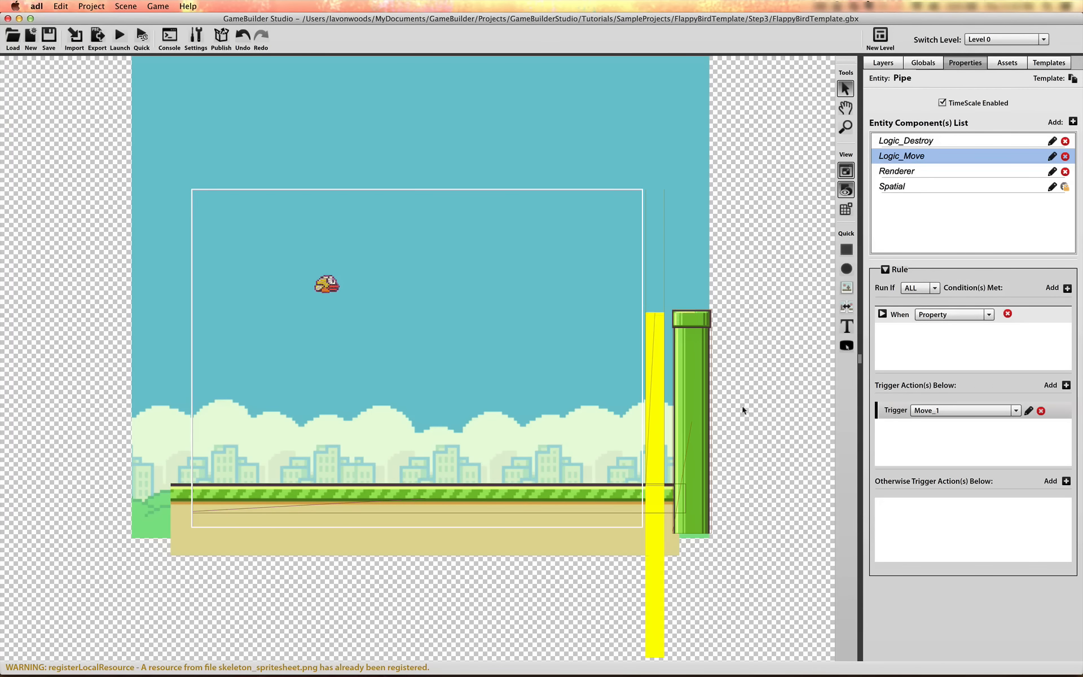
Move the Goal's collision shape down in its Spatial component so its top edge meets the registration point
left_click(654, 384)
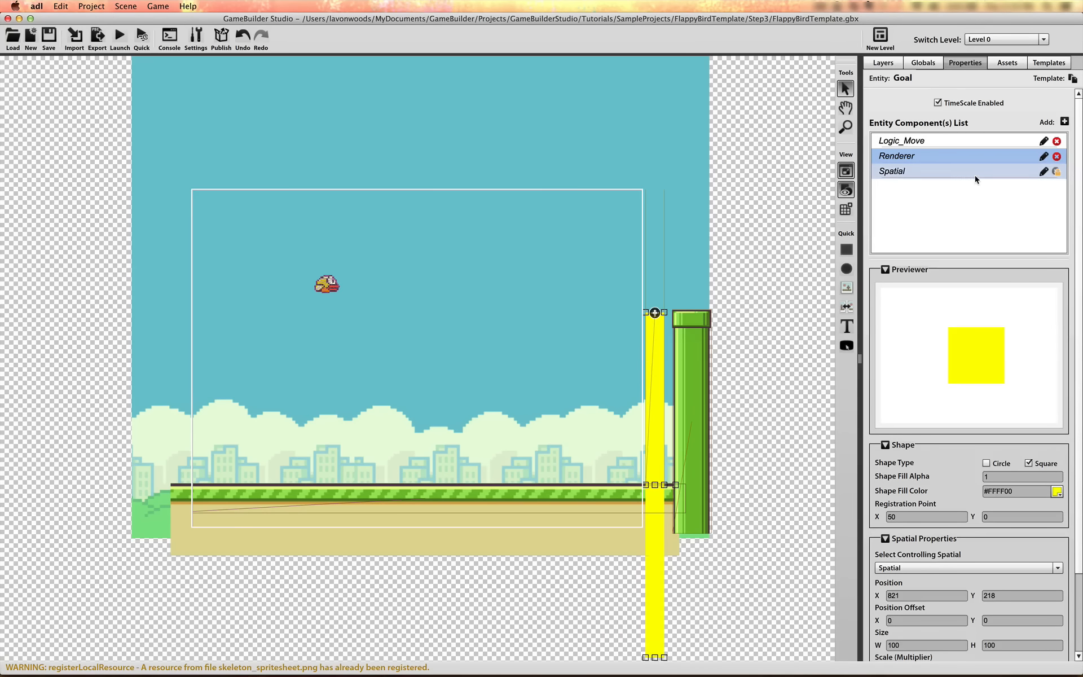
left_click(975, 172)
left_click(979, 299)
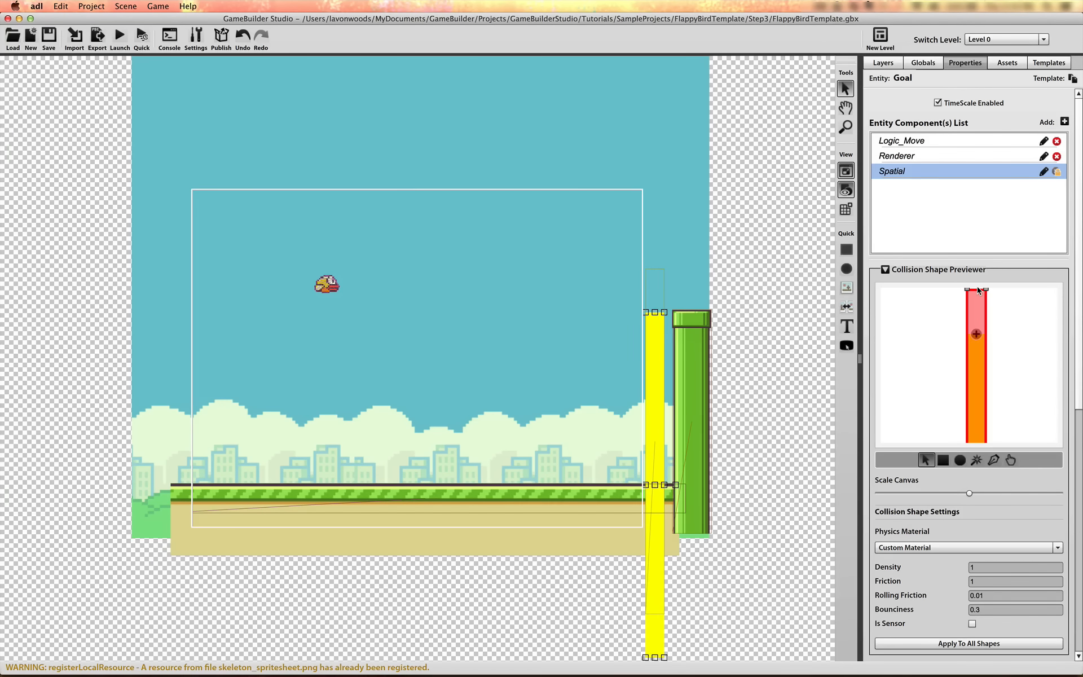
left_click_drag(977, 309, 976, 346)
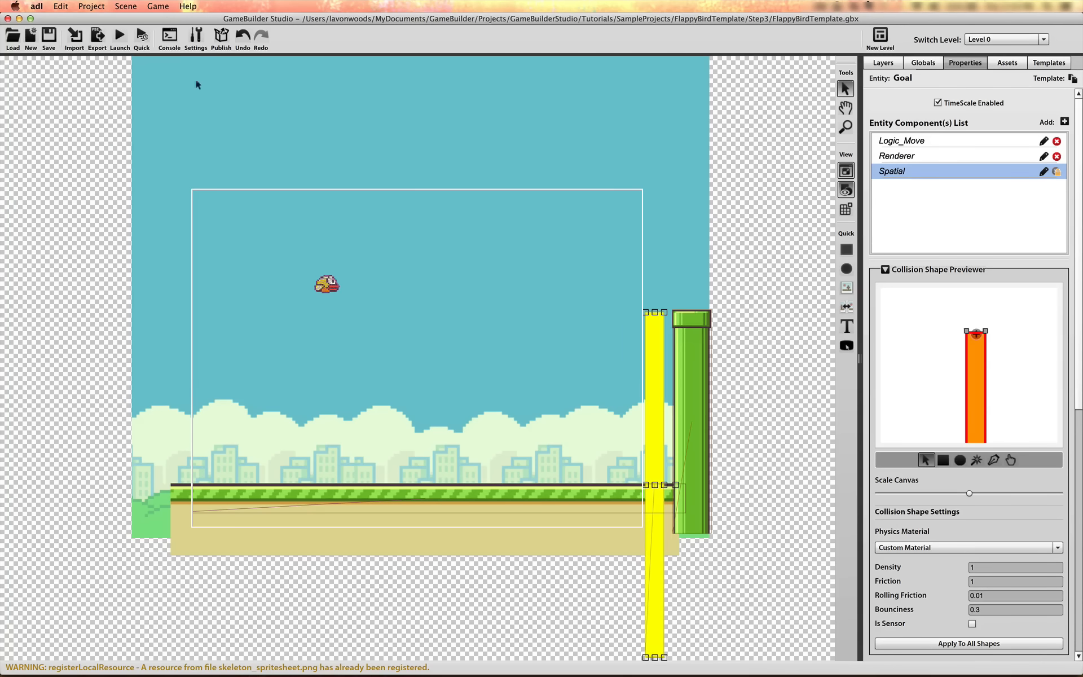
Quick compile the game and test it by making the bird flap several times
left_click(142, 36)
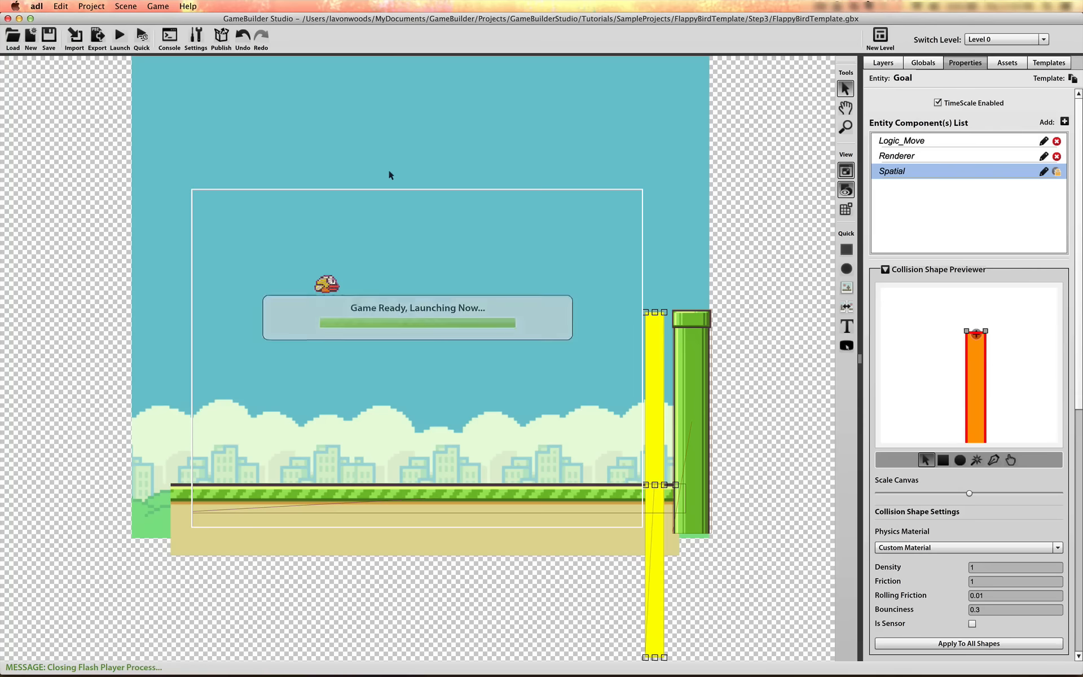
left_click(281, 158)
left_click(281, 157)
left_click(280, 158)
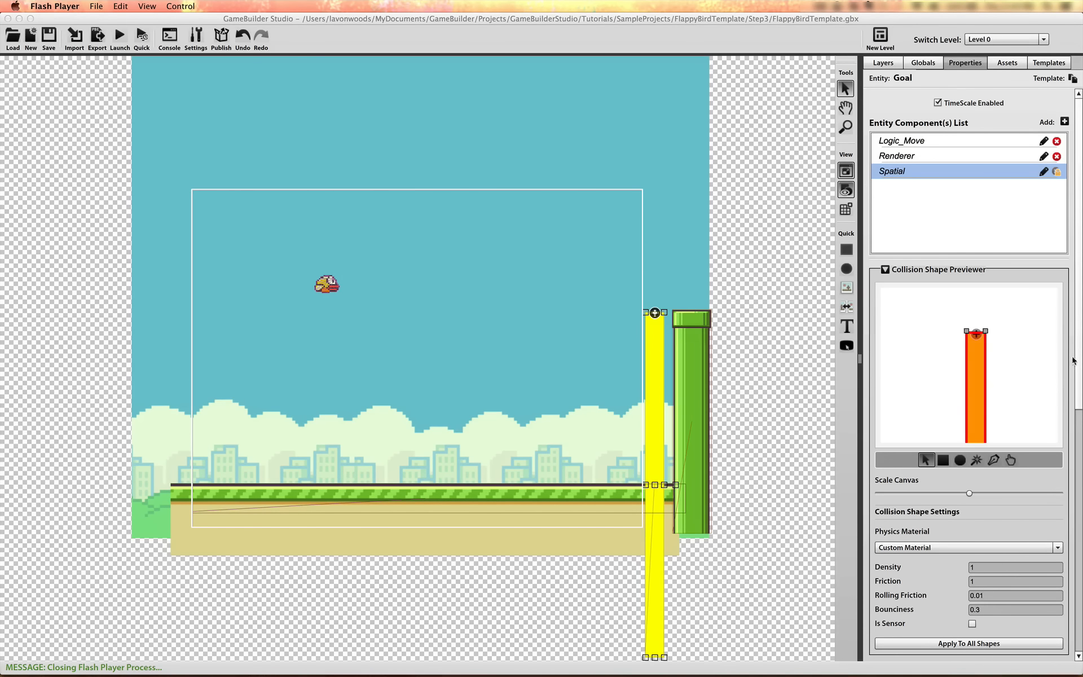
Set the Goal's spatial body type to Non-Simulated (KINEMATIC) and disable Can Rotate
left_click_drag(1075, 361, 1081, 558)
left_click(1016, 428)
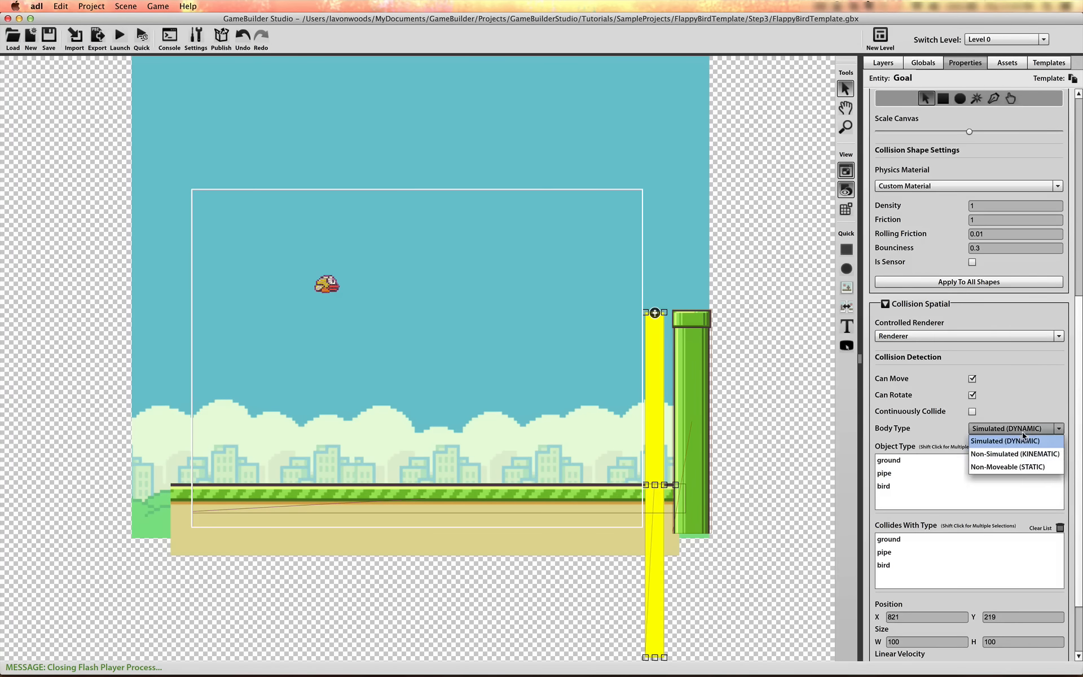
left_click(1022, 454)
left_click(972, 395)
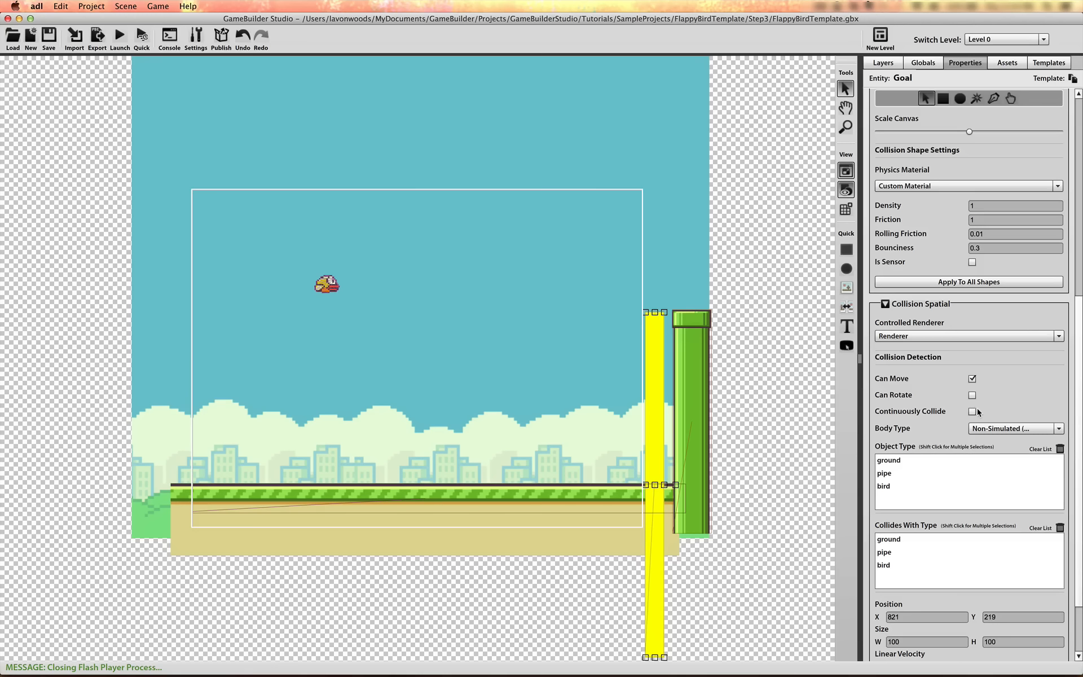
left_click(937, 479)
scroll(1078, 488, "down", 1)
scroll(1078, 488, "up", 5)
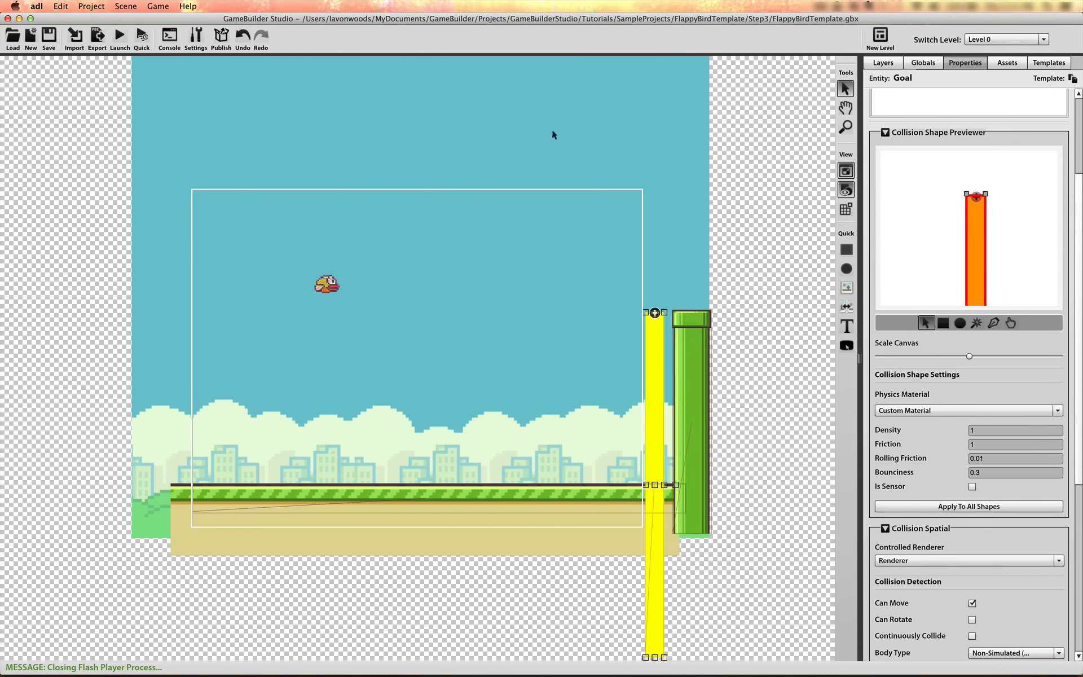
Add a new object mask type named goal in the game engine settings and close the settings
left_click(198, 37)
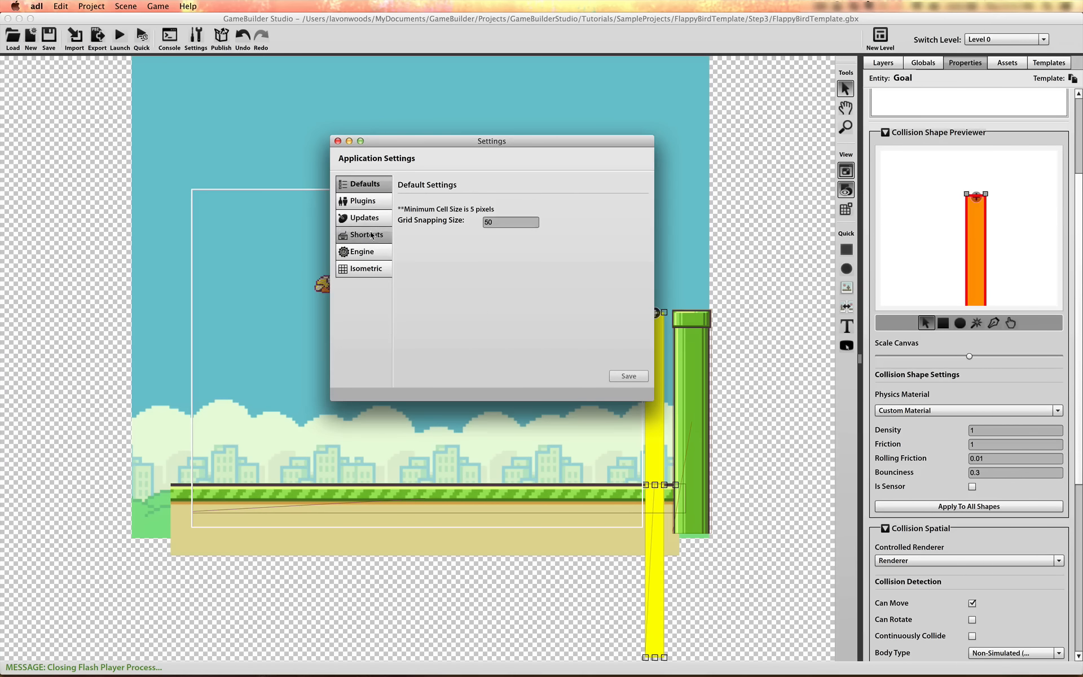
left_click(372, 251)
left_click(478, 240)
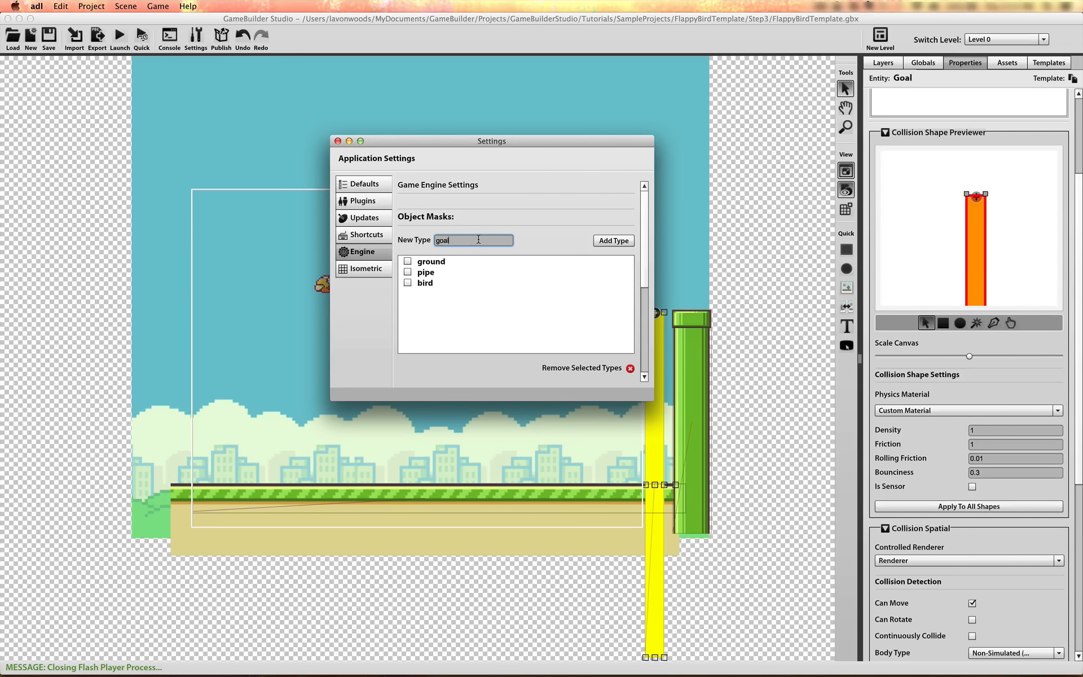
left_click(607, 243)
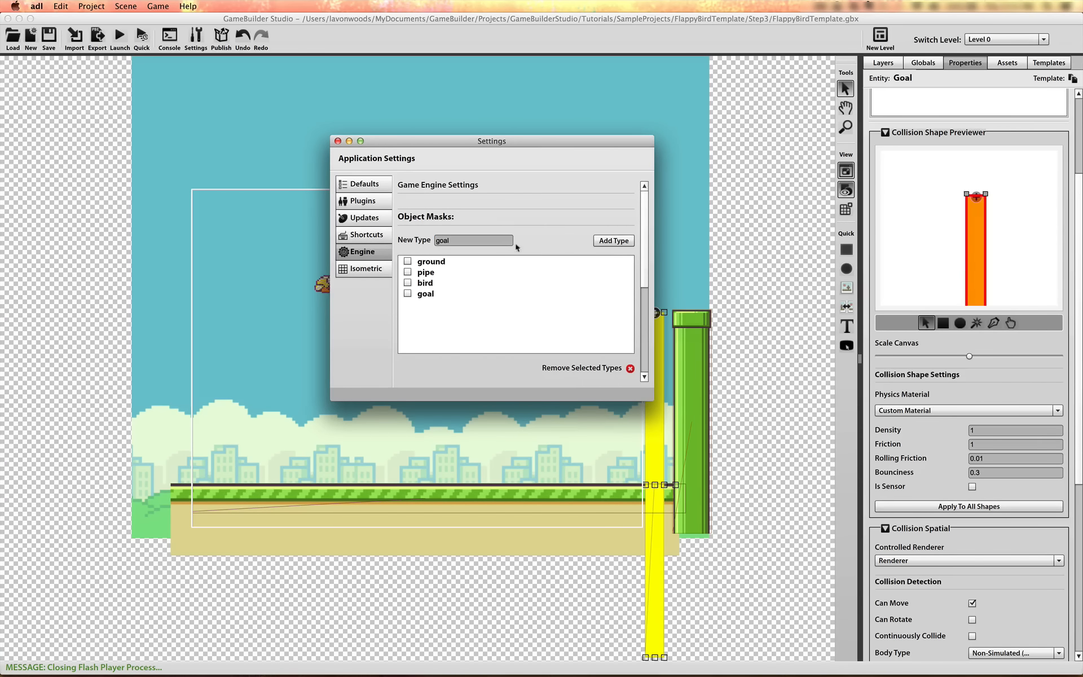
left_click(337, 141)
Assign the Goal's spatial the object type goal and make it collide with the bird type
scroll(1076, 393, "down", 5)
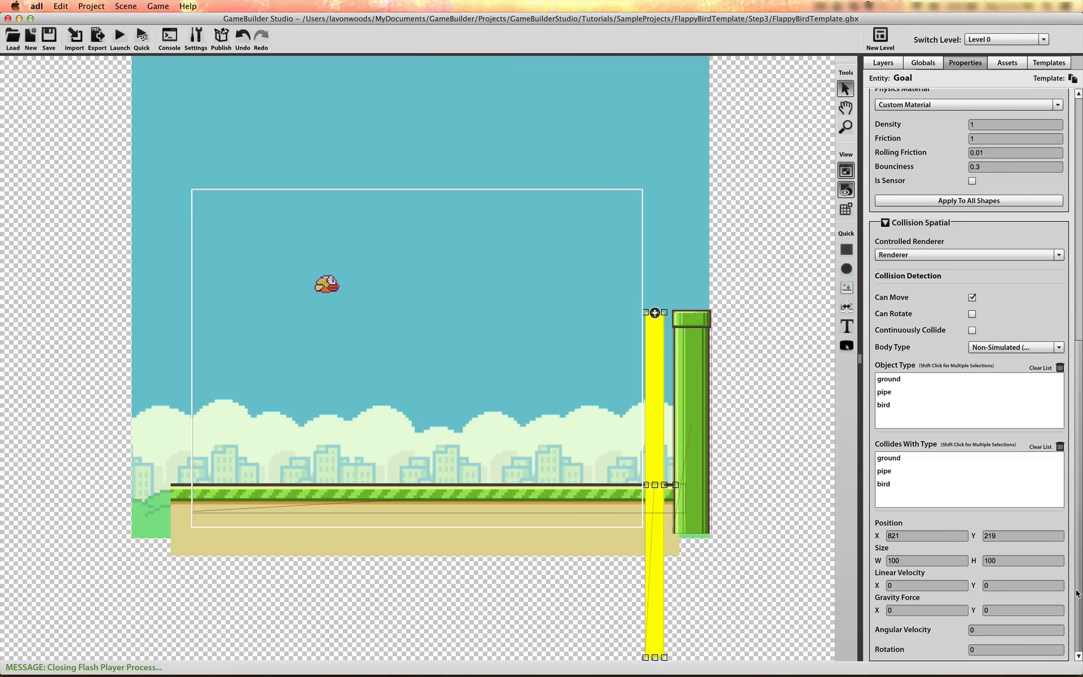
left_click(889, 419)
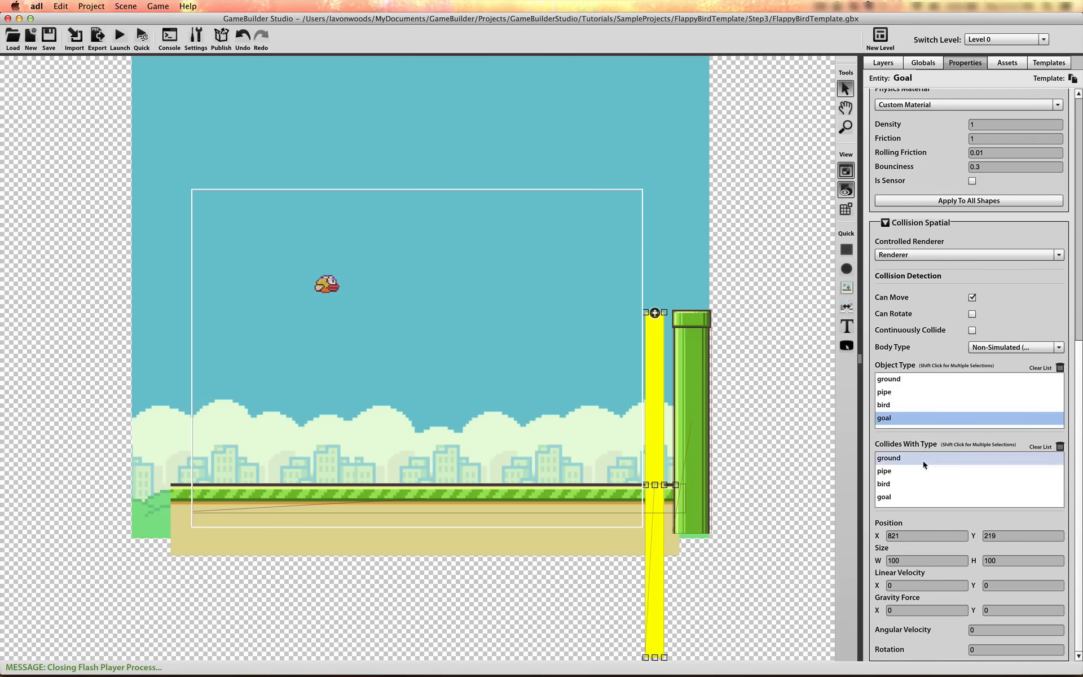
left_click(931, 484)
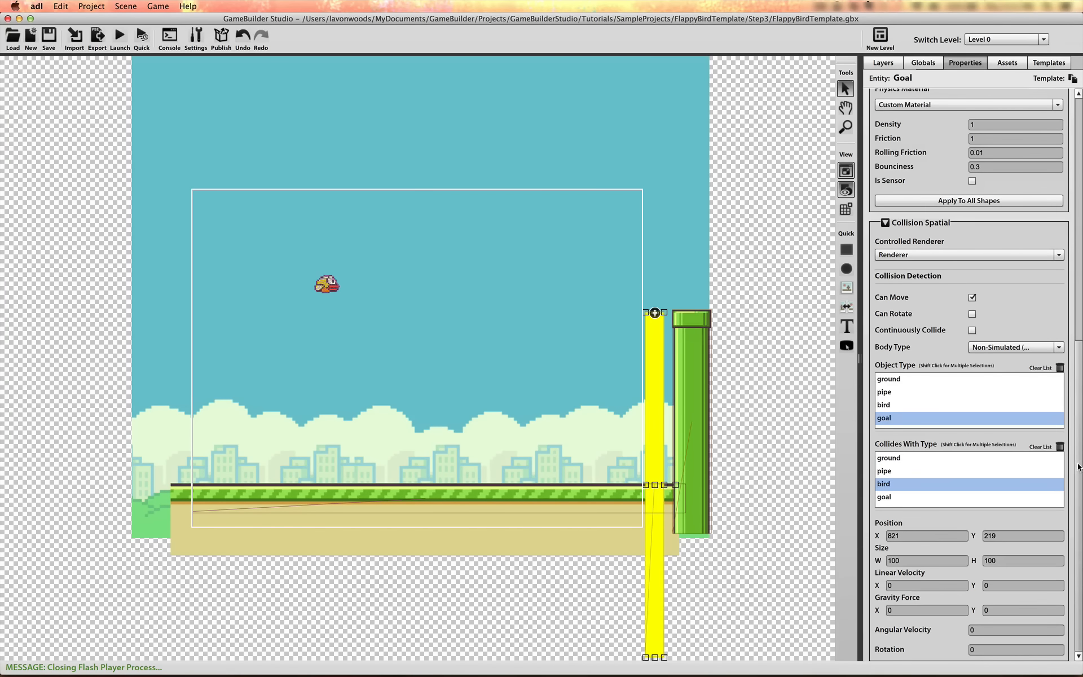
Select the yellow Goal bar and the green Pipe together and move them down until their tops meet the ground strip
scroll(1078, 469, "up", 5)
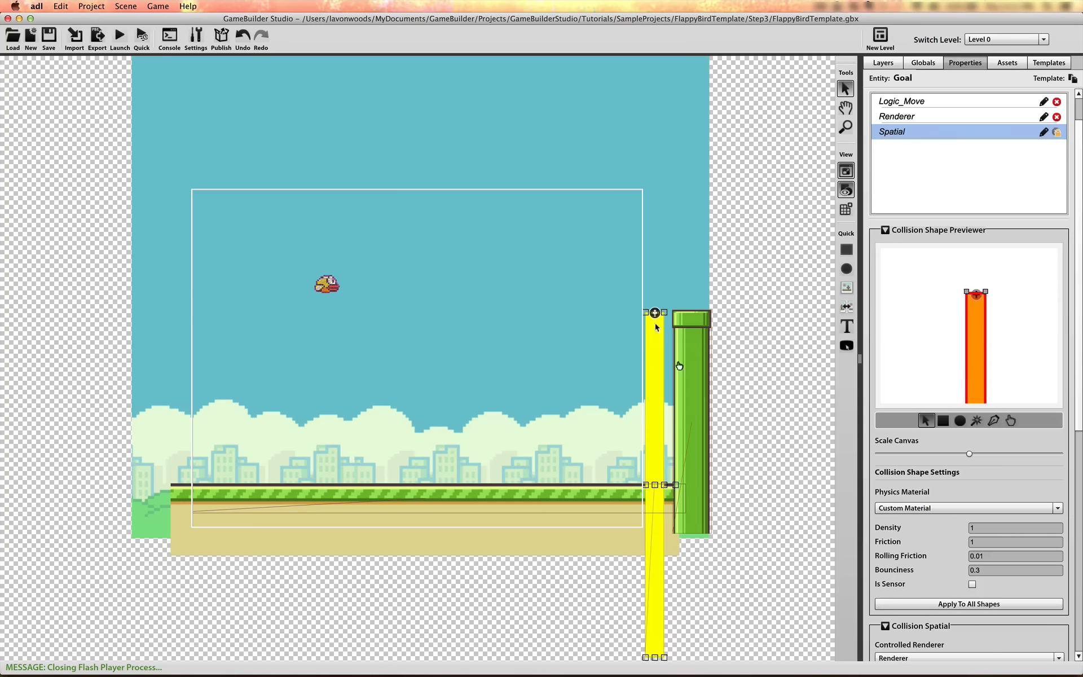
left_click_drag(608, 294, 696, 373)
left_click_drag(694, 329, 696, 506)
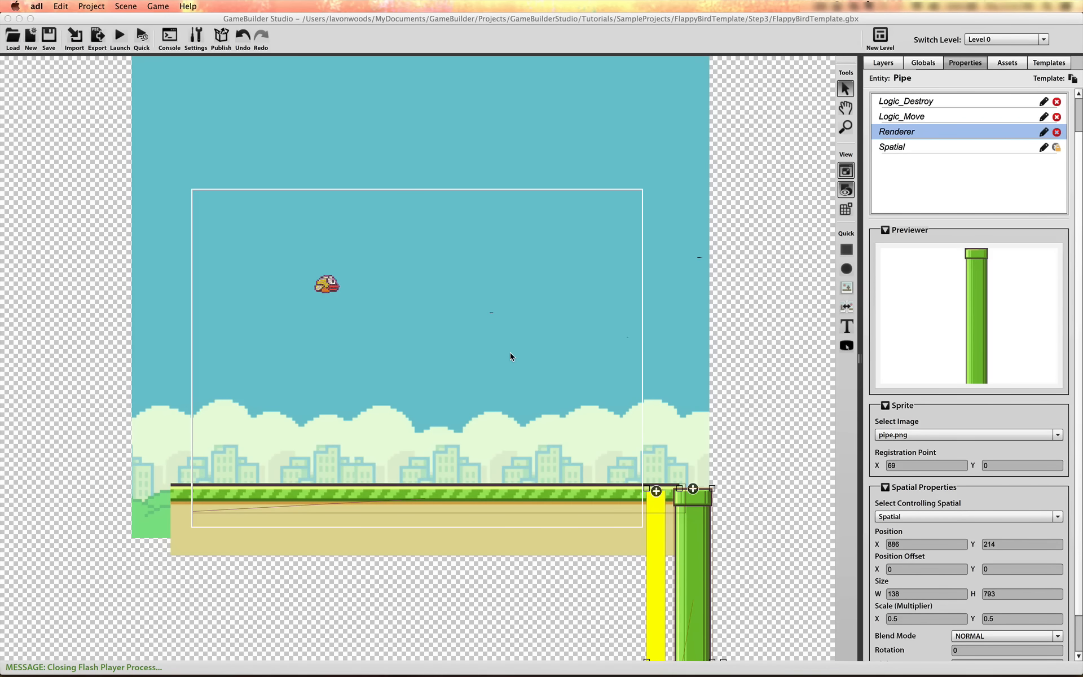
Add a global integer property named PipeGap with a value of 165
left_click(923, 63)
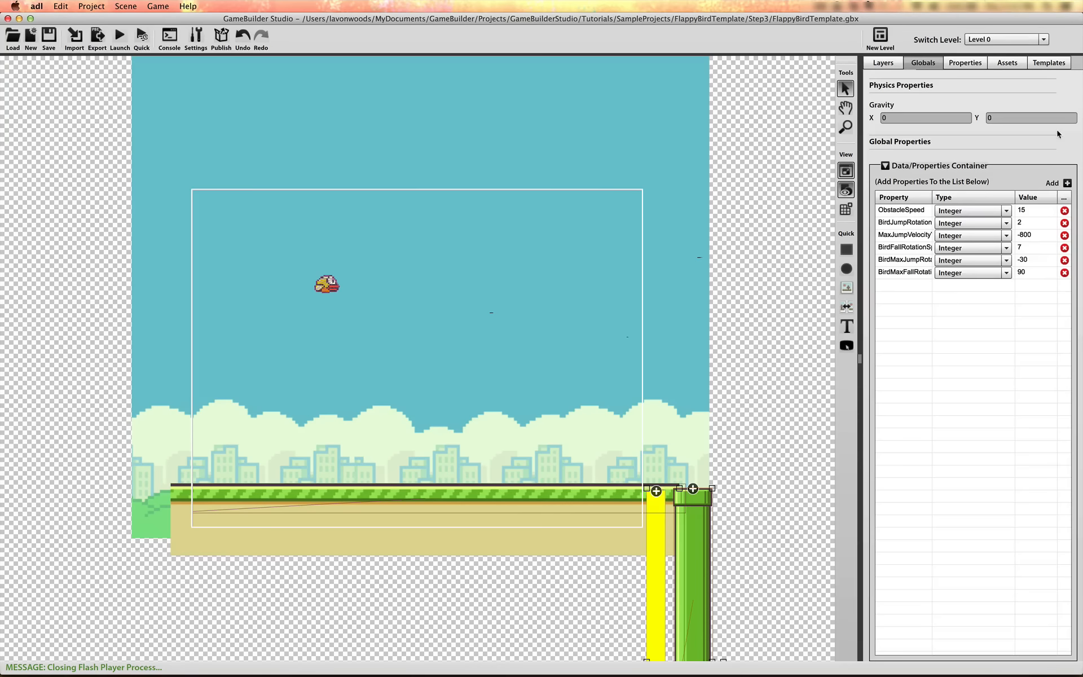
double_click(903, 285)
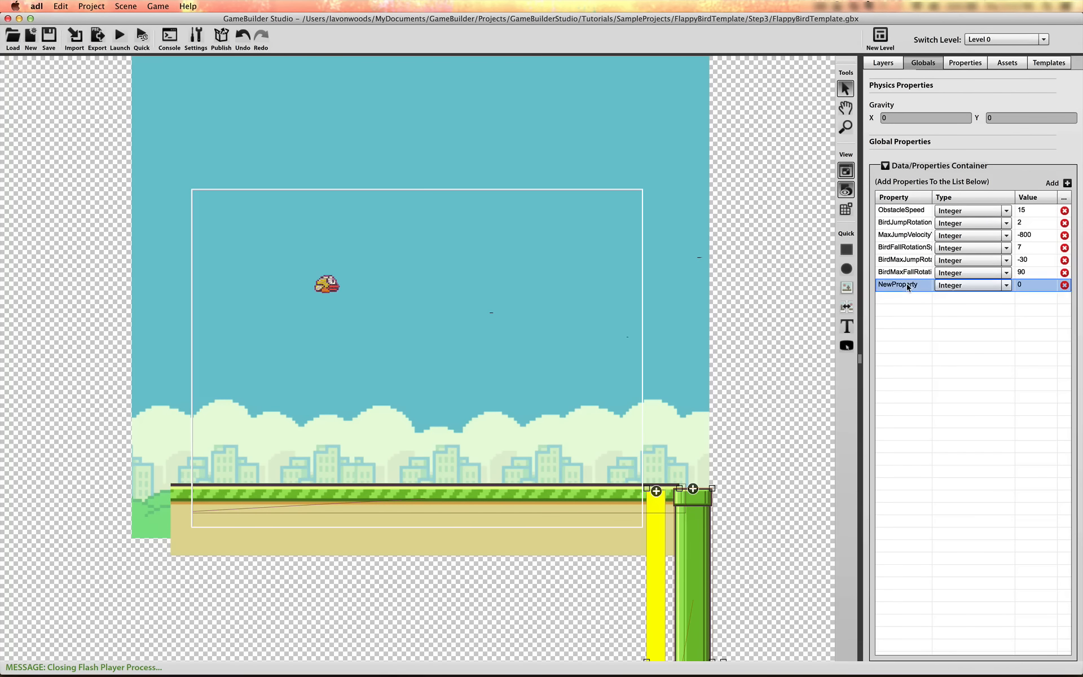
type("Pipe")
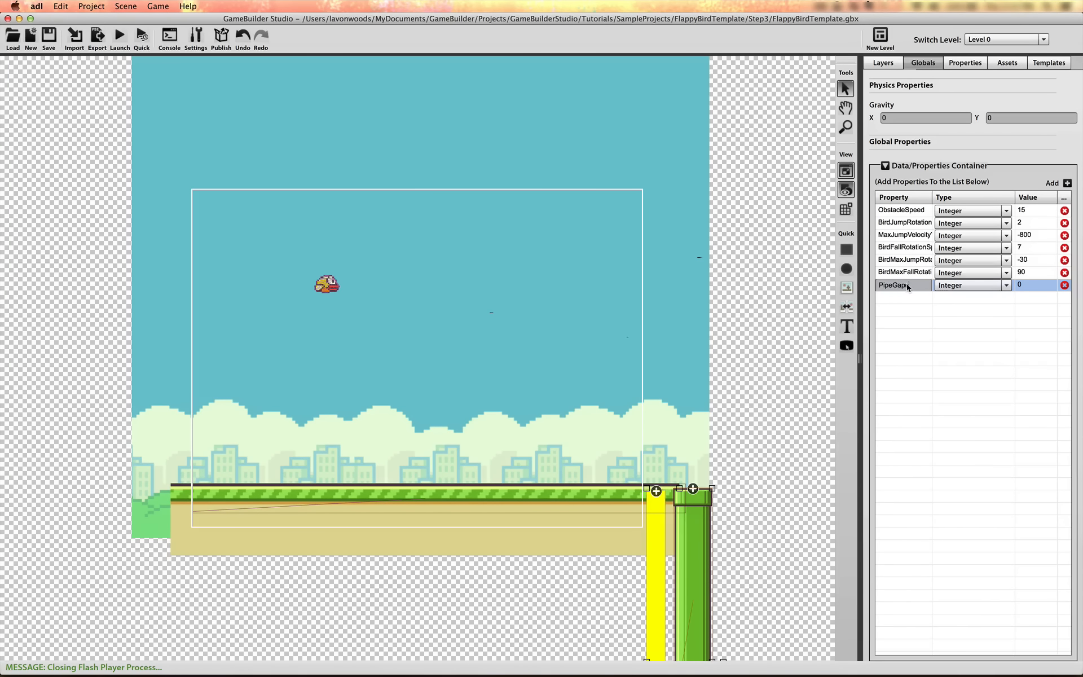
type("Gap")
left_click(1027, 290)
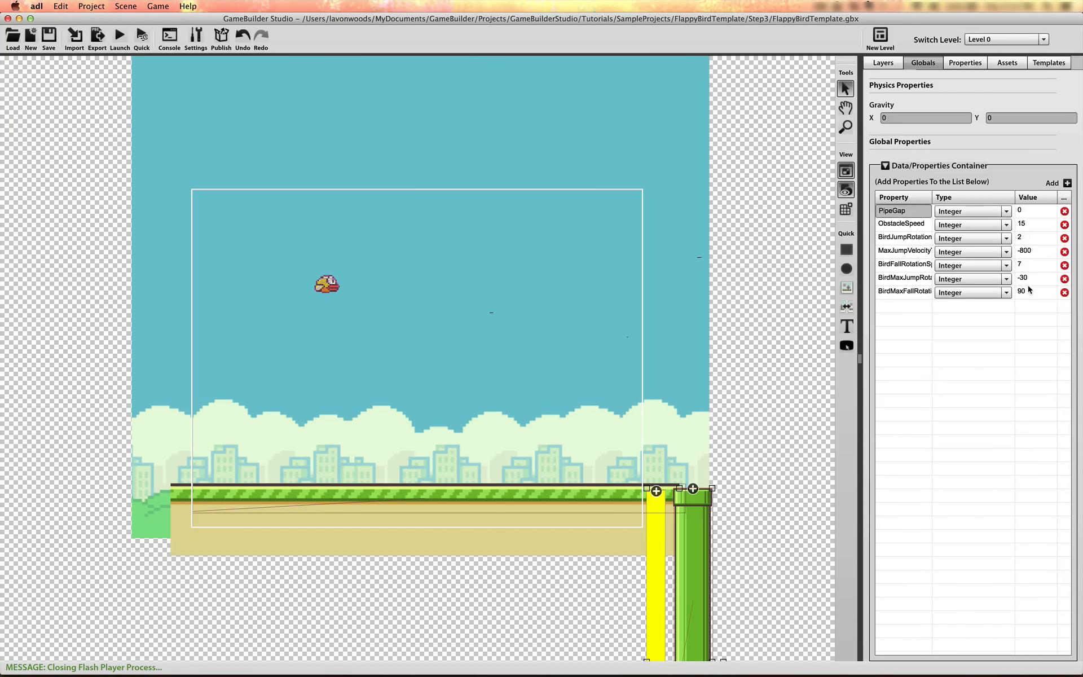
left_click(1029, 211)
left_click(1029, 211)
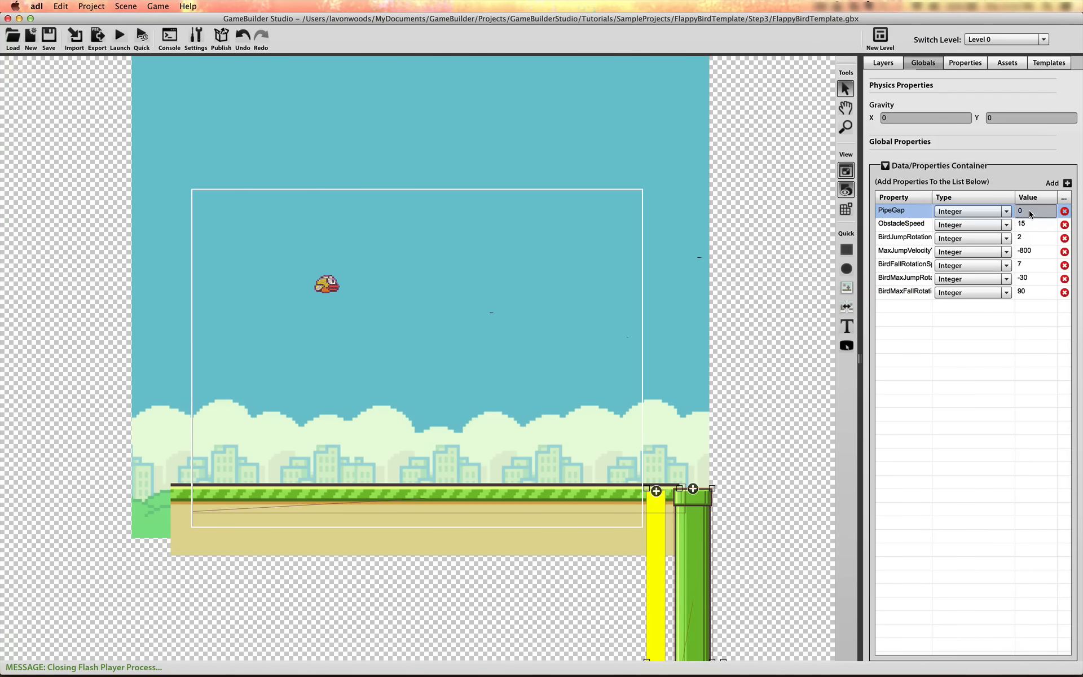
type("165")
key("Return")
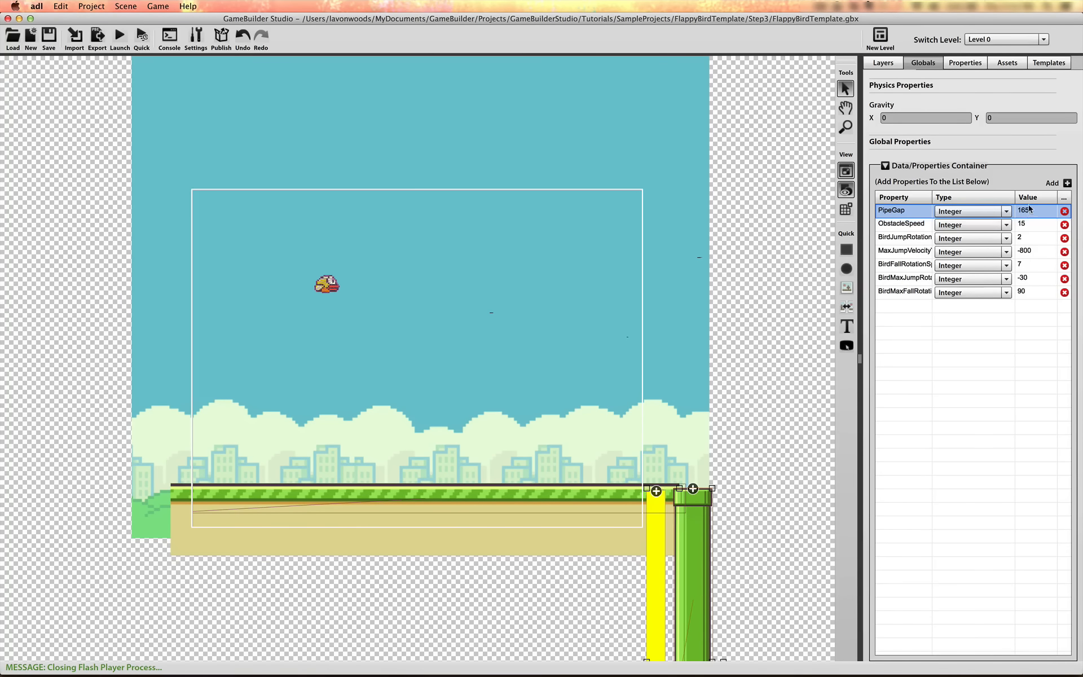
Place a square shape in the sky just above the camera frame, at about X 687, Y -58
left_click(980, 63)
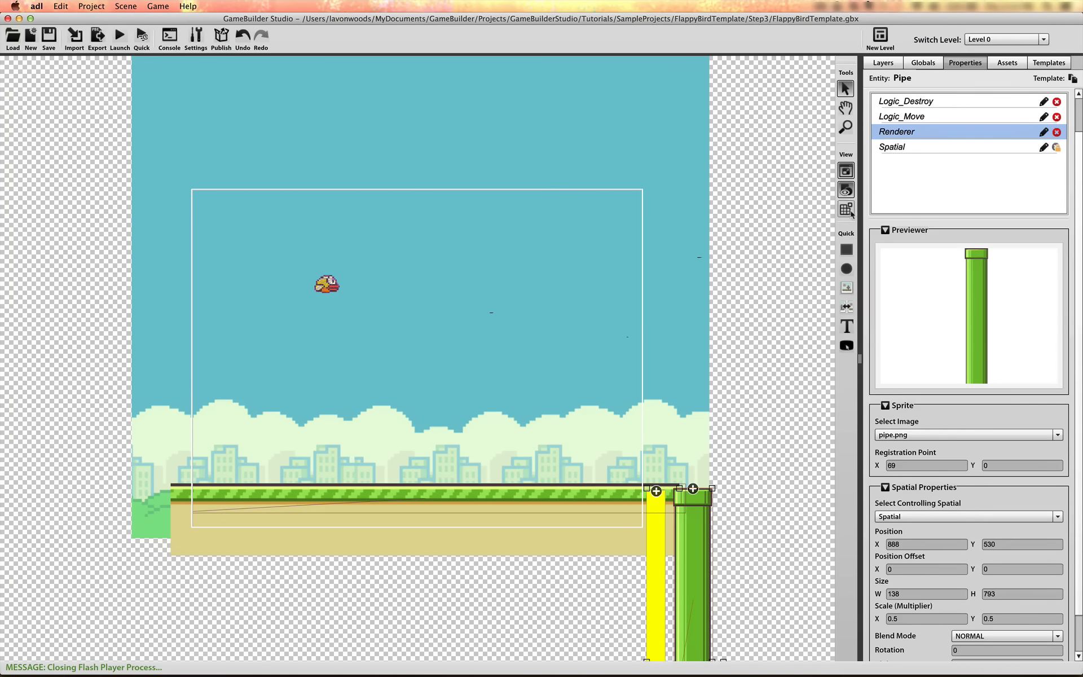
left_click(846, 249)
left_click(561, 151)
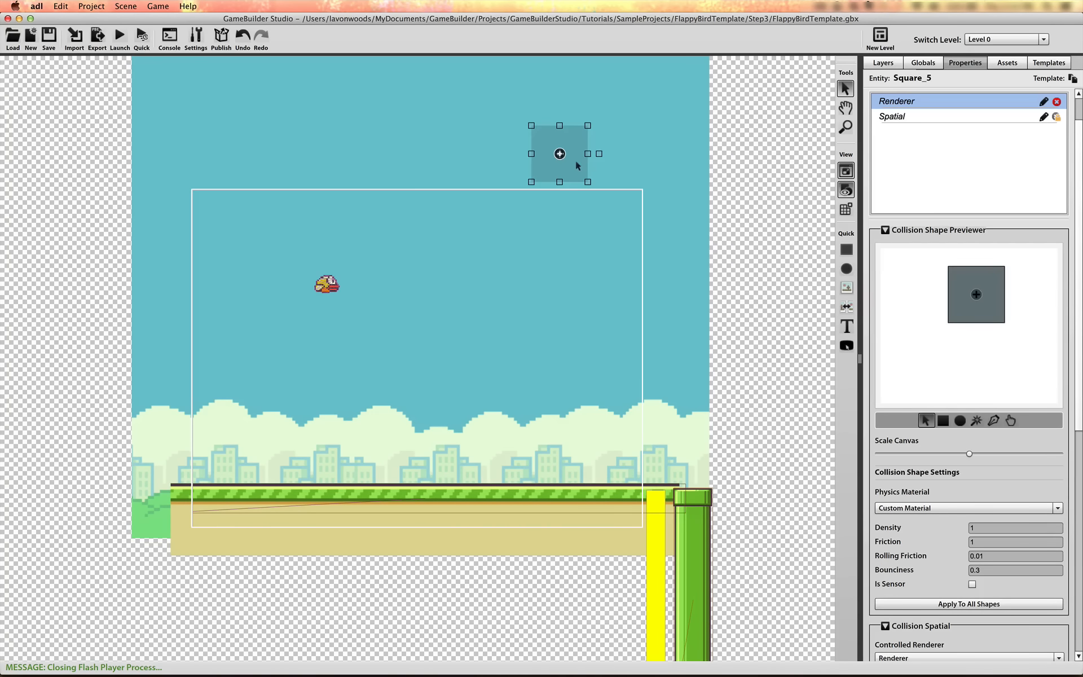
left_click_drag(576, 160, 594, 165)
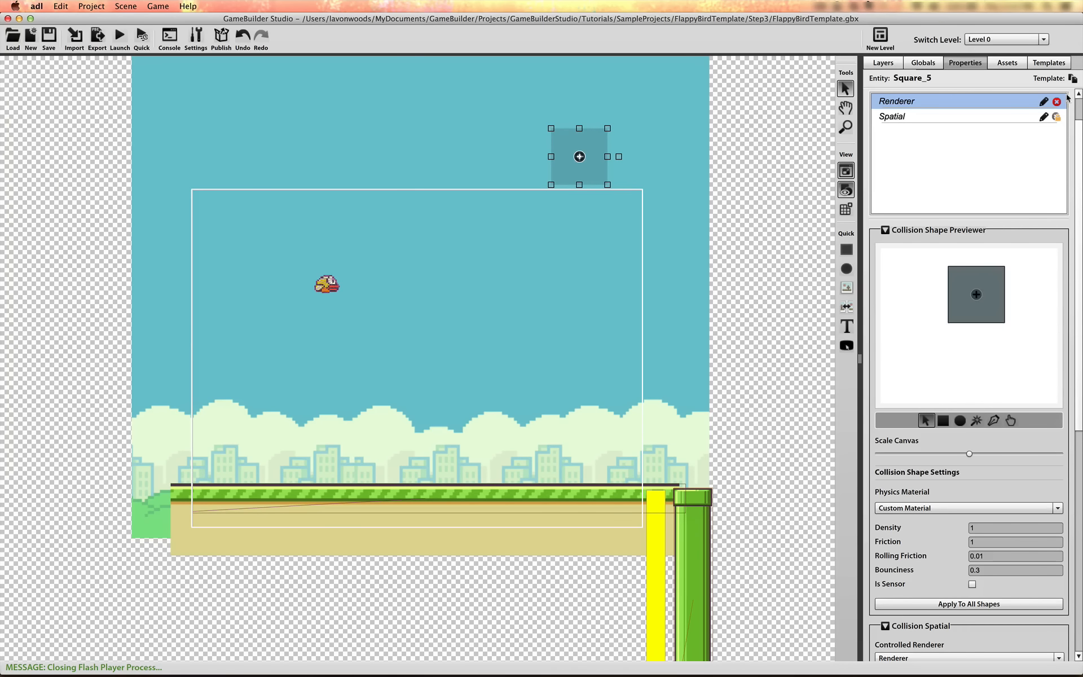
Rename the new square in the scene layer as PipeSpawner
left_click(878, 61)
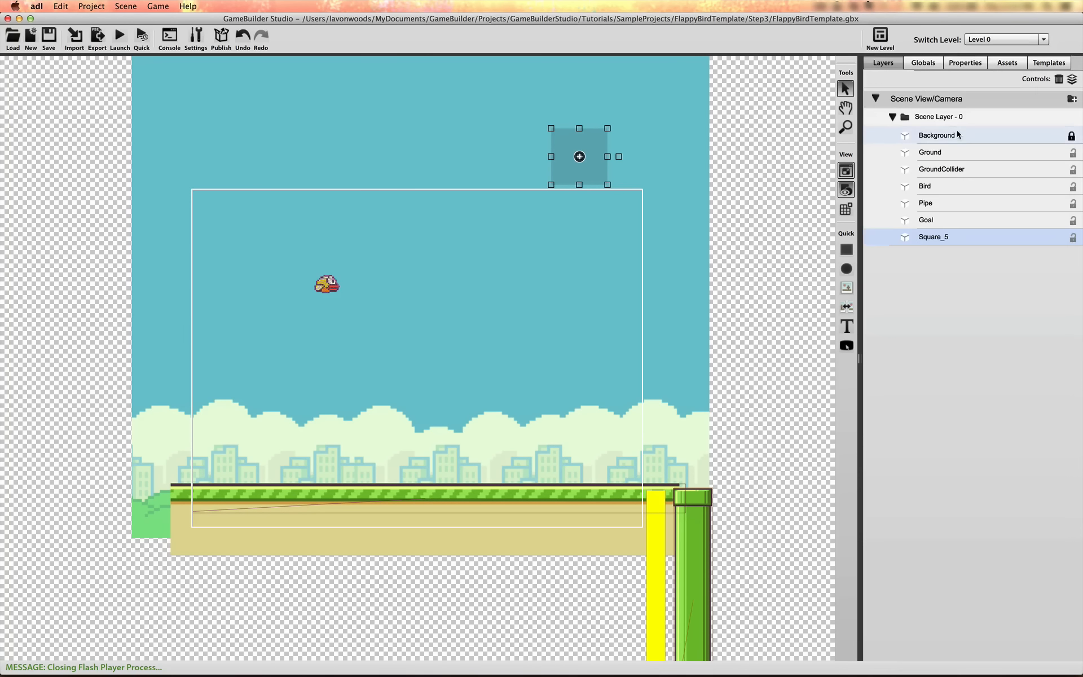
double_click(935, 237)
type("Pip")
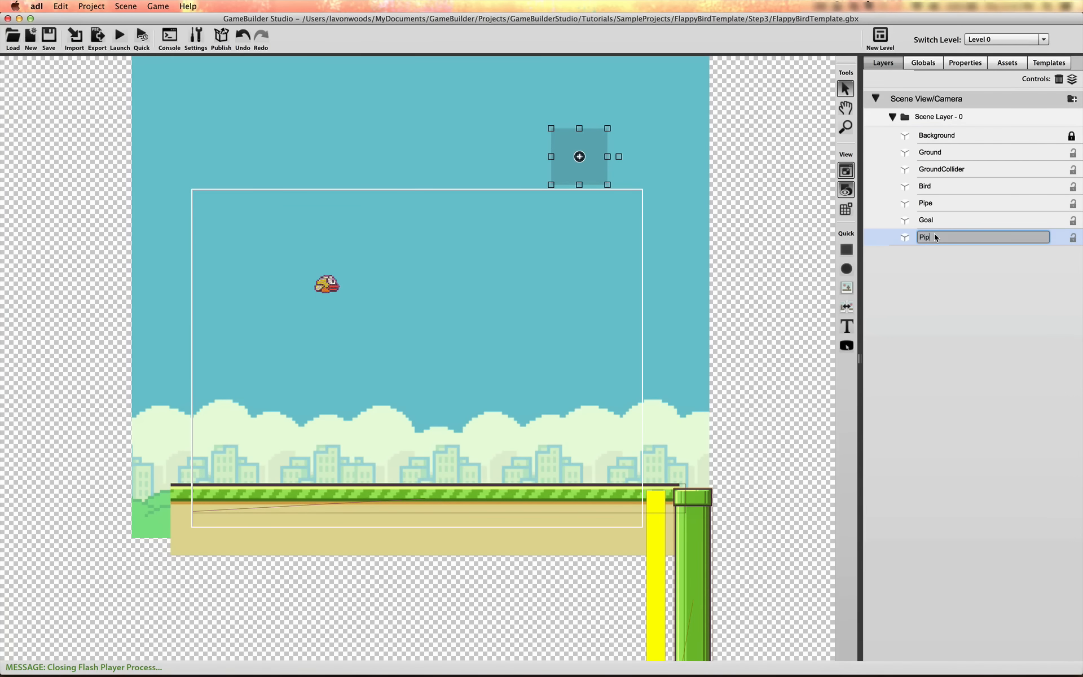
type("eSpawner")
left_click(1053, 235)
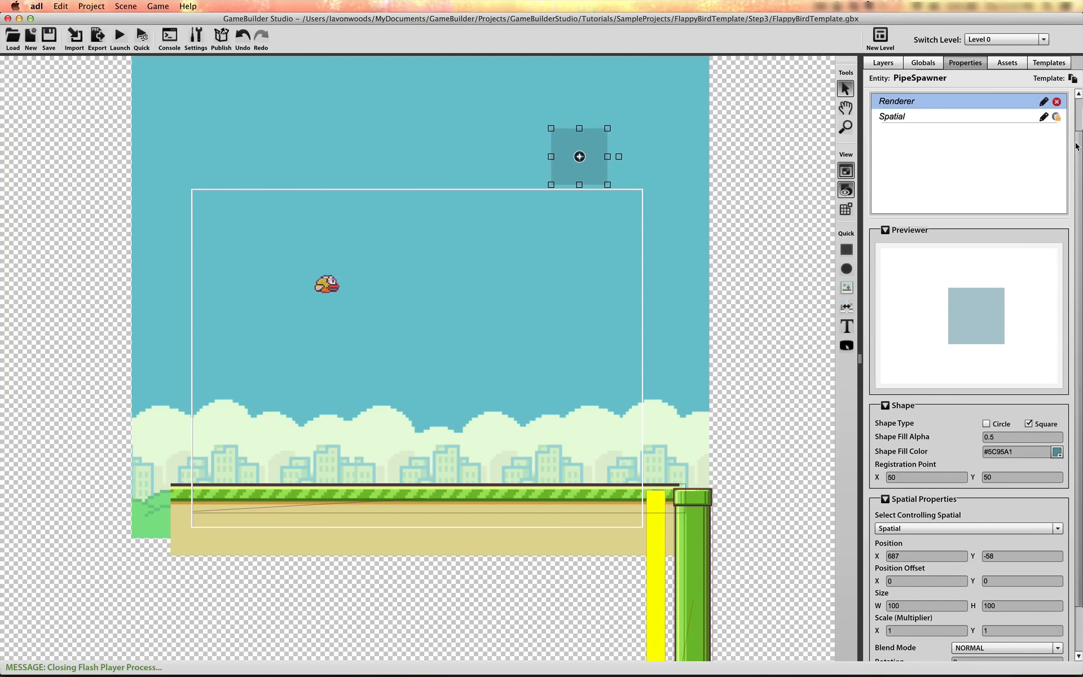
Add a Basic Spatial component to the PipeSpawner
scroll(1064, 102, "up", 1)
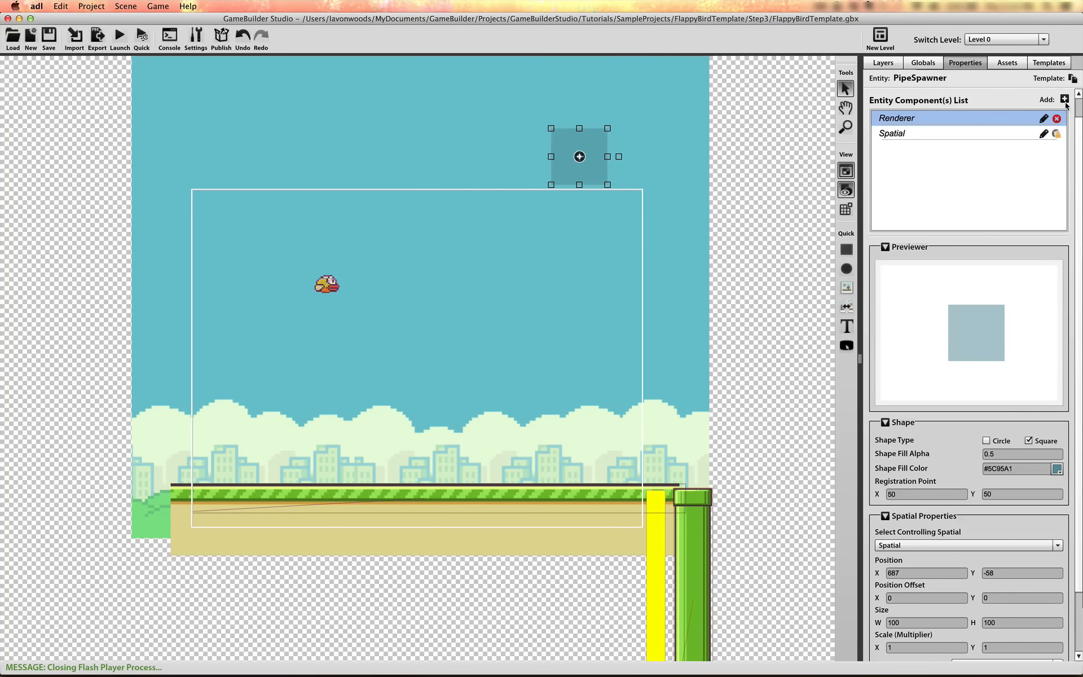
left_click(1065, 100)
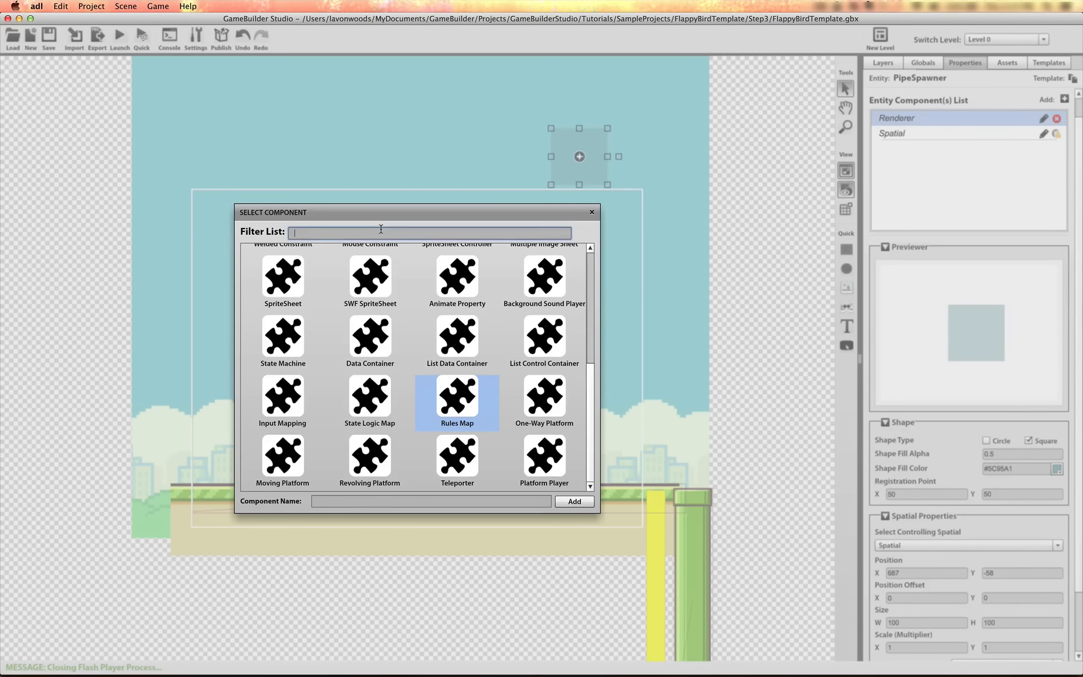
type("v")
key("BackSpace")
type("bas")
left_click(291, 276)
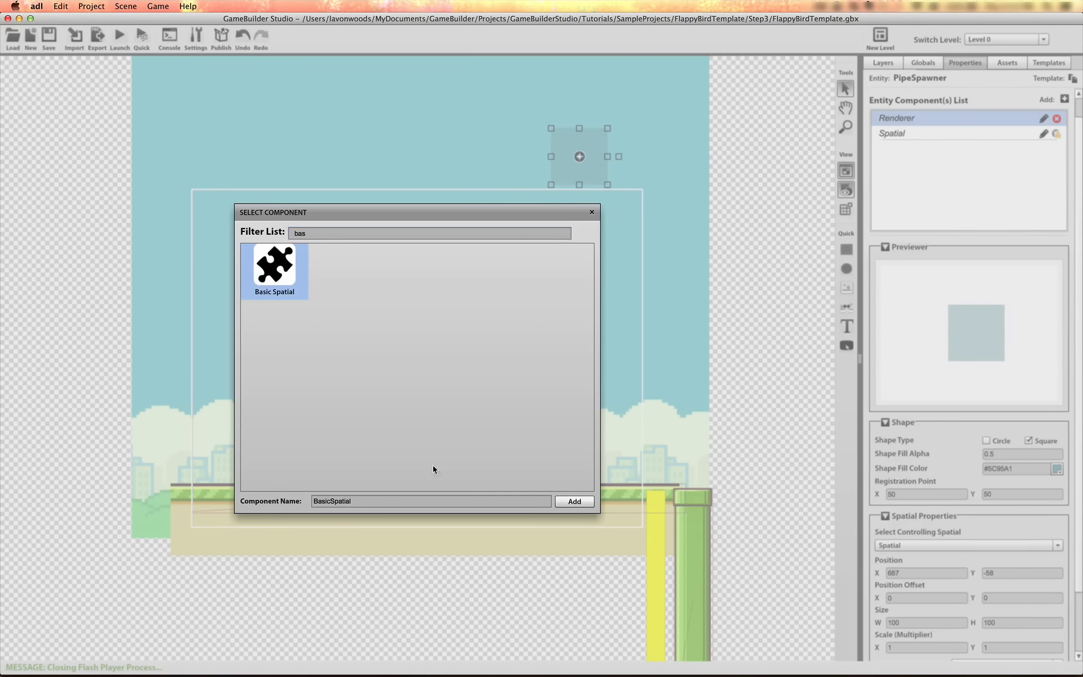
left_click(574, 502)
Delete the PipeSpawner's original Spatial component and set the Basic Spatial's controlled renderer to Renderer
left_click(1066, 172)
left_click(966, 302)
left_click(962, 317)
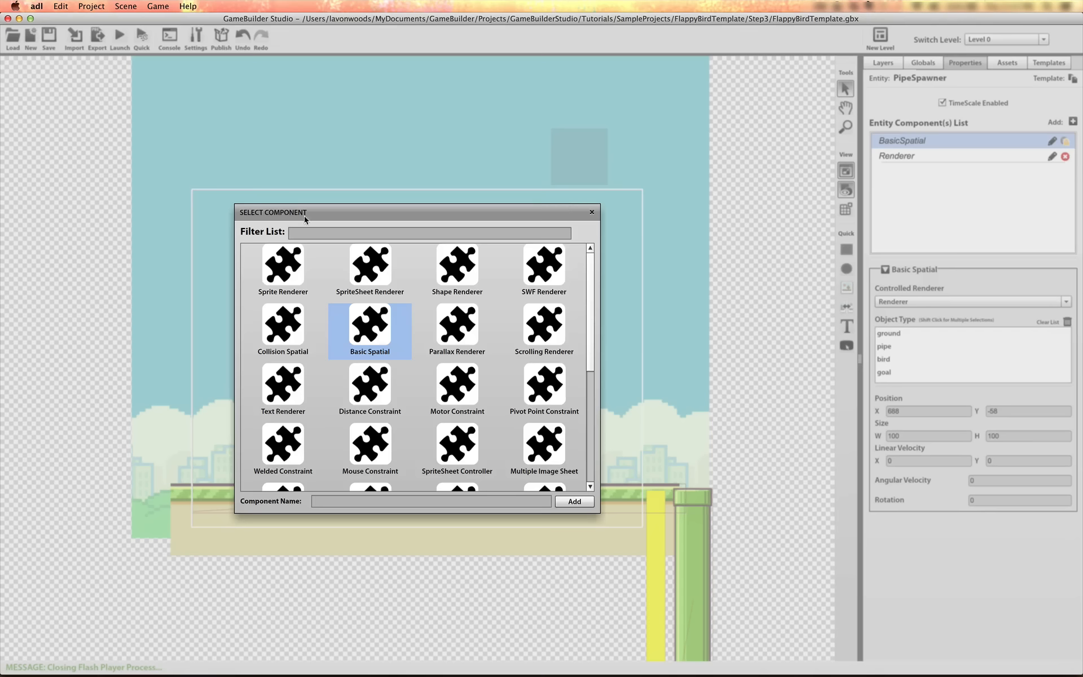
Add a Rules Map component named Logic_Spawning to the PipeSpawner and open it for editing
left_click(317, 233)
type("rul")
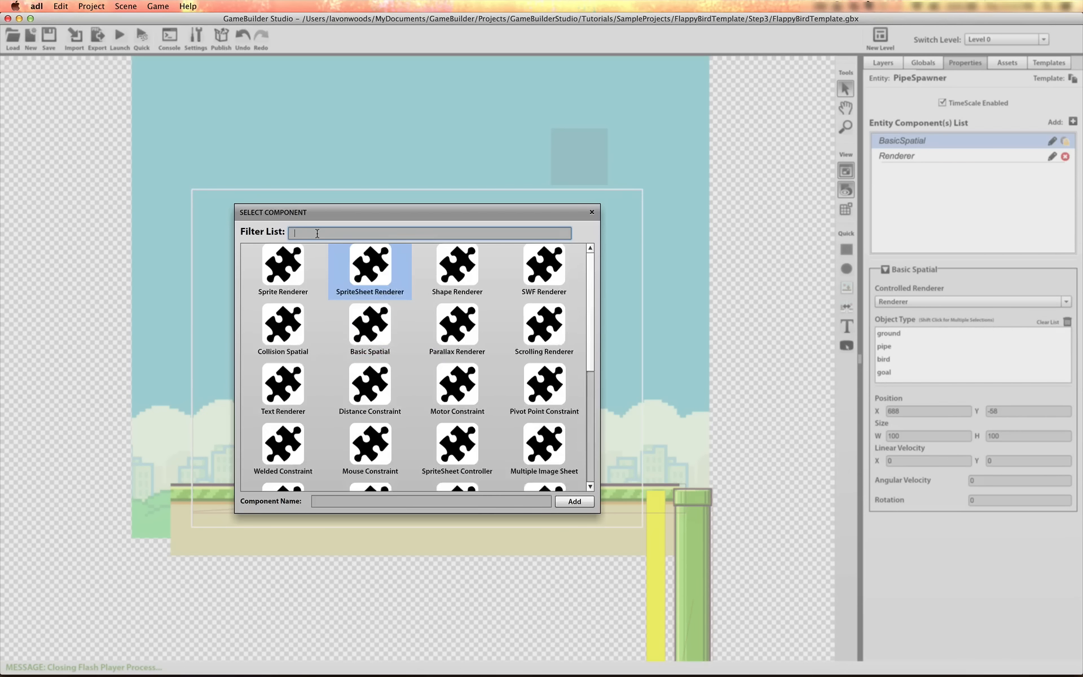
left_click(275, 268)
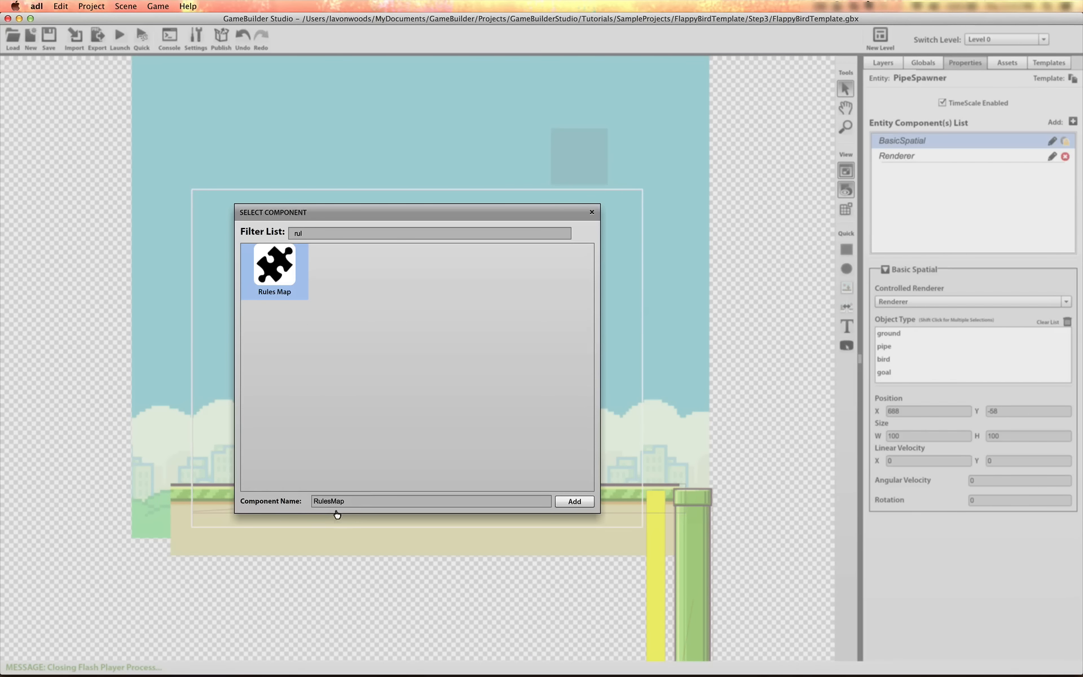
double_click(334, 501)
type("Logic")
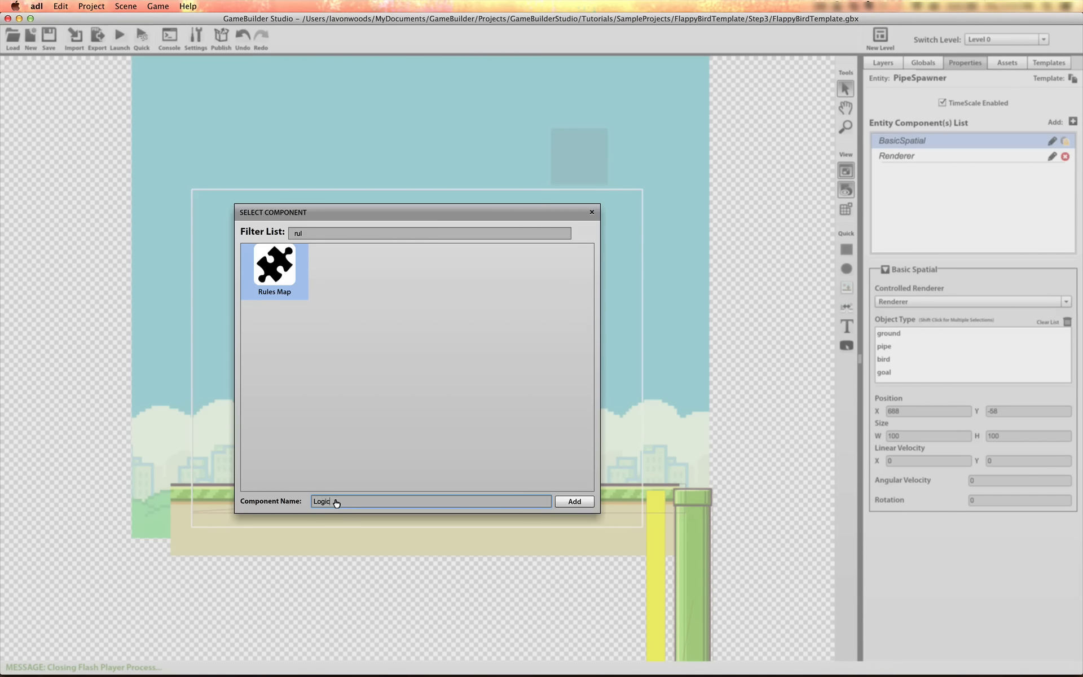
type("_Spawning")
left_click(573, 502)
left_click(968, 155)
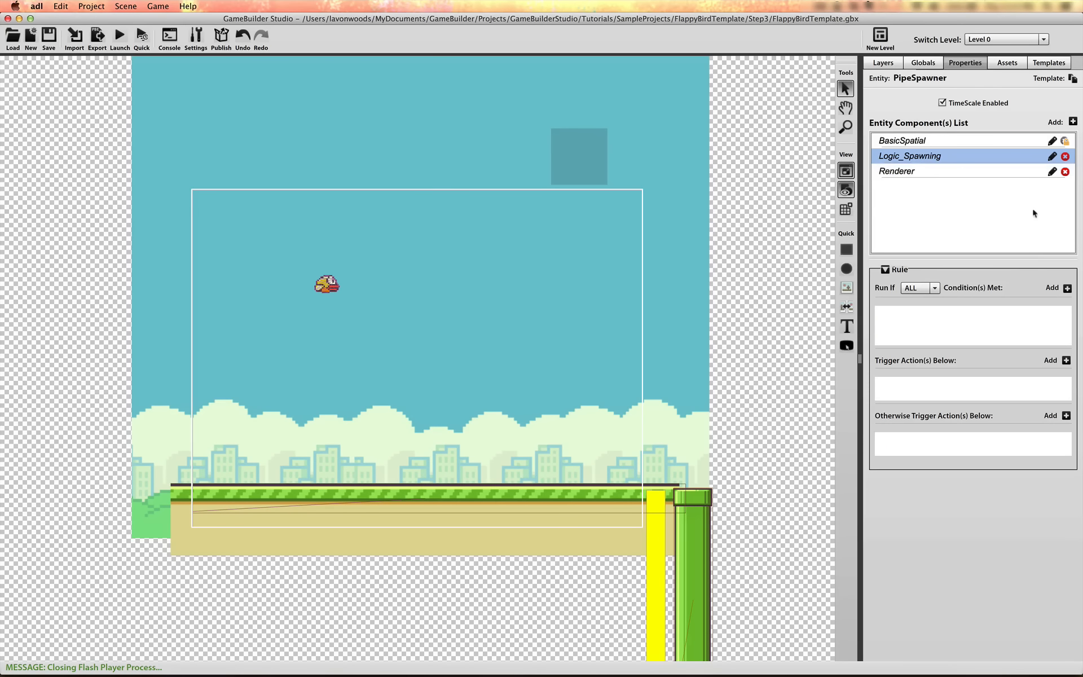
Add a Property condition to Logic_Spawning requiring the first property in the Bird's Properties component to equal 1
left_click(1063, 287)
left_click(971, 314)
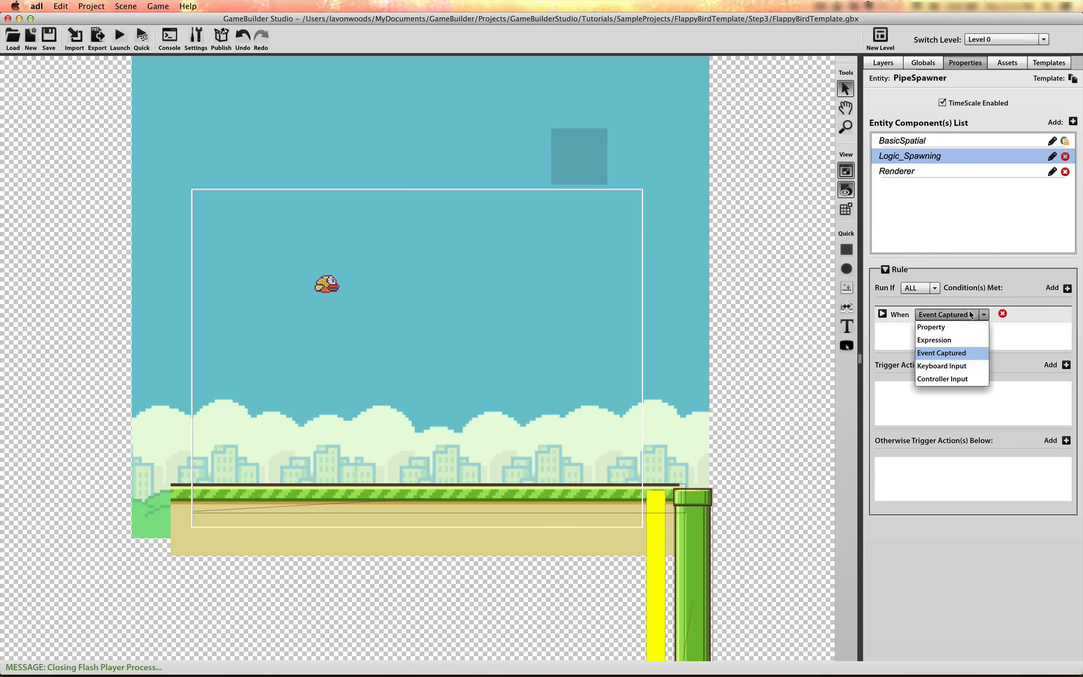
left_click(961, 328)
left_click(883, 315)
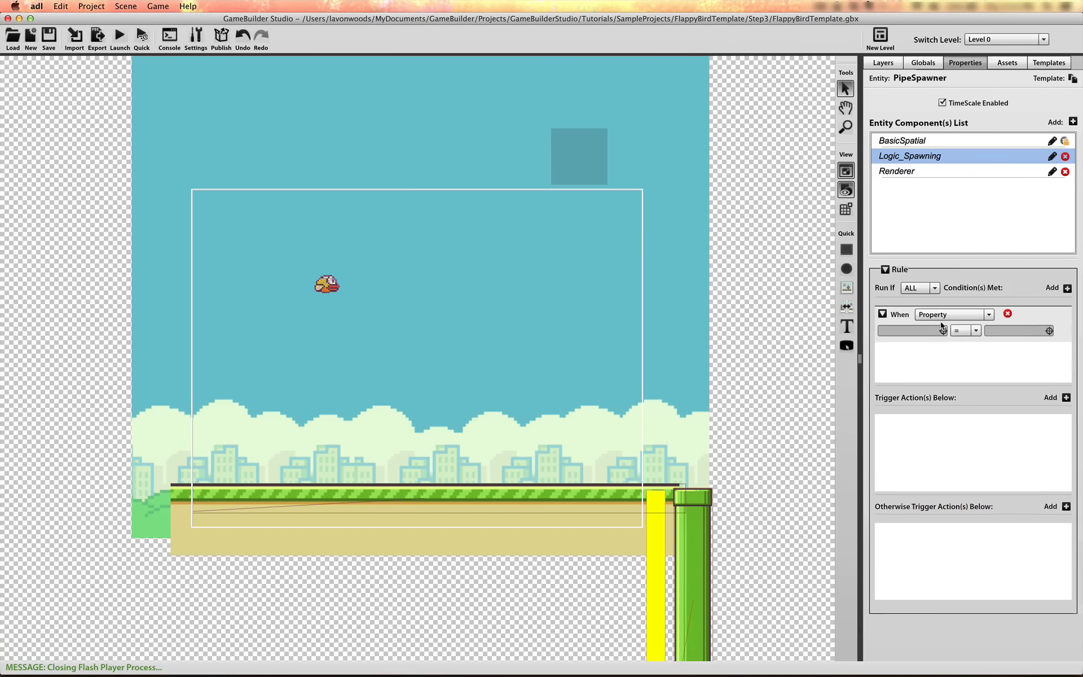
left_click(943, 333)
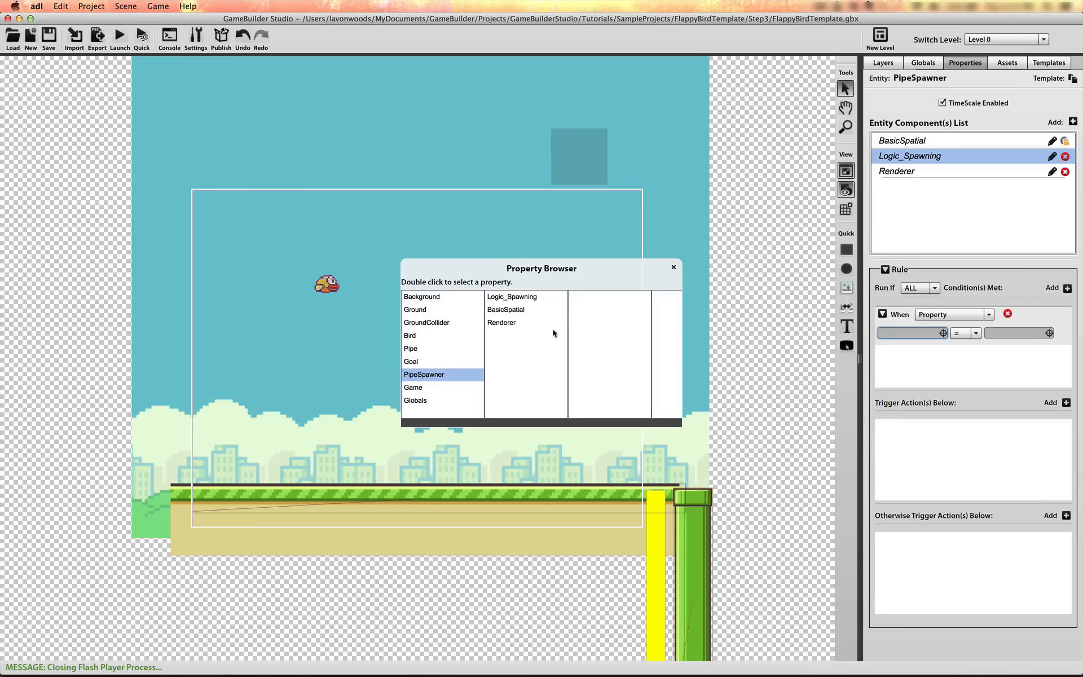
left_click(435, 336)
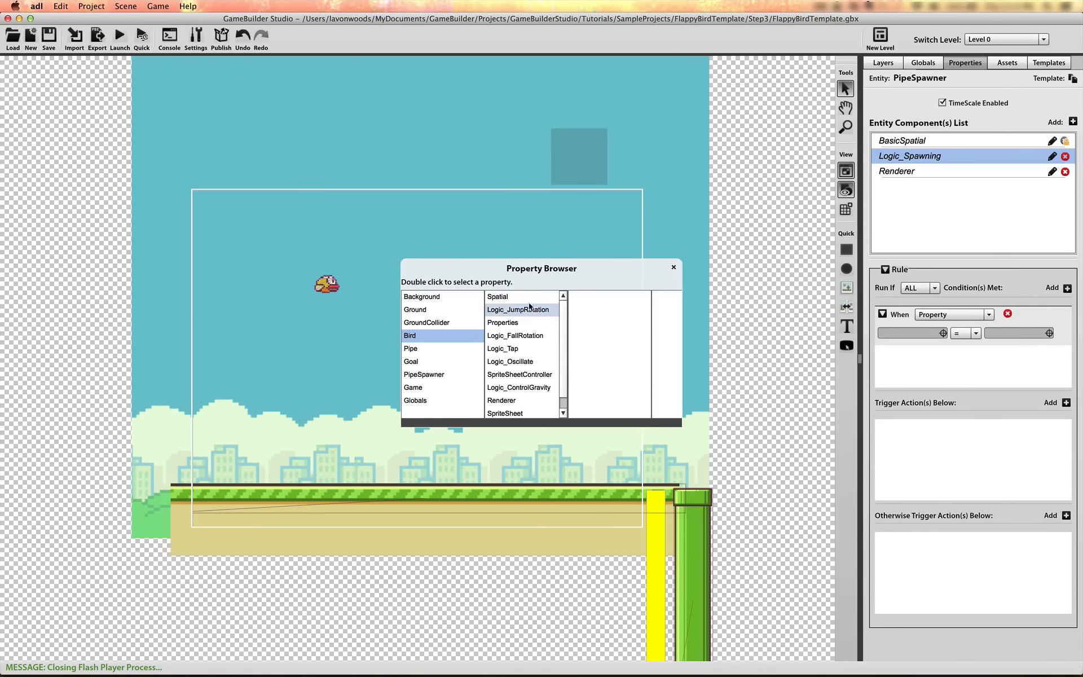
left_click(507, 322)
double_click(586, 296)
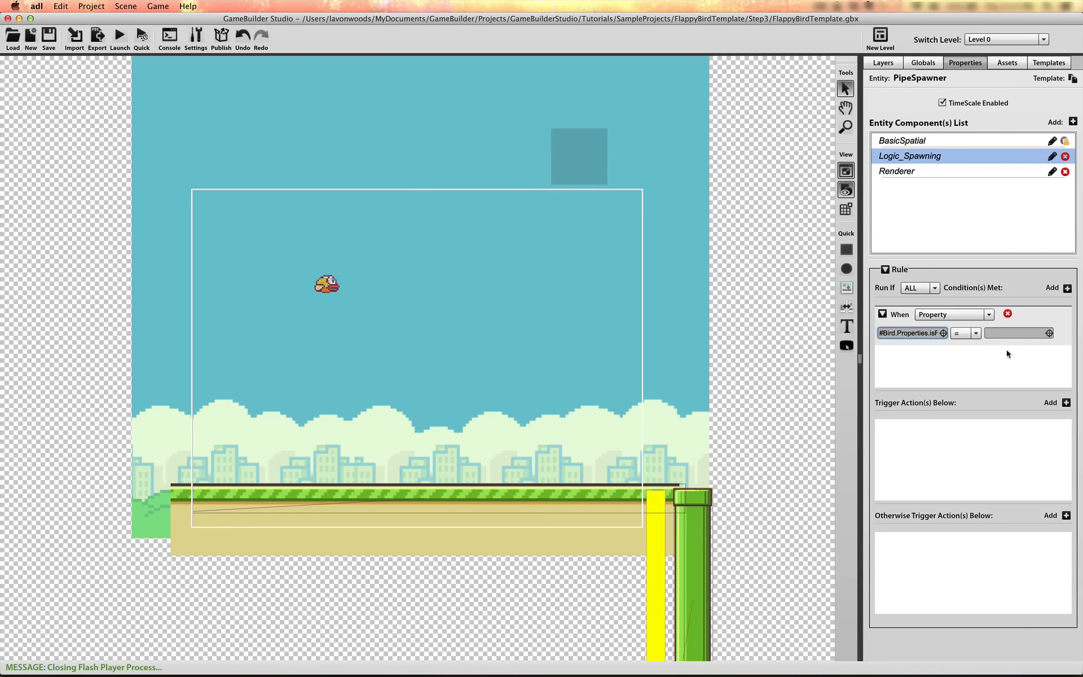
left_click(1009, 333)
Add a Timer trigger action to Logic_Spawning that runs every 2.1 seconds
left_click(1066, 402)
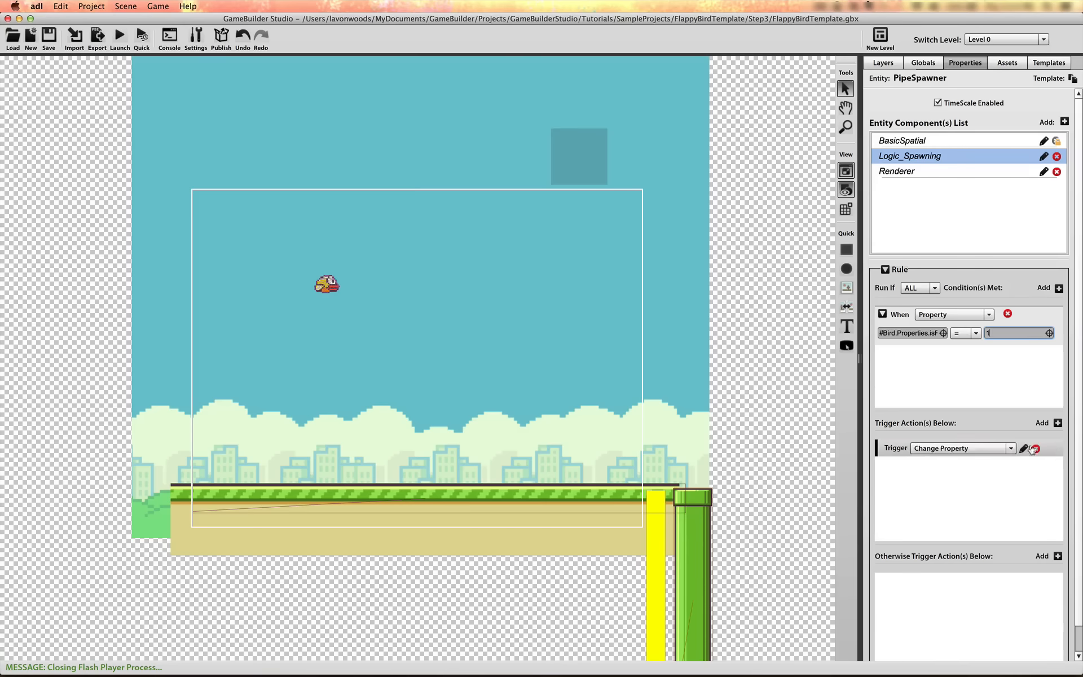
left_click(1005, 447)
left_click_drag(1011, 471, 987, 486)
left_click(987, 489)
left_click(1021, 449)
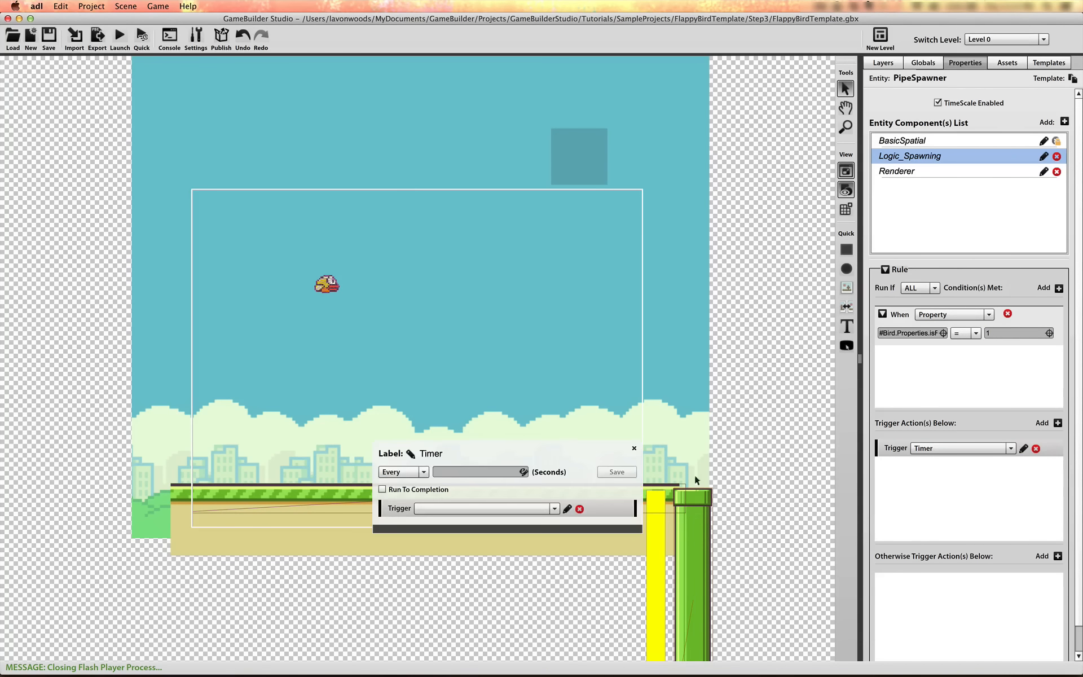
left_click(450, 471)
type("2.1")
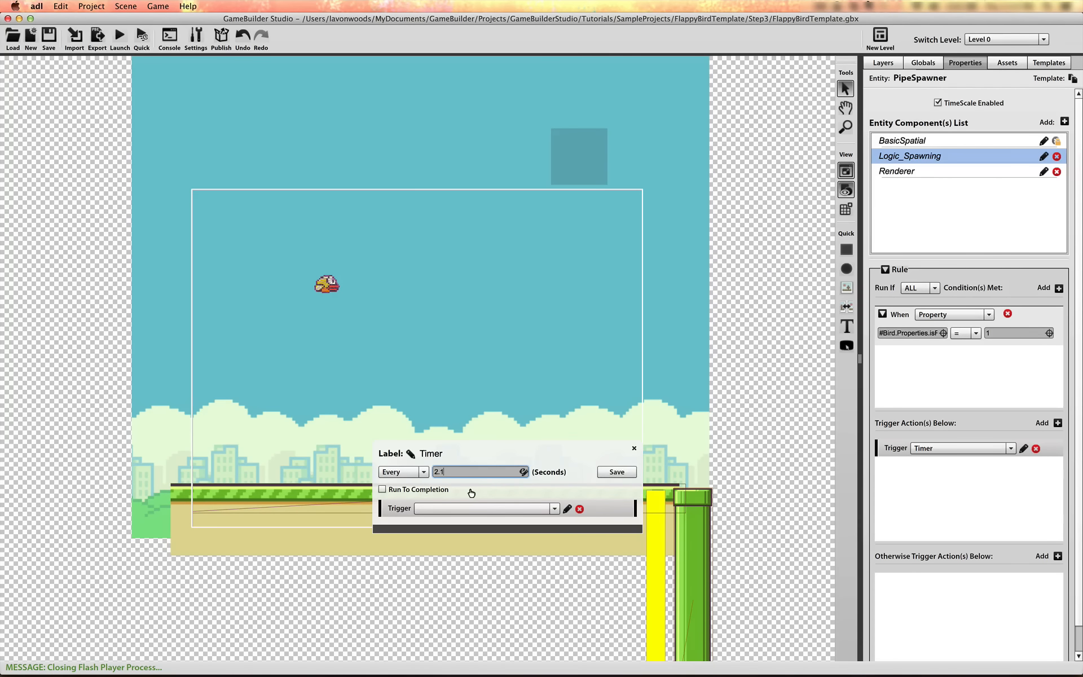
Label the timer TimeCenterPointCalculation and save it
left_click(434, 455)
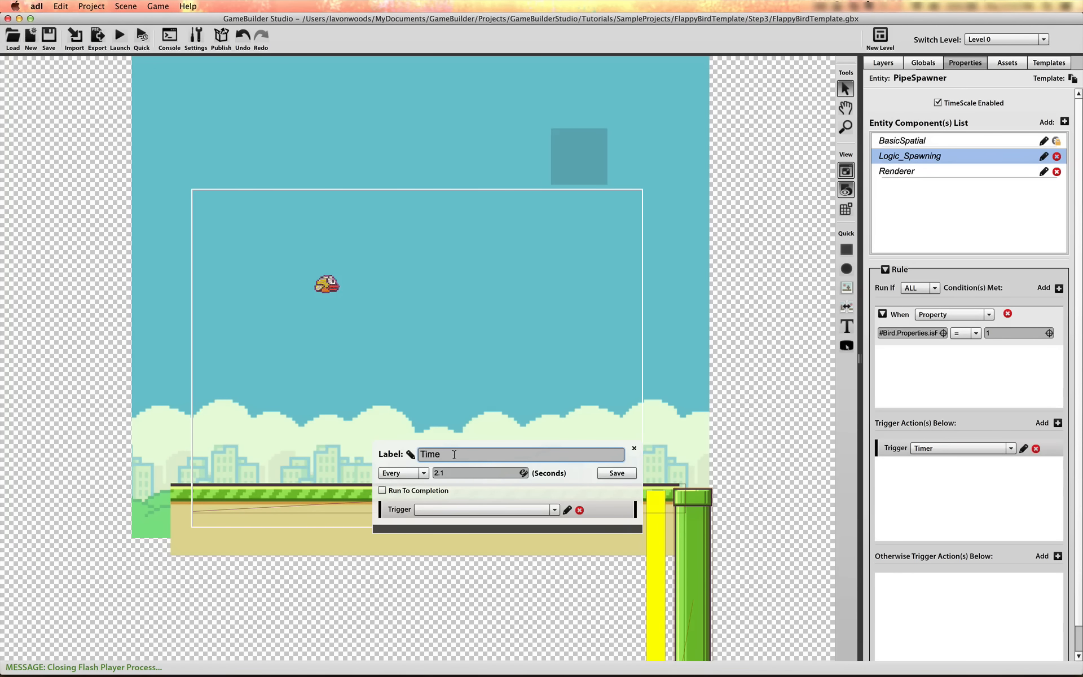
type("TimeCenterPointCalculation")
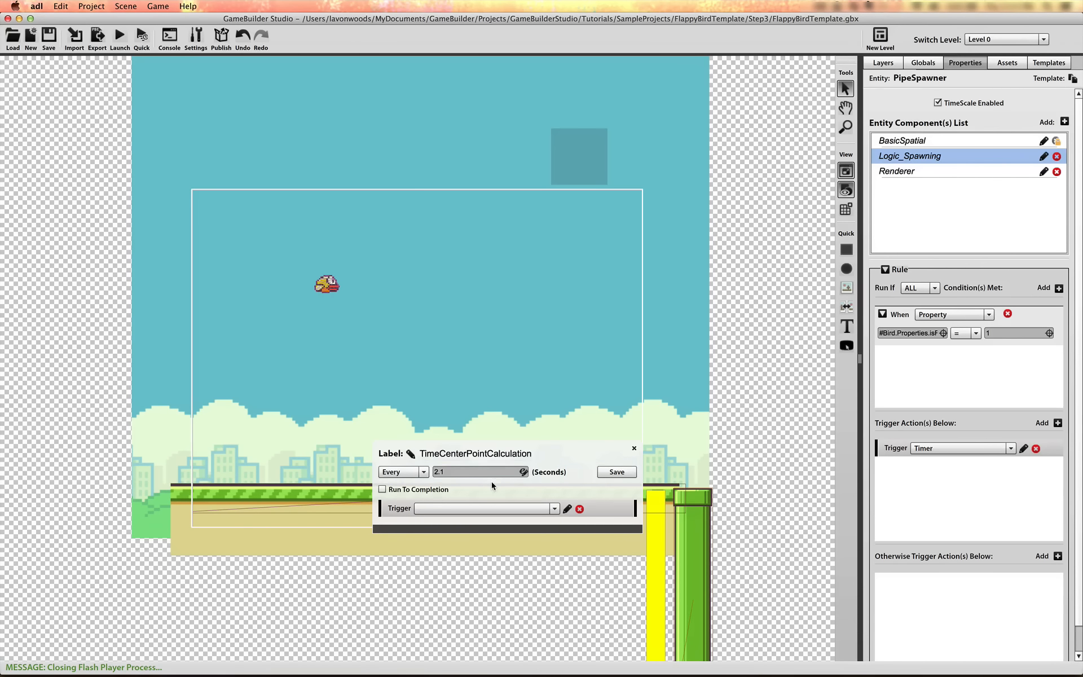
left_click(615, 473)
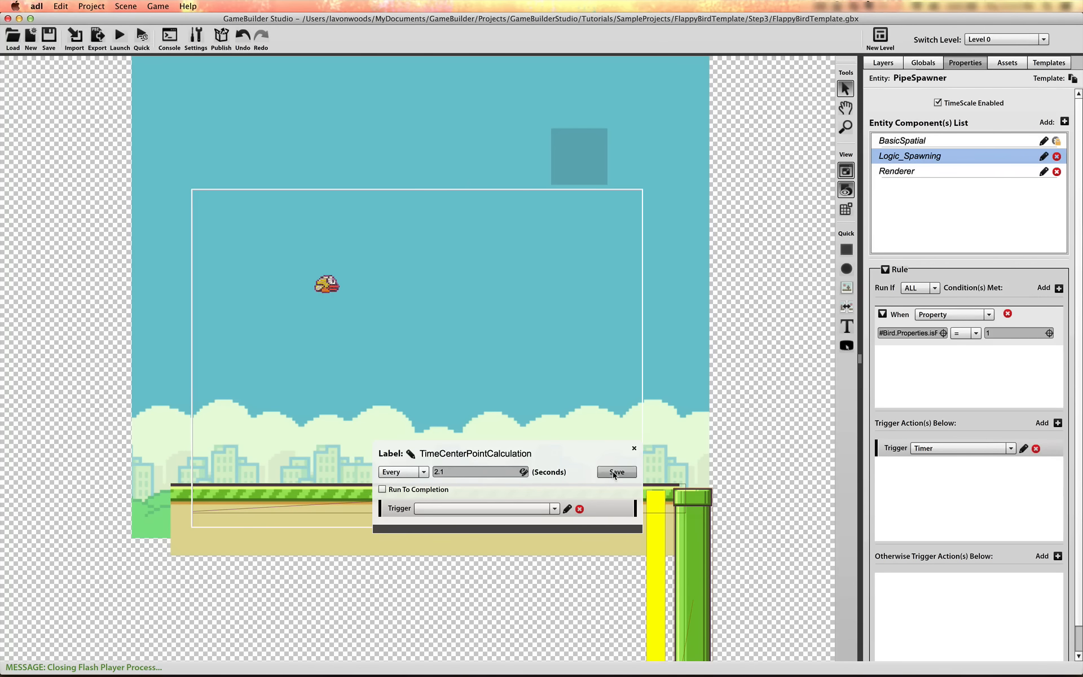
left_click(1024, 449)
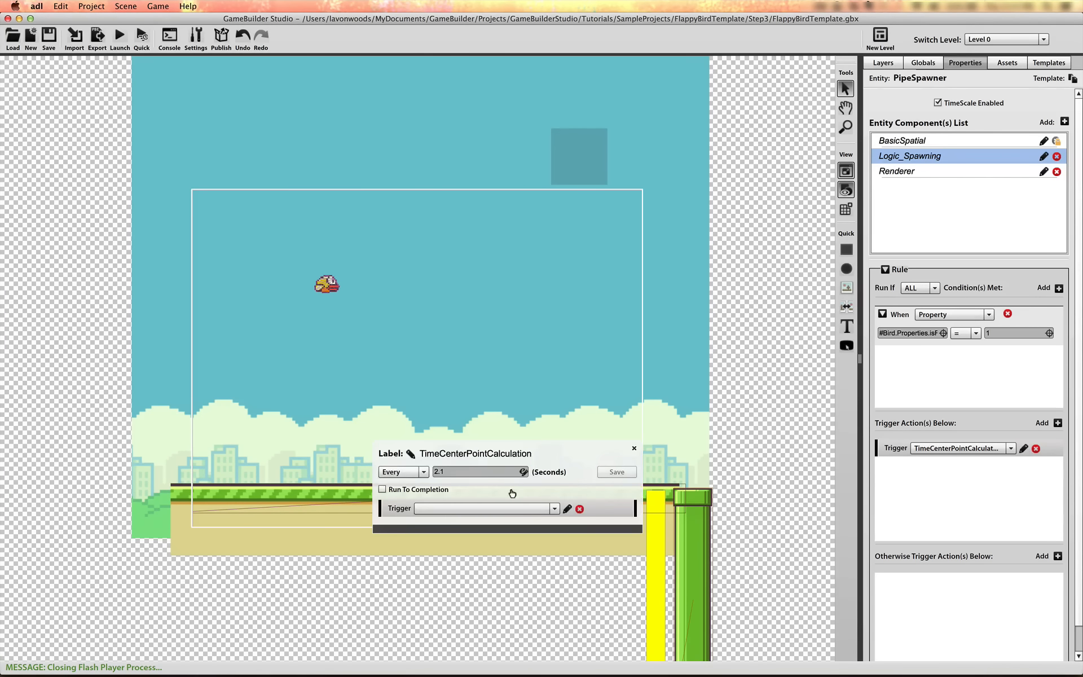
left_click(549, 509)
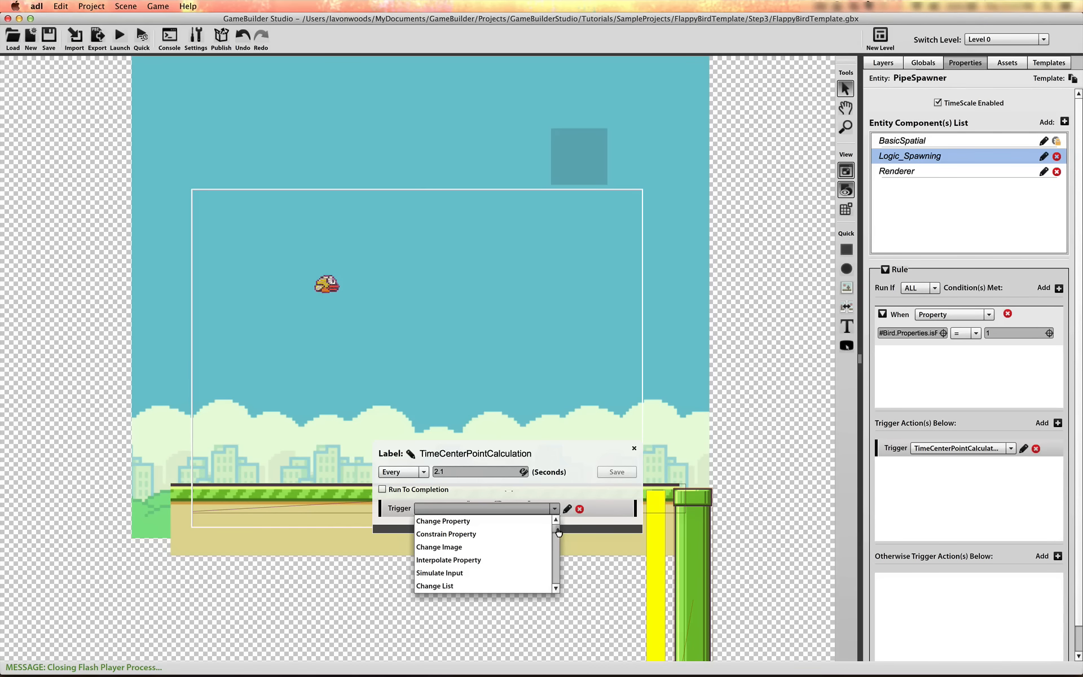
mouse_move(558, 532)
left_mouse_down()
mouse_move(558, 543)
mouse_move(558, 528)
left_mouse_up()
left_click(530, 515)
left_click(528, 510)
left_click(528, 521)
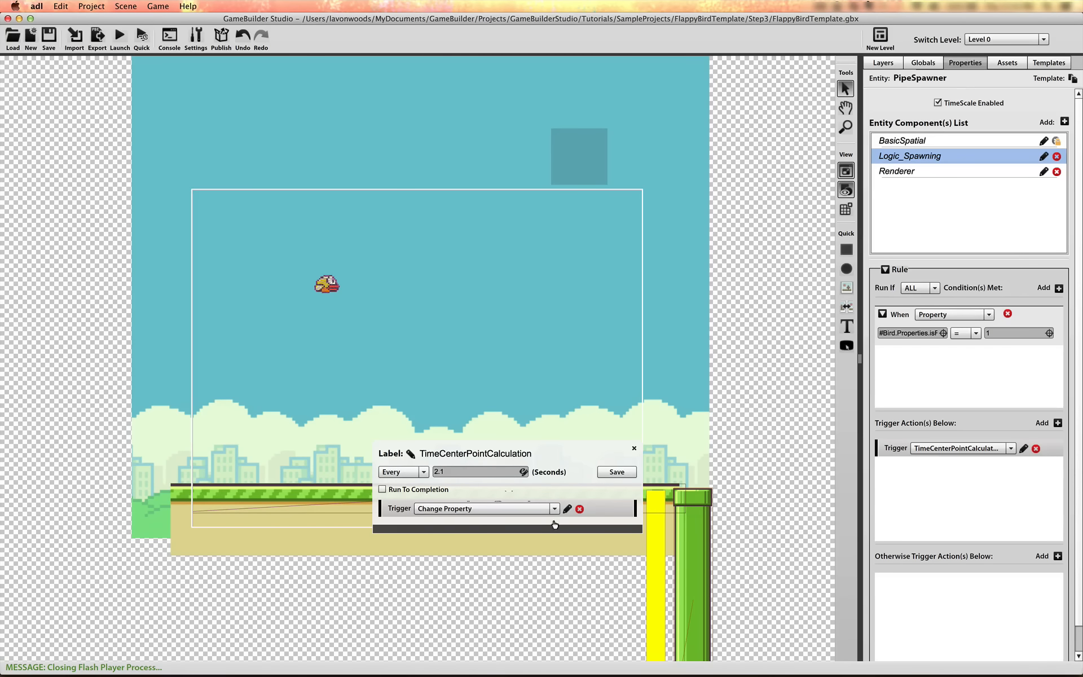
left_click(567, 509)
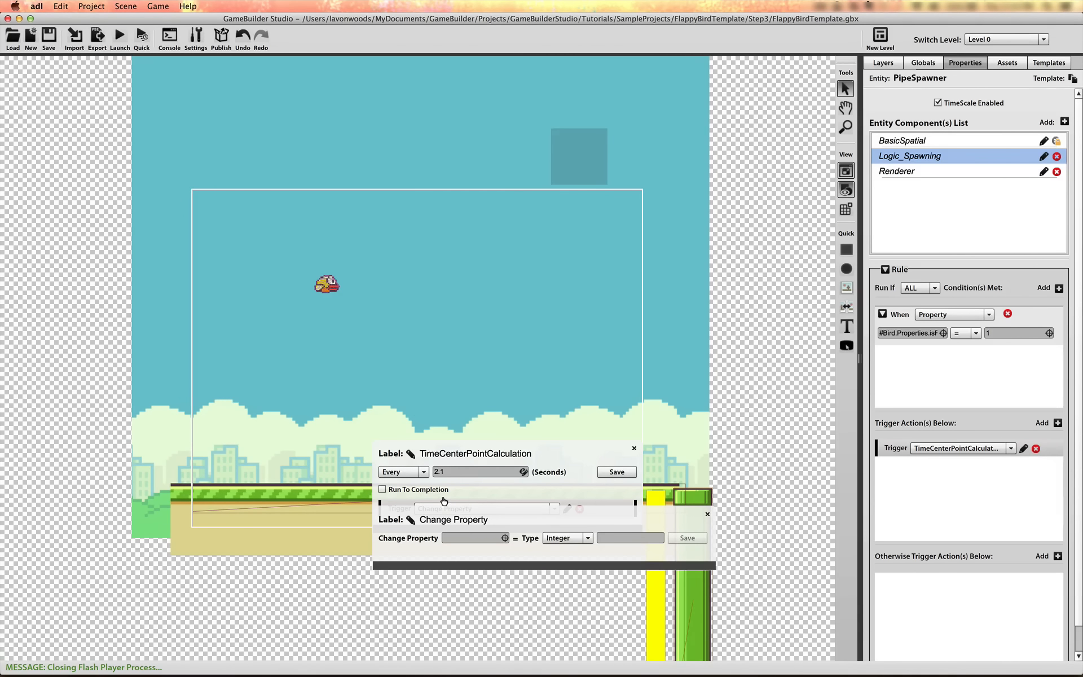
left_click(504, 538)
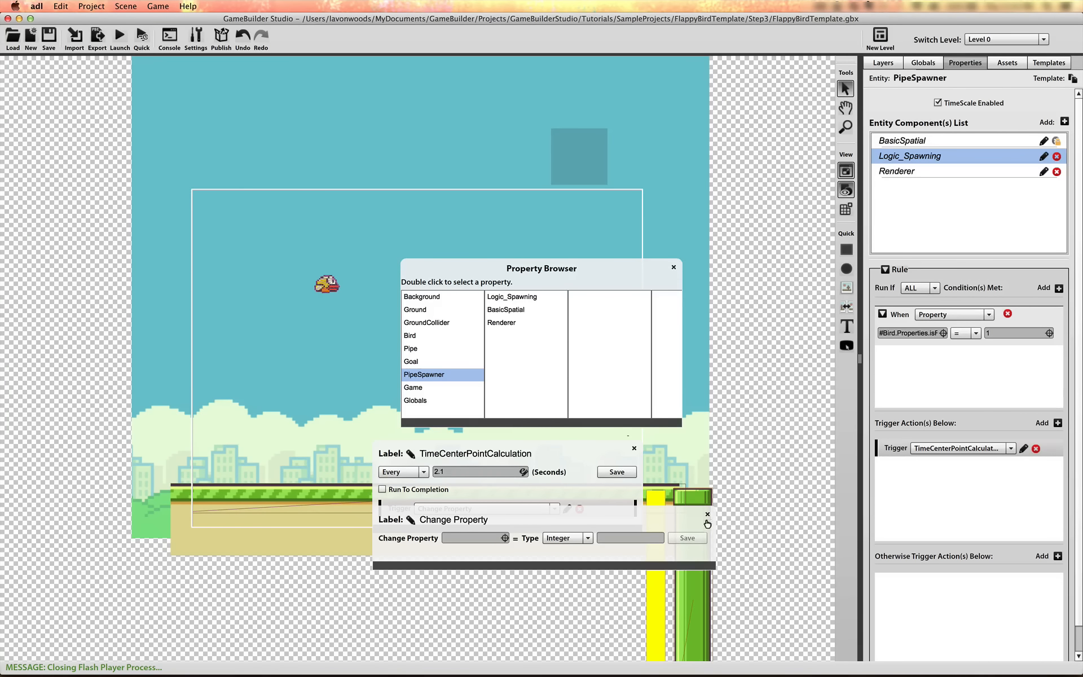
left_click(673, 268)
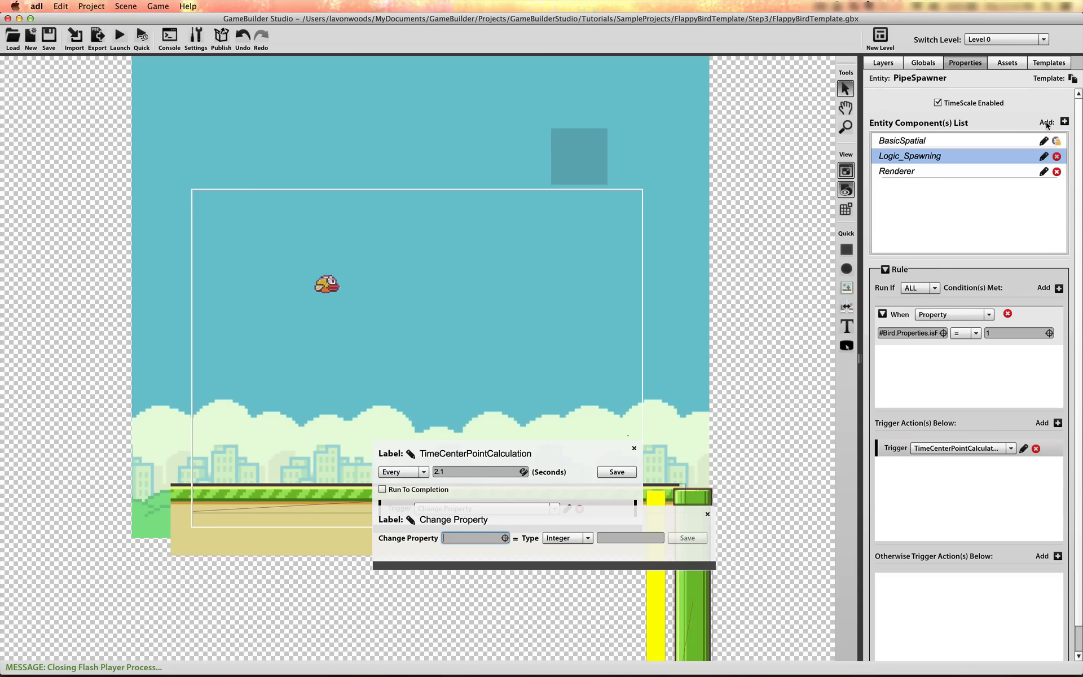
left_click(707, 514)
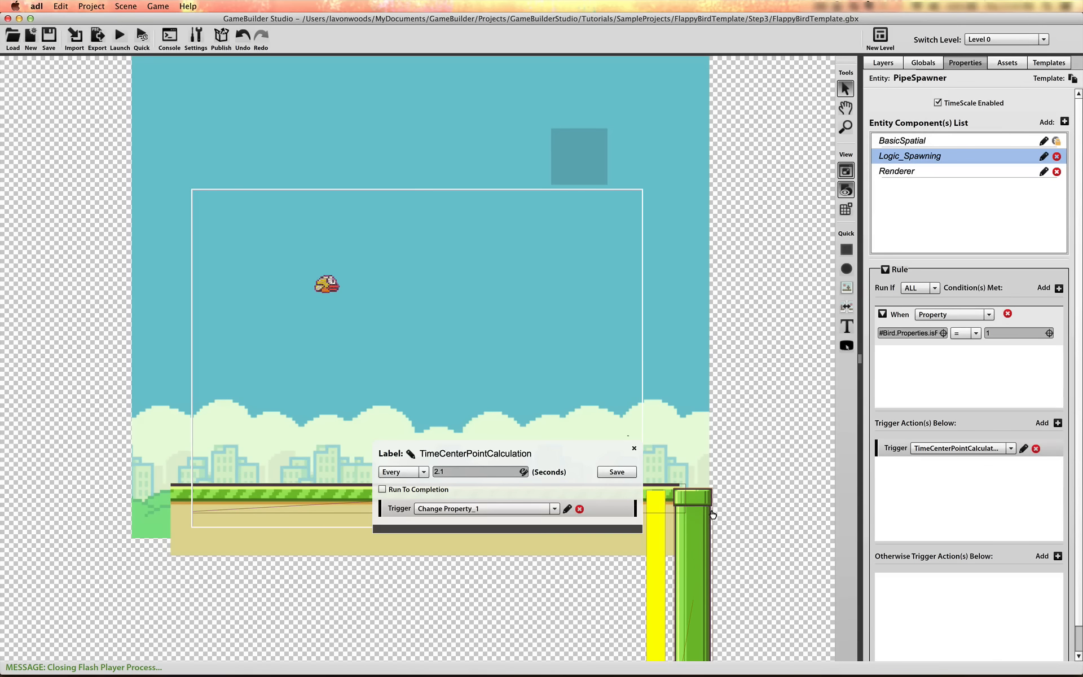
left_click(635, 448)
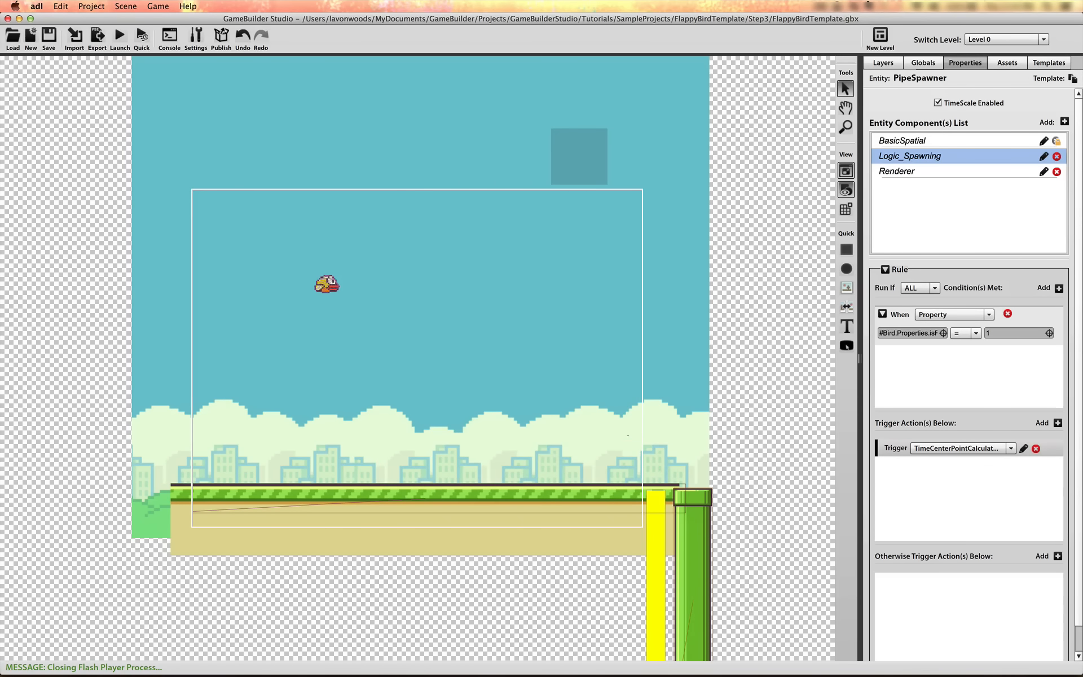
Add a Data Container component named Properties to the PipeSpawner
left_click(1065, 121)
type("da")
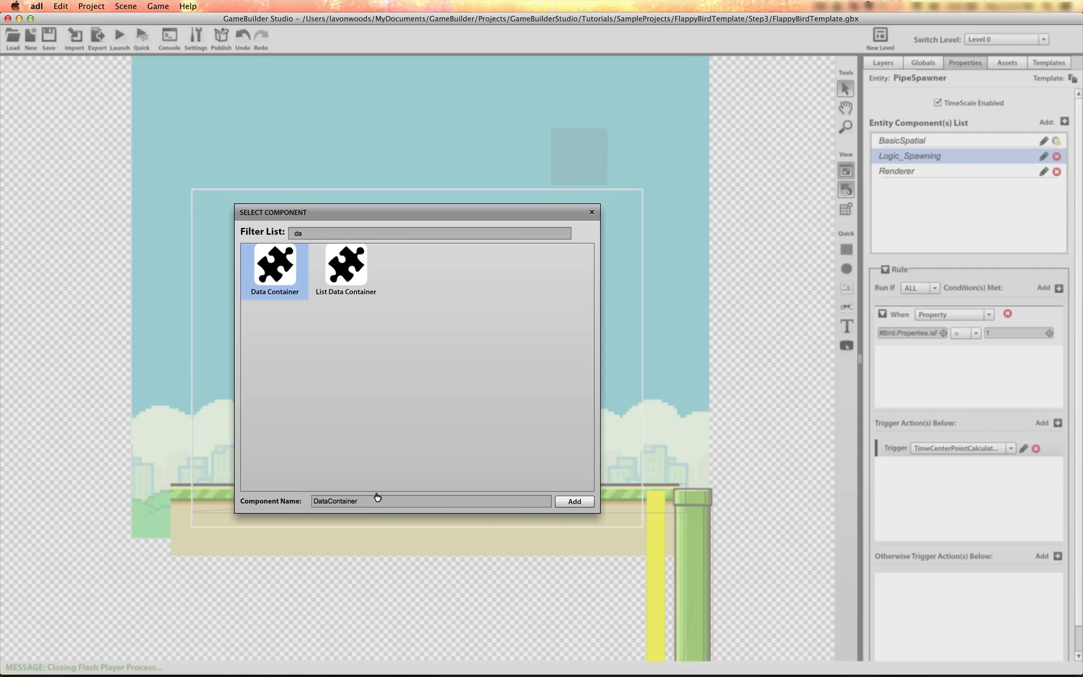
left_click(348, 505)
key("super+a")
type("P")
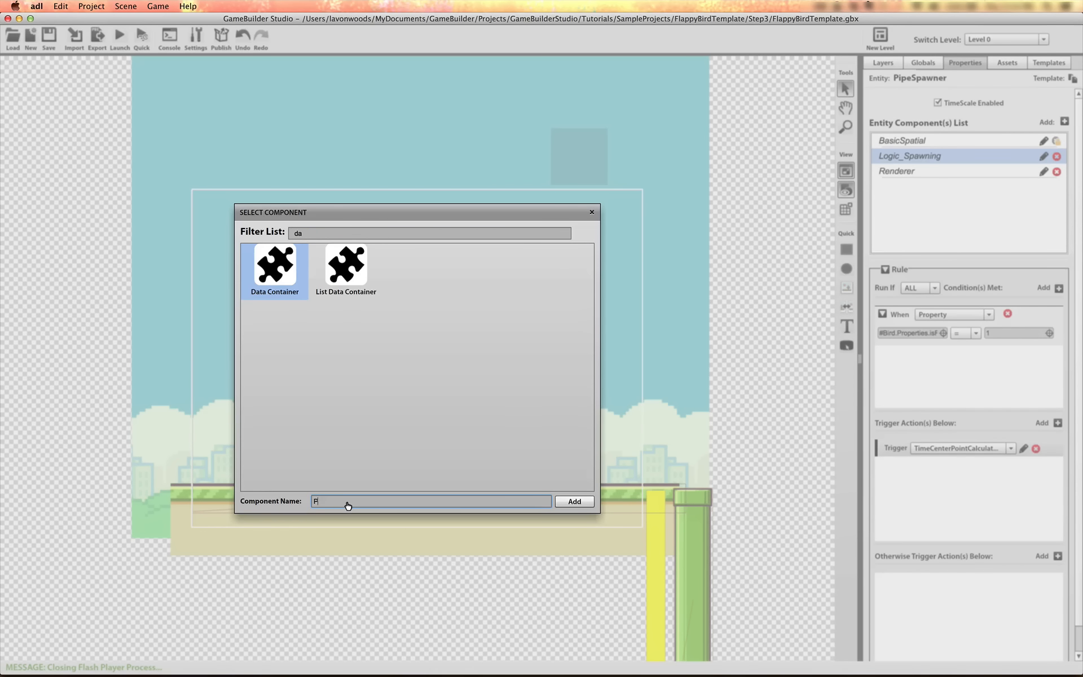
left_click(579, 500)
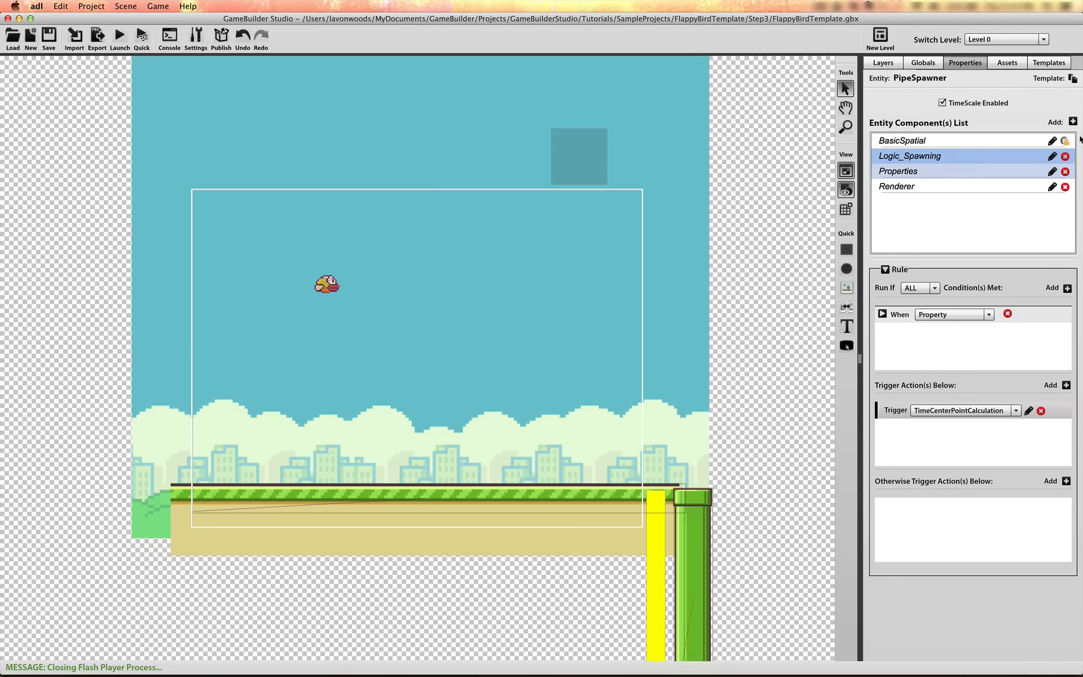
left_click(1073, 122)
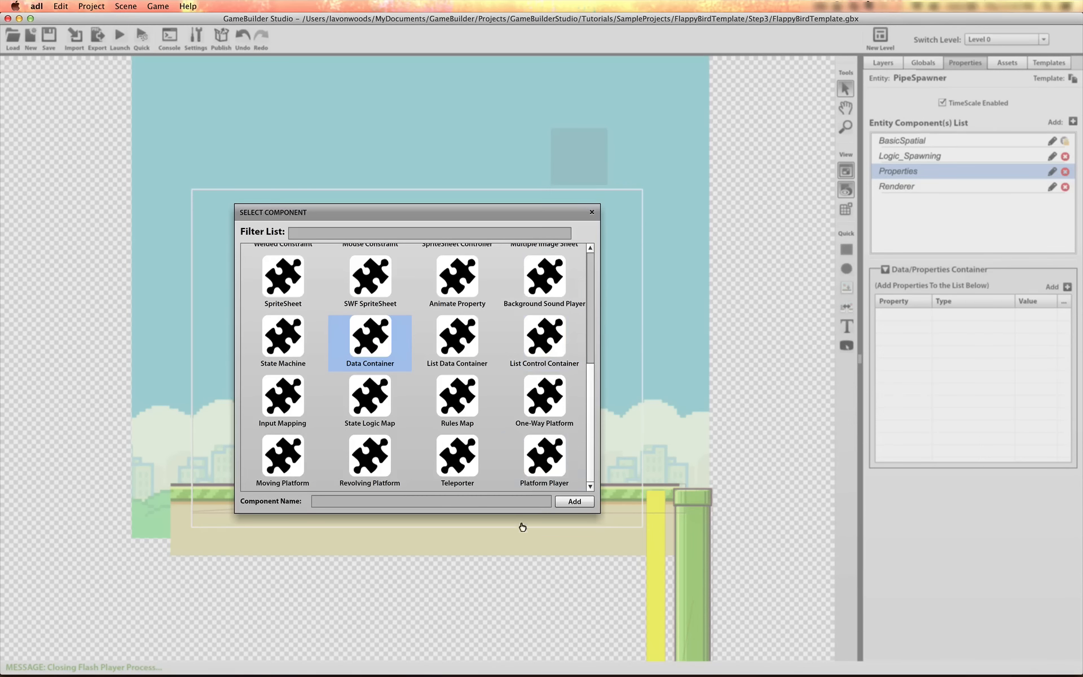
left_click(590, 213)
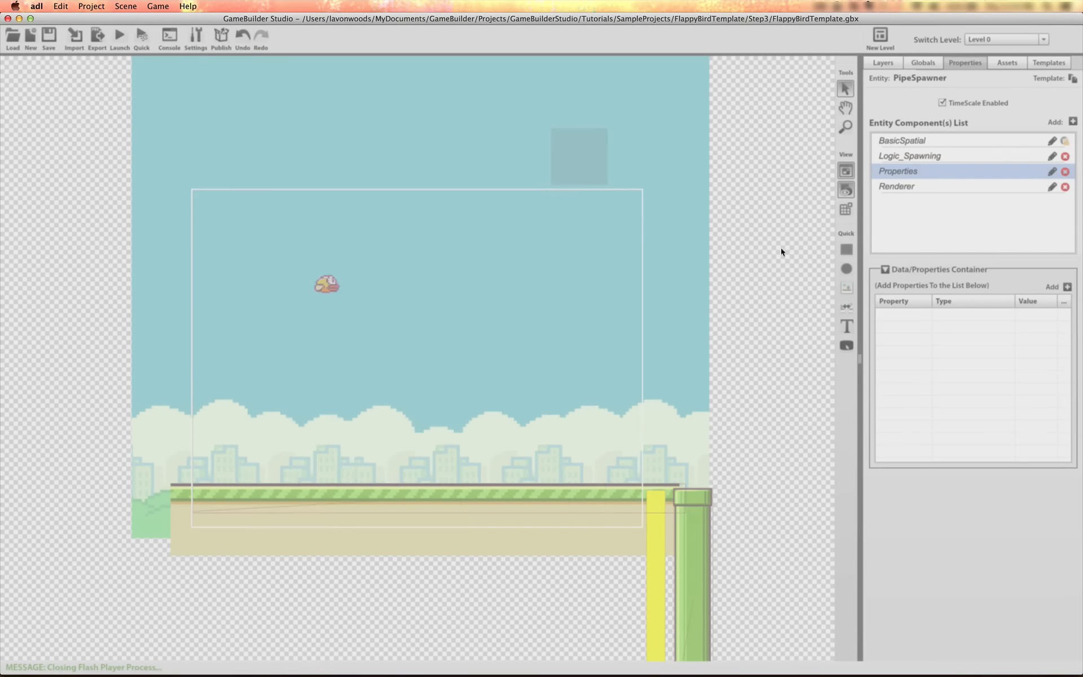
Add an Integer property named SpawnPointY to the PipeSpawner's Properties container
left_click(1068, 287)
left_click(909, 313)
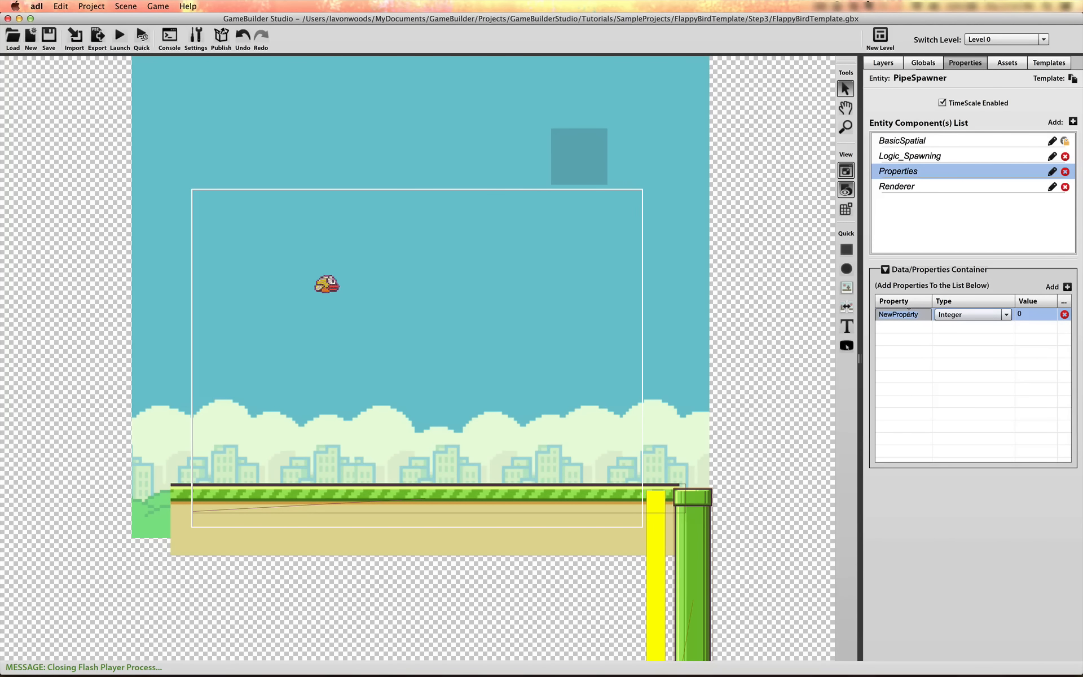
type("SpawnPointY")
left_click(989, 346)
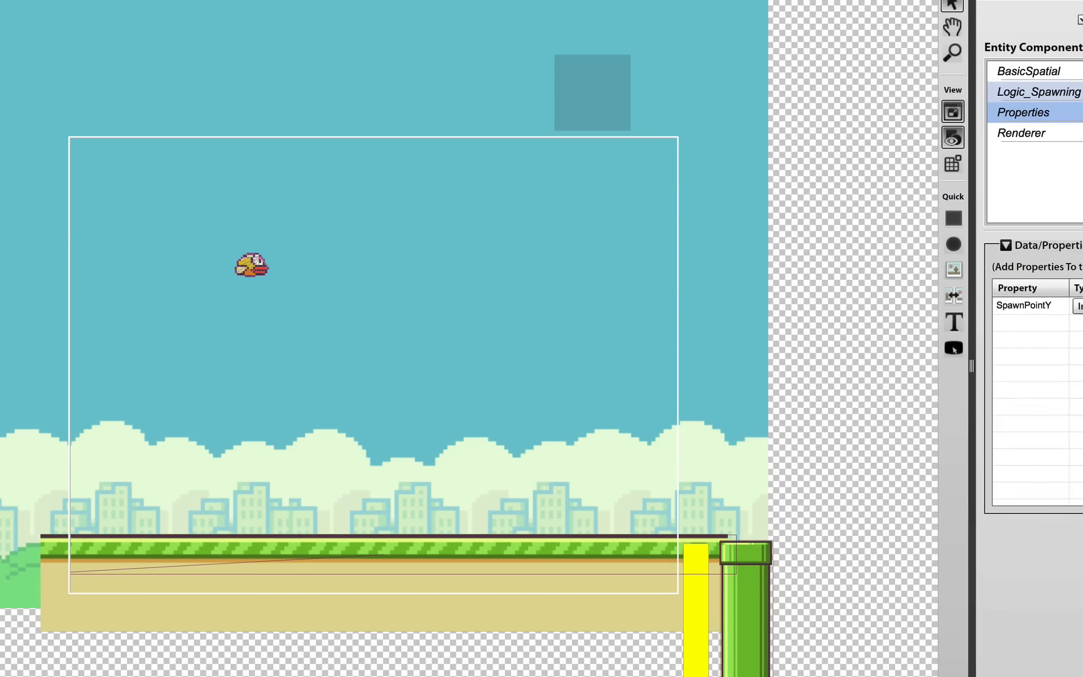
Give the TimeCenterPointCalculation timer in Logic_Spawning a Change Property action that targets the PipeSpawner's SpawnPointY property
left_click(1044, 97)
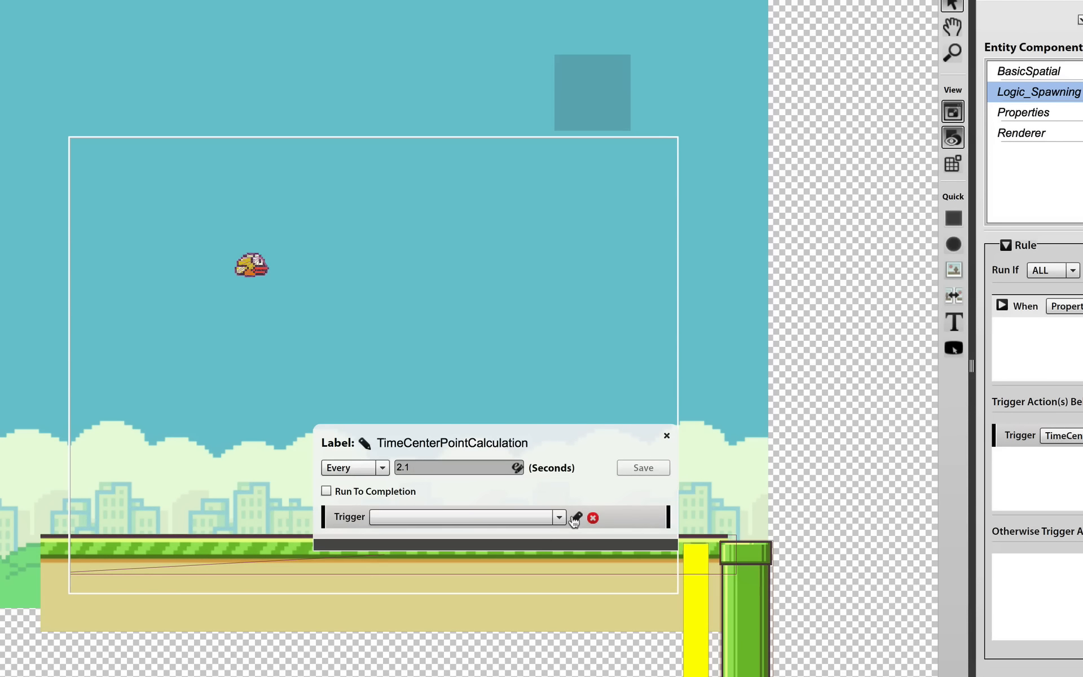
left_click(558, 517)
left_click(558, 534)
left_click(577, 519)
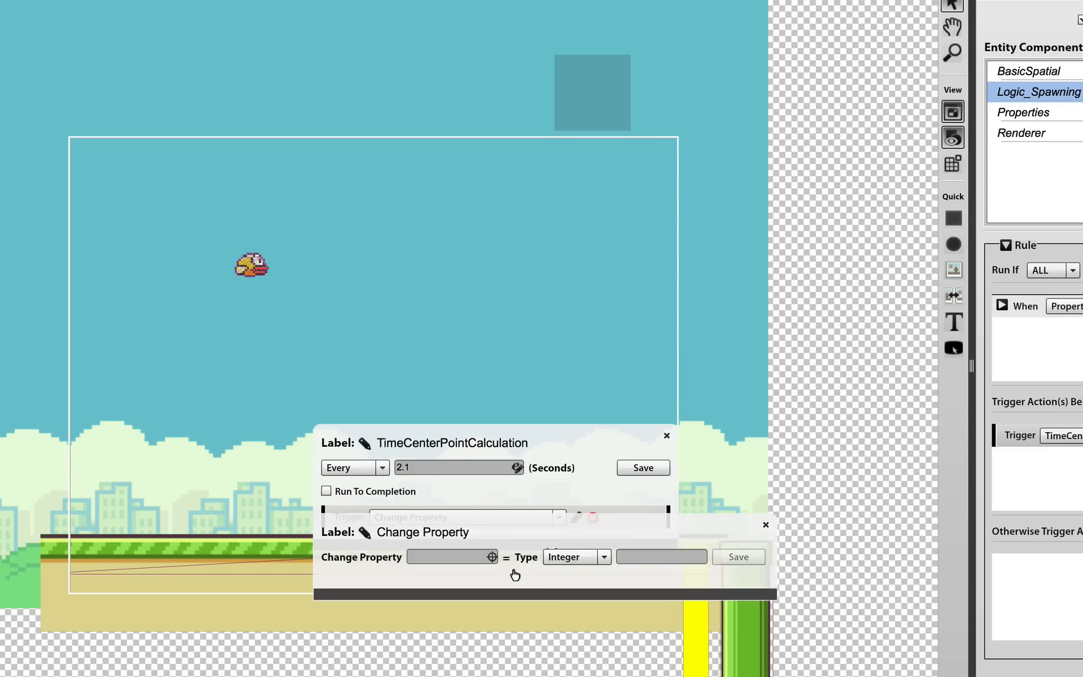
left_click(492, 557)
left_click(515, 319)
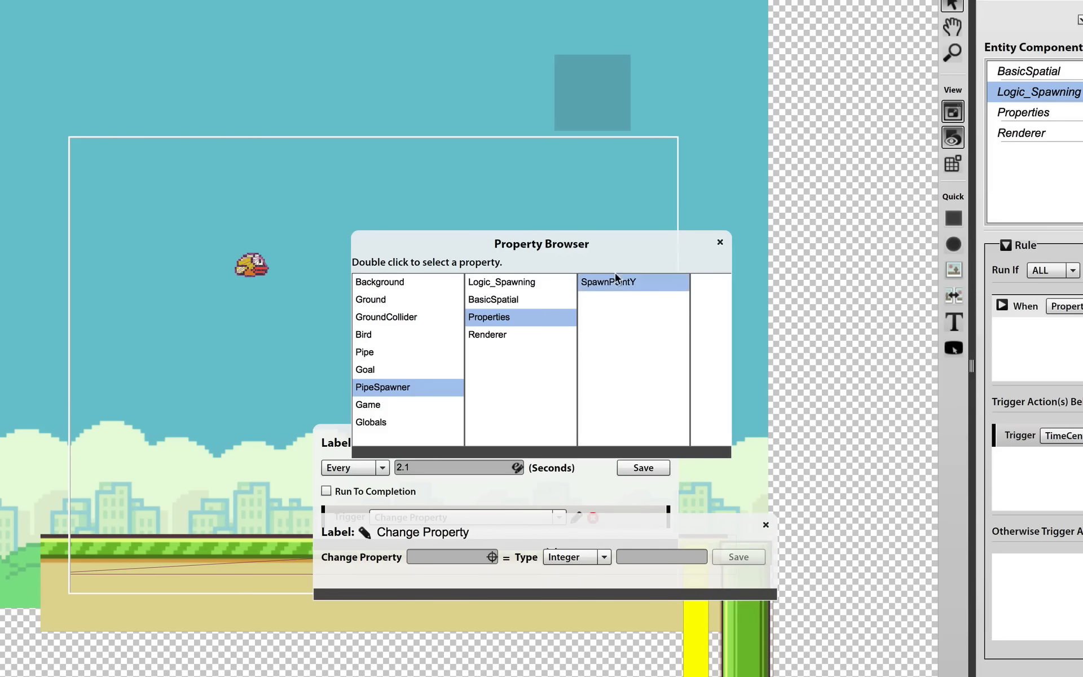
double_click(617, 279)
Set the action's value type to Expression and compose the Math function randomRange( 150, 270 )
left_click(600, 558)
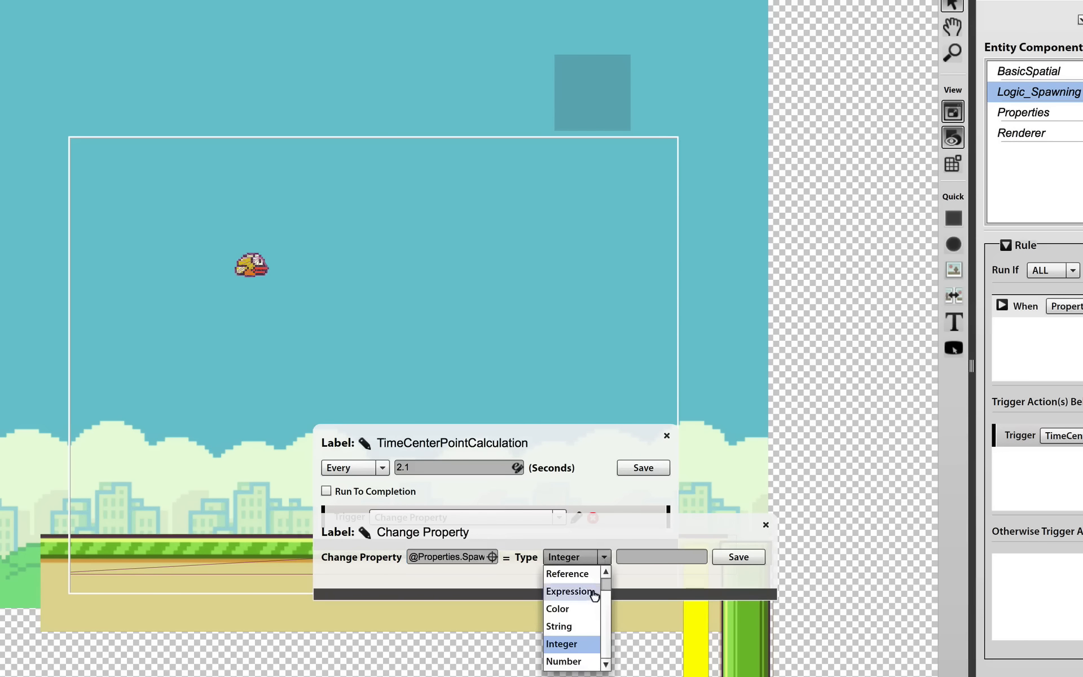
left_click(593, 590)
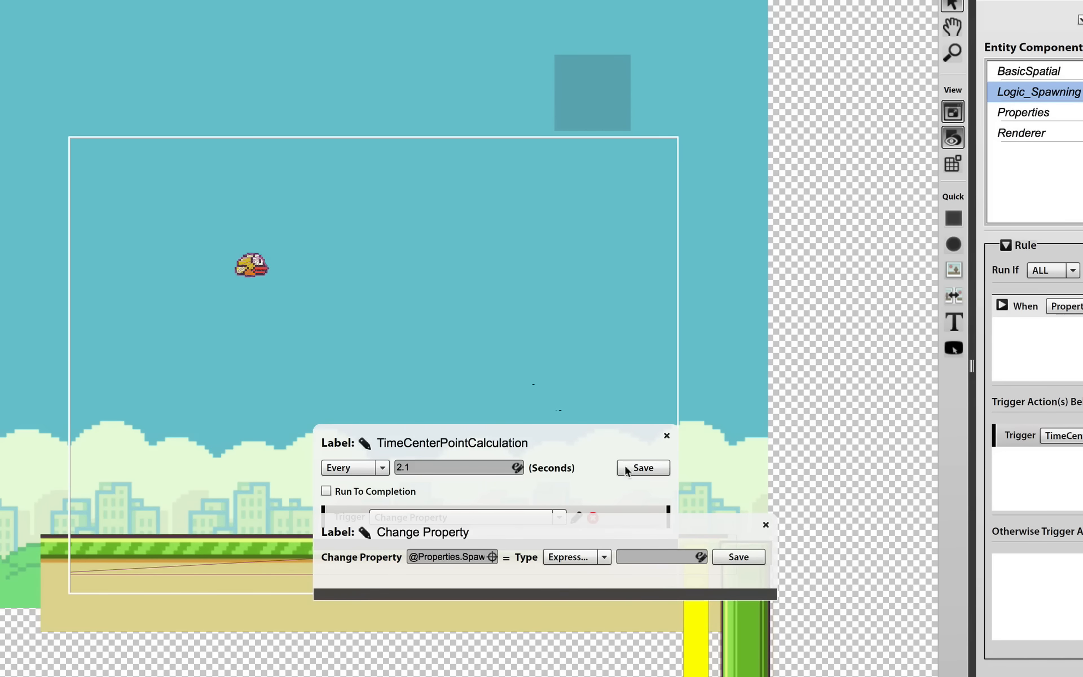
left_click(699, 557)
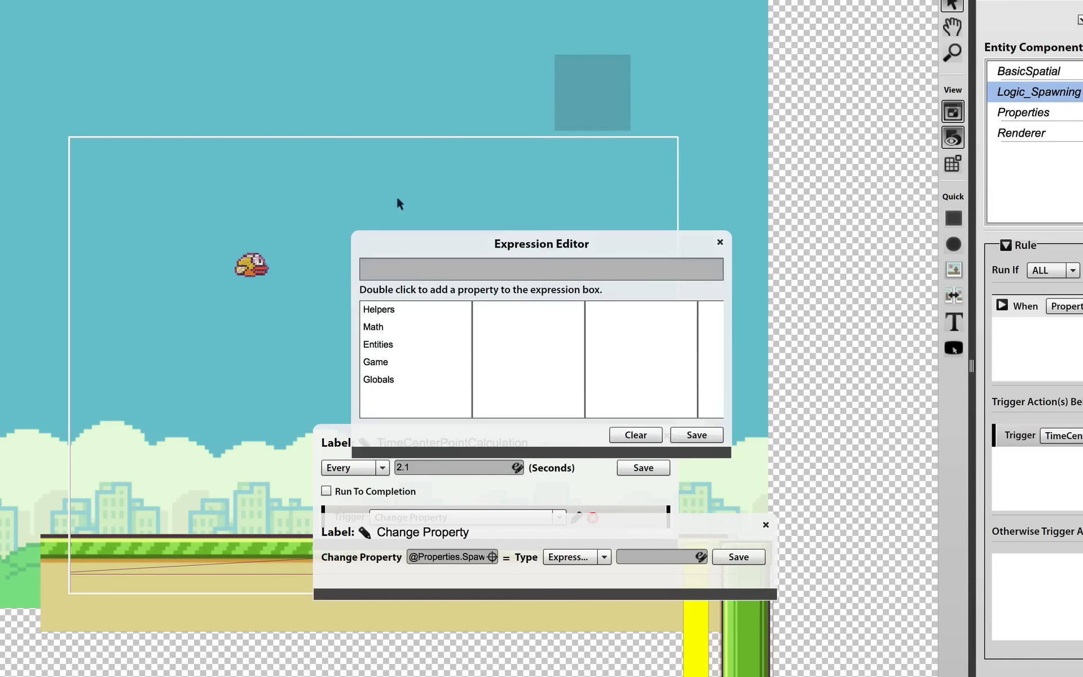
left_click(414, 321)
scroll(500, 343, "down", 5)
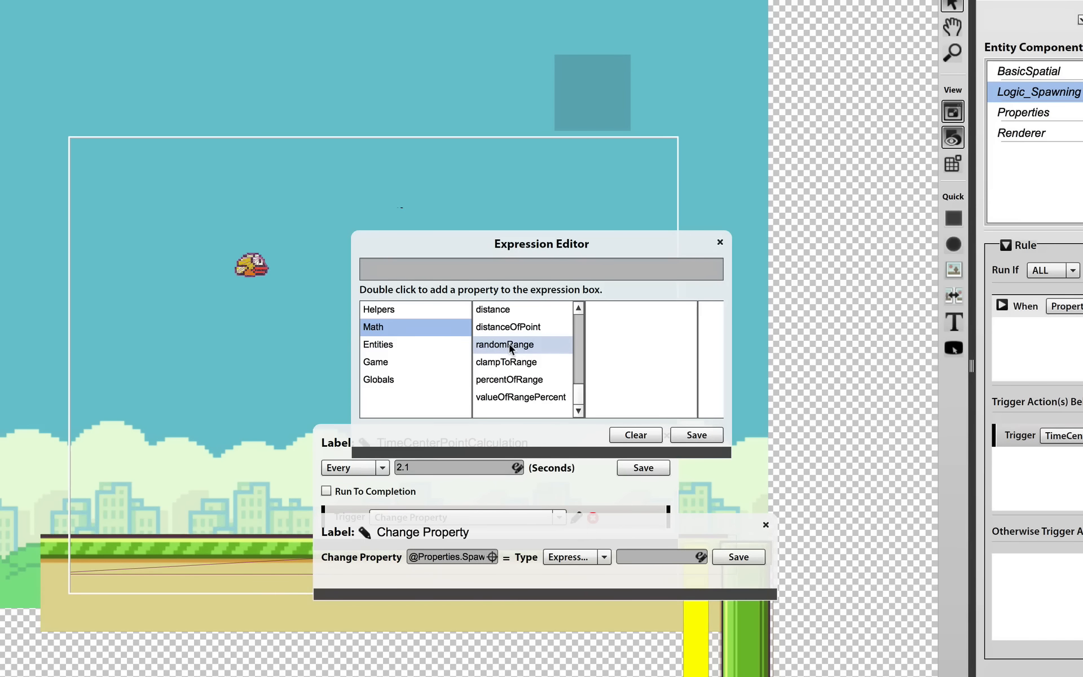
double_click(509, 345)
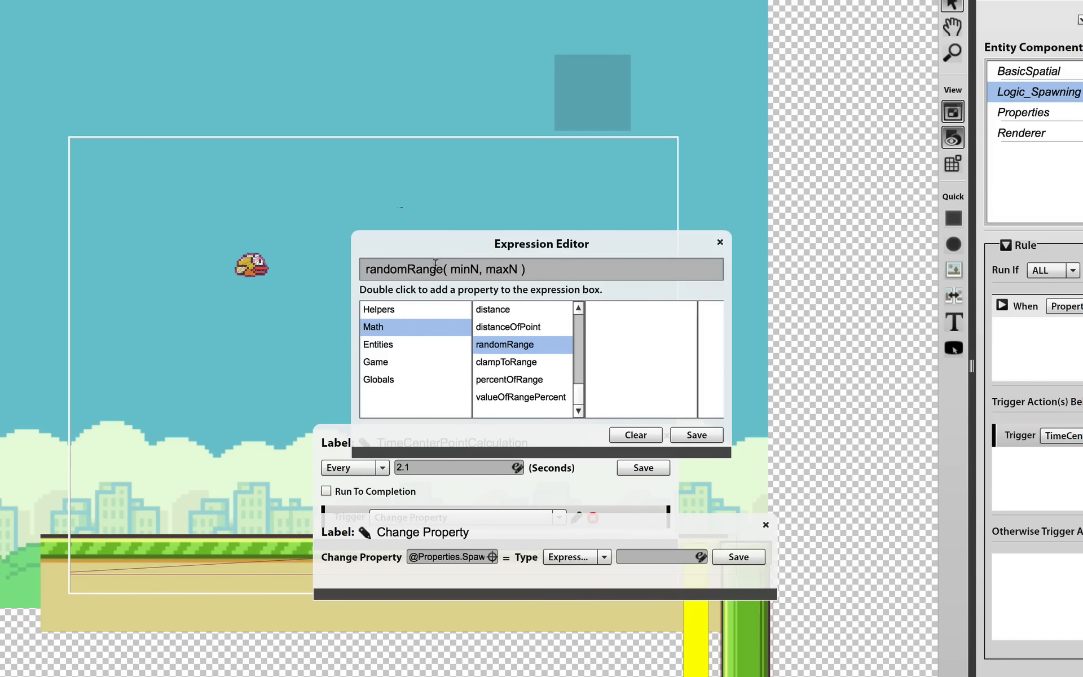
left_click(469, 269)
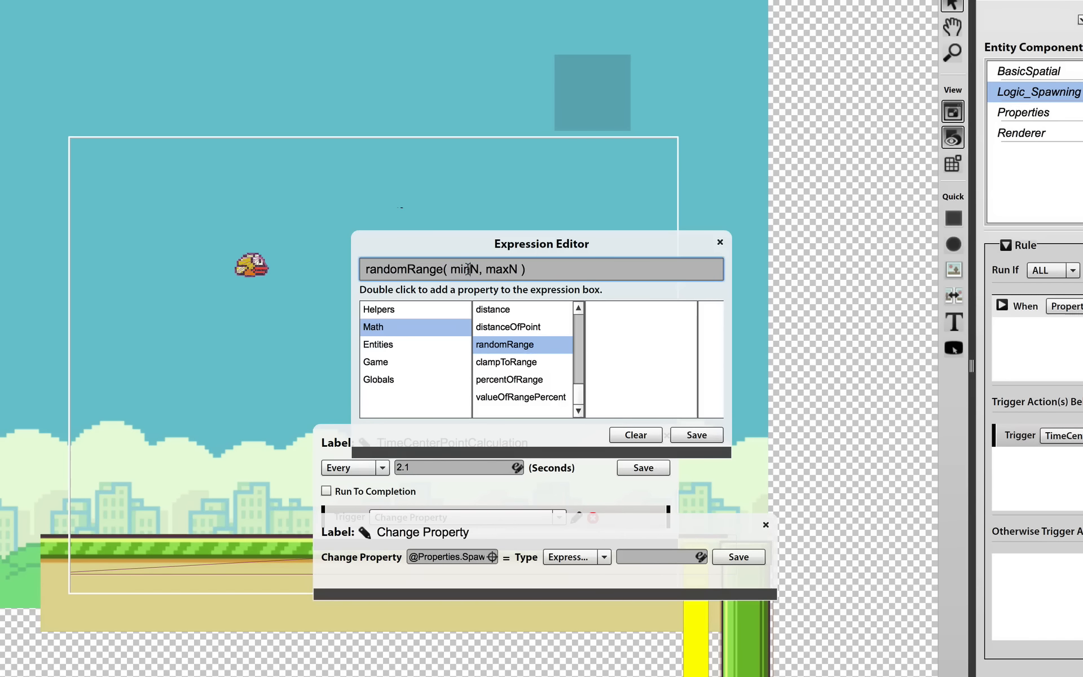
type("150, 270")
Change the expression's upper limit to Game.Screen.height - 270 and save the expression
left_click(422, 360)
left_click(546, 360)
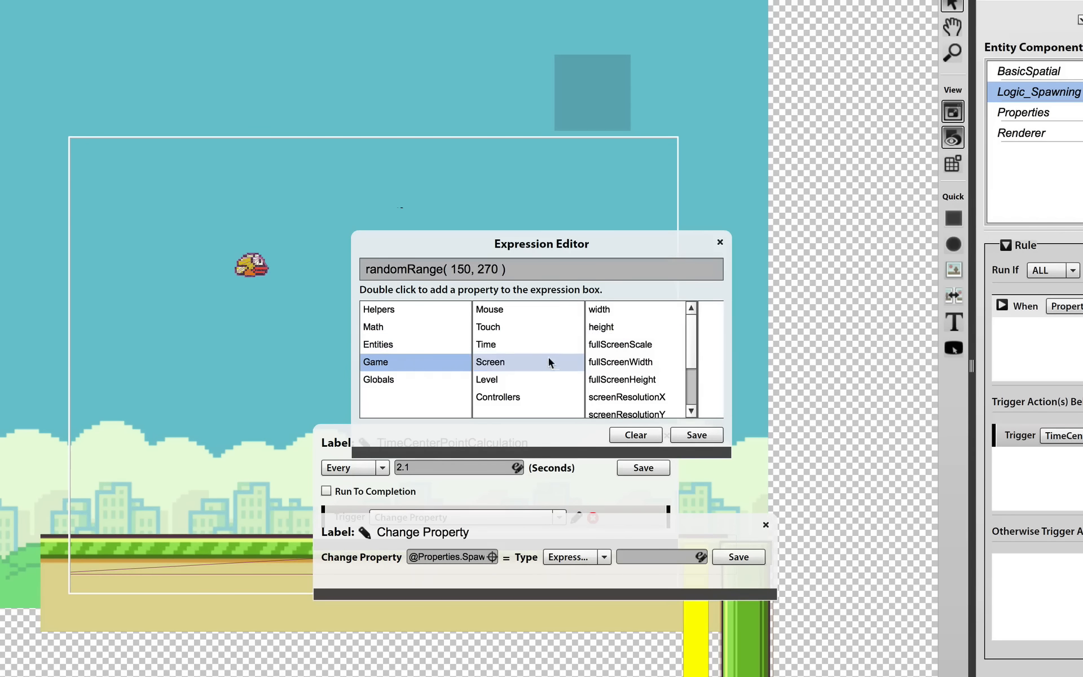
double_click(617, 311)
left_click_drag(588, 269, 515, 271)
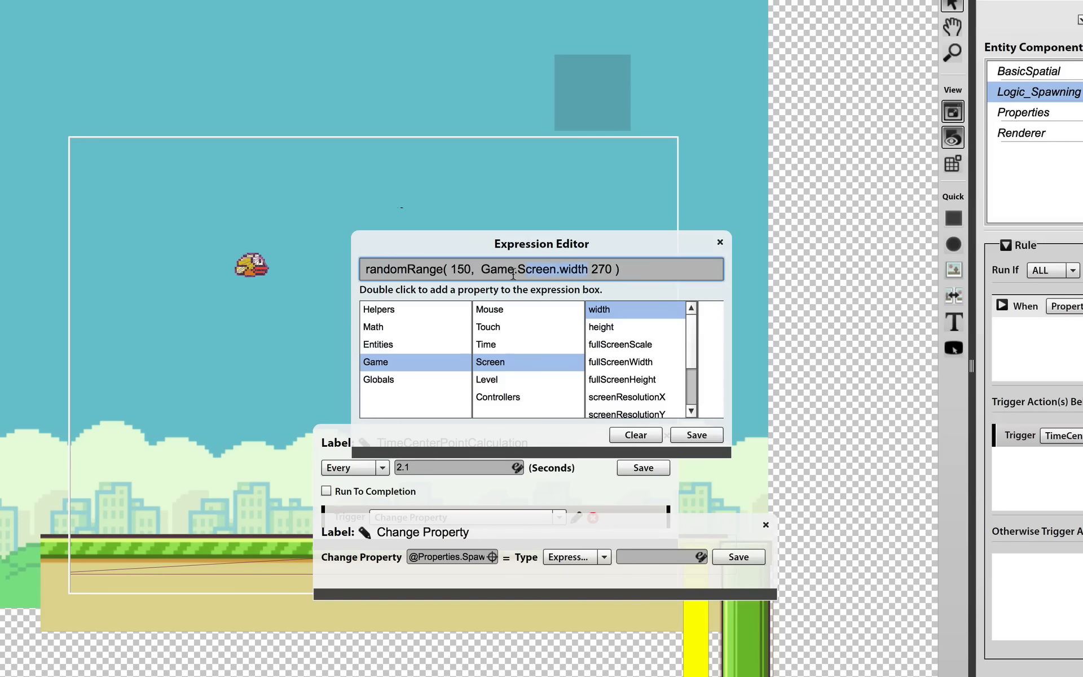
double_click(620, 326)
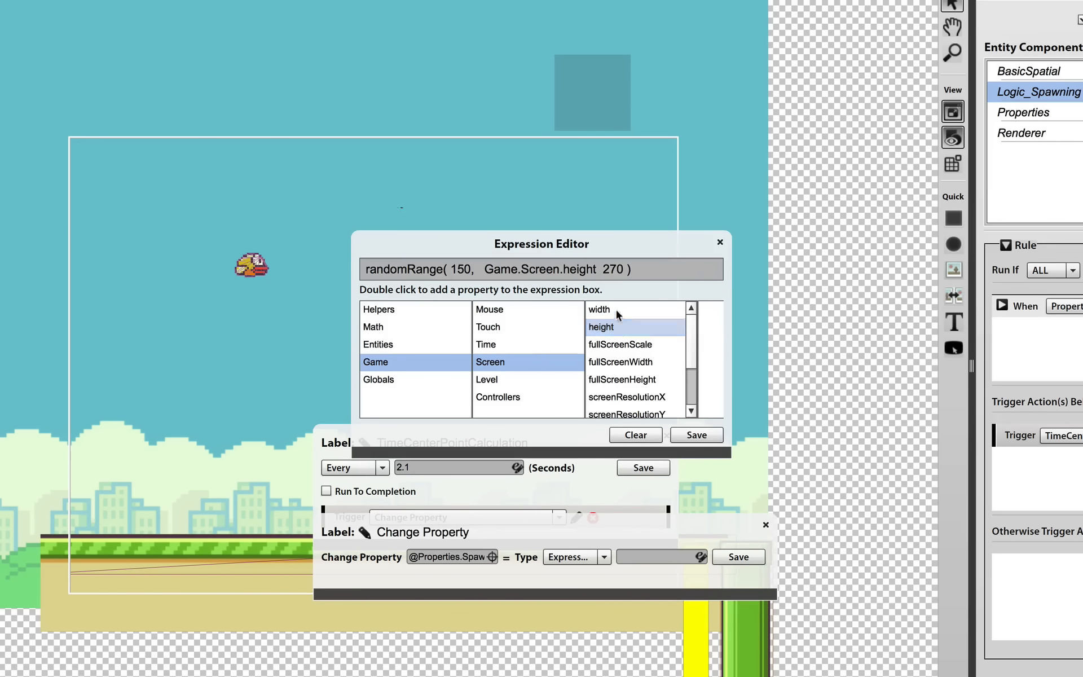
left_click(605, 269)
type("-")
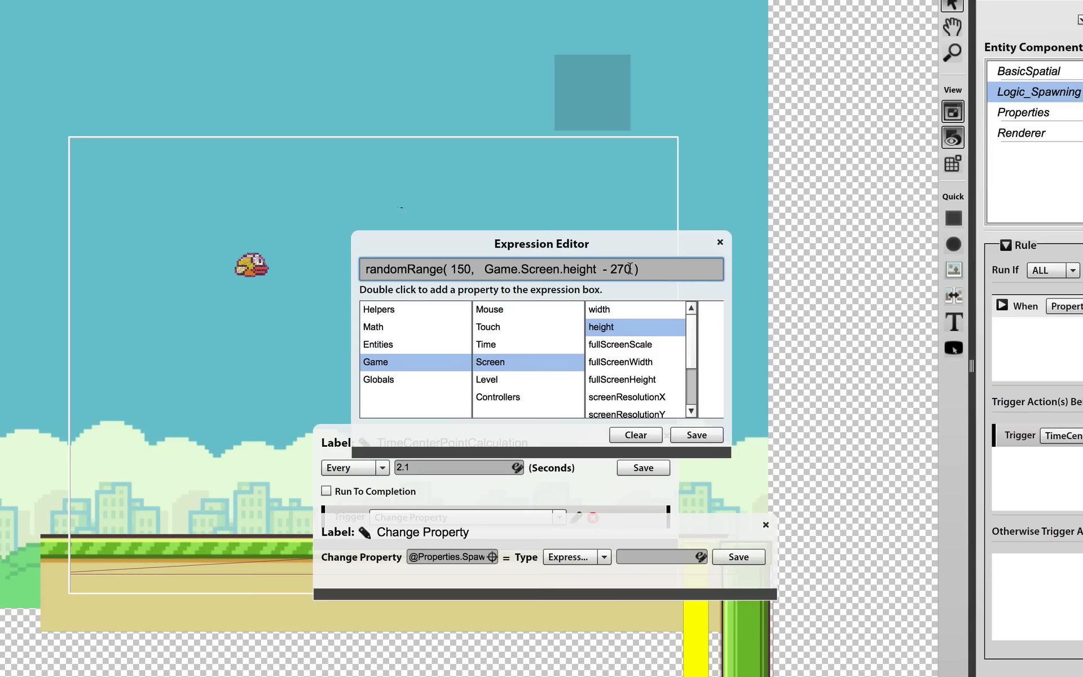
key("BackSpace")
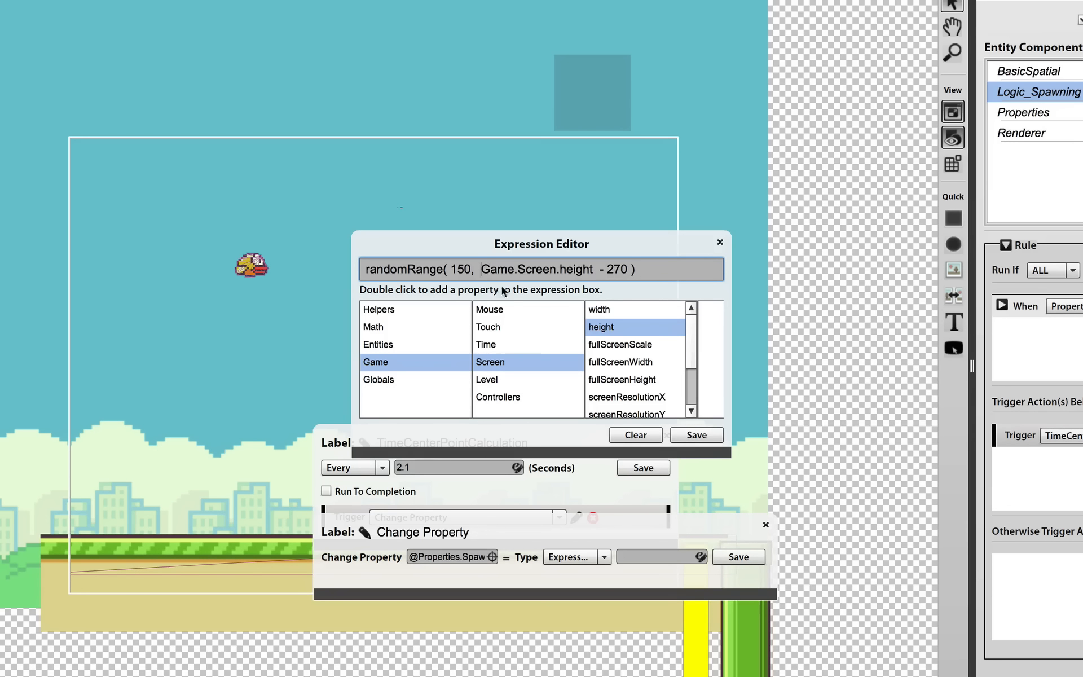
left_click(693, 435)
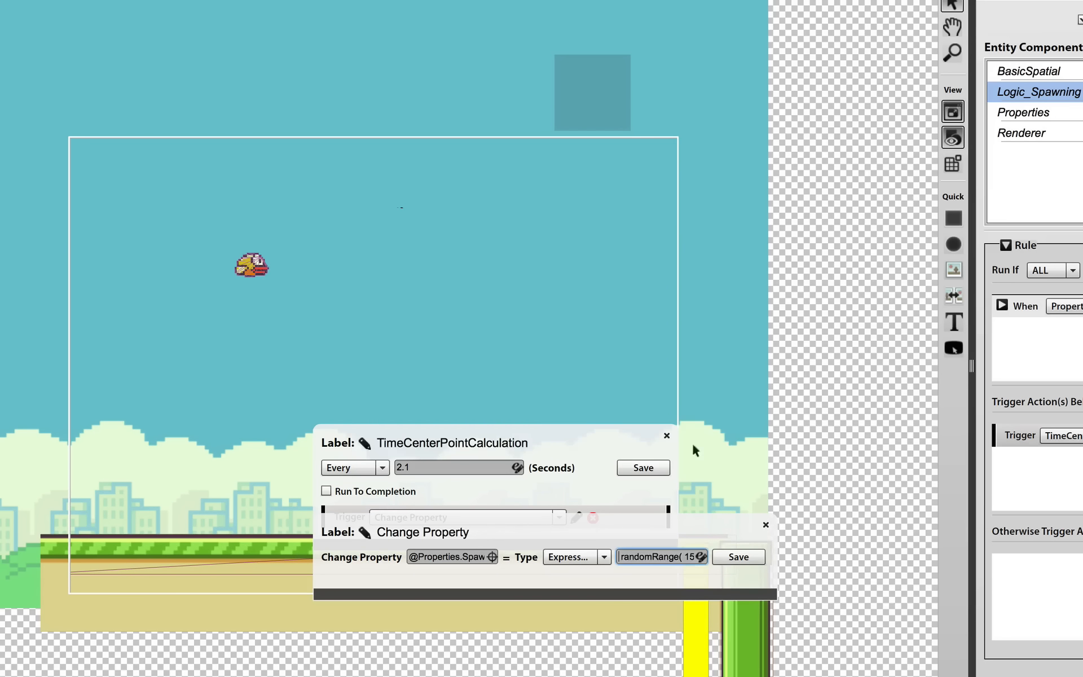
Label the Change Property action SetRandomSpawnPoint, save it and close its editor
left_click(366, 533)
type("SetR")
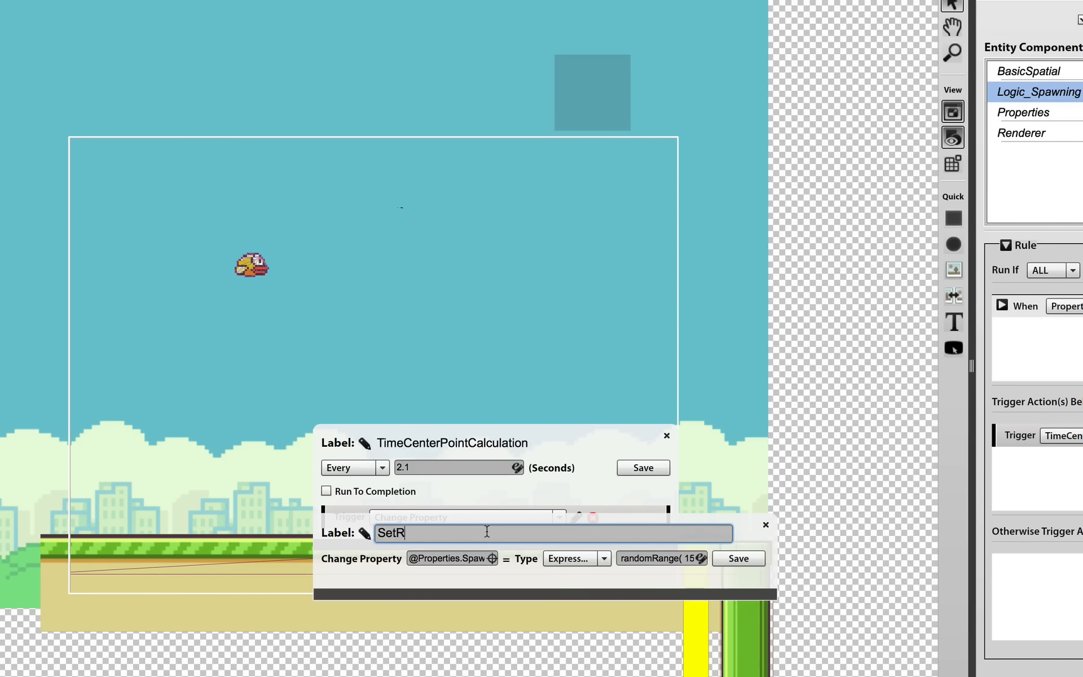
type("andomSpawnPoint")
left_click(747, 546)
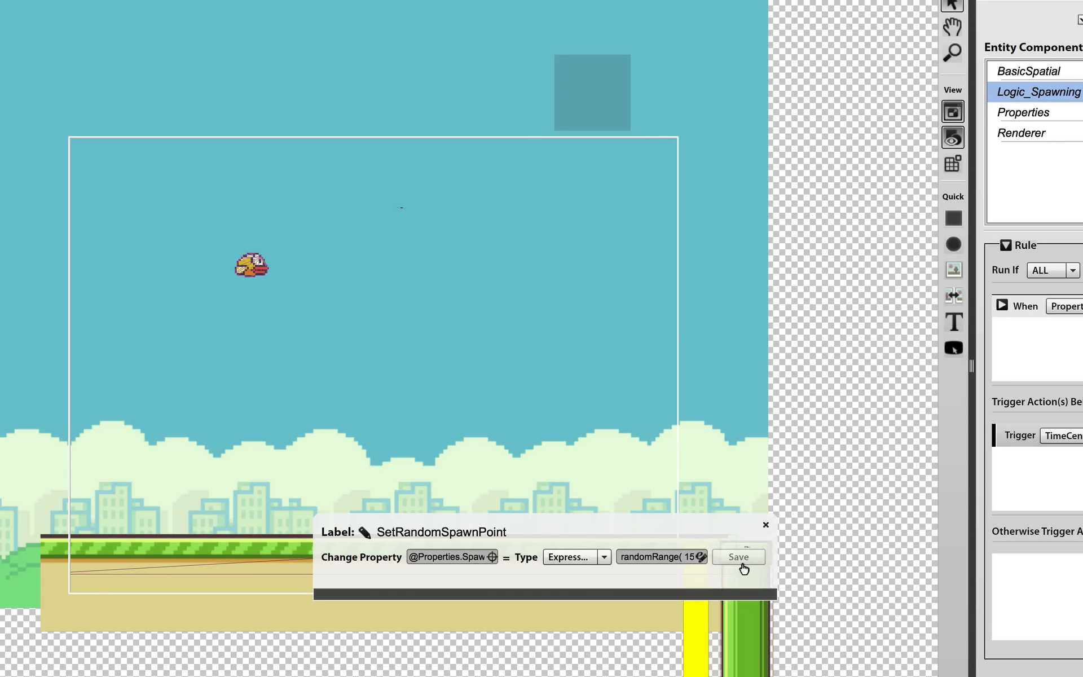
left_click(765, 526)
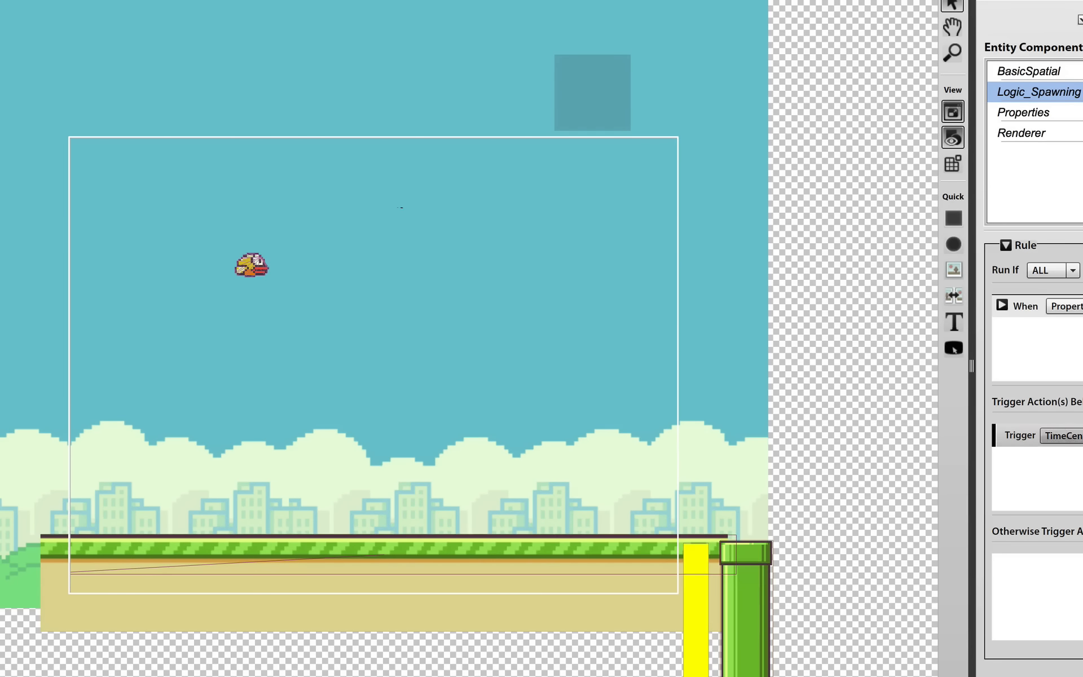
Reopen the TimeCenterPointCalculation timer and choose SetRandomSpawnPoint as its triggered action
left_click(1082, 435)
left_click(555, 517)
scroll(541, 549, "down", 5)
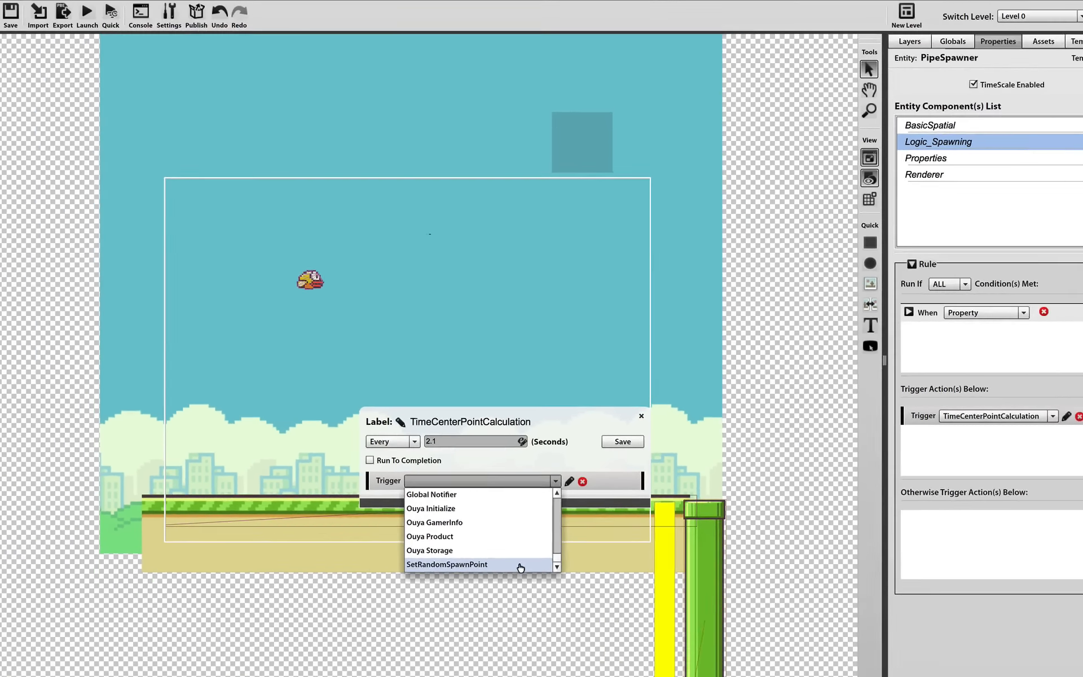
left_click(515, 621)
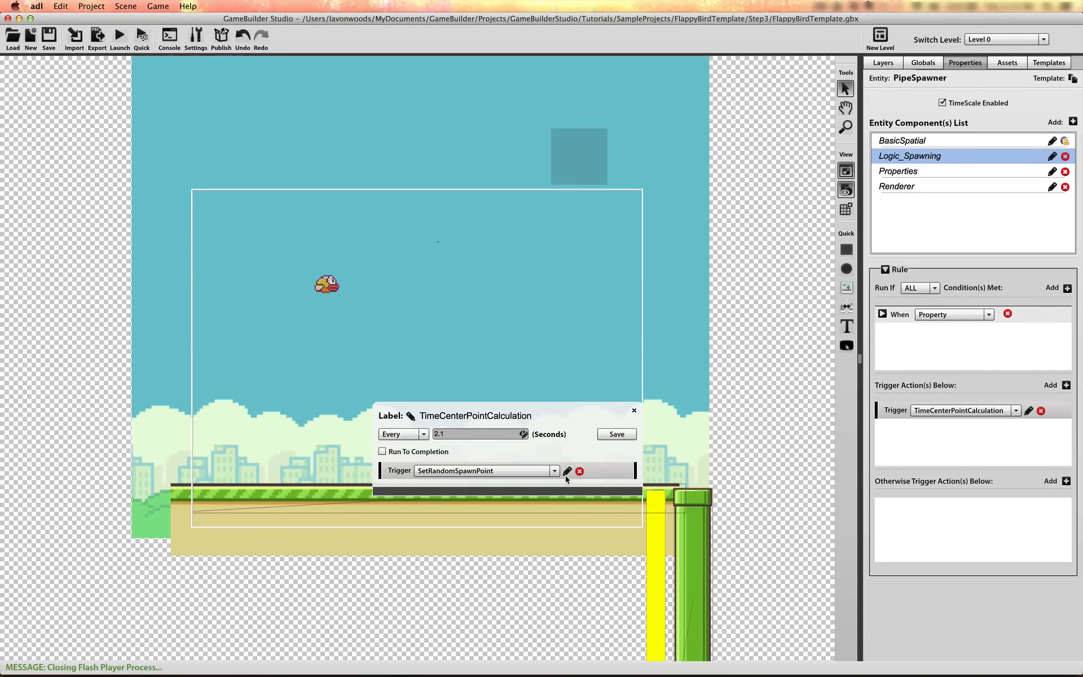
Save the TimeCenterPointCalculation timer and add a second triggered action of type Timer to the Logic_Spawning rule
left_click(618, 435)
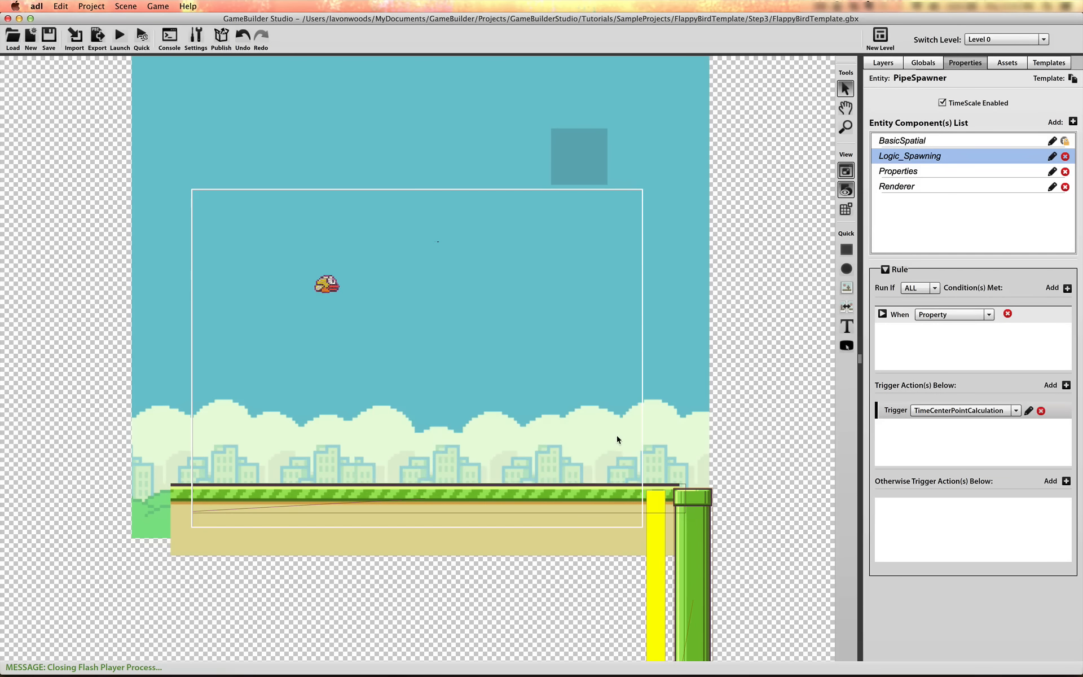
left_click(1066, 386)
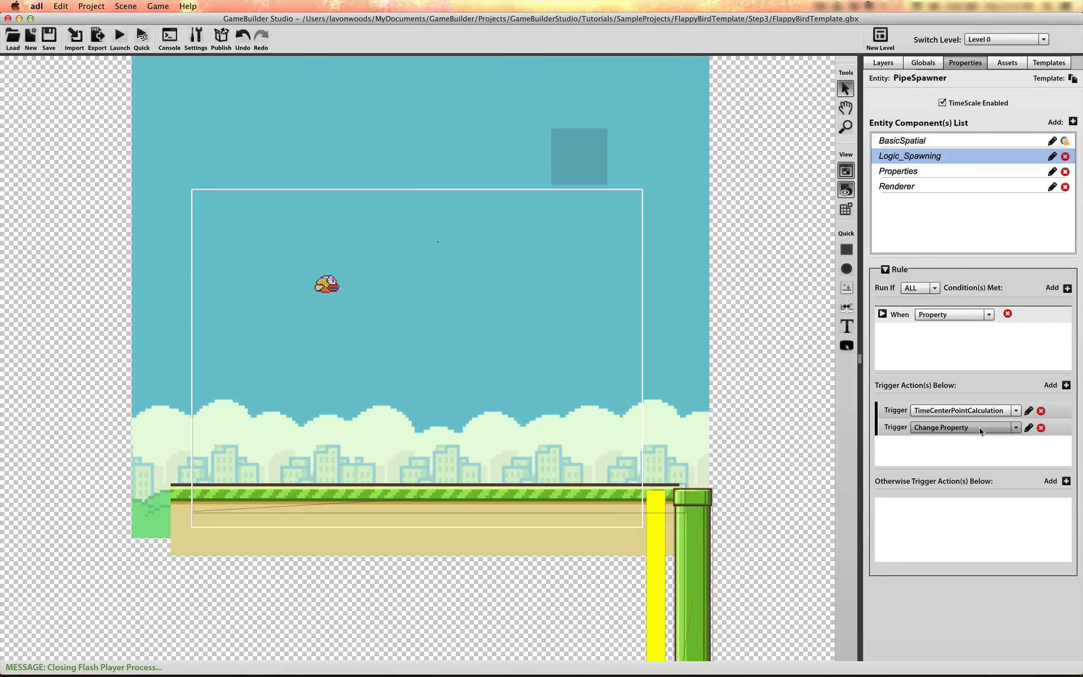
left_click(979, 428)
left_click_drag(1020, 446, 1020, 463)
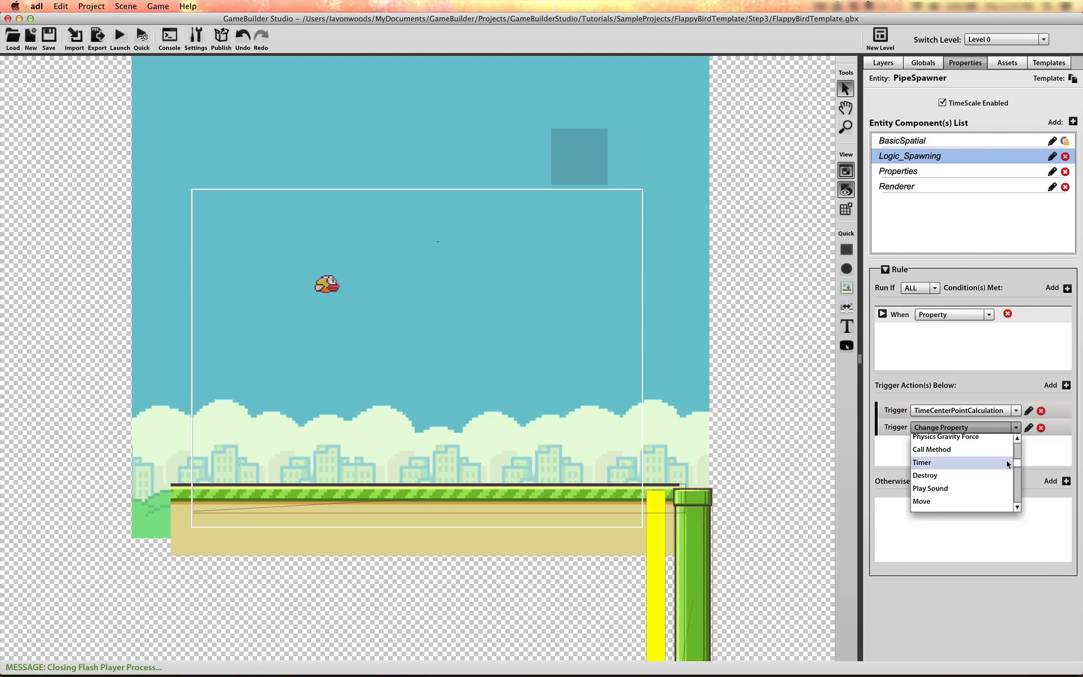
left_click(1007, 462)
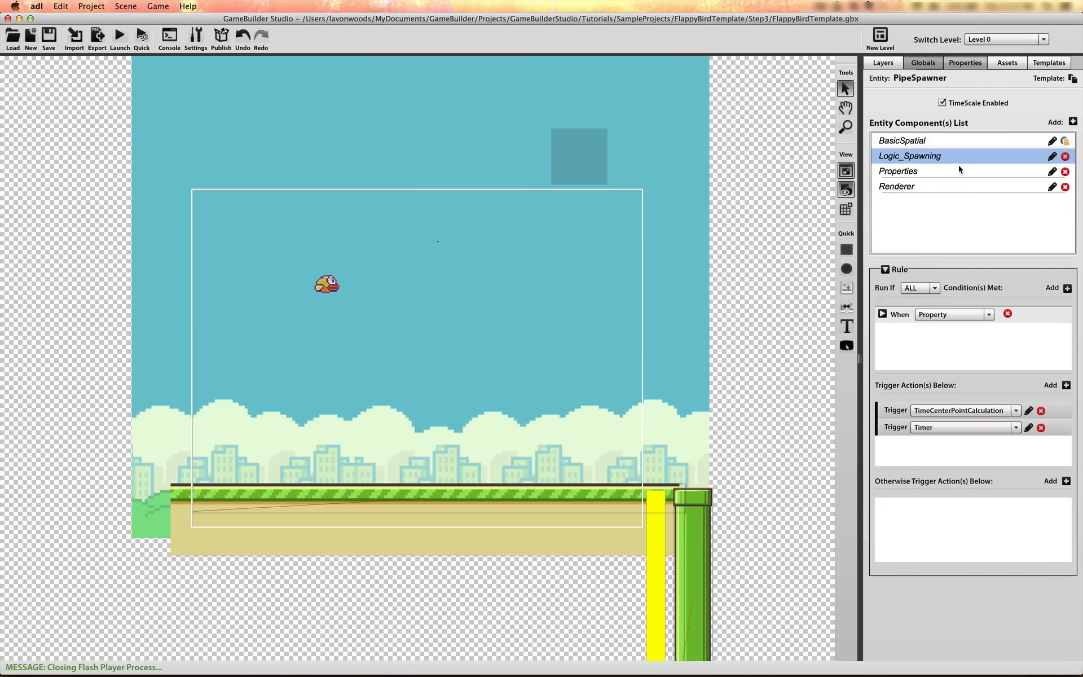
Add a global property named SpawnTime with type Integer and value 2
left_click(923, 63)
left_click(1067, 183)
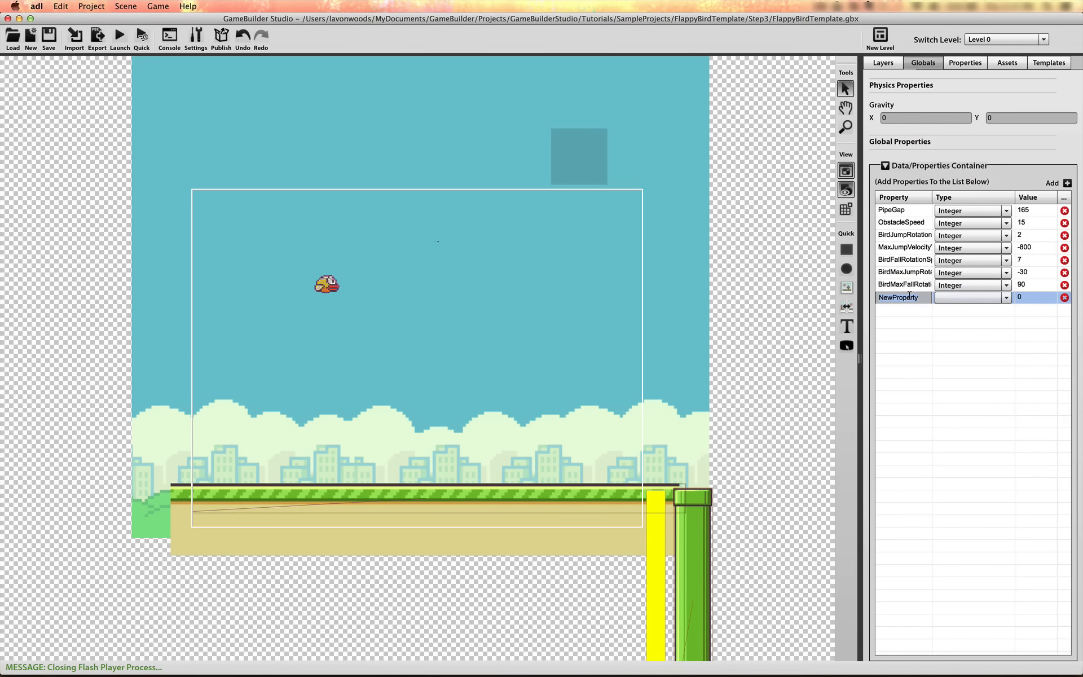
type("SpawnTime")
left_click(993, 324)
left_click(1028, 284)
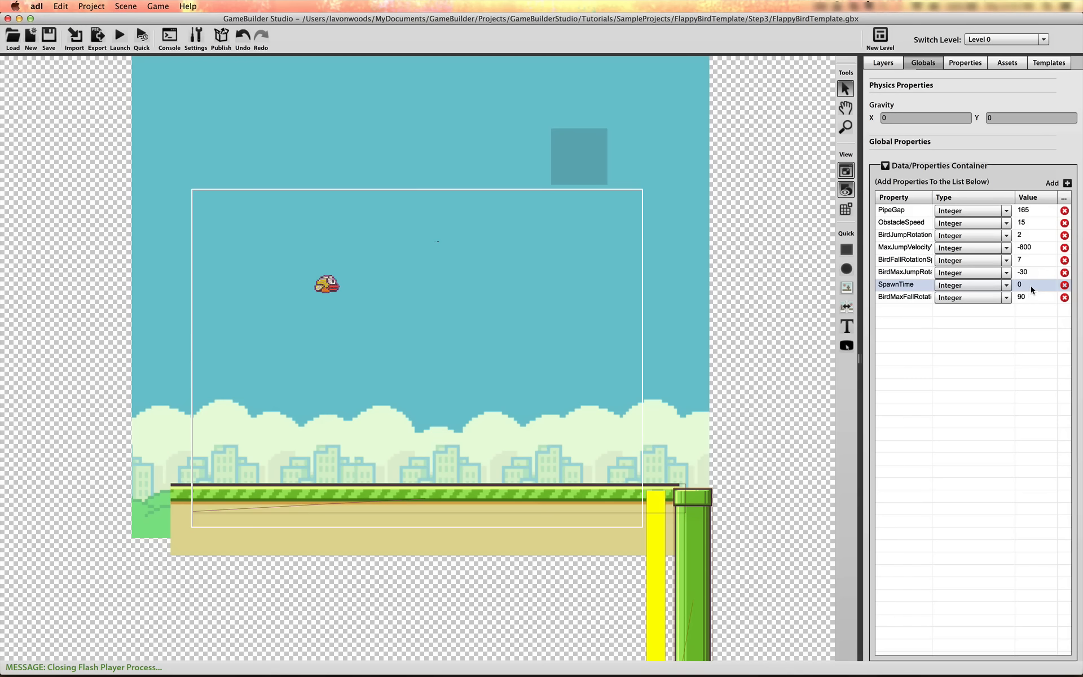
key("Return")
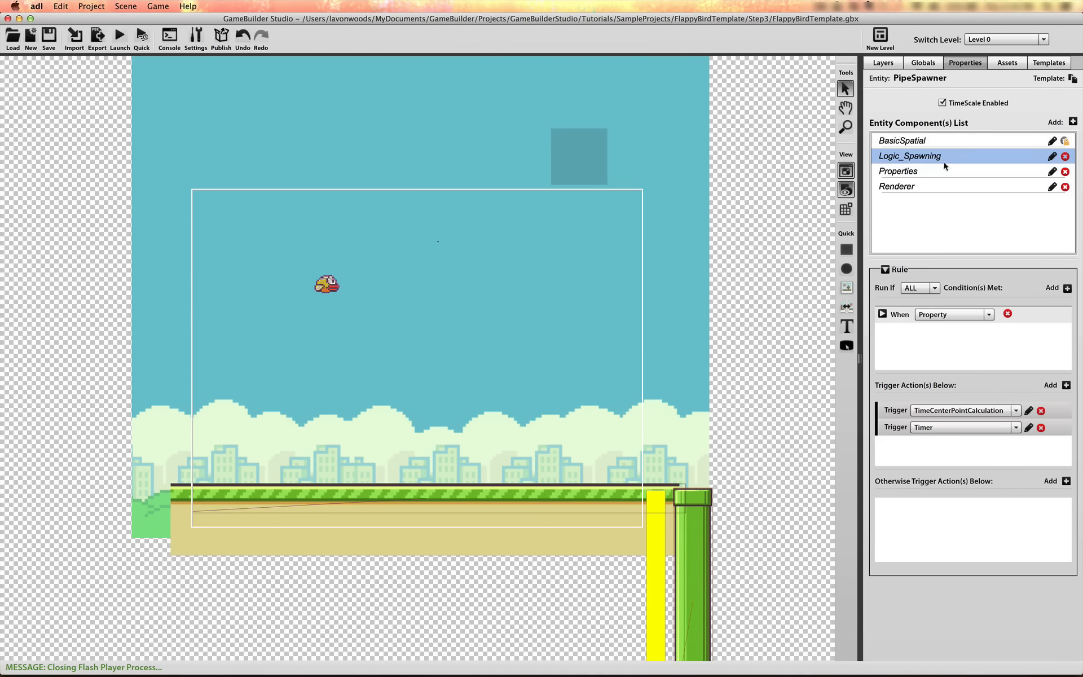
Change the global SpawnTime property's type to Number and set its value to 2.1
left_click(925, 59)
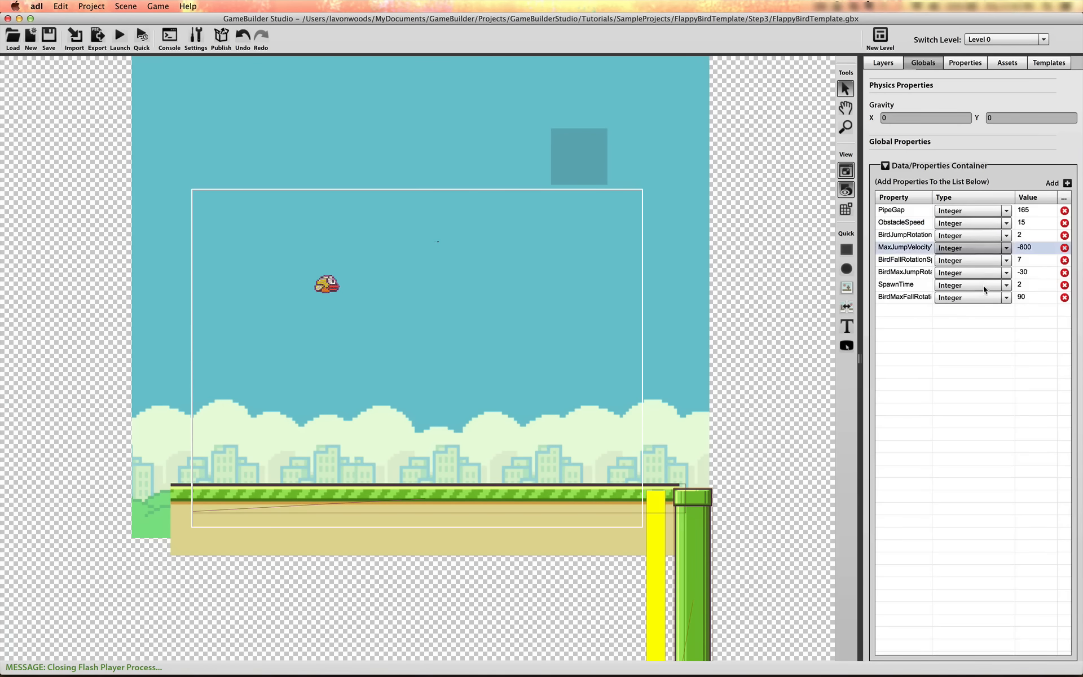
left_click(986, 286)
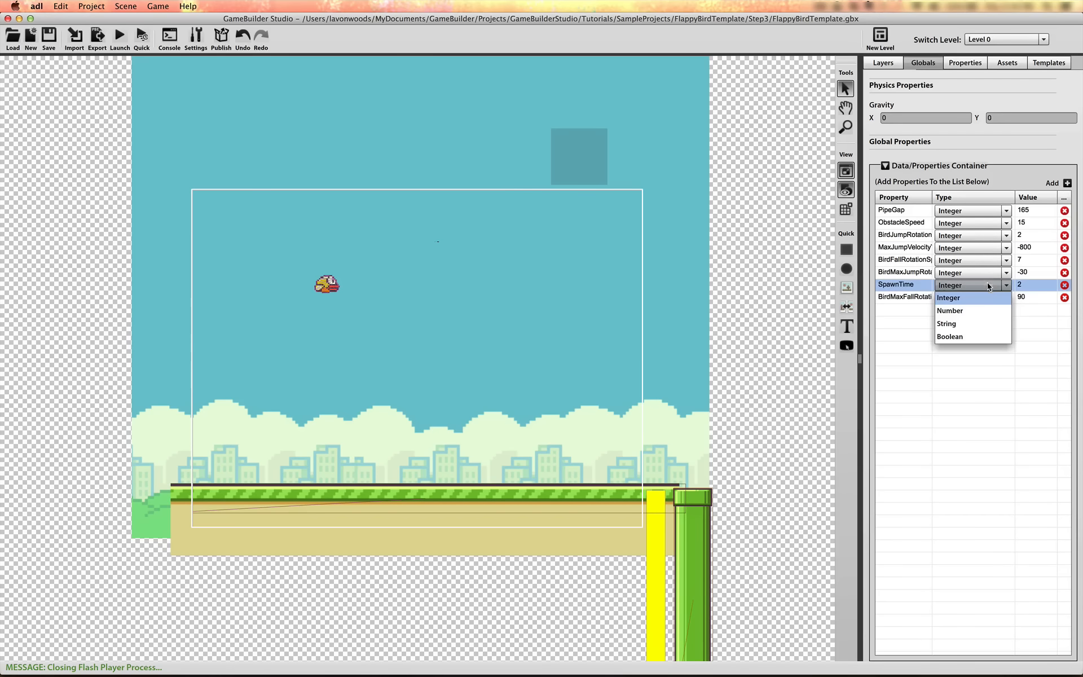
left_click(980, 313)
left_click(1025, 286)
type(".1")
key("Return")
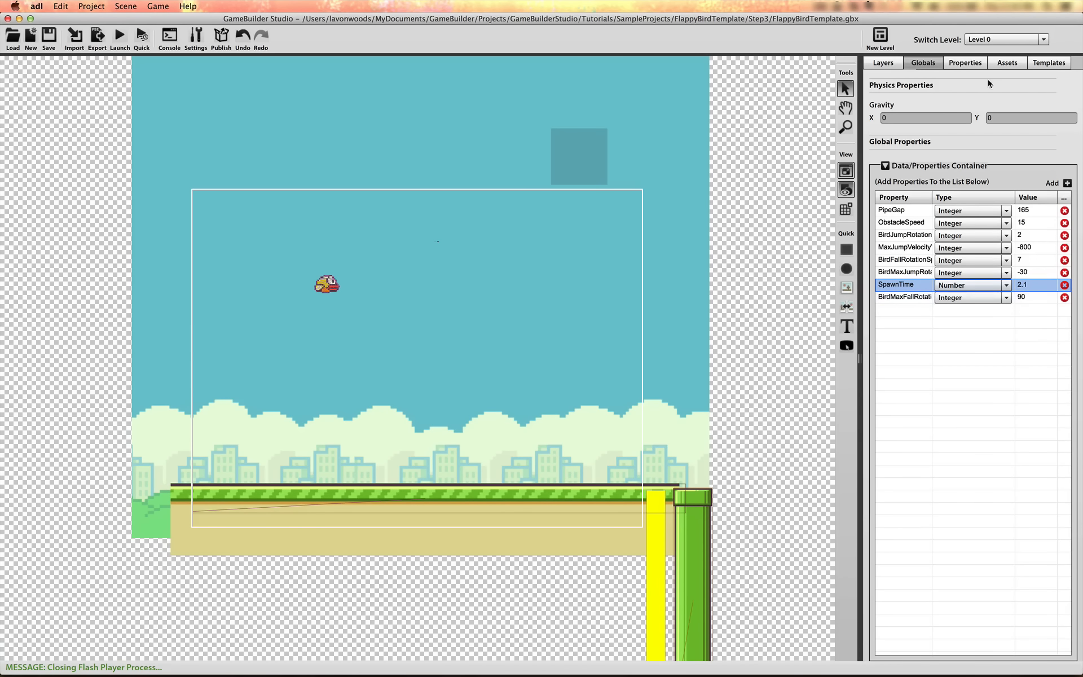
Open PipeSpawner's new Timer action for editing and label it TimeBottomPipeSpawn
left_click(972, 63)
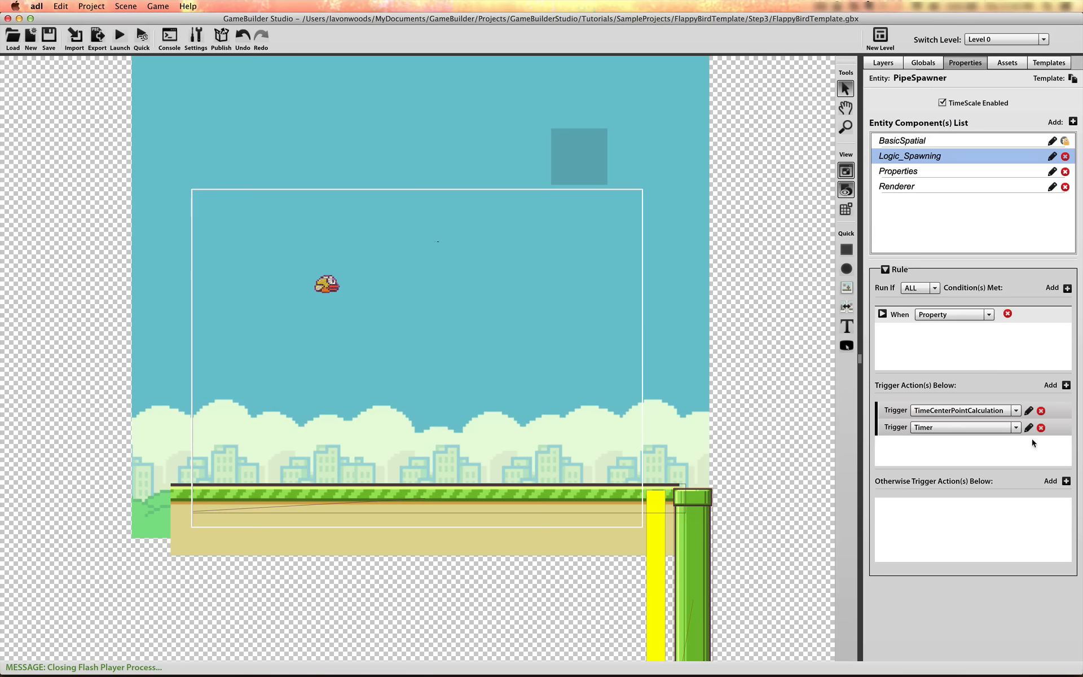
left_click(1030, 427)
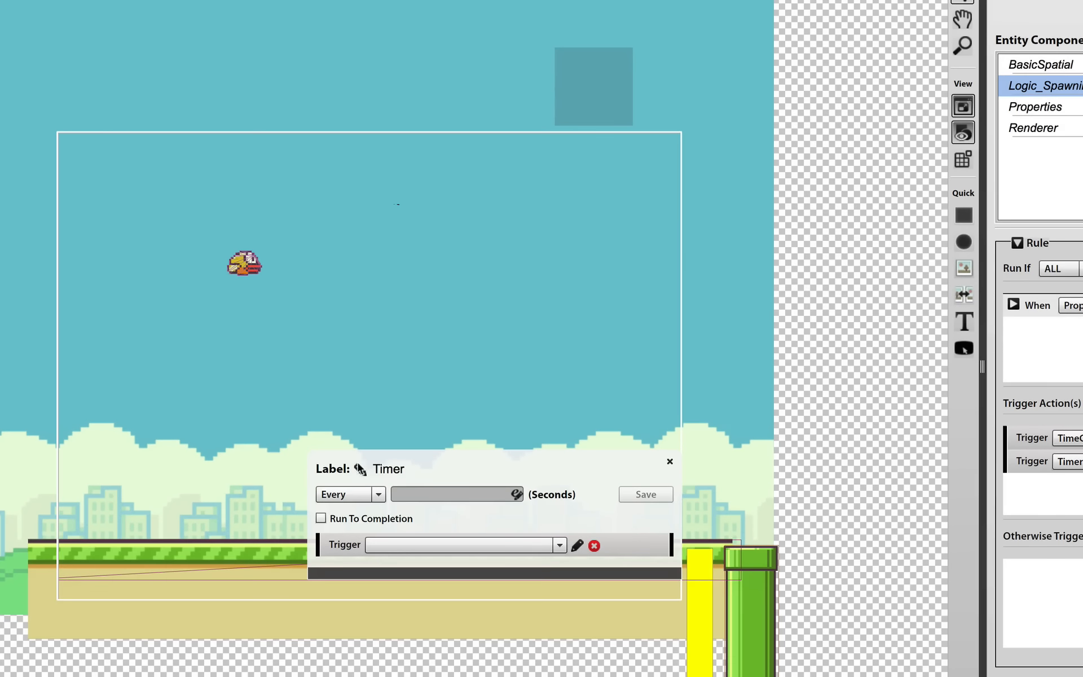
left_click(359, 468)
left_click(432, 473)
key("BackSpace")
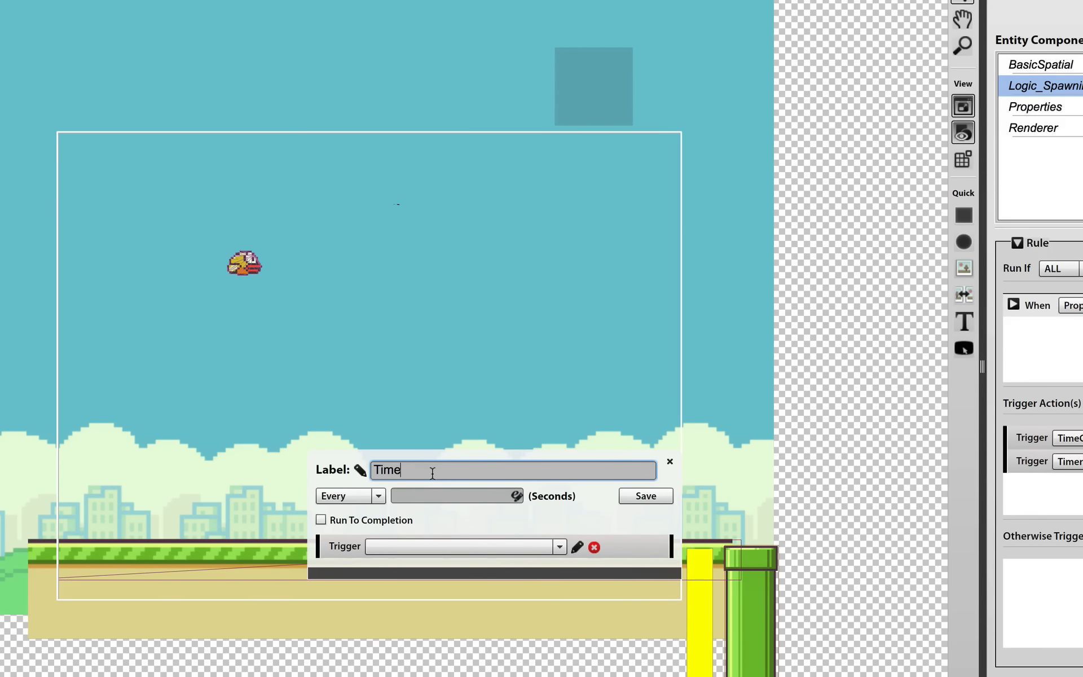
type("BottomPipeSpawn")
Set the TimeBottomPipeSpawn interval to the expression Globals.Data.SpawnTime and save the timer
left_click(432, 496)
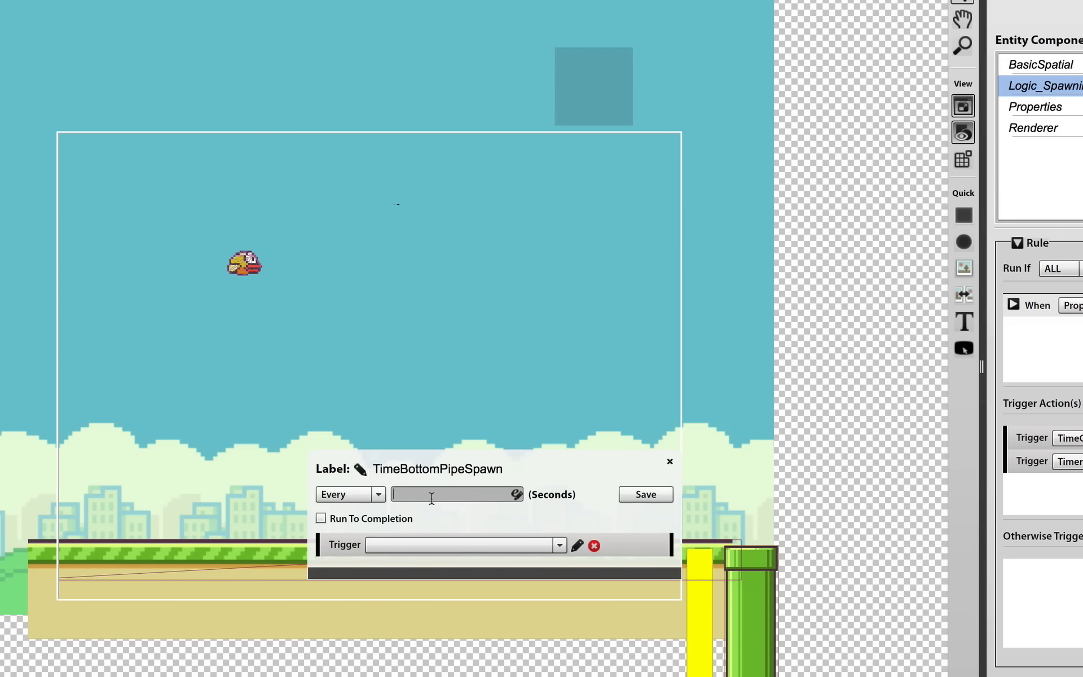
left_click(516, 495)
left_click(404, 379)
left_click(539, 314)
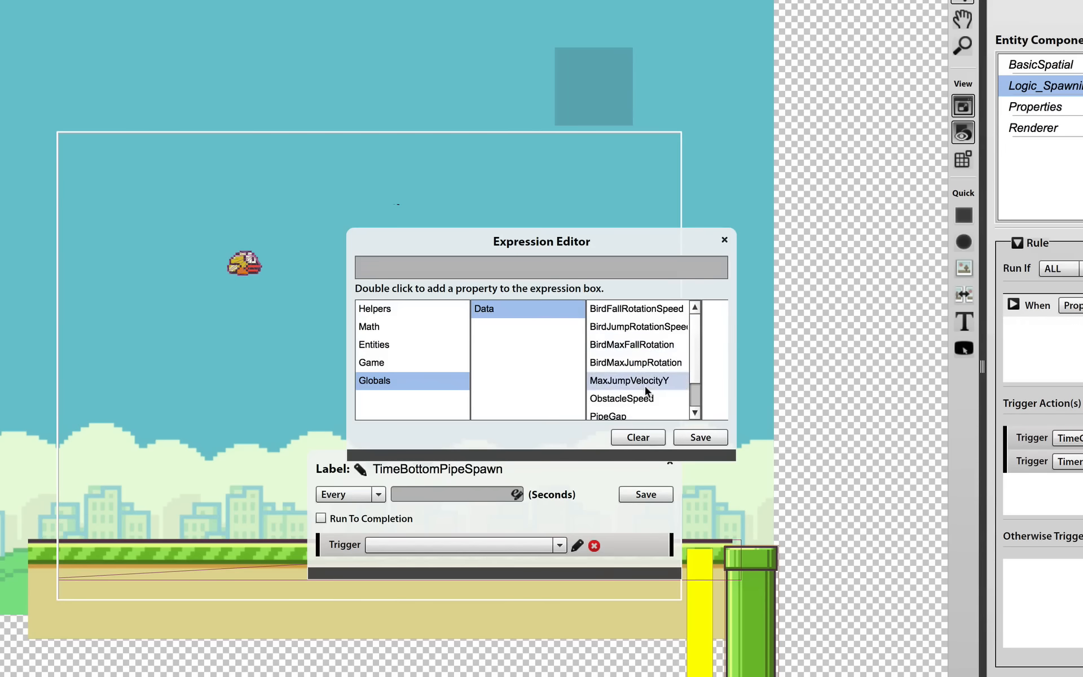
scroll(644, 385, "down", 1)
double_click(631, 399)
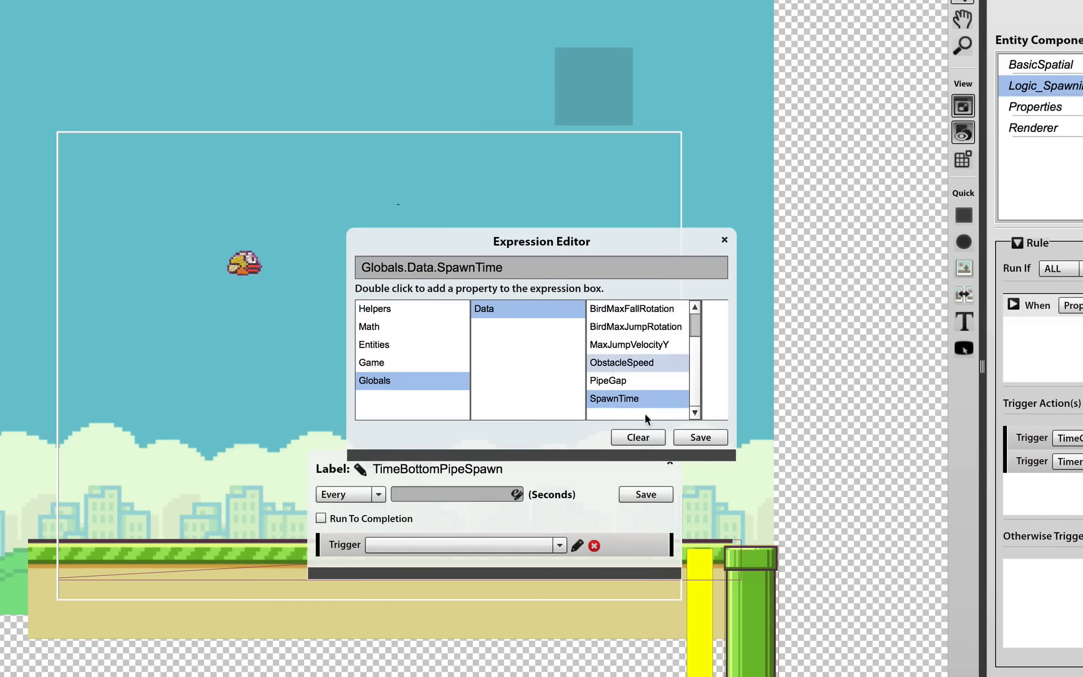
left_click(700, 438)
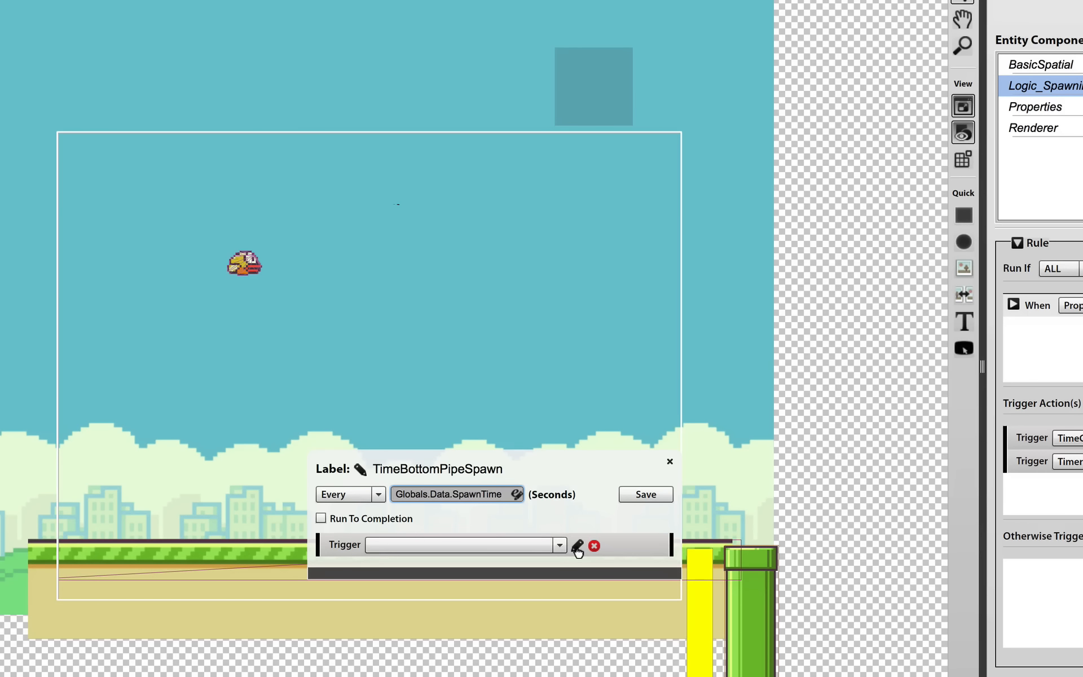
left_click(627, 495)
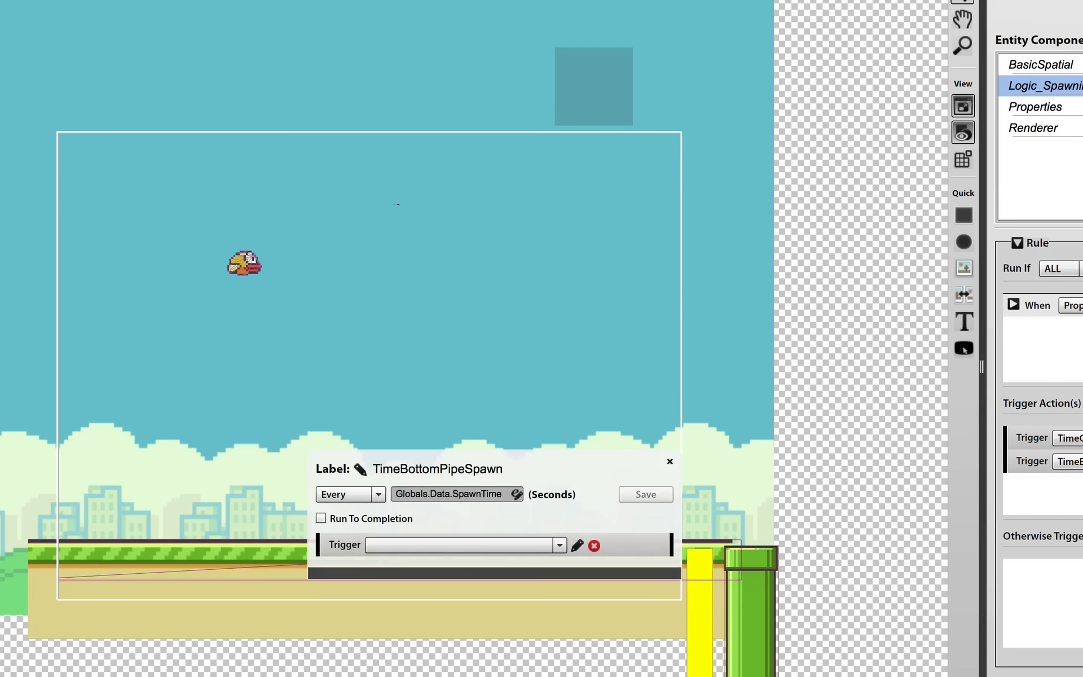
Make the TimeBottomPipeSpawn timer trigger a Spawn Entity action and choose Pipe as the entity it spawns
left_click(530, 550)
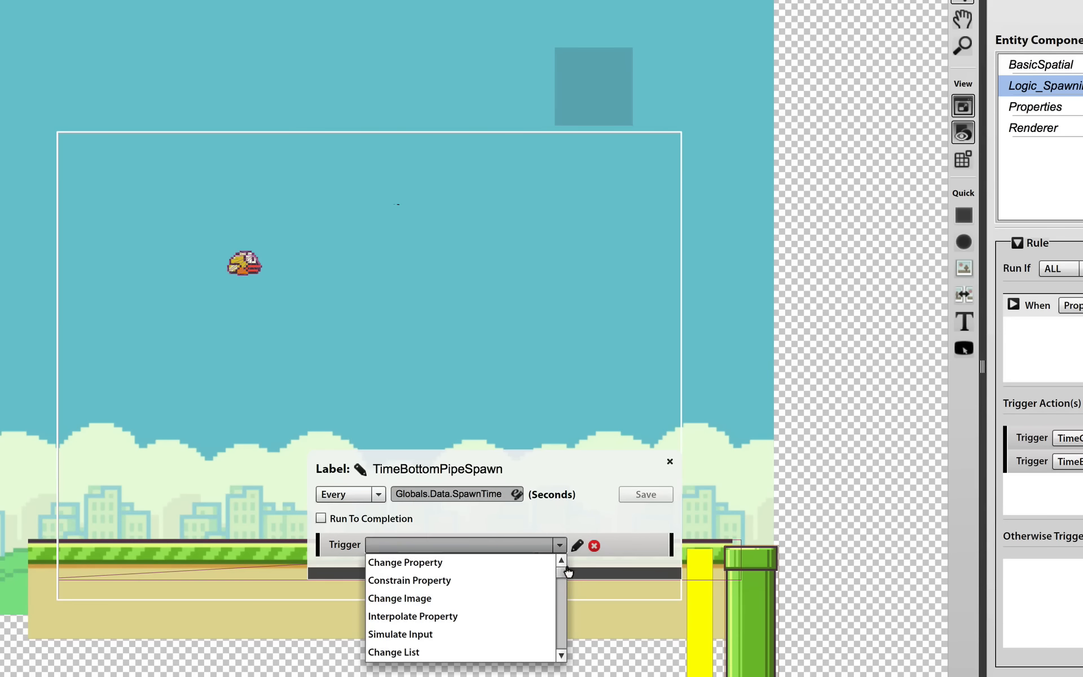
left_click_drag(561, 571, 563, 614)
left_click(462, 615)
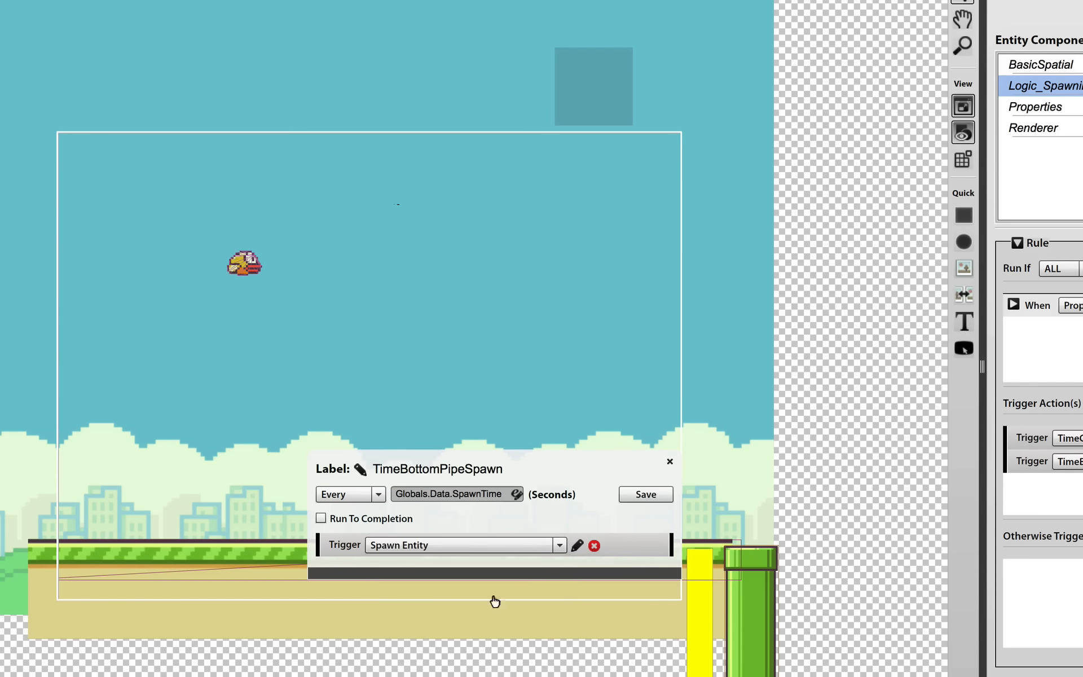
left_click(578, 546)
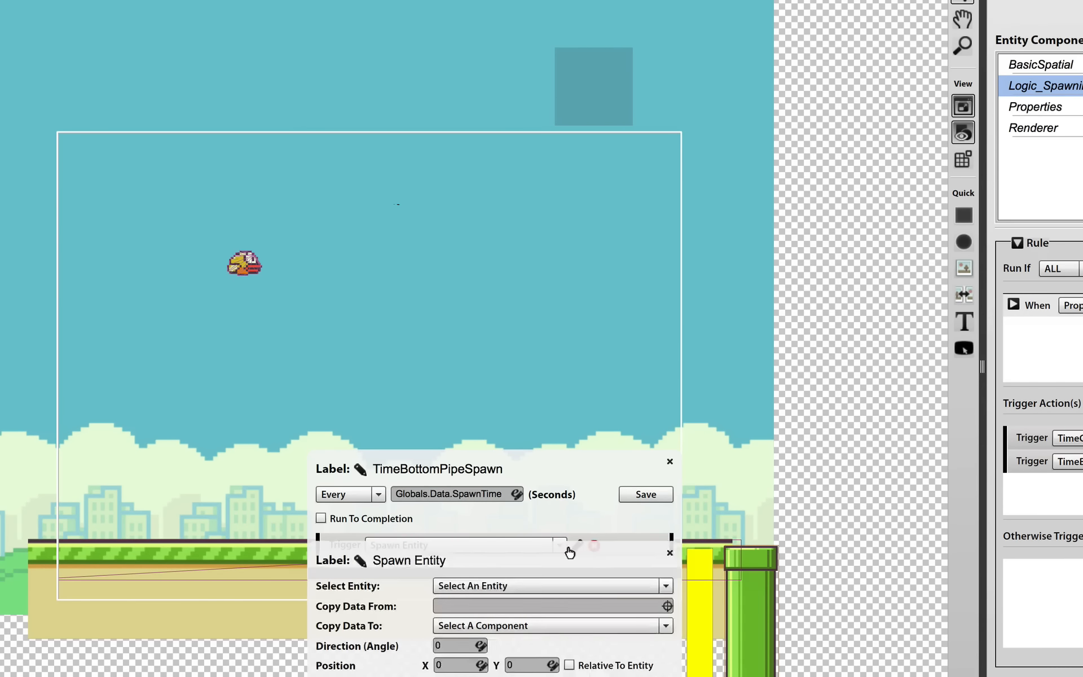
left_click(492, 589)
left_click(479, 669)
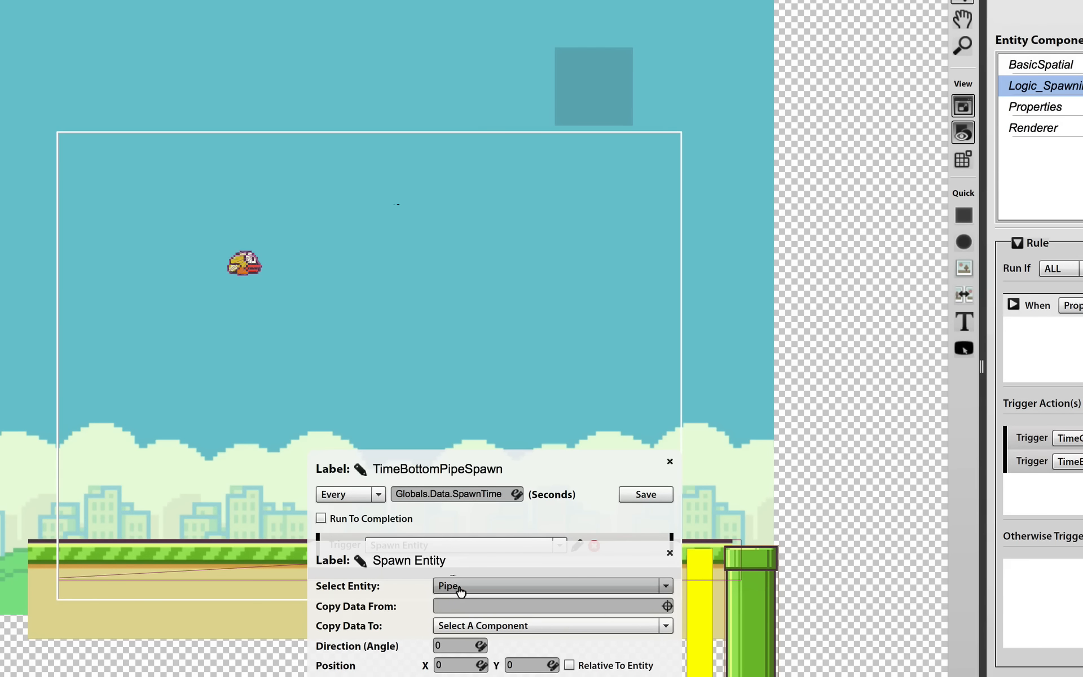
Set the spawned pipe's X position to the Game Screen width property, replacing the default 0, and save the expression
left_click(454, 666)
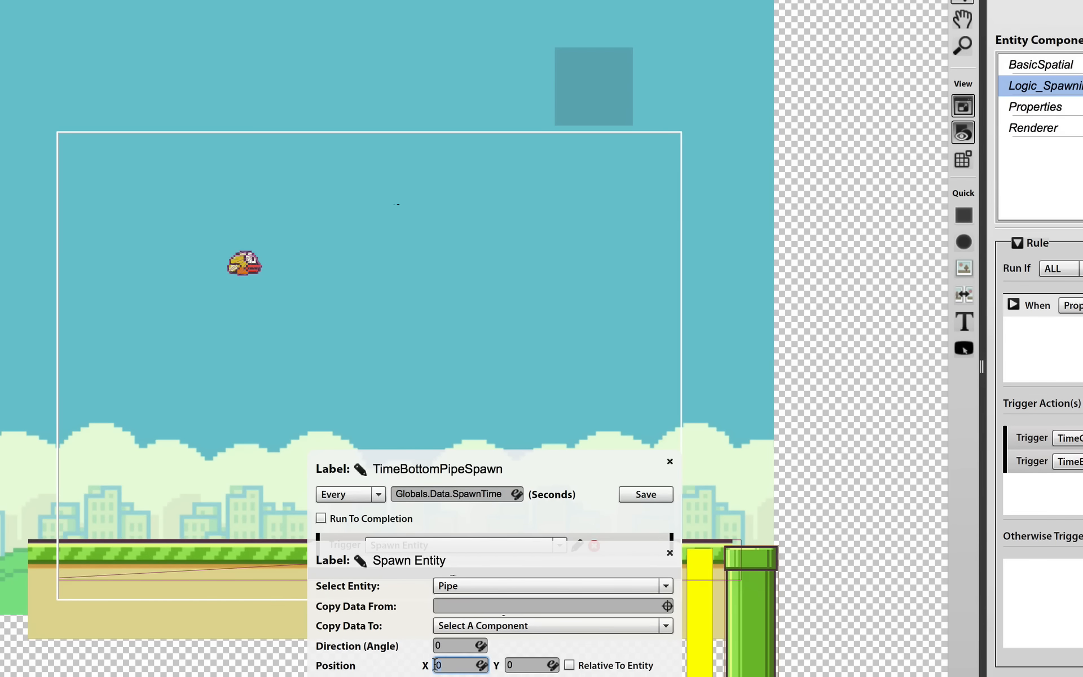
left_click(481, 666)
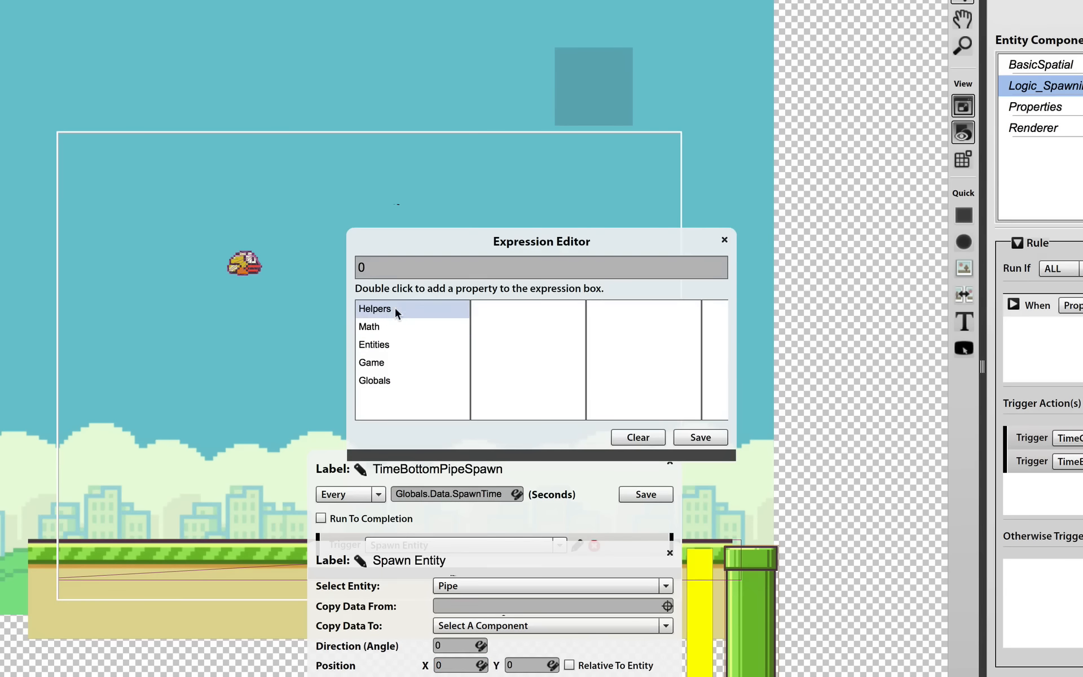
left_click(398, 364)
left_click(531, 363)
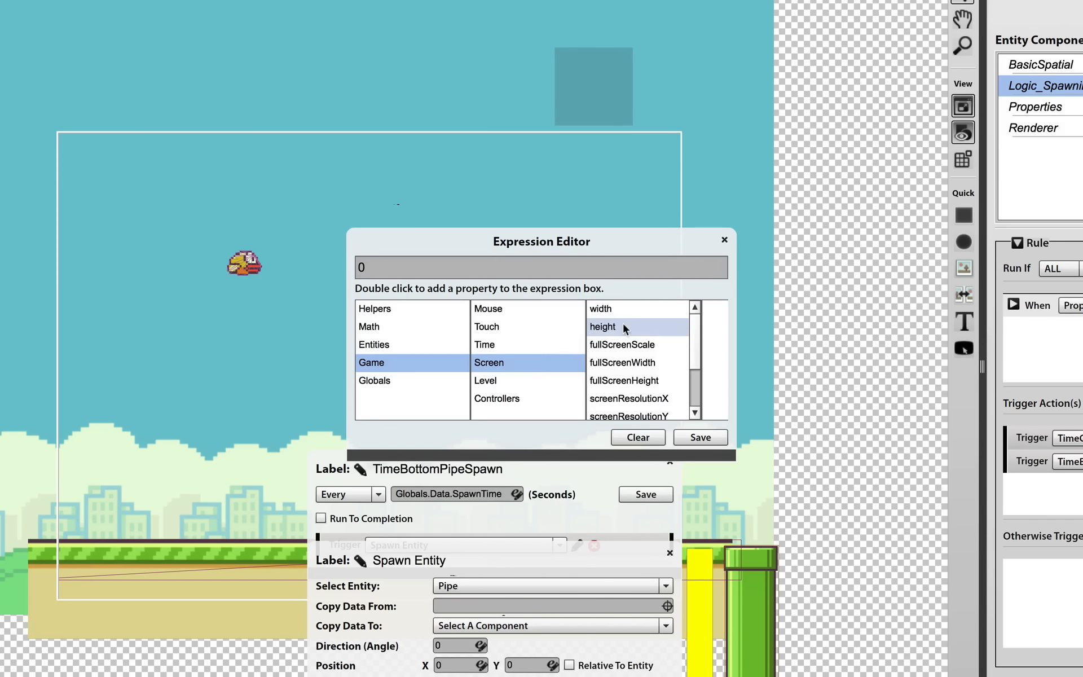
left_click(625, 309)
double_click(625, 309)
left_click(373, 265)
key("BackSpace")
key("BackSpace")
left_click(688, 437)
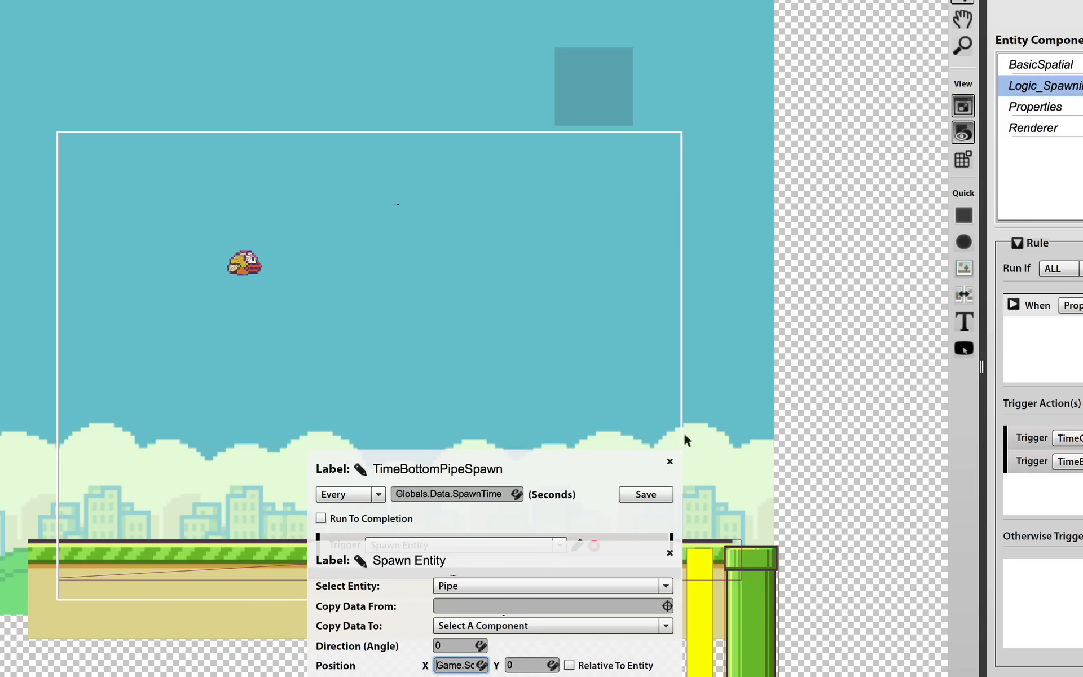
Start the spawned pipe's Y position expression with PipeSpawner's SpawnPointY property followed by a minus sign
left_click(552, 666)
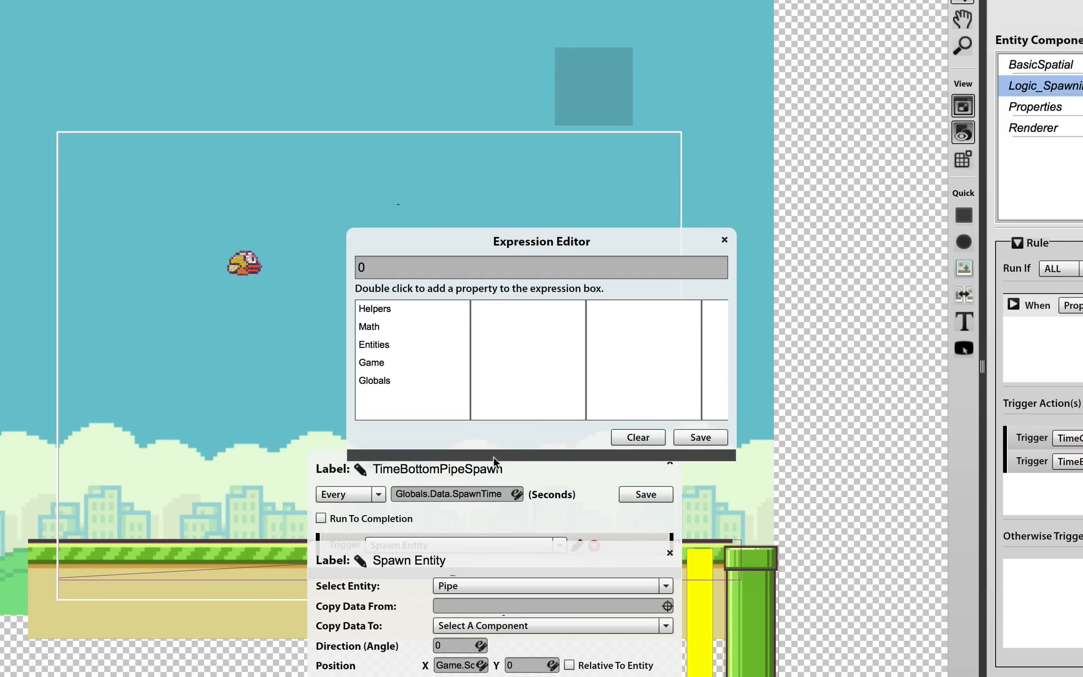
left_click(439, 346)
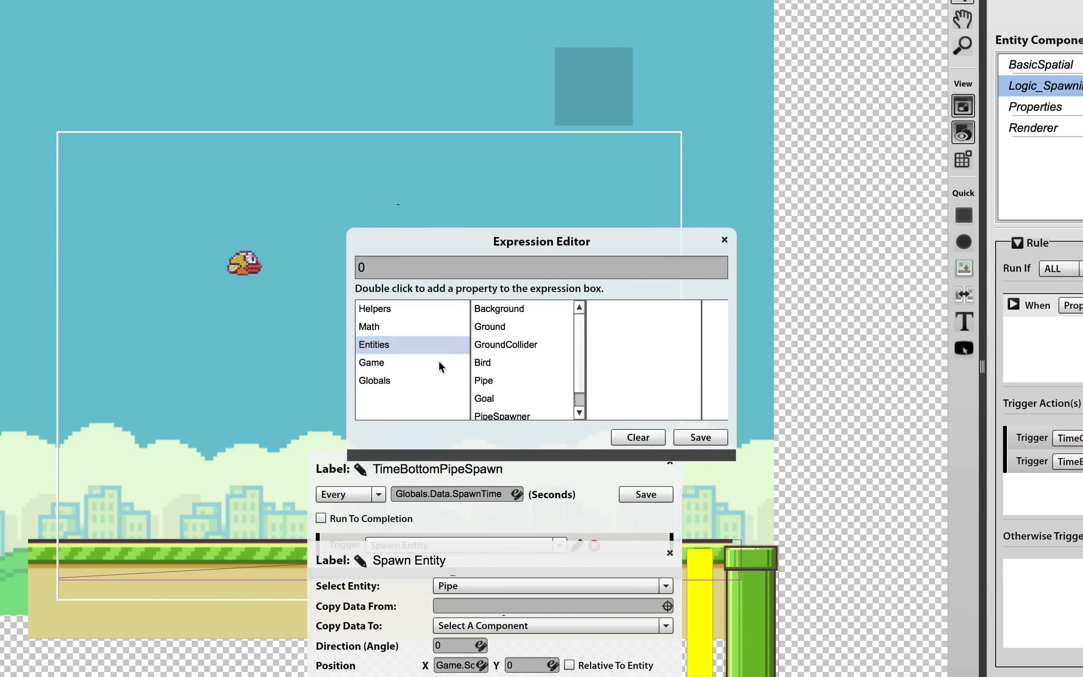
scroll(528, 359, "down", 1)
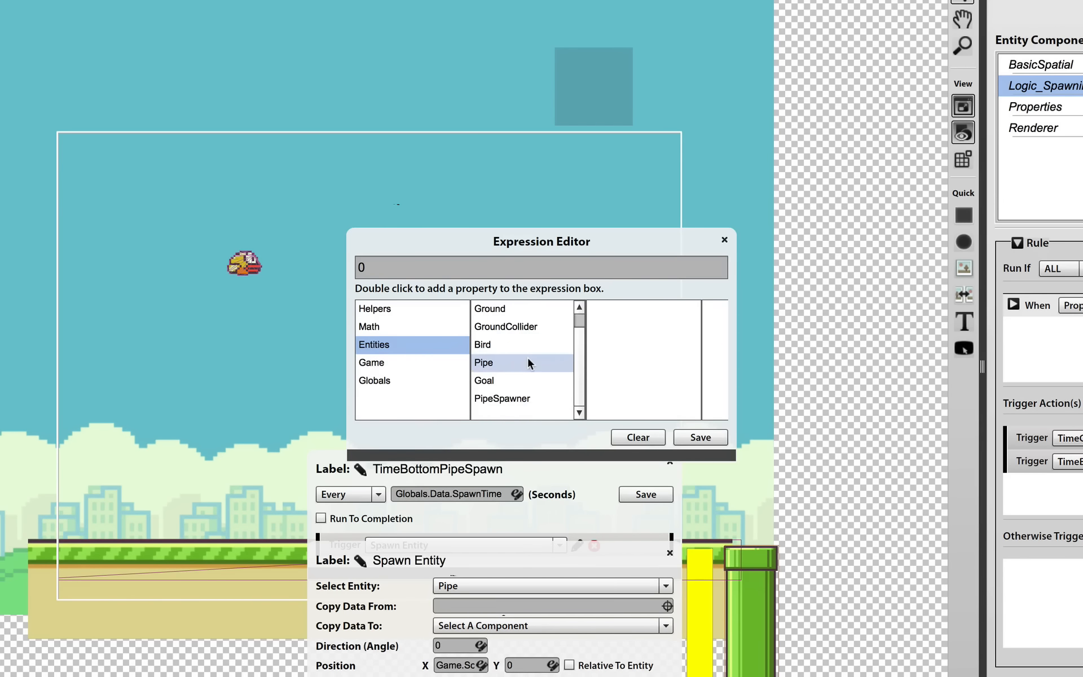
left_click(527, 399)
left_click(669, 344)
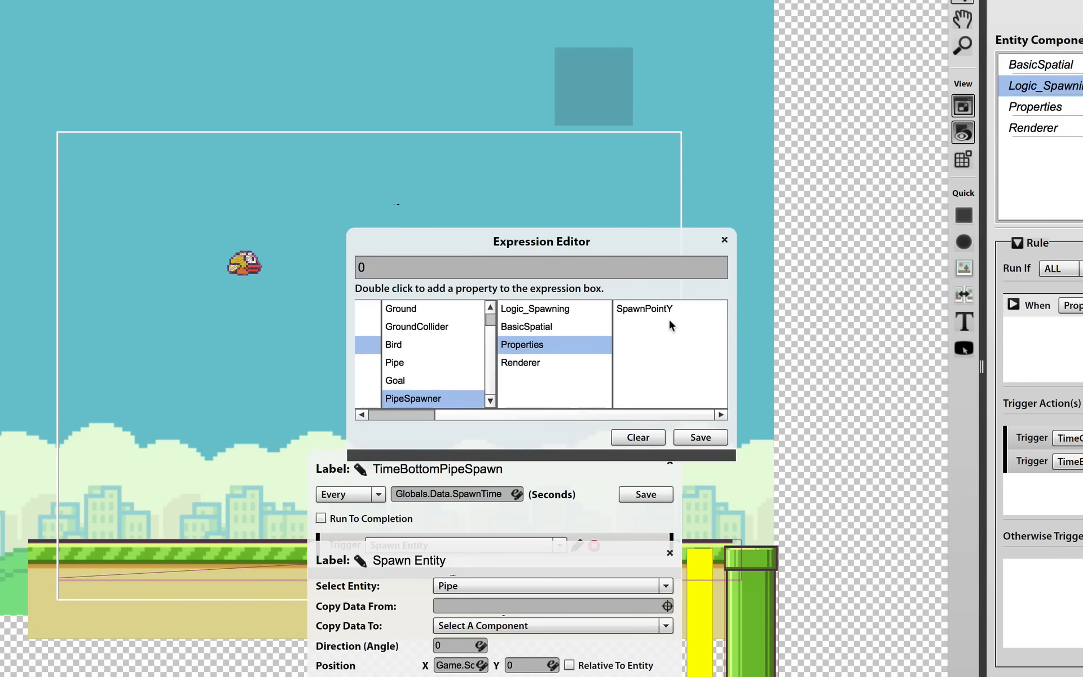
double_click(661, 306)
left_click(611, 268)
type("-")
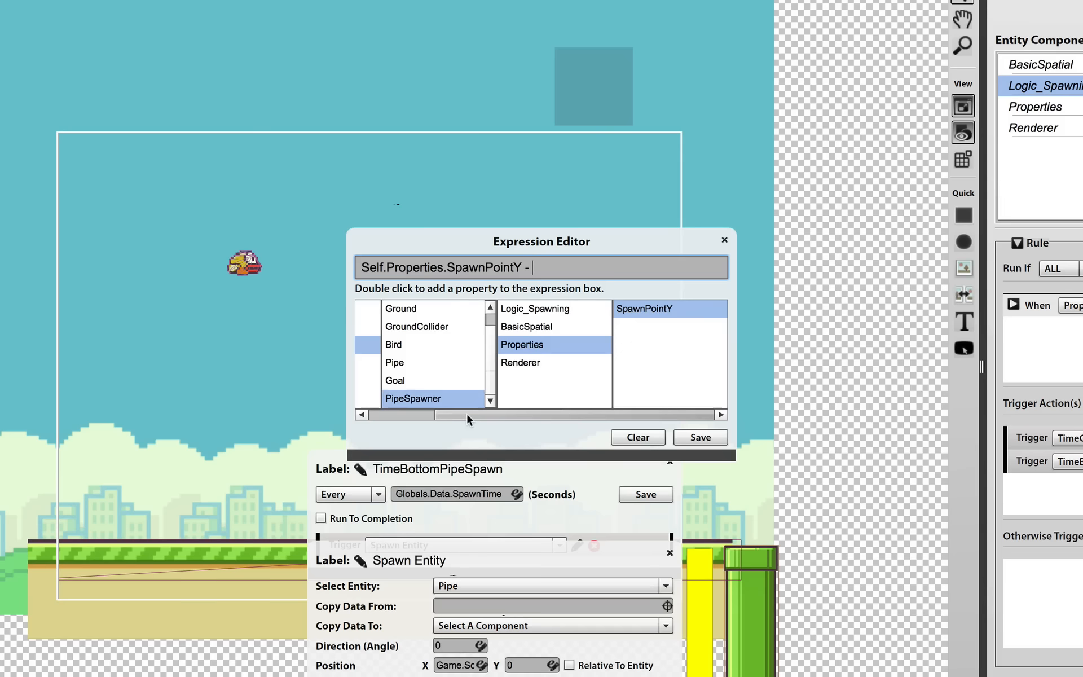
Complete the Y expression as Self.Properties.SpawnPointY - Globals.Data.PipeGap/2 and save it
left_click_drag(466, 413, 378, 414)
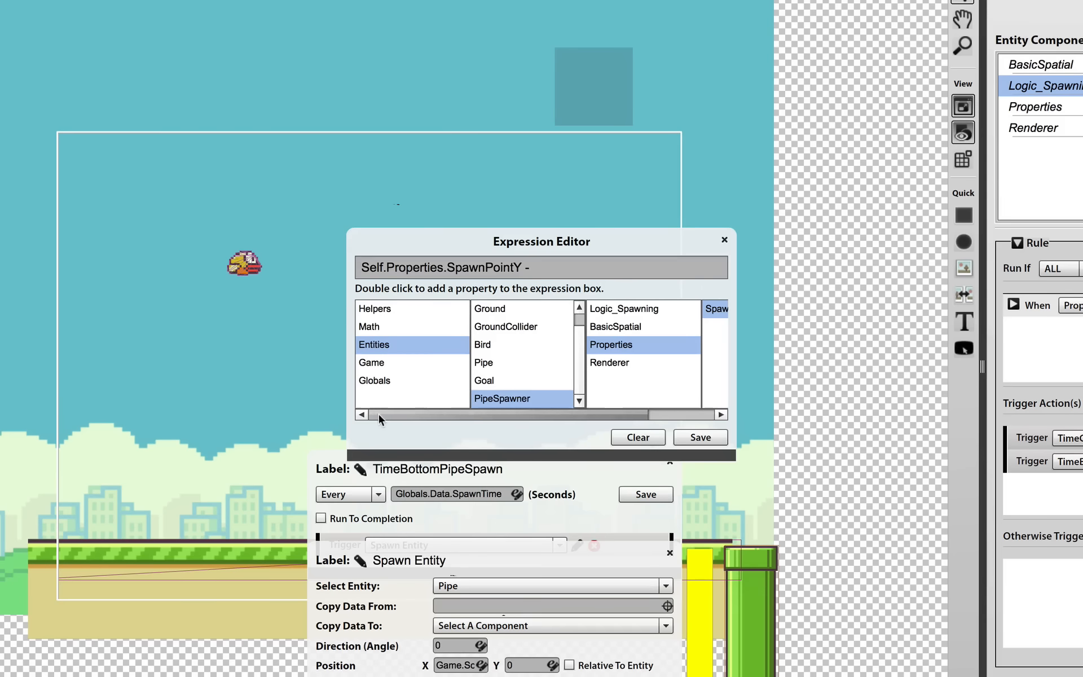
left_click(397, 380)
left_click(509, 308)
scroll(629, 341, "down", 1)
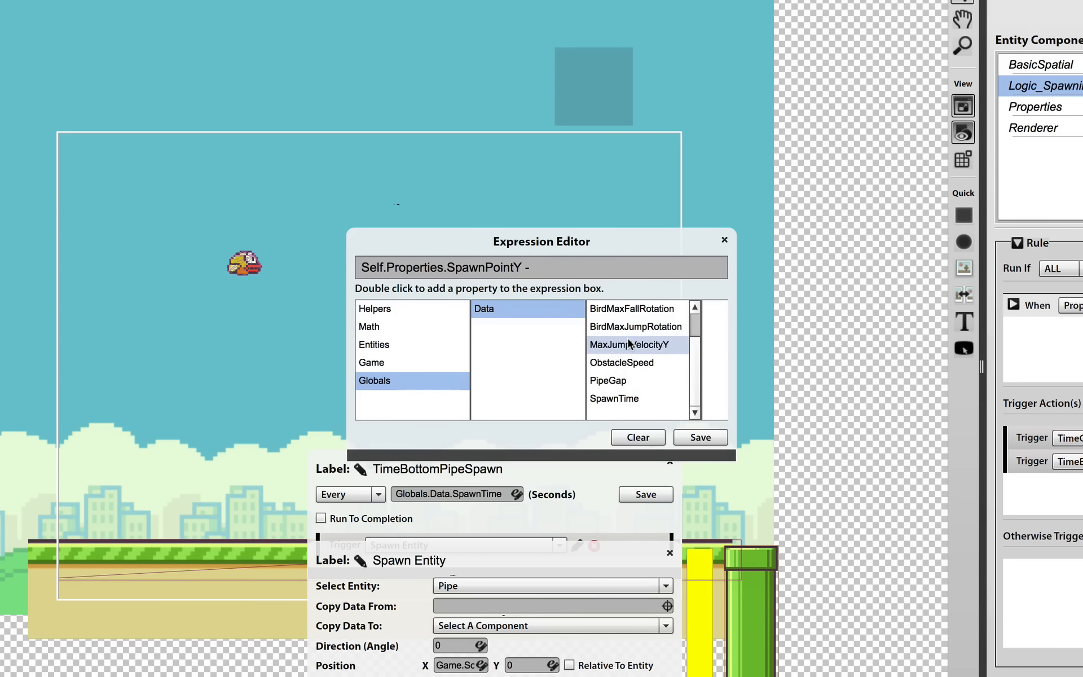
double_click(628, 381)
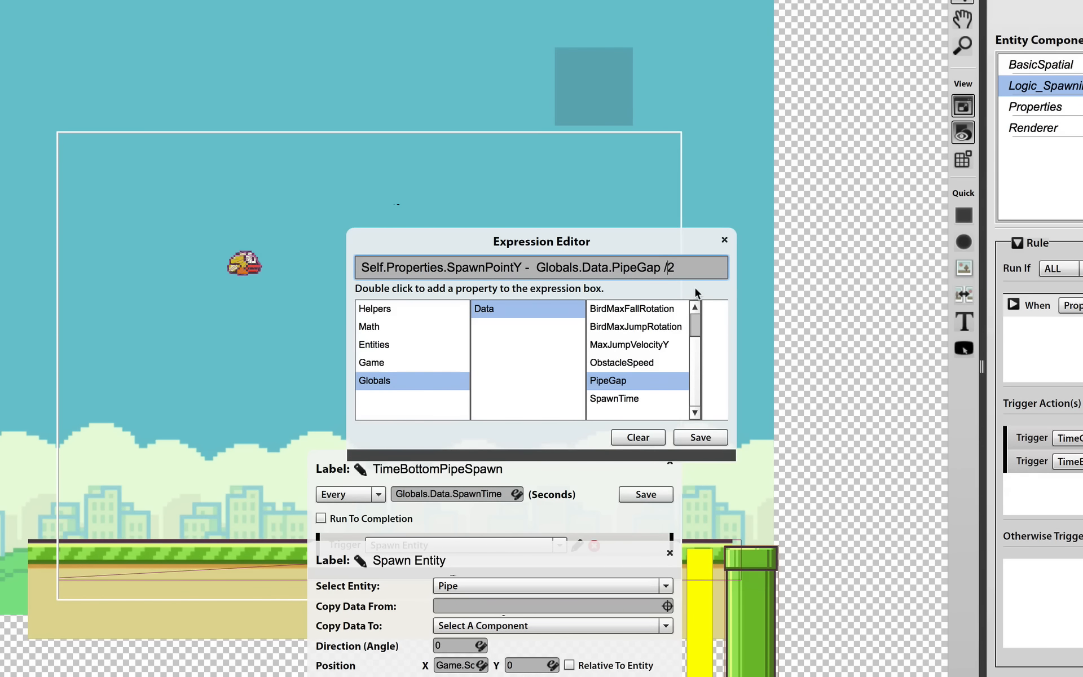
key("BackSpace")
key("BackSpace")
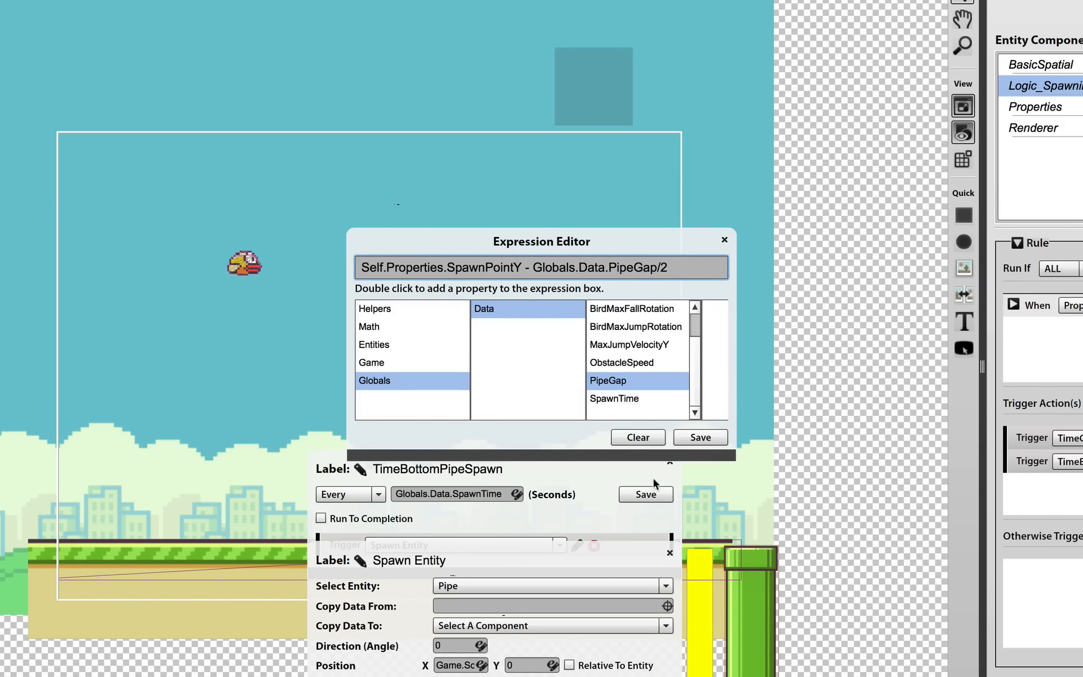
left_click(700, 437)
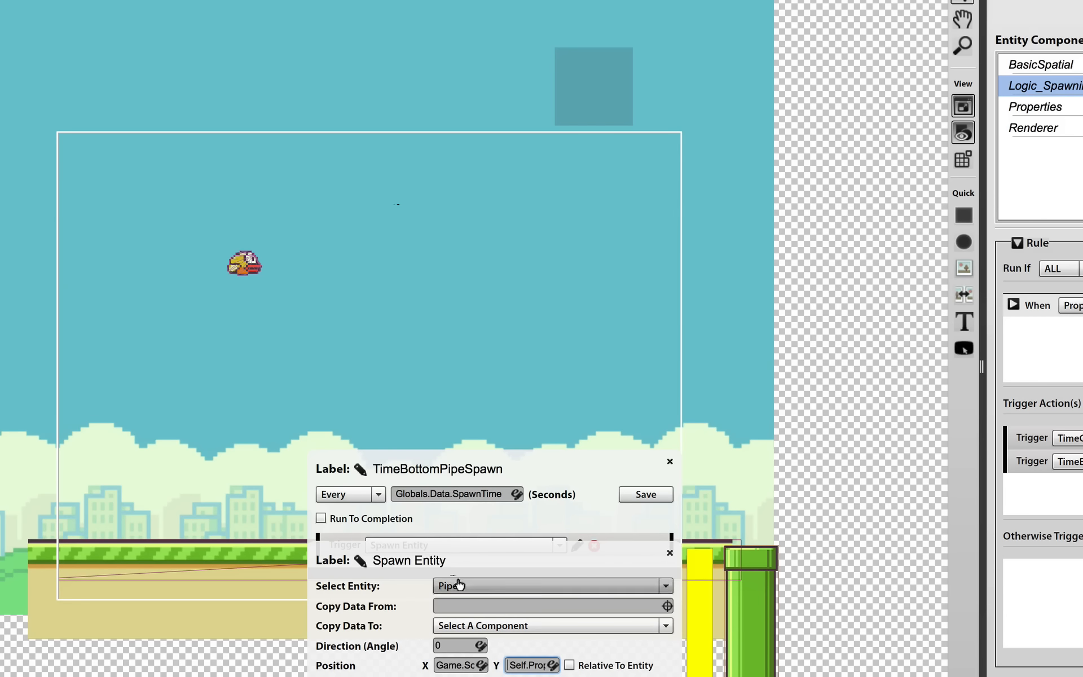
Rename the Spawn Entity action as SpawnBottomPipe, and save both the action and the TimeBottomPipeSpawn timer
left_click(360, 560)
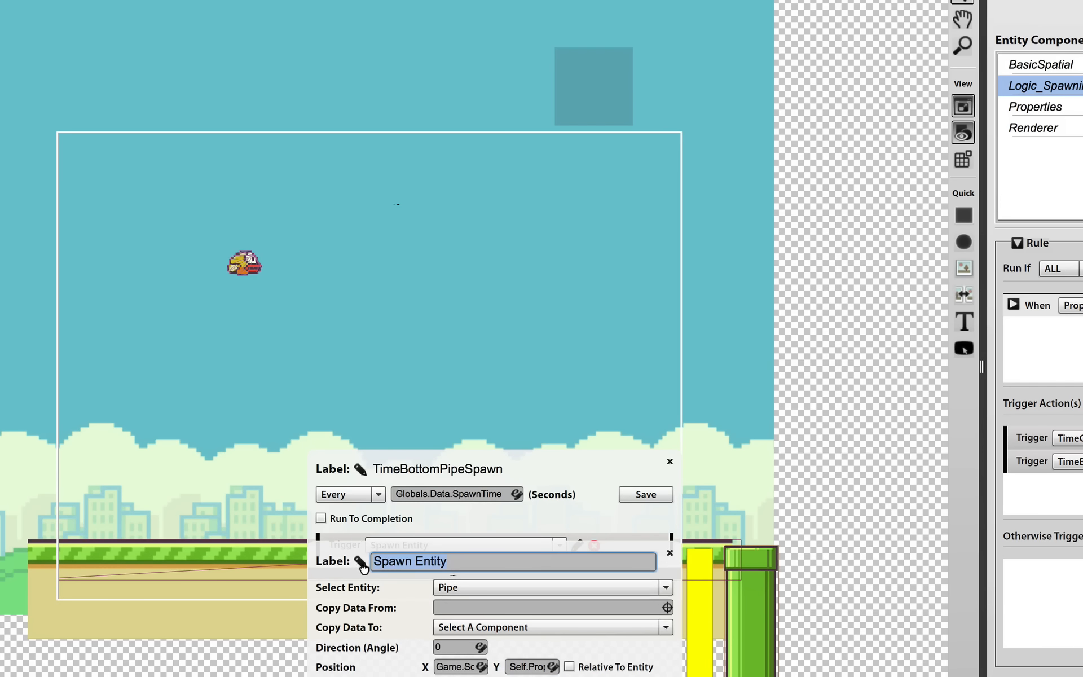
double_click(415, 571)
type("BottomPipe")
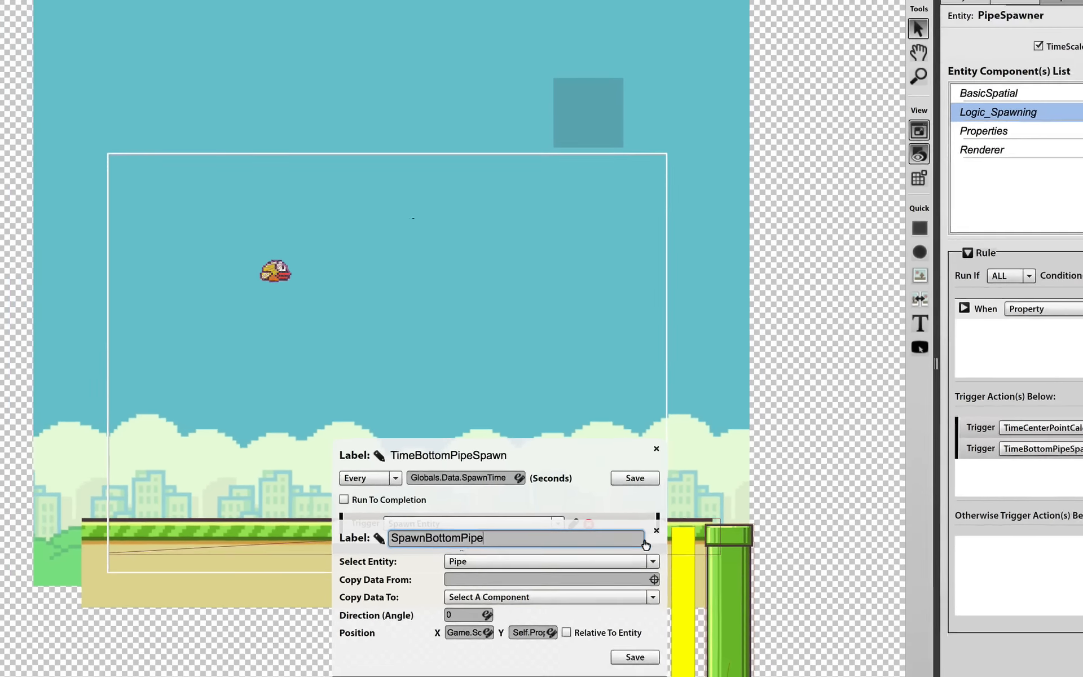
left_click(662, 568)
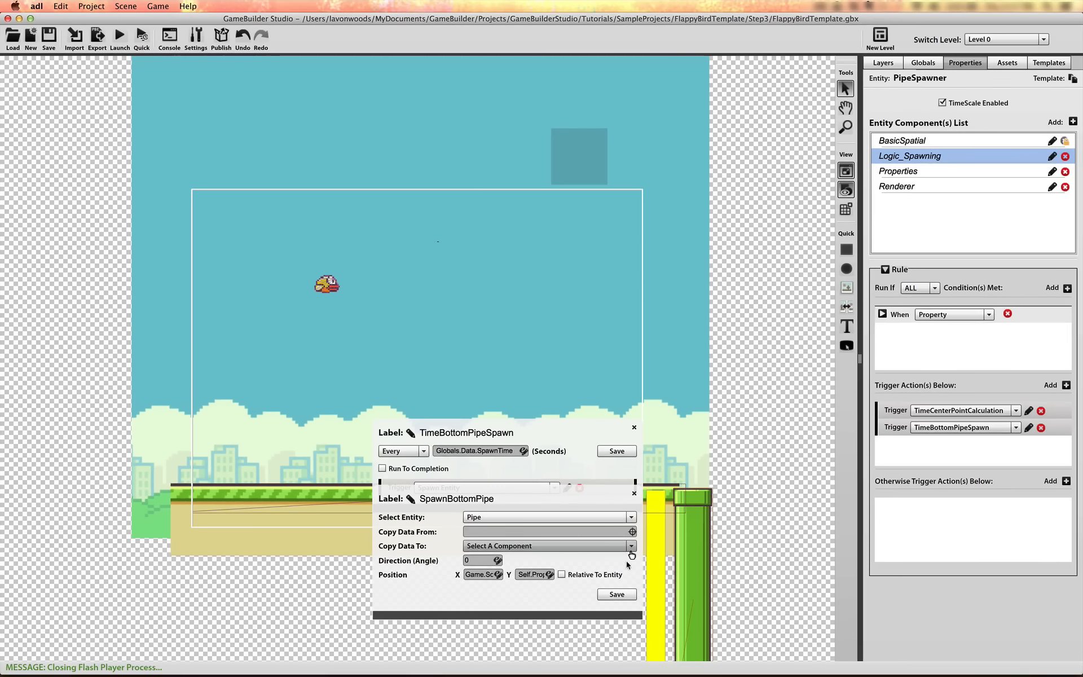
left_click(616, 594)
left_click(616, 450)
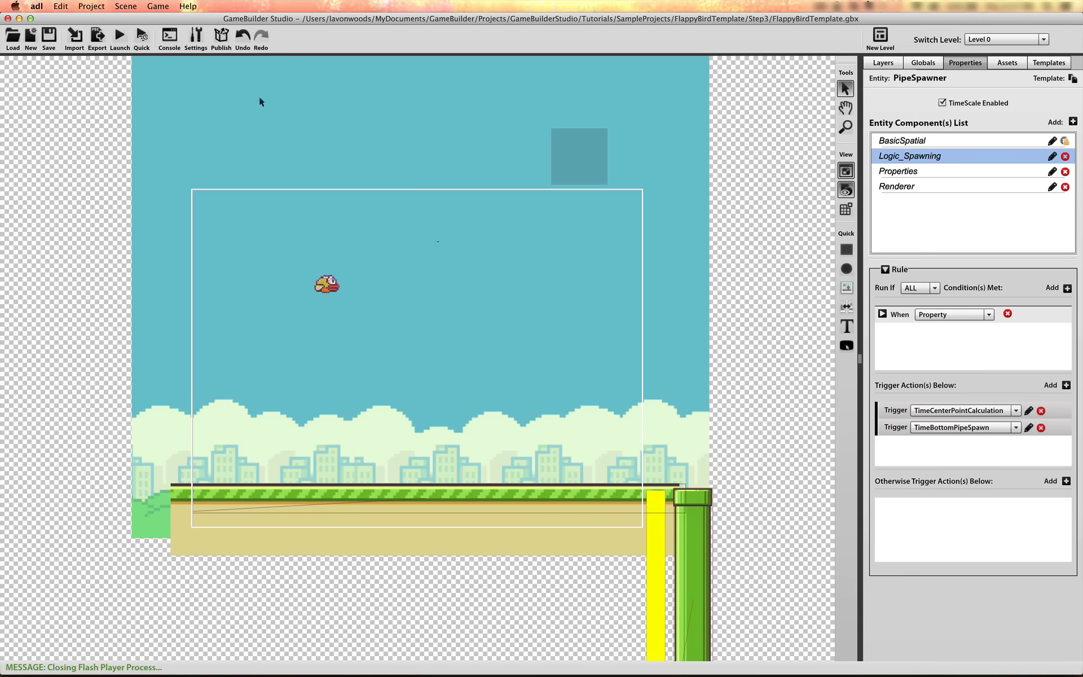
Launch the game, make the bird flap to check how the bottom pipes spawn, and close the test window
left_click(121, 36)
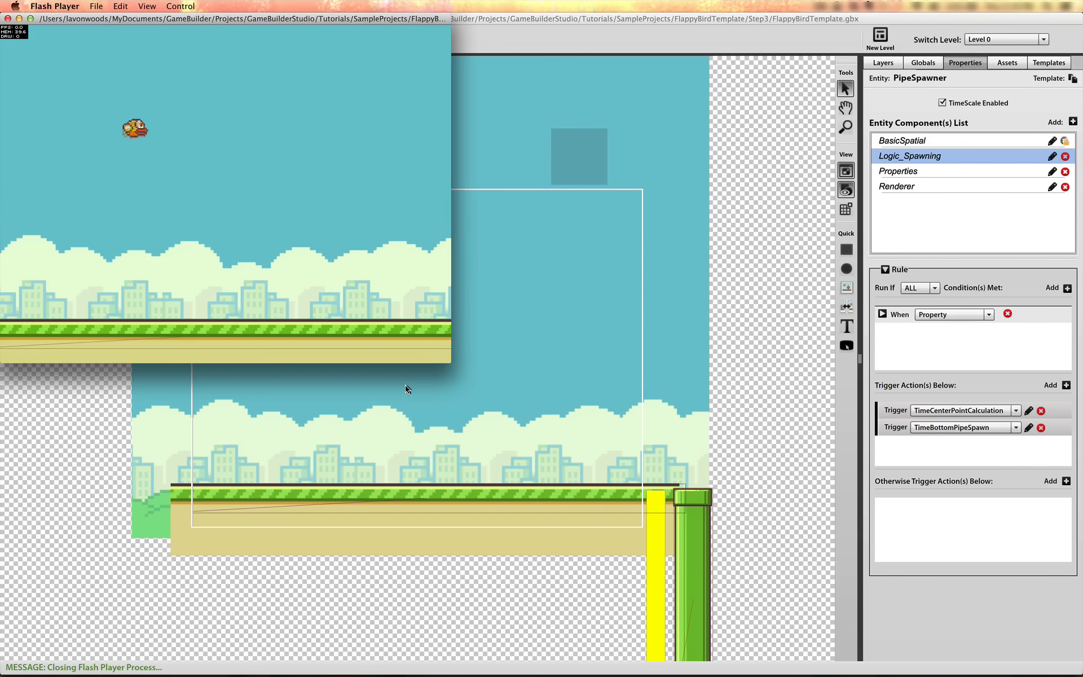
left_click(264, 221)
left_click(265, 221)
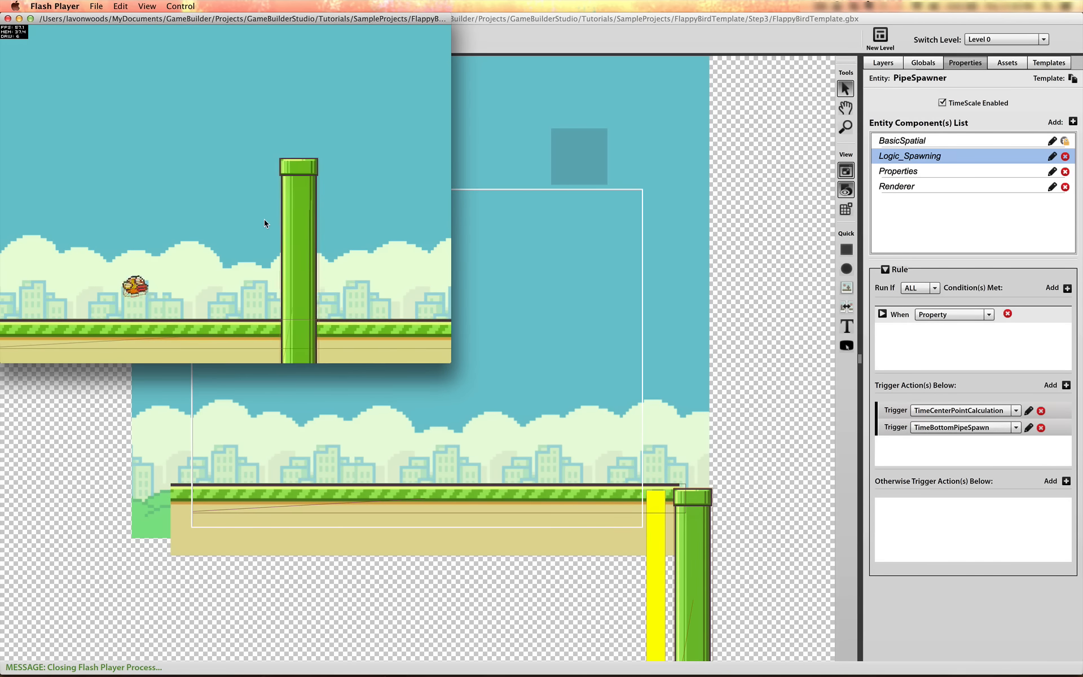
left_click(265, 221)
left_click(264, 221)
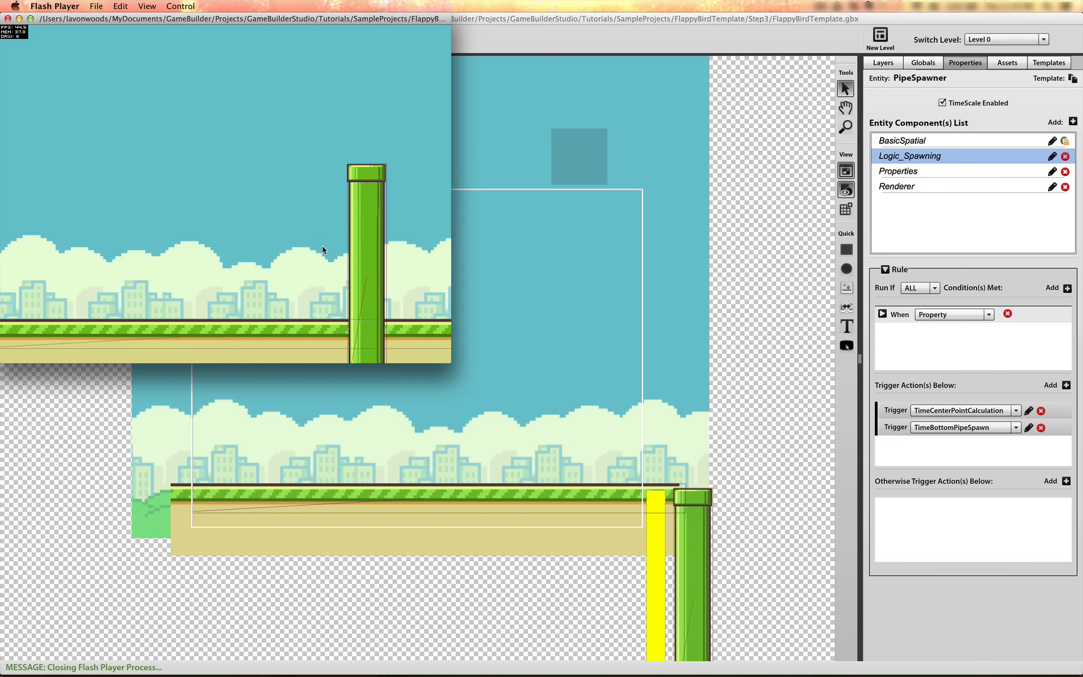
left_click(8, 18)
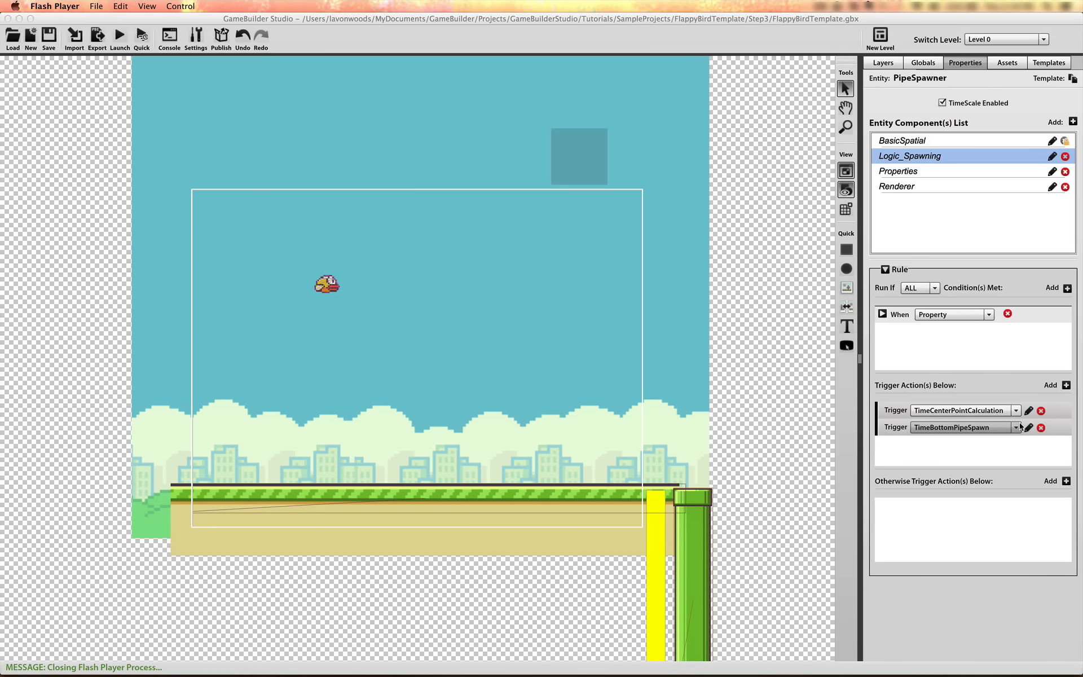
In TimeCenterPointCalculation's SetRandomSpawnPoint action, change the expression to randomRange( 270, Game.Screen.height - 270 ) and save it
left_click(1029, 410)
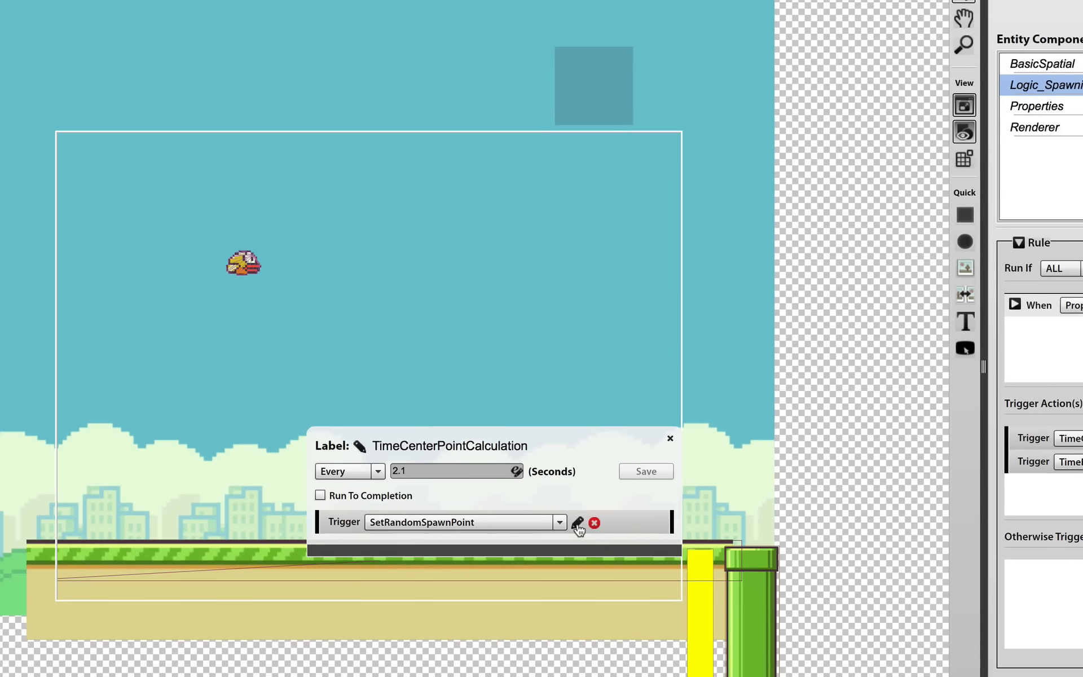
left_click(577, 525)
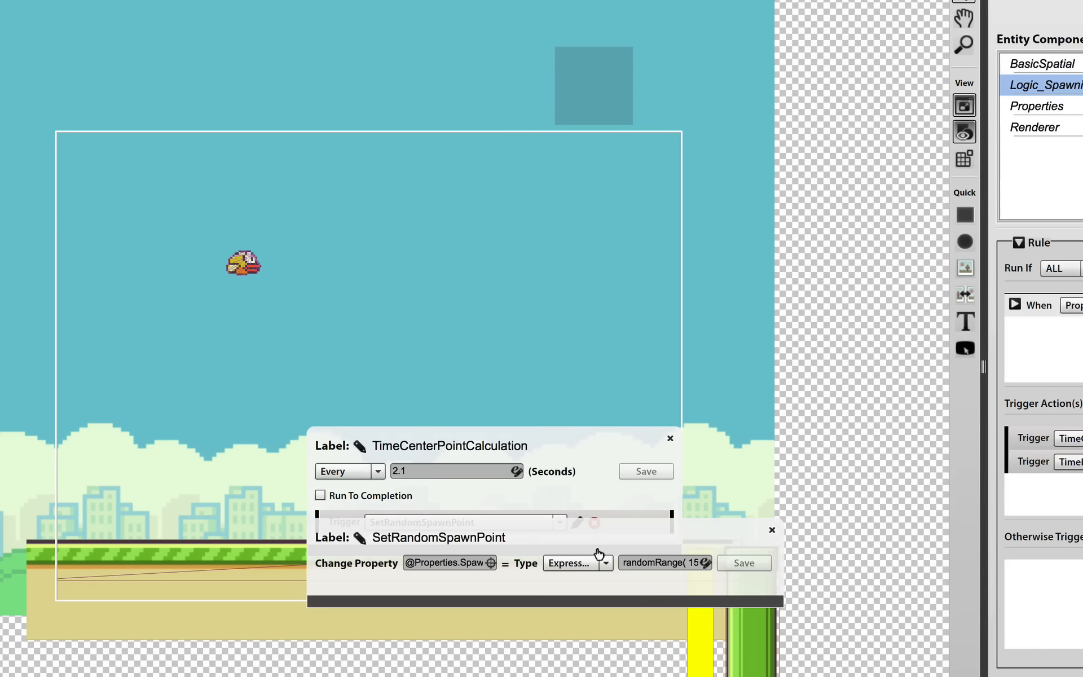
left_click(706, 563)
left_click(453, 267)
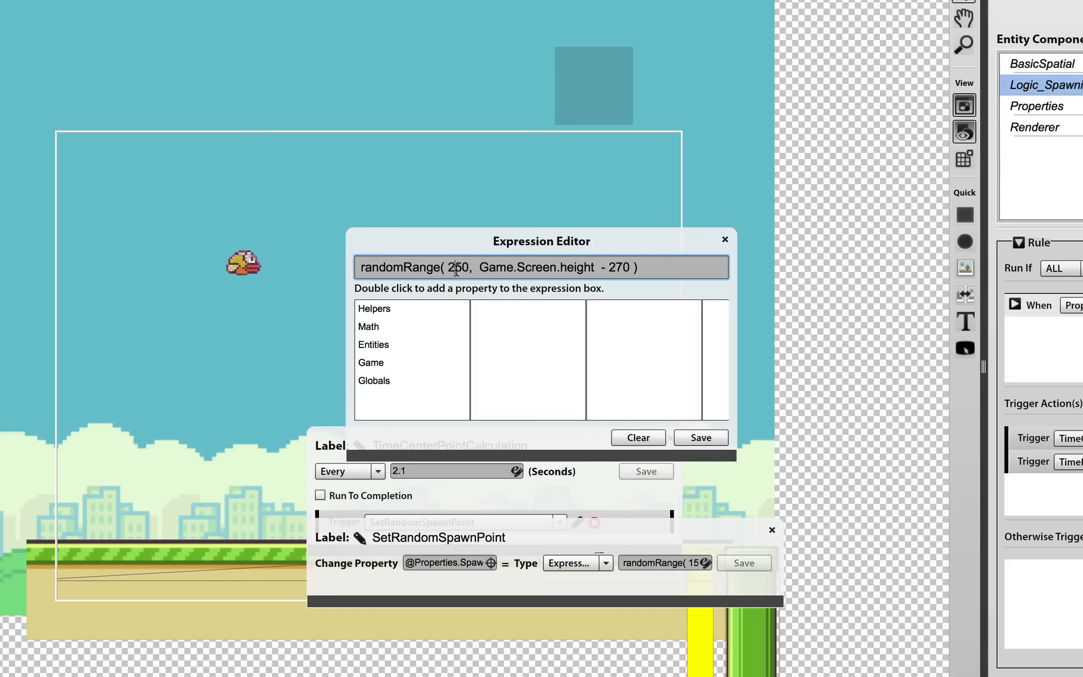
left_click(701, 438)
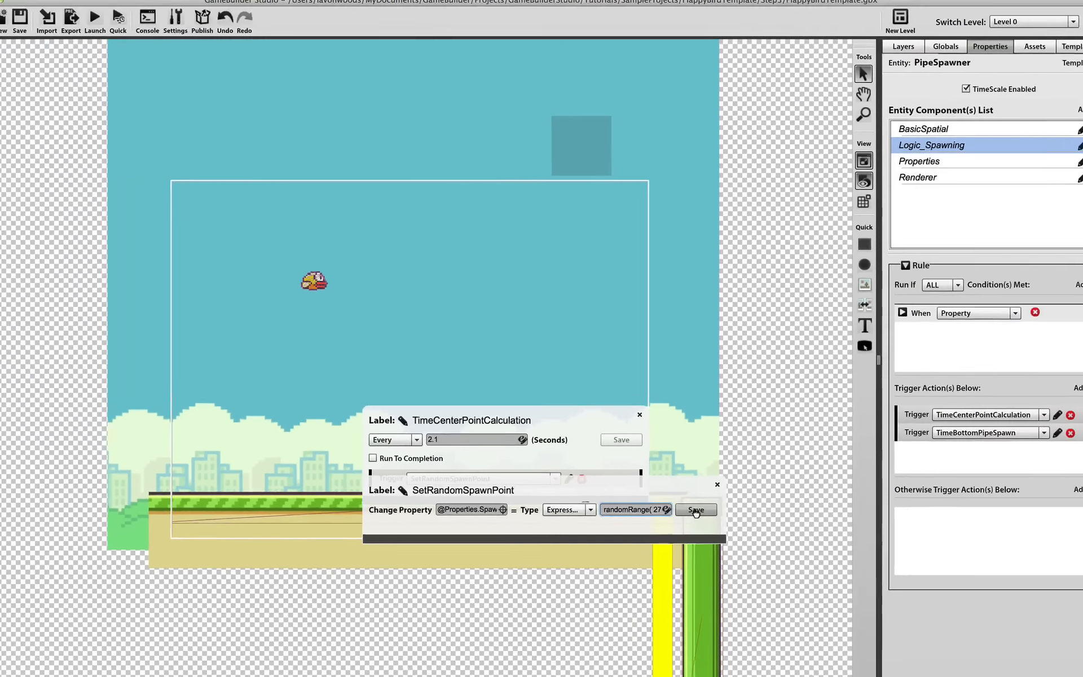
left_click(744, 563)
left_click(633, 412)
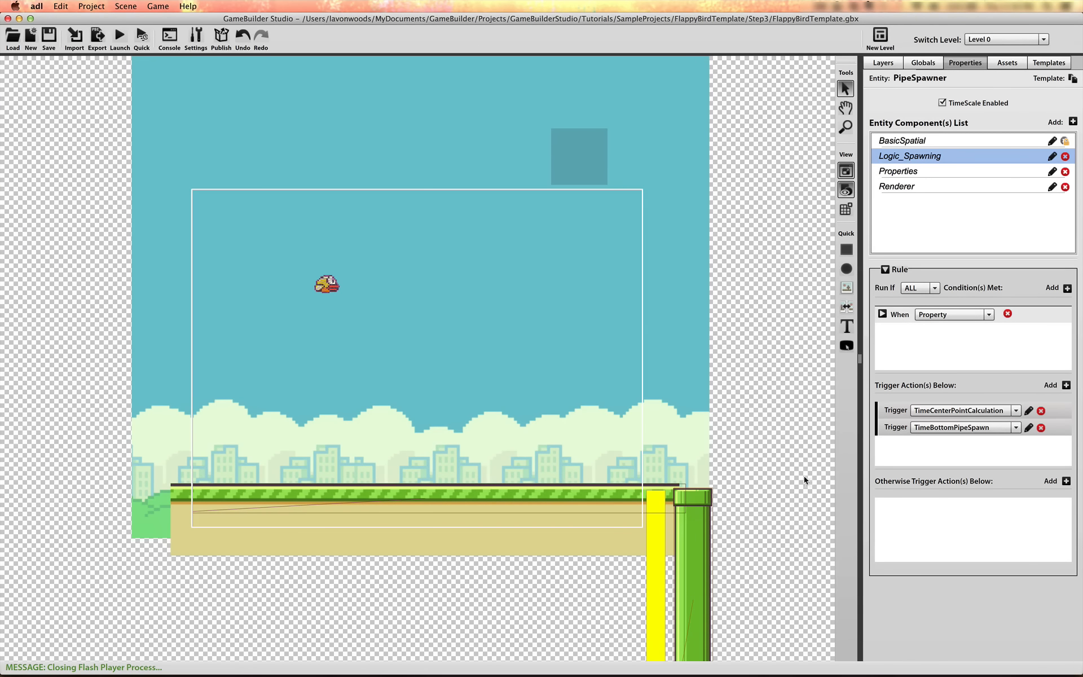
Add a third trigger action of type Timer to the PipeSpawner rule and label it TimeTopPipeSpawn
left_click(1067, 386)
left_click(1015, 445)
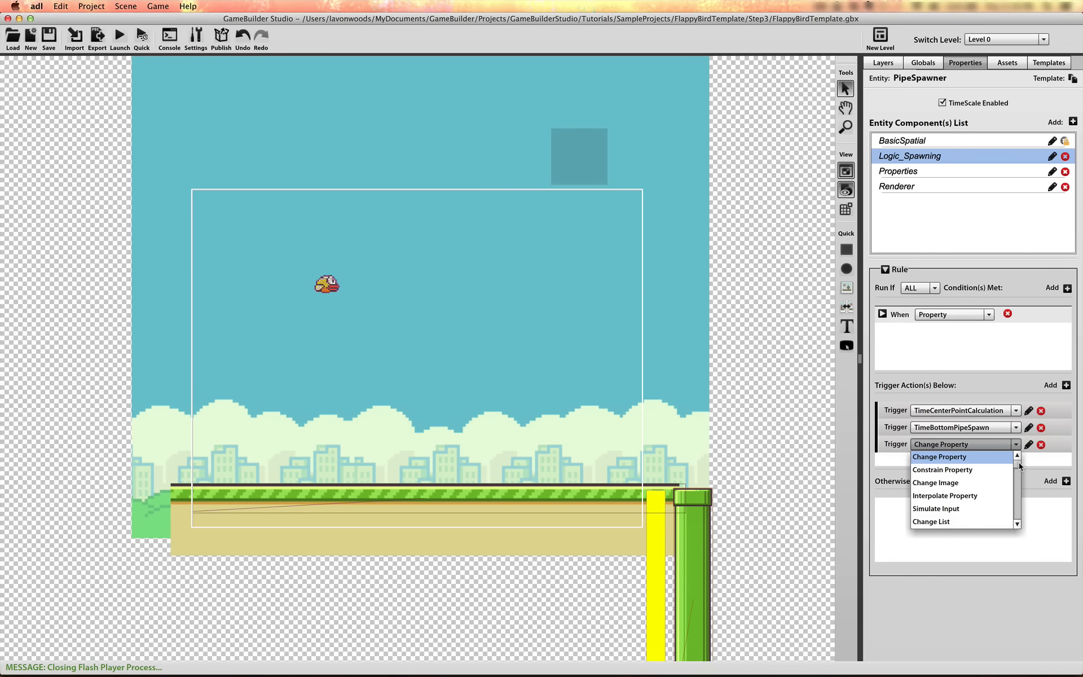
left_click_drag(1019, 462, 1019, 476)
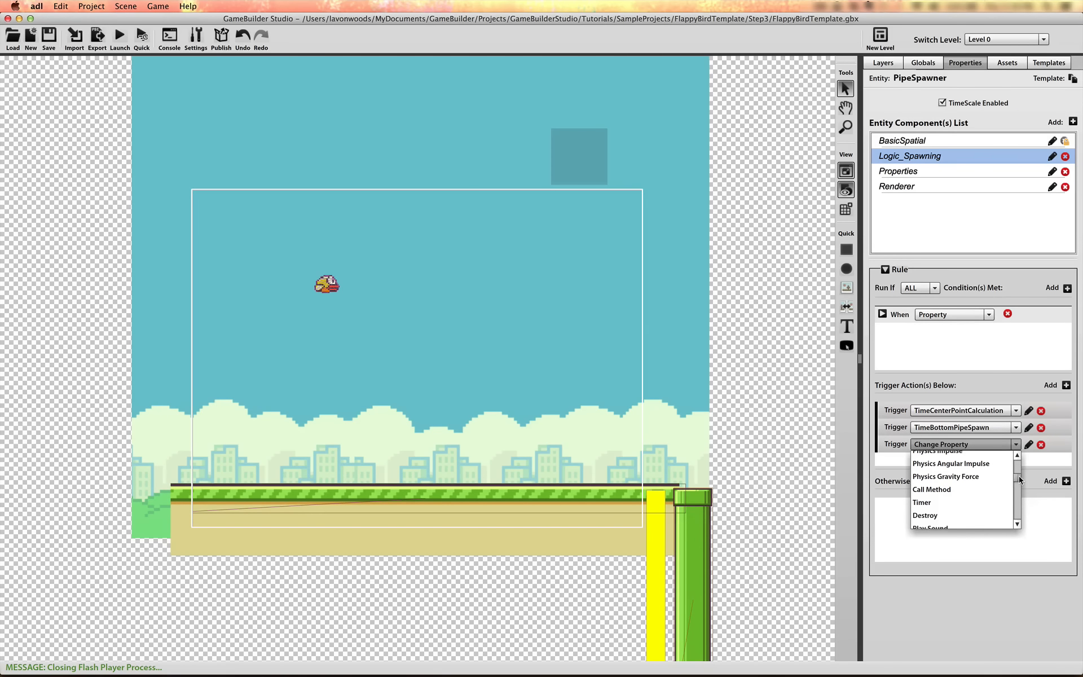
left_click(972, 502)
left_click(1029, 444)
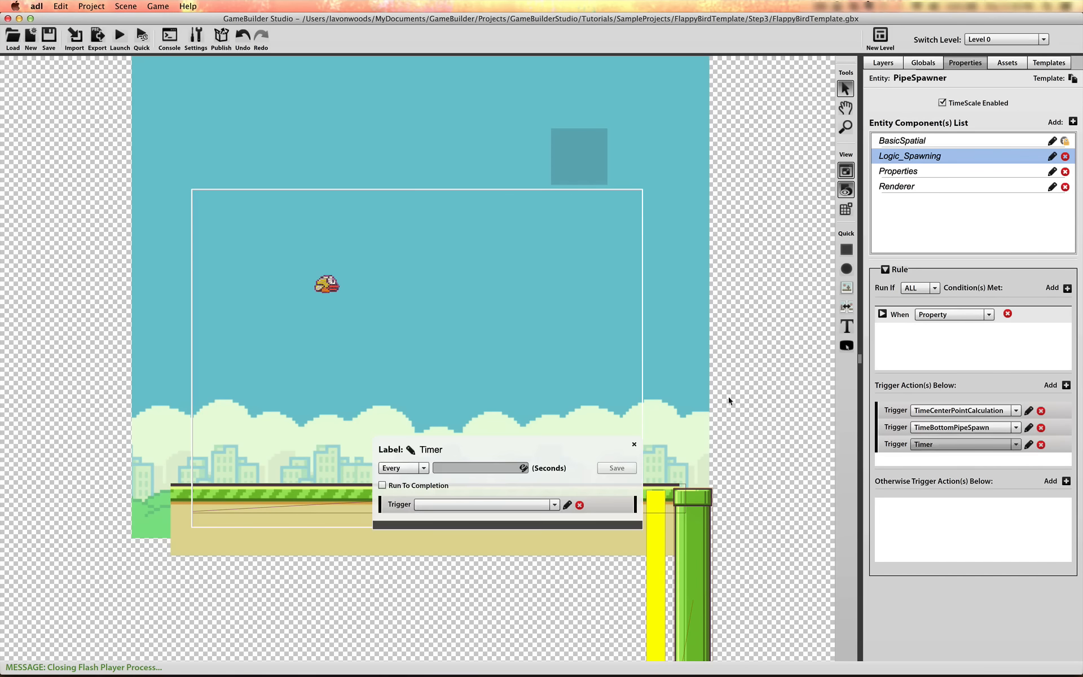
left_click(410, 451)
type("TopPipeSpaw")
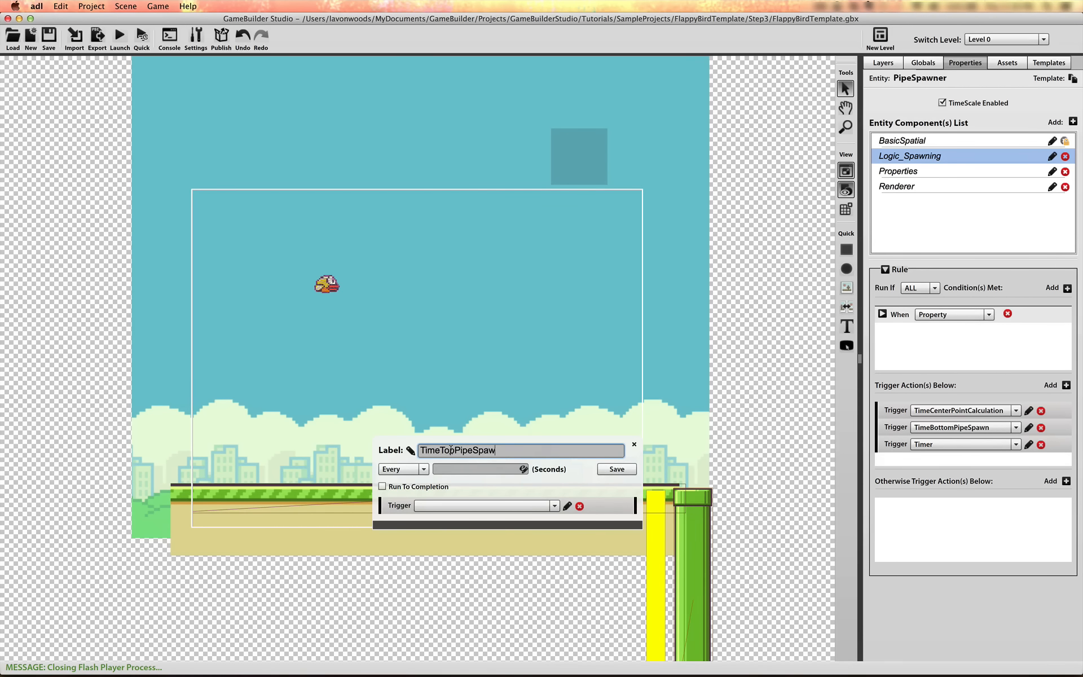
type("imeTopPipeSpawn")
key("Return")
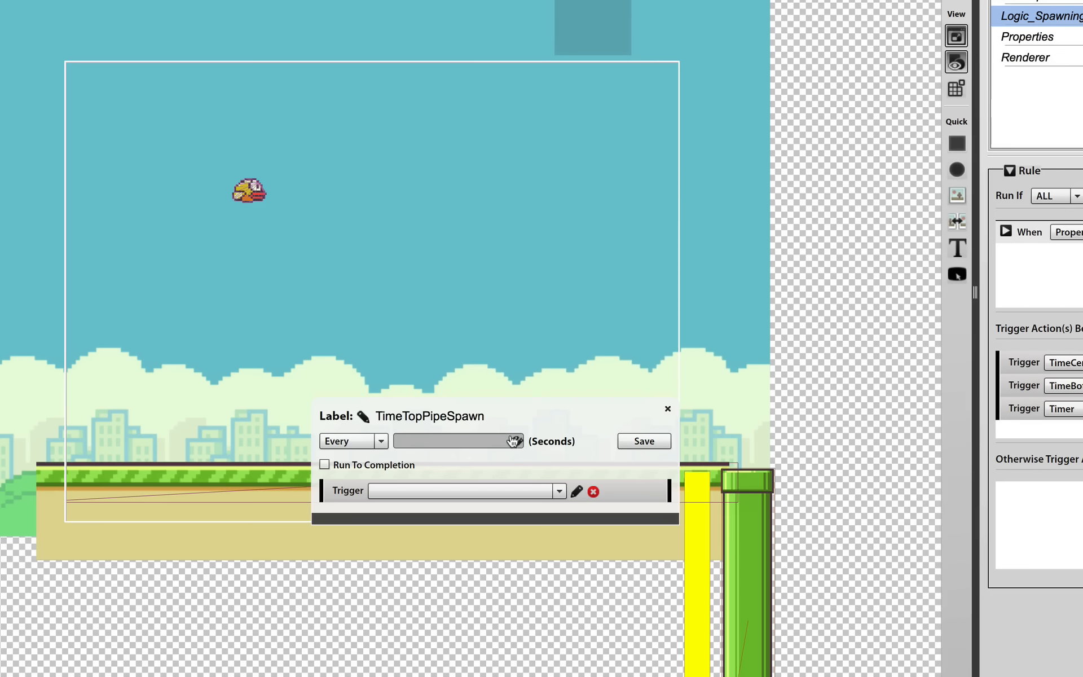
Set the TimeTopPipeSpawn timer's interval to Globals.Data.SpawnTime seconds and save the timer
left_click(523, 468)
left_click(402, 304)
left_click(533, 235)
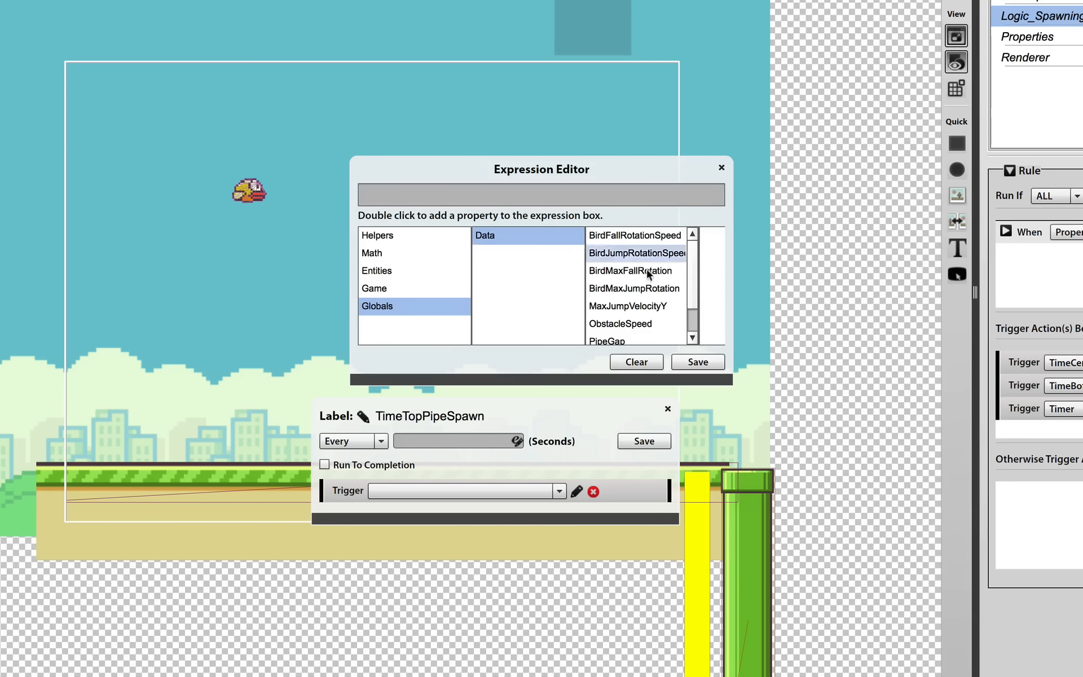
double_click(632, 325)
left_click(700, 361)
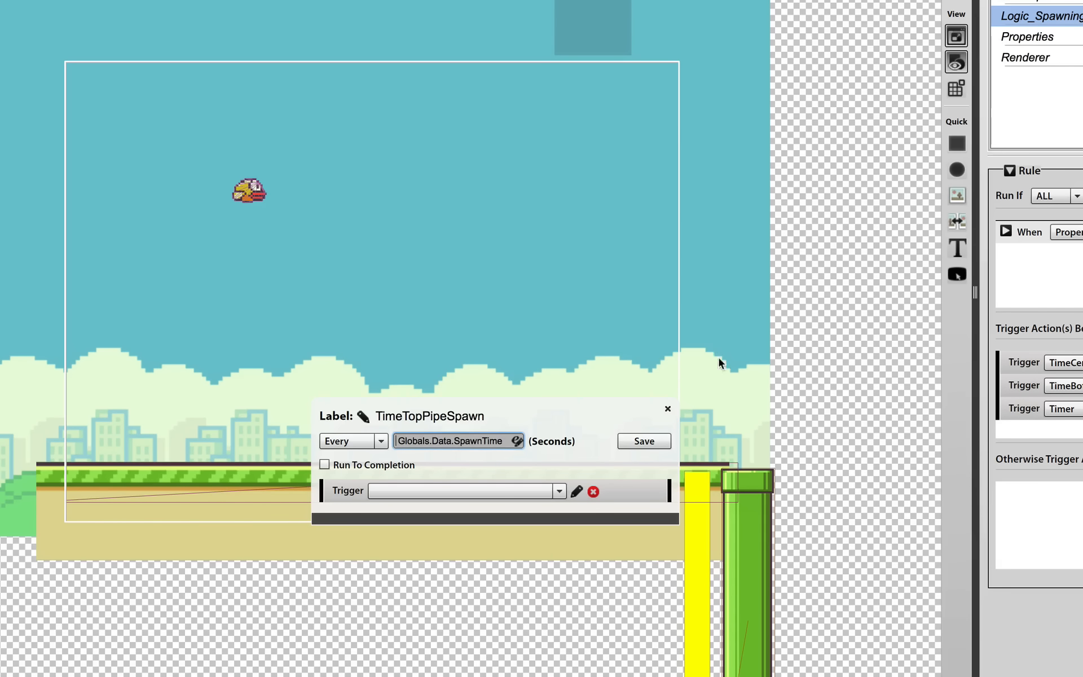
left_click(644, 442)
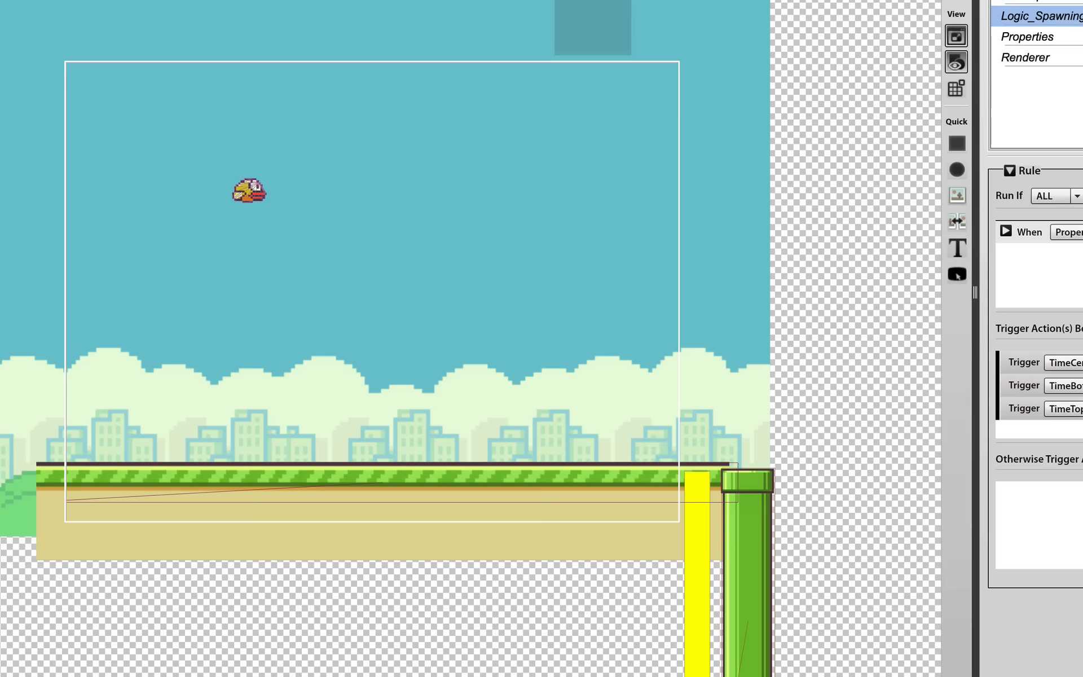
Make the TimeTopPipeSpawn timer trigger a Spawn Entity action with Pipe as the spawned entity
left_click(558, 491)
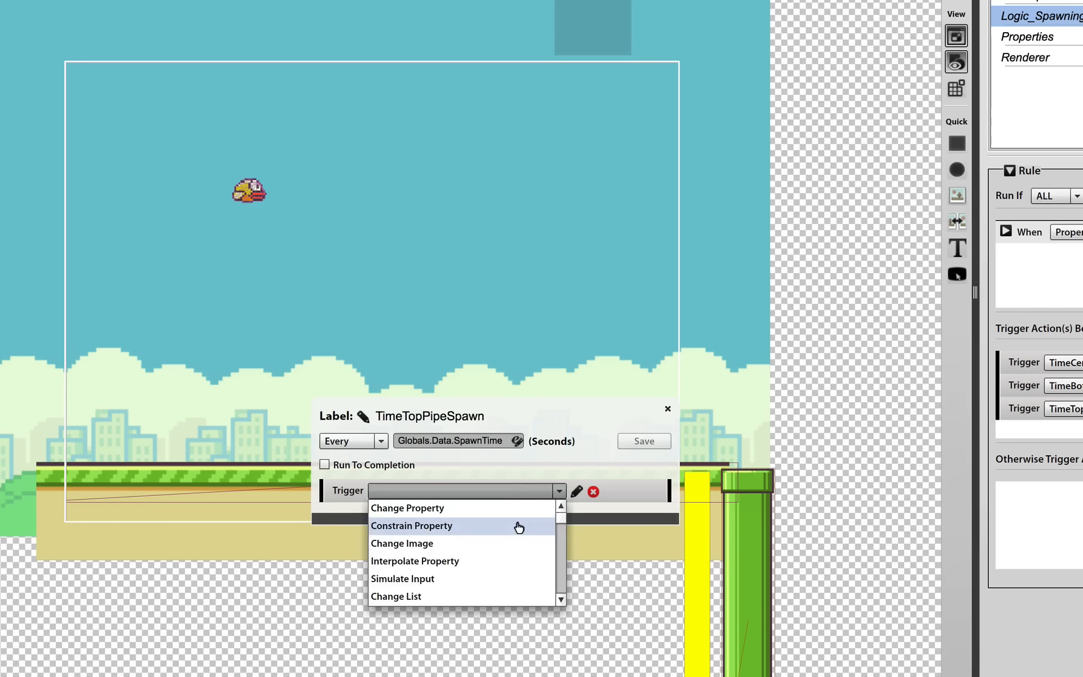
left_click_drag(568, 528, 561, 554)
left_click(476, 562)
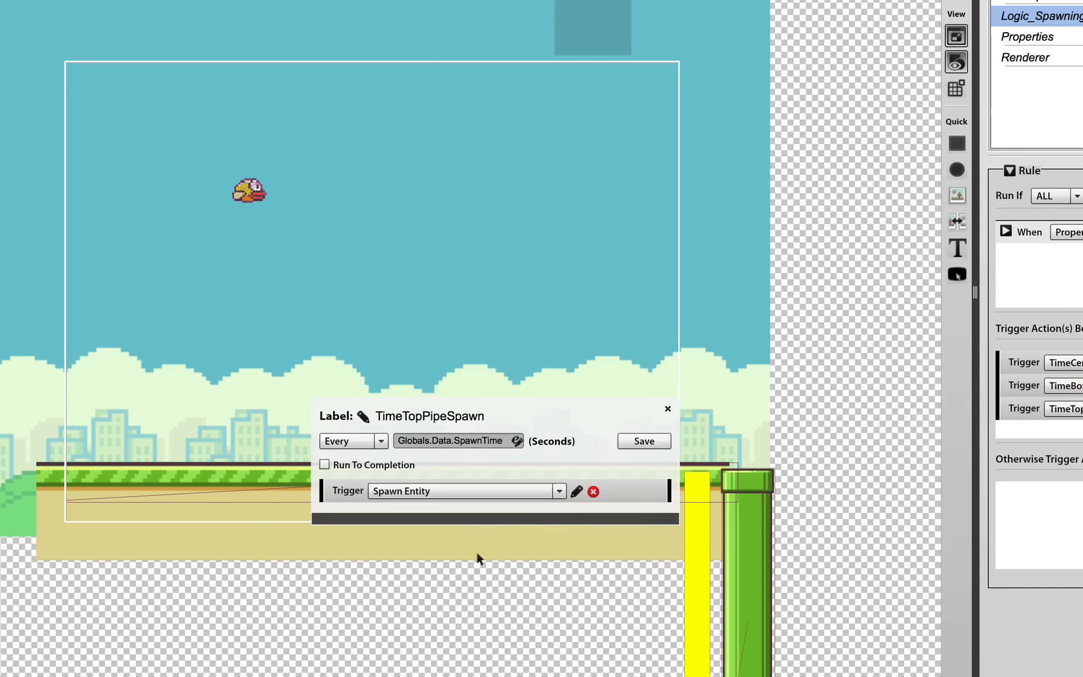
left_click(574, 493)
left_click(472, 530)
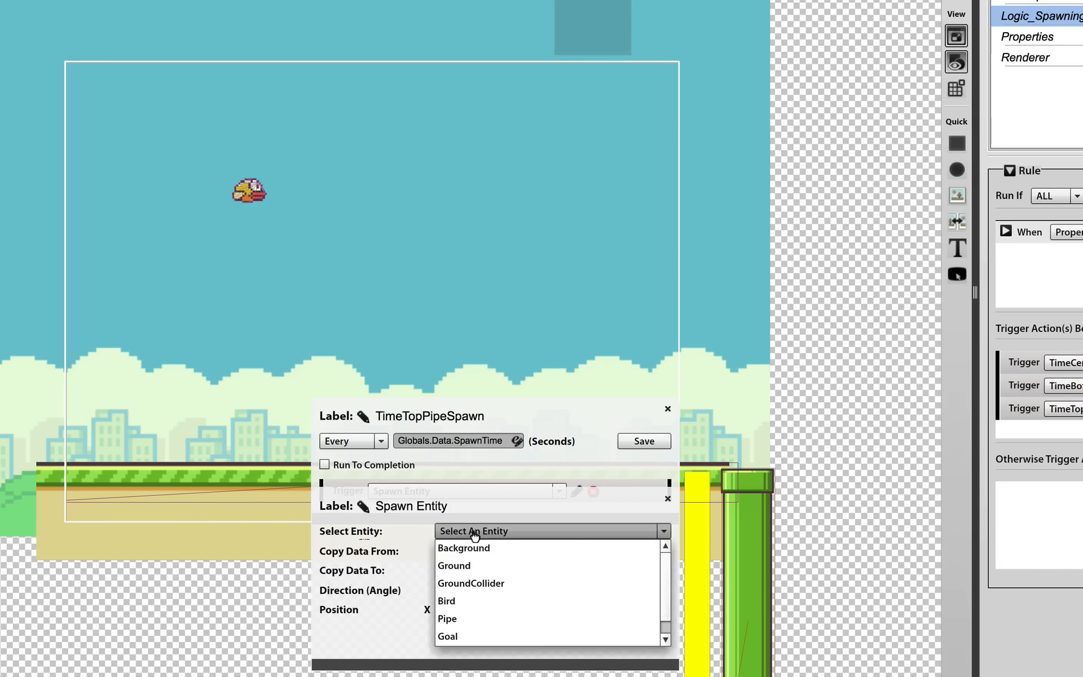
left_click(485, 619)
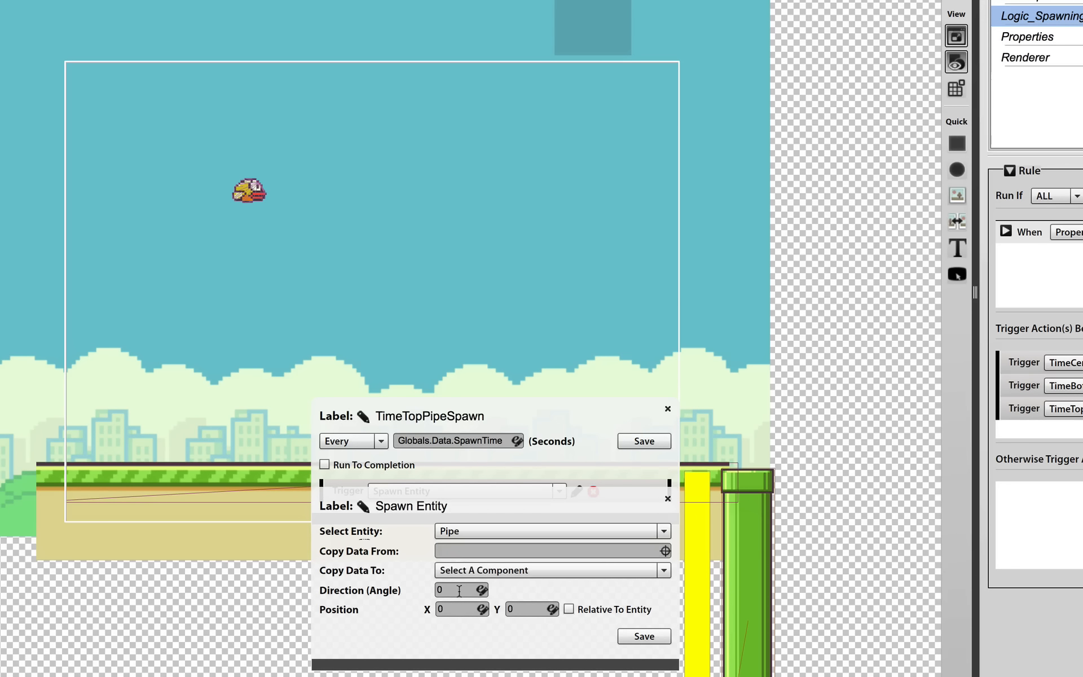
Set the top pipe's spawn direction angle to -180
left_click(441, 590)
left_click(454, 609)
left_click(442, 589)
Set the top pipe's X position to Game.Screen.width in place of the default value and save the expression
left_click(482, 609)
left_click(430, 292)
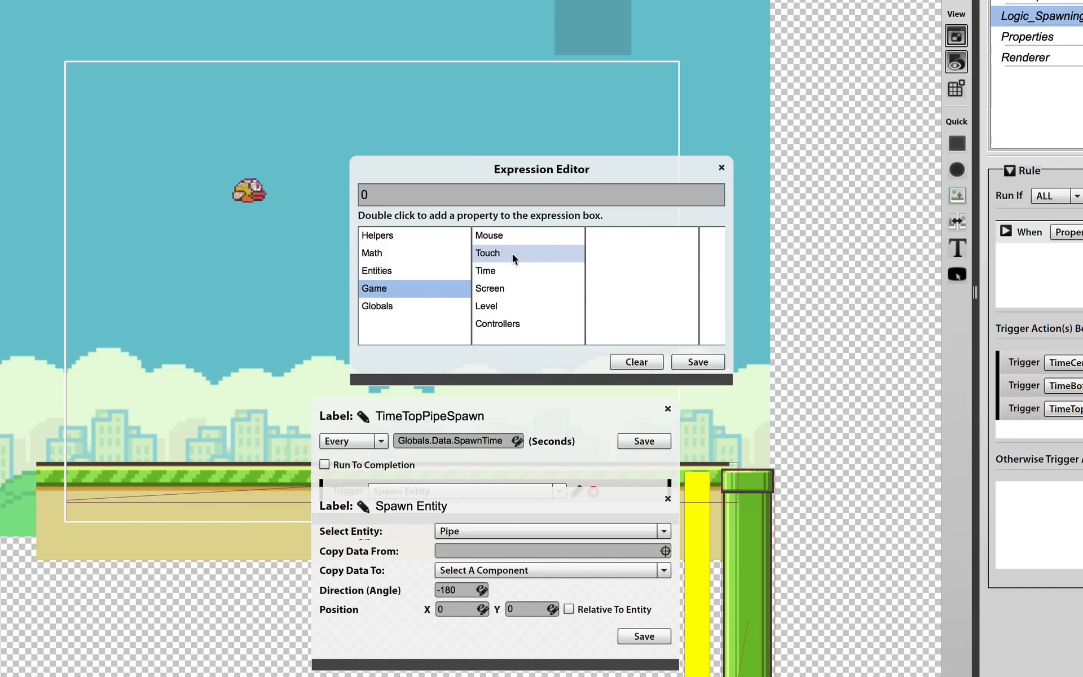
left_click(514, 287)
double_click(605, 235)
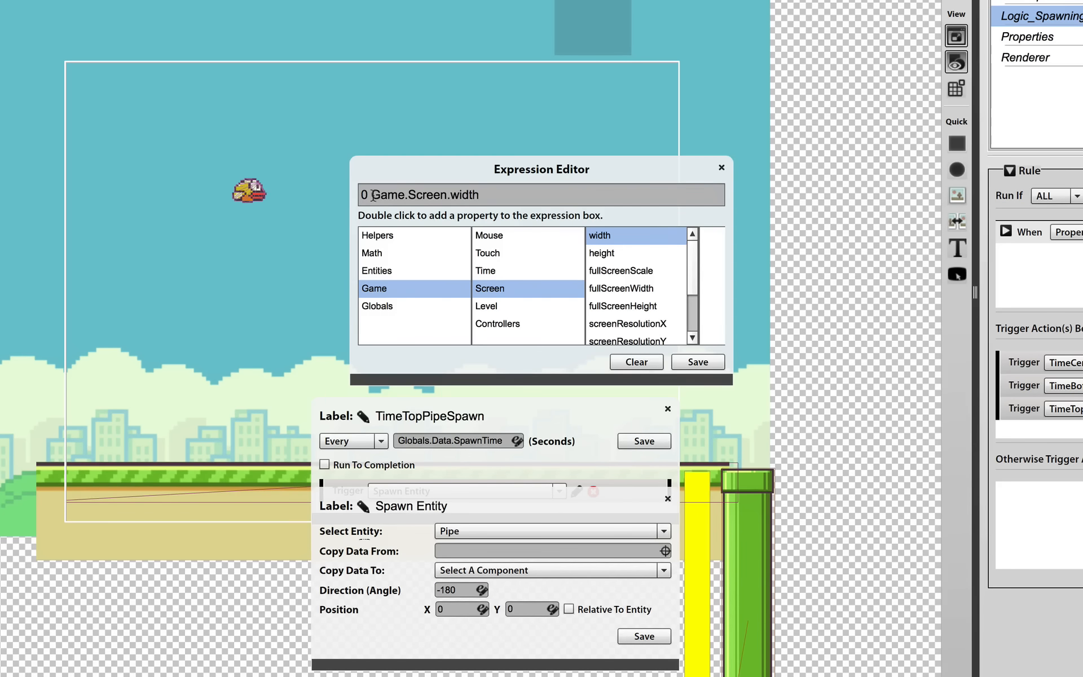
left_click(372, 194)
key("BackSpace")
key("BackSpace")
left_click(700, 363)
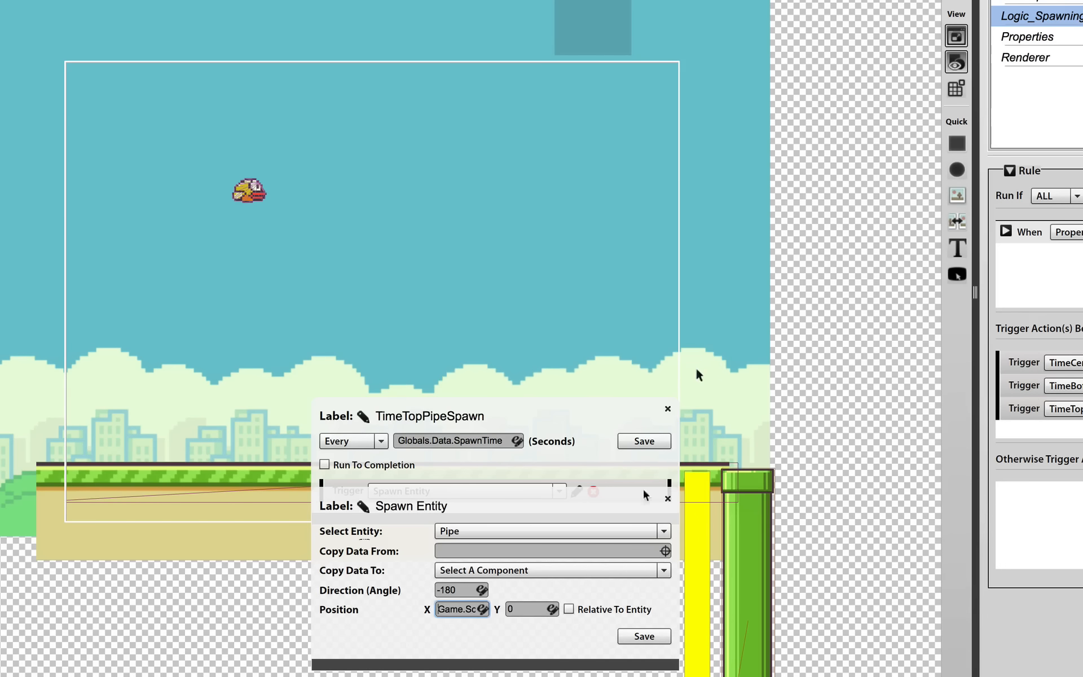
Begin the top pipe's Y position expression with PipeSpawner's SpawnPointY property and a minus sign, replacing the default value
left_click(553, 609)
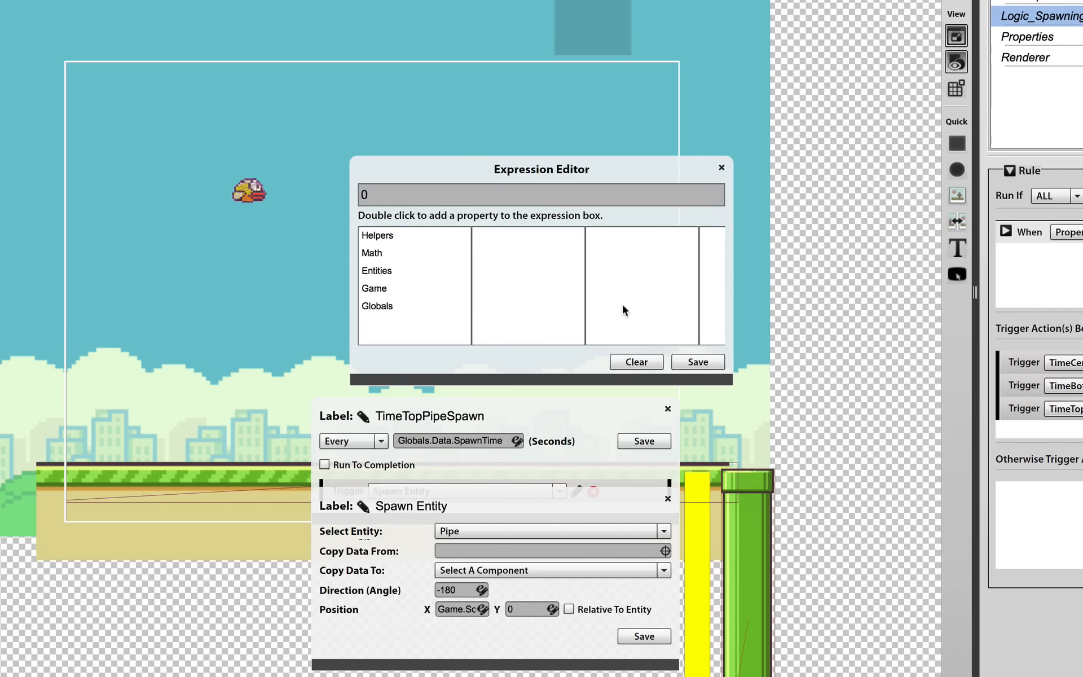
left_click(422, 288)
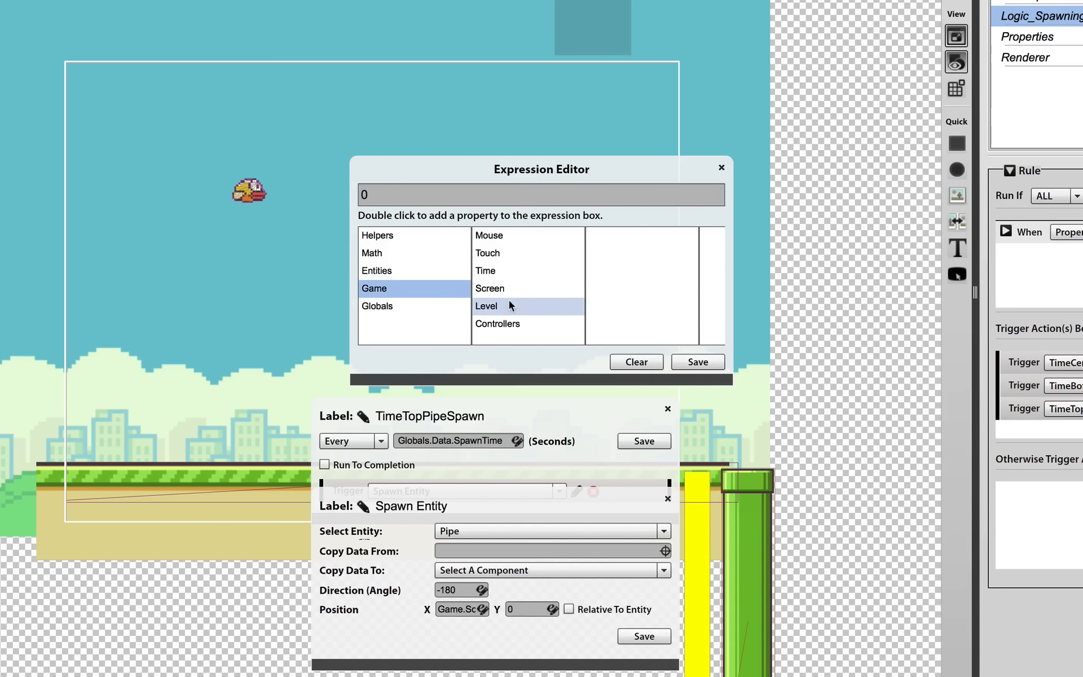
left_click(418, 270)
scroll(515, 299, "down", 1)
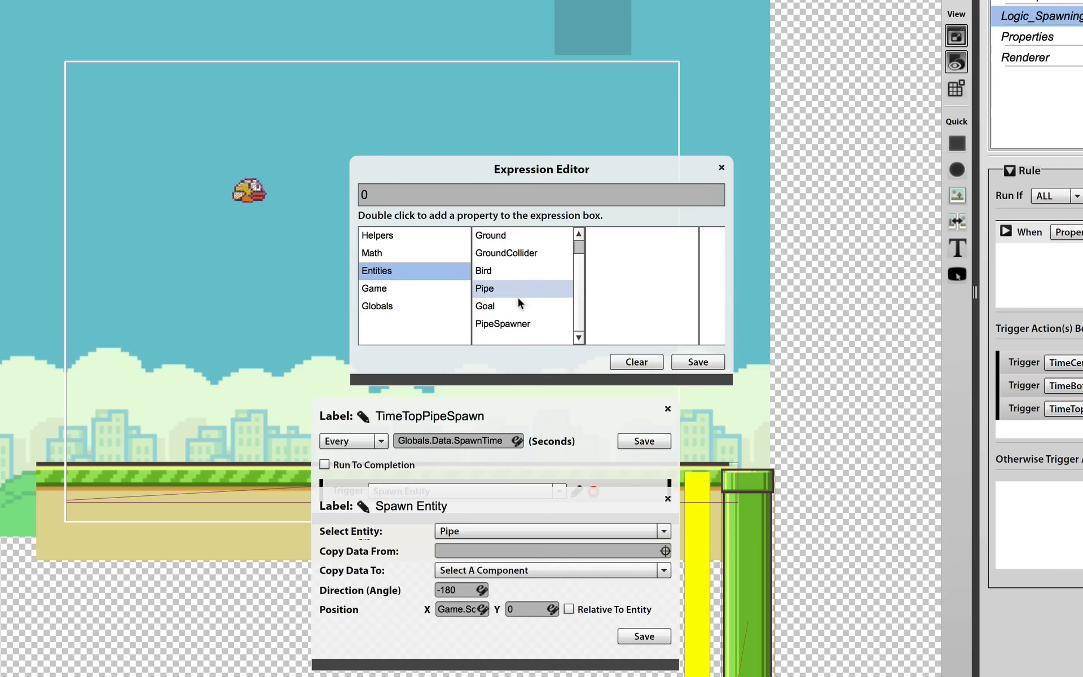
left_click(518, 323)
left_click(652, 267)
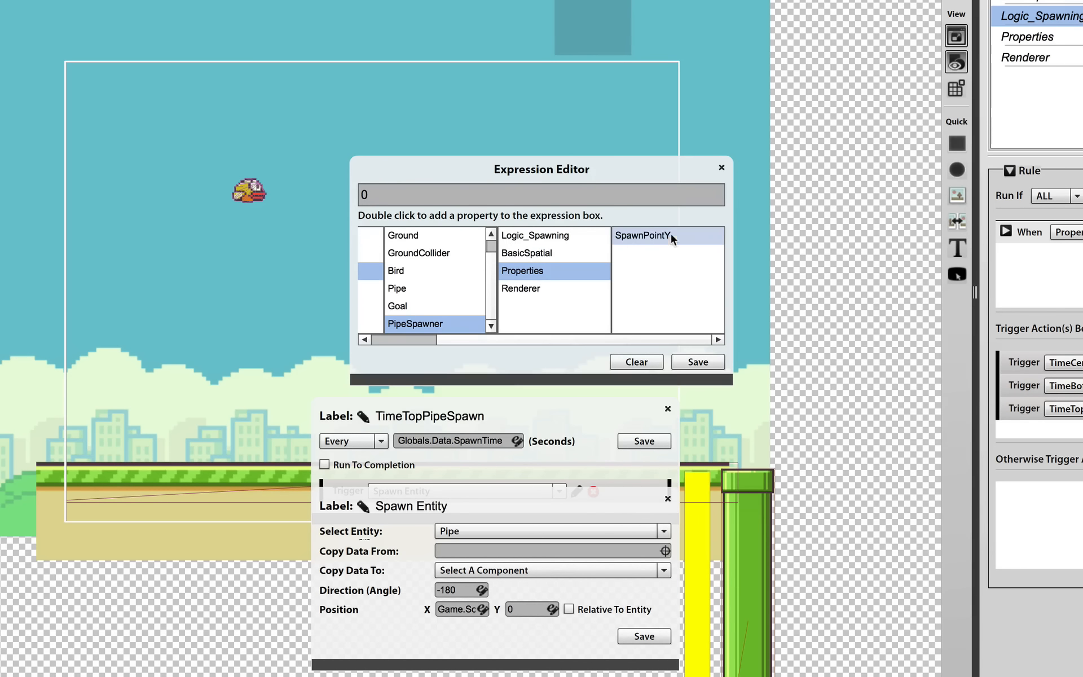
double_click(672, 234)
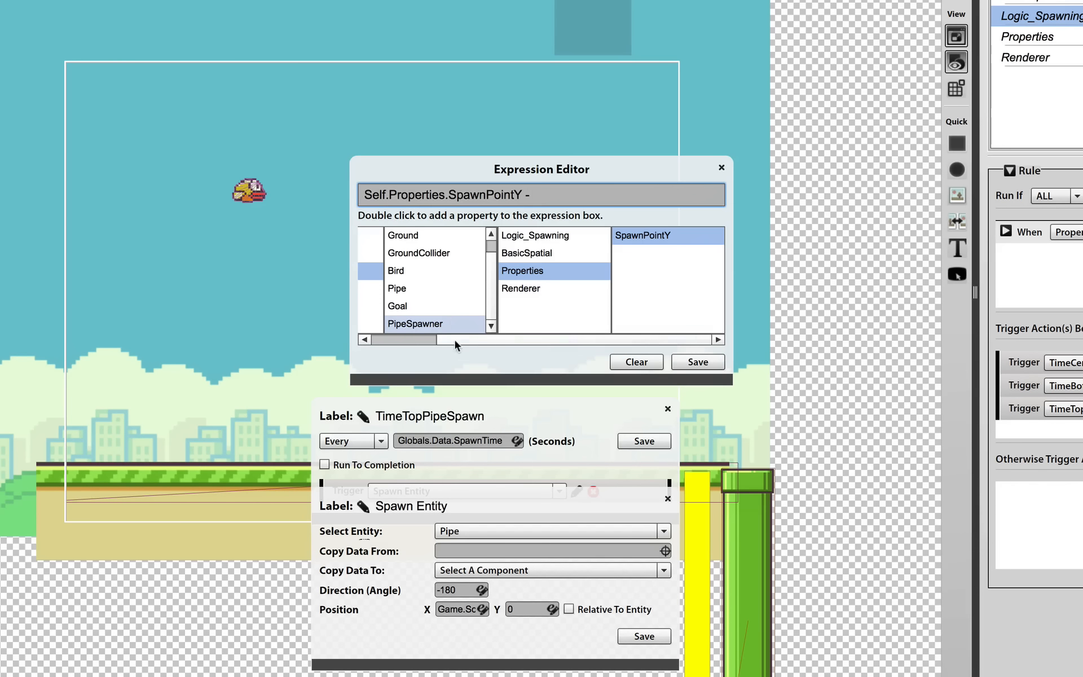
Finish the top pipe's Y expression as Self.Properties.SpawnPointY - Globals.Data.PipeGap/2 and save it
left_click_drag(473, 336, 381, 336)
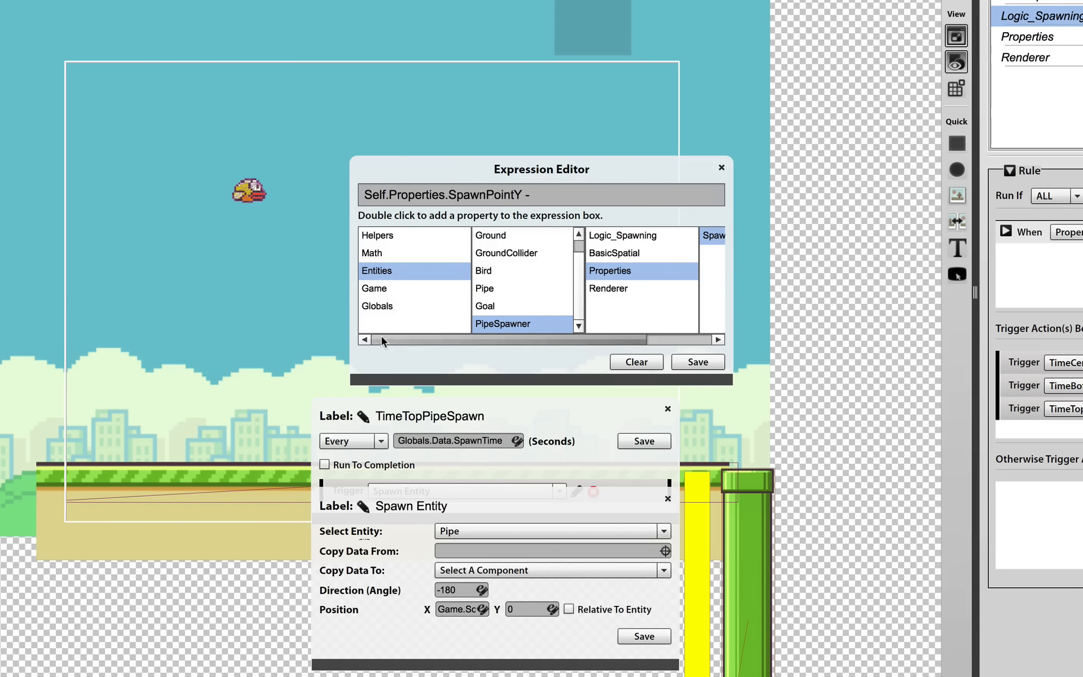
left_click(405, 305)
left_click(520, 234)
scroll(634, 294, "down", 1)
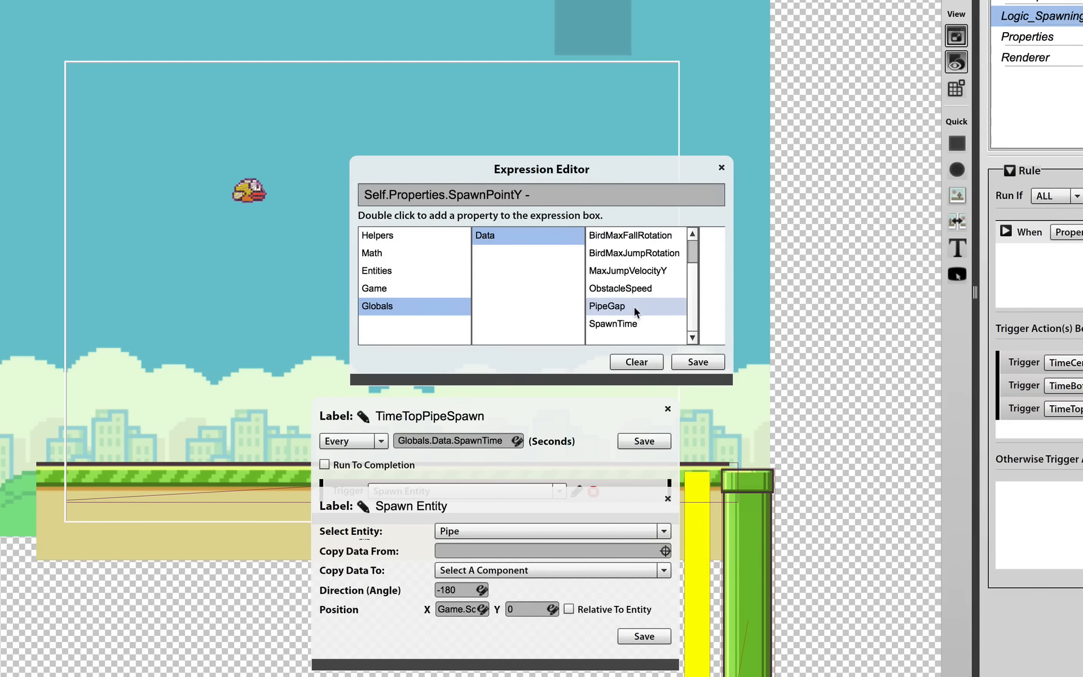
double_click(634, 306)
left_click(675, 198)
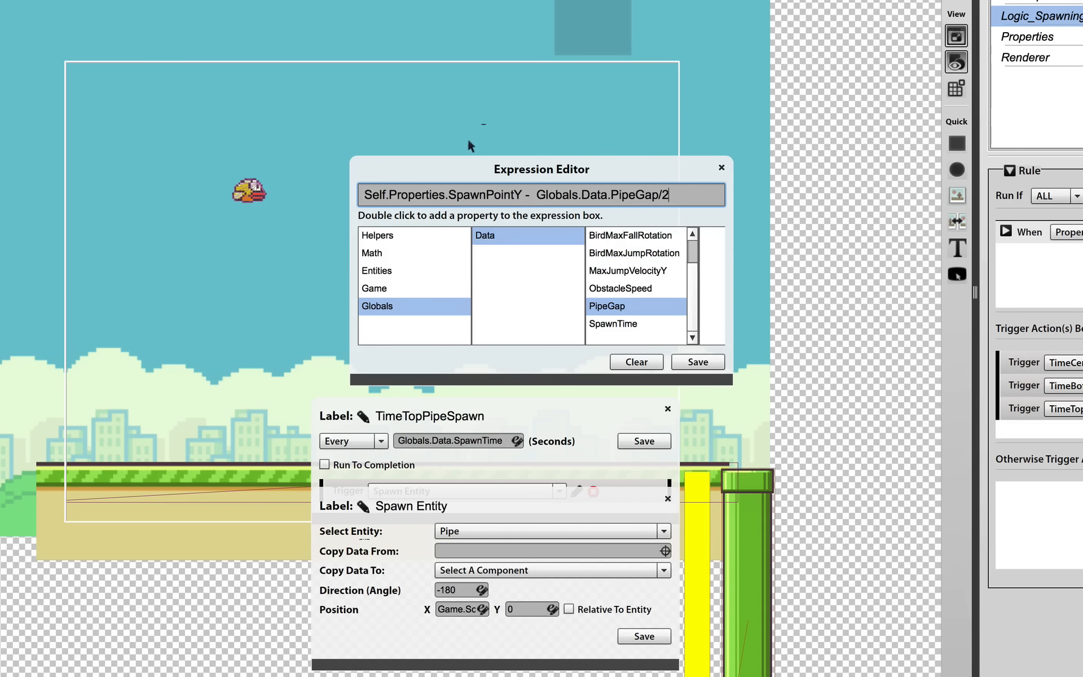
left_click(693, 365)
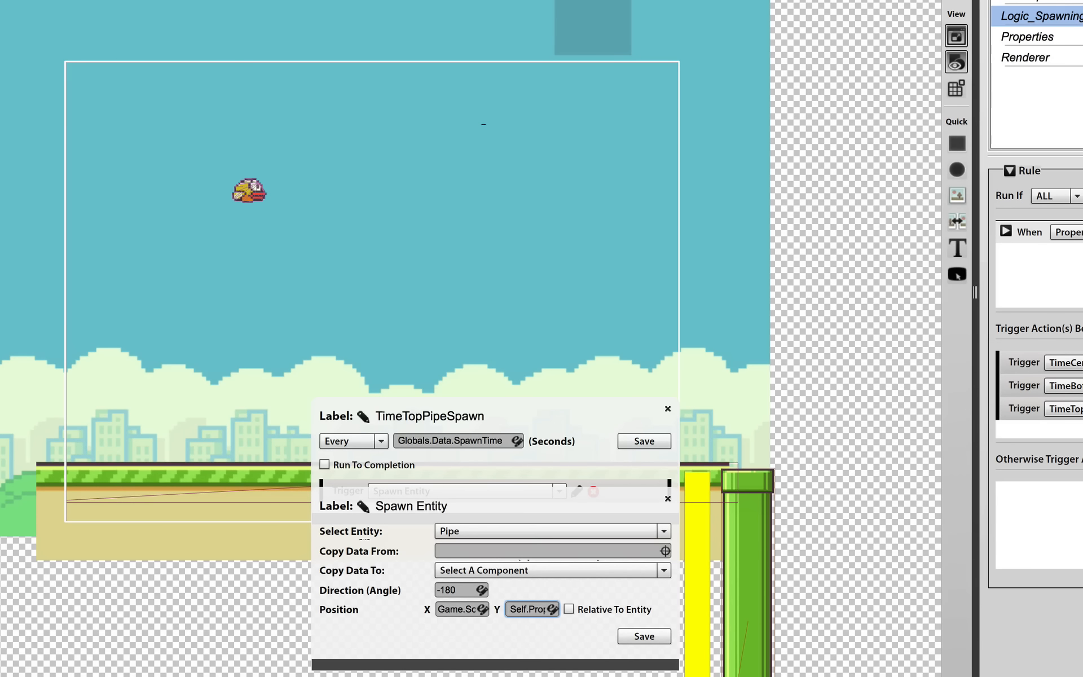
Rename the top pipe's Spawn Entity action to SpawnTopPipe, and save both the action and the TimeTopPipeSpawn timer
left_click(364, 506)
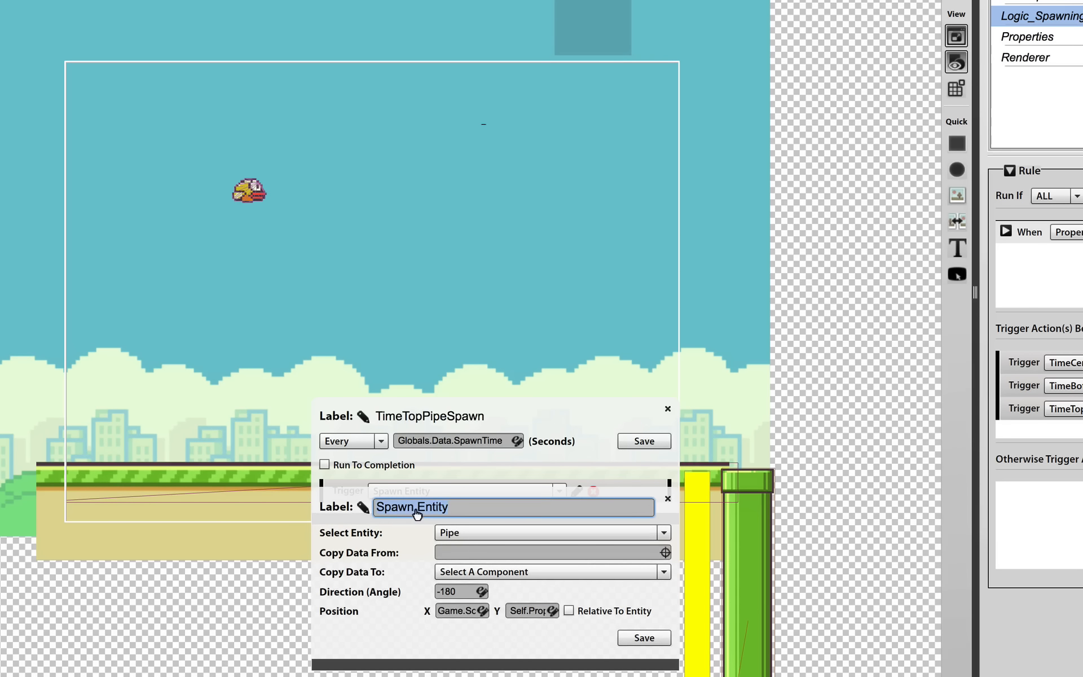
left_click_drag(416, 511, 492, 511)
type("TopP")
type("ipe")
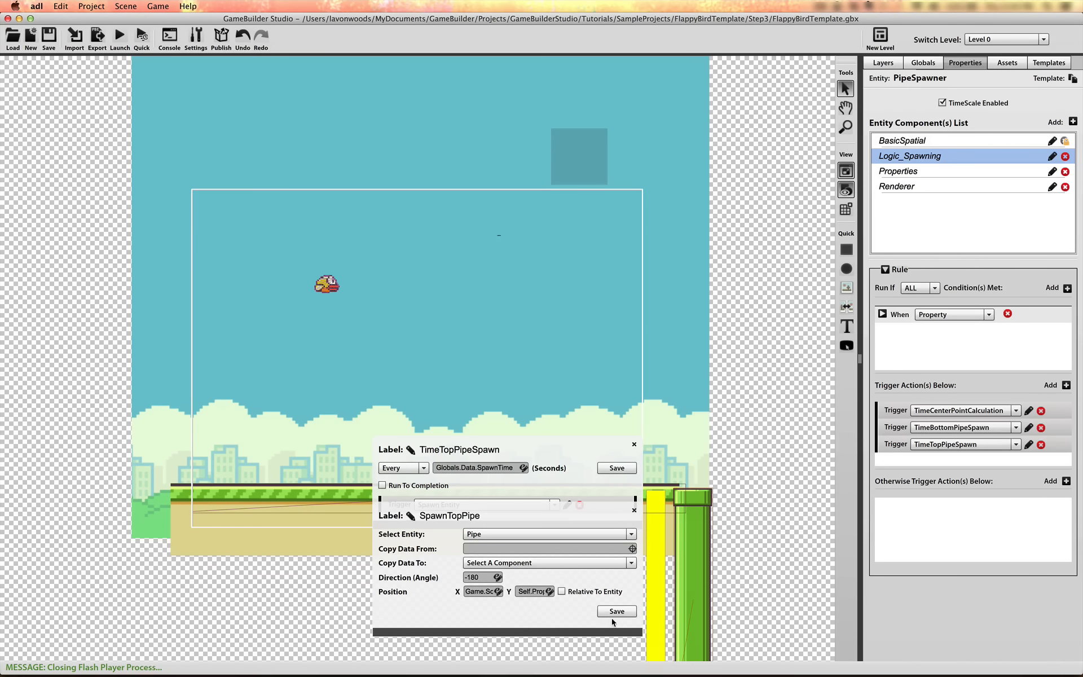
left_click(617, 613)
left_click(620, 468)
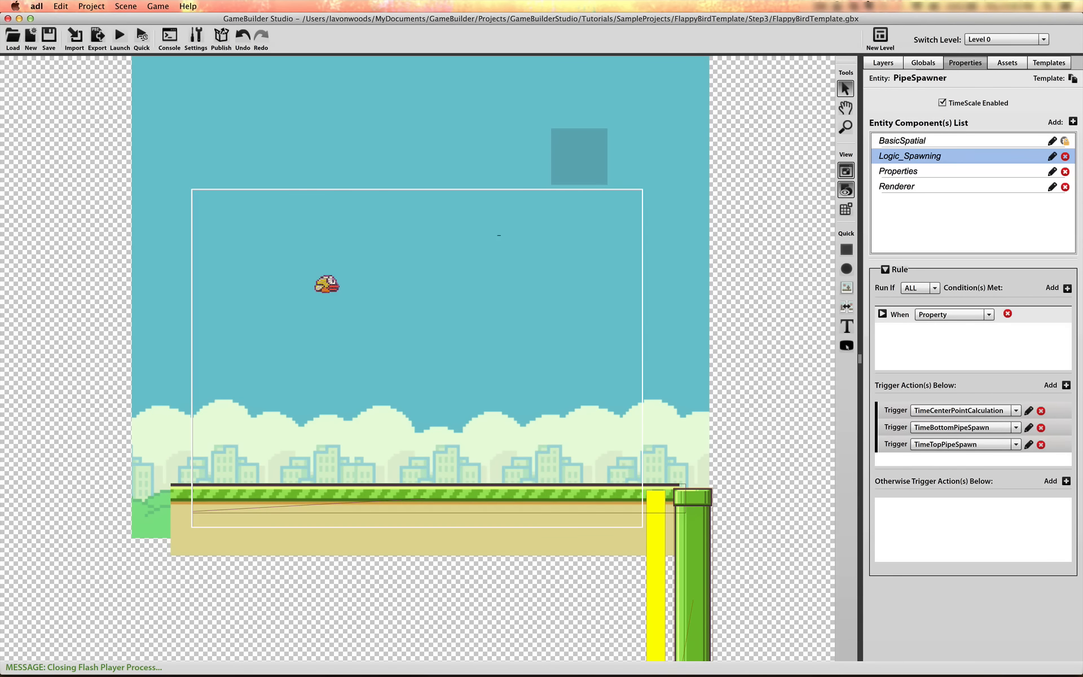
Run a quick test of the game, keep the bird flapping while the pipes spawn, and close the test
left_click(147, 37)
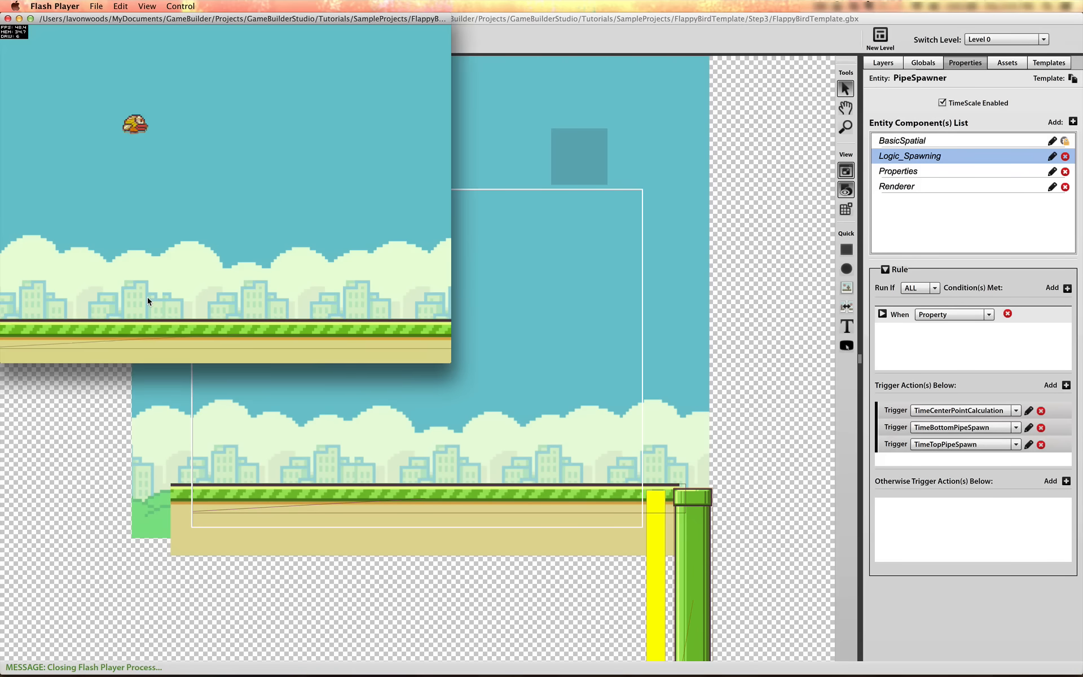
left_click_drag(232, 17, 424, 132)
left_click(421, 297)
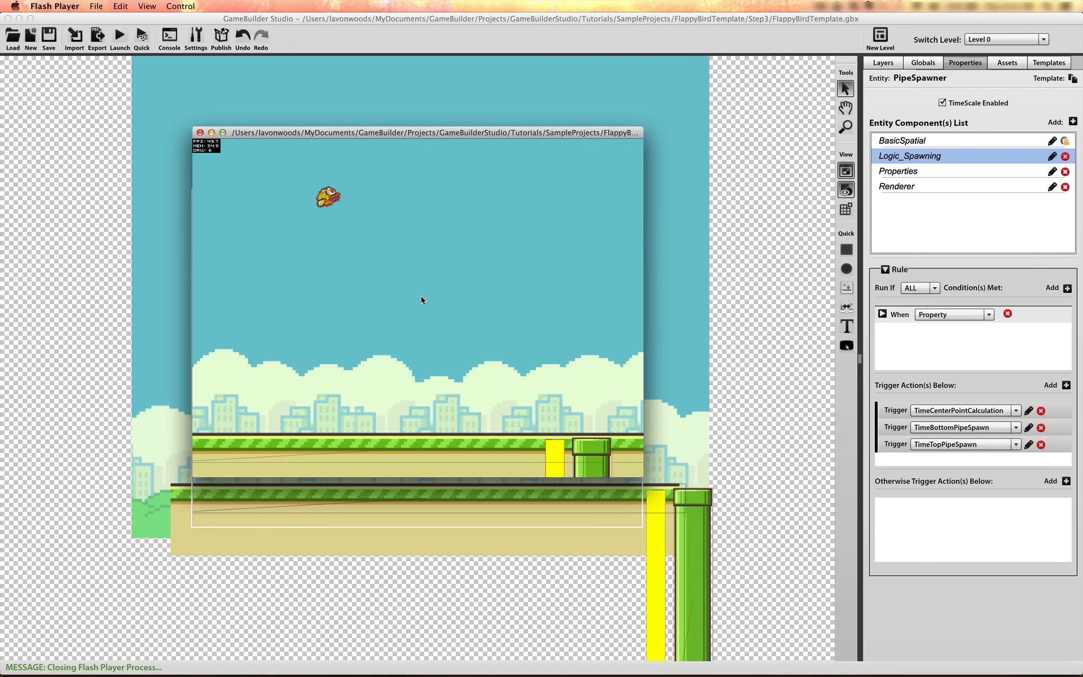
left_click(421, 297)
left_click(421, 296)
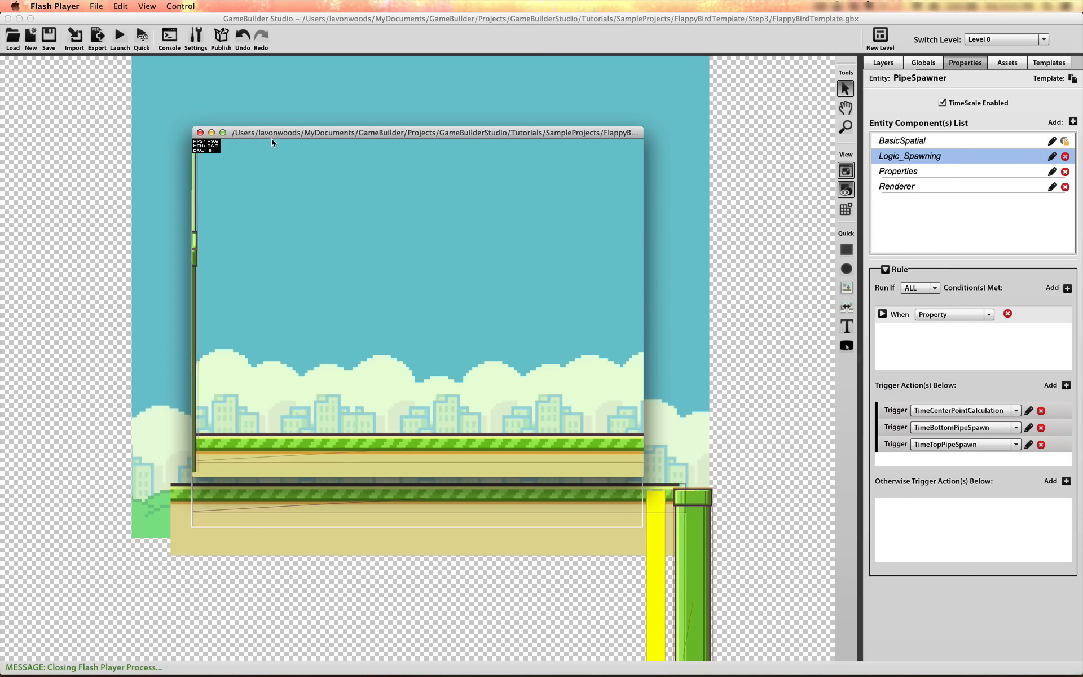
left_click(201, 133)
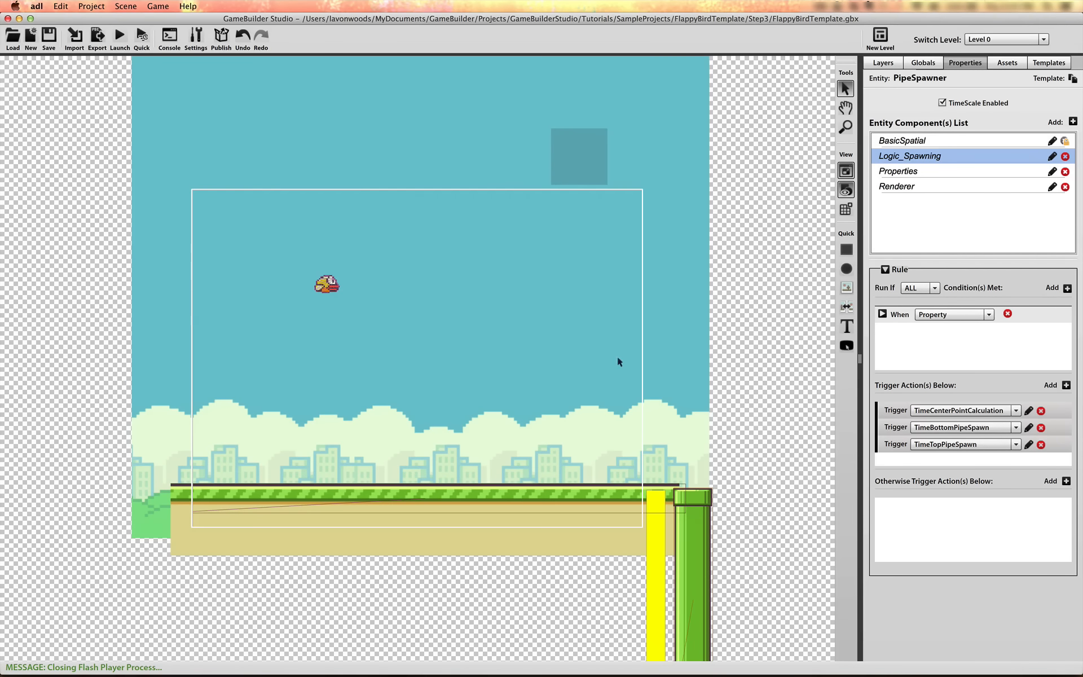
Change SpawnBottomPipe's Y position expression to Self.Properties.SpawnPointY + (Globals.Data.PipeGap/2) and save the action
left_click(1028, 428)
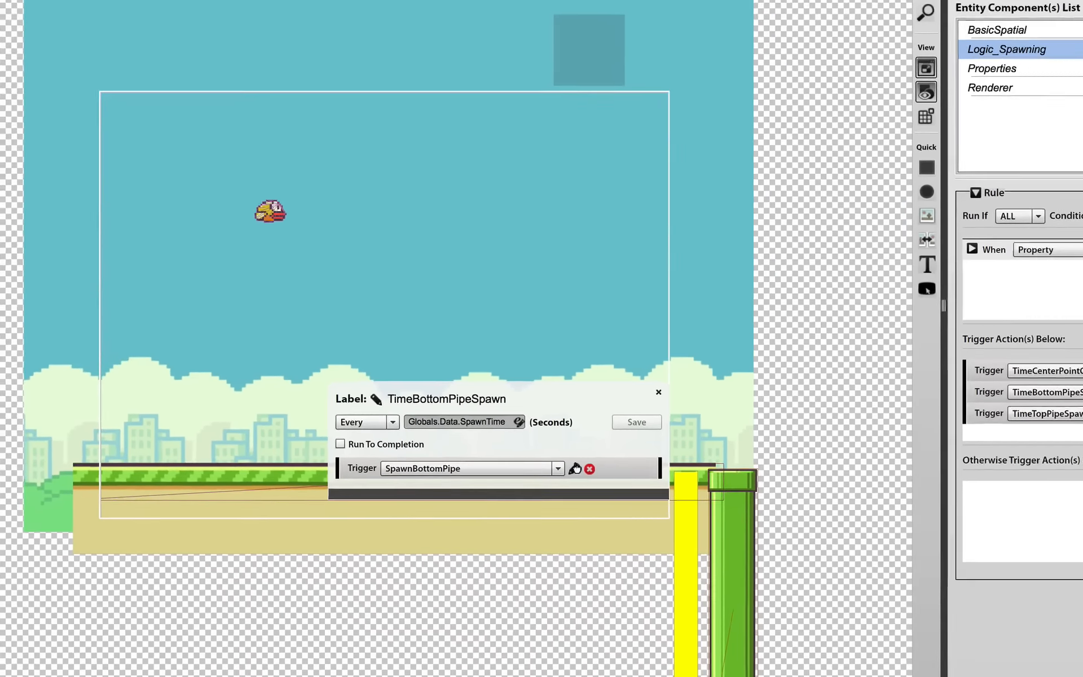
left_click(567, 488)
left_click(552, 579)
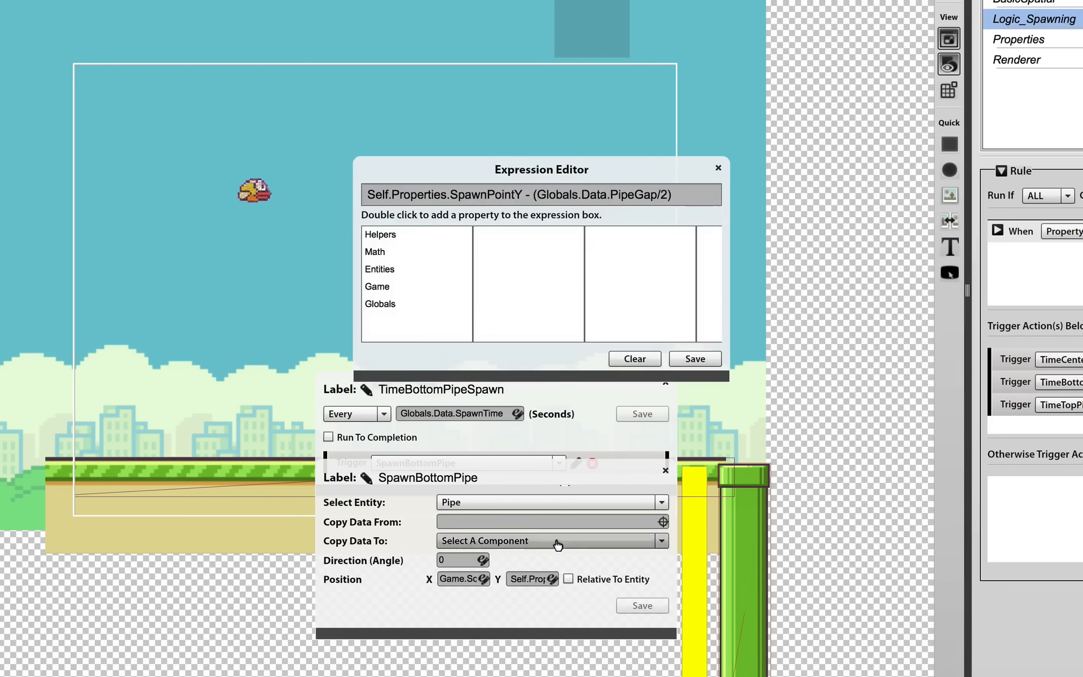
double_click(530, 196)
type("+")
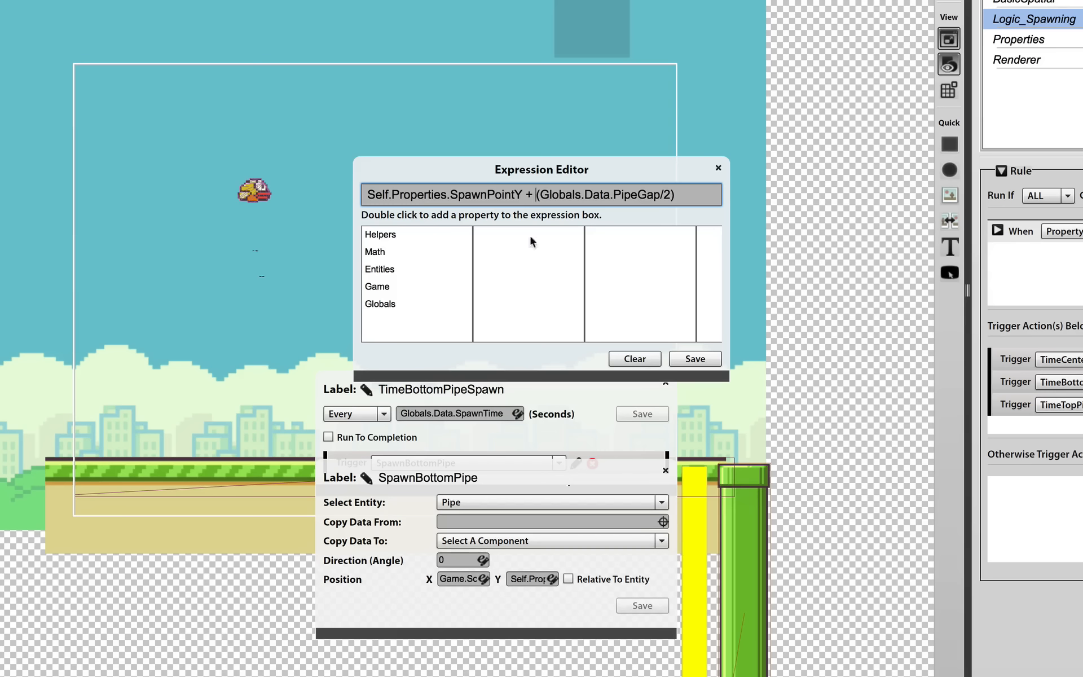
left_click(695, 358)
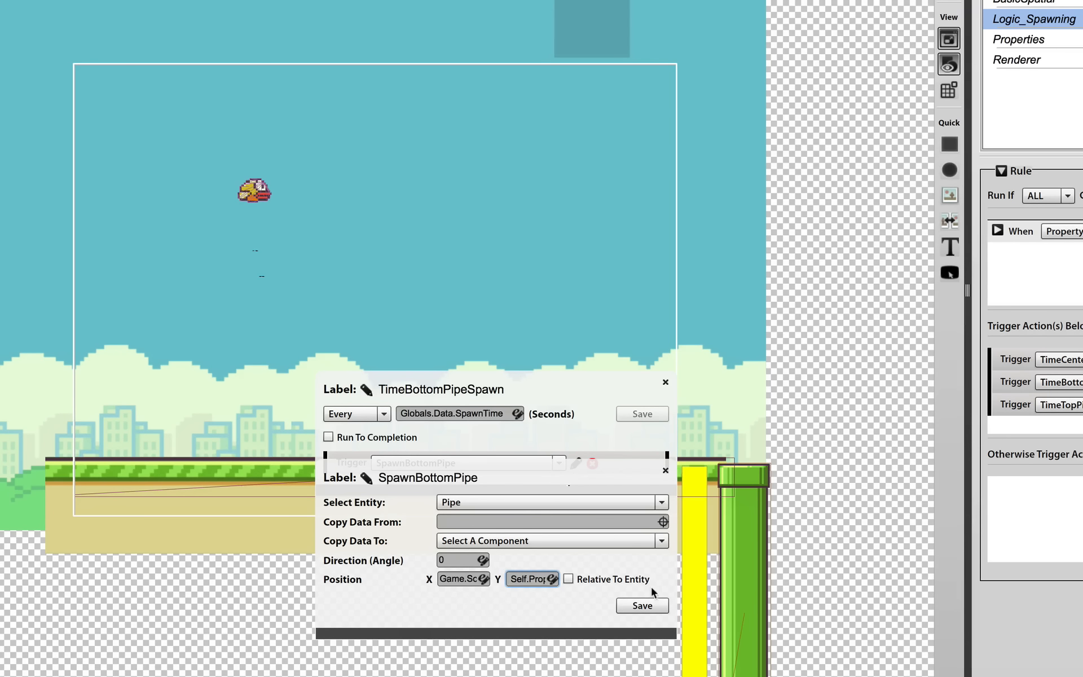
left_click(649, 606)
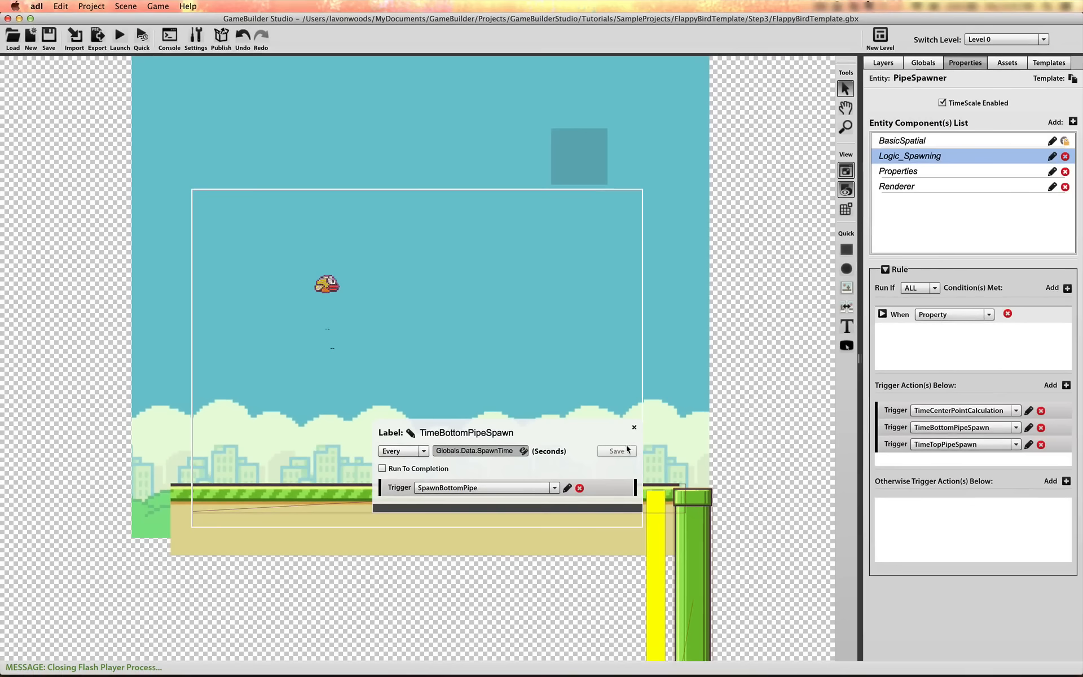
left_click(634, 429)
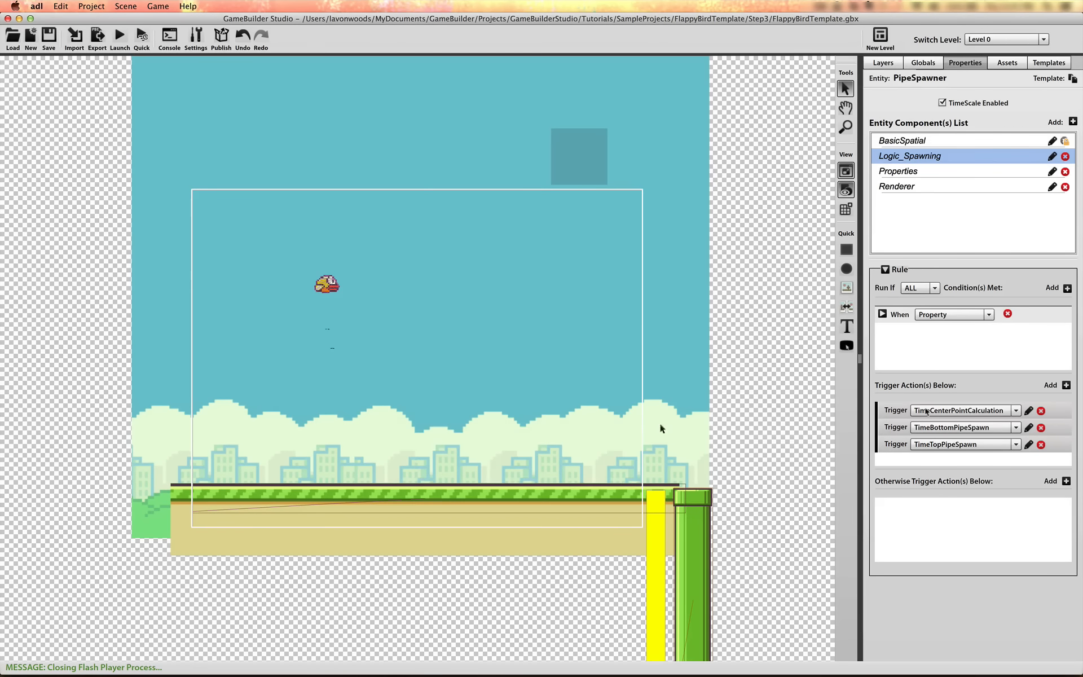
Check the Y position expression of SpawnTopPipe in the TimeTopPipeSpawn timer and close it without changes
left_click(1028, 444)
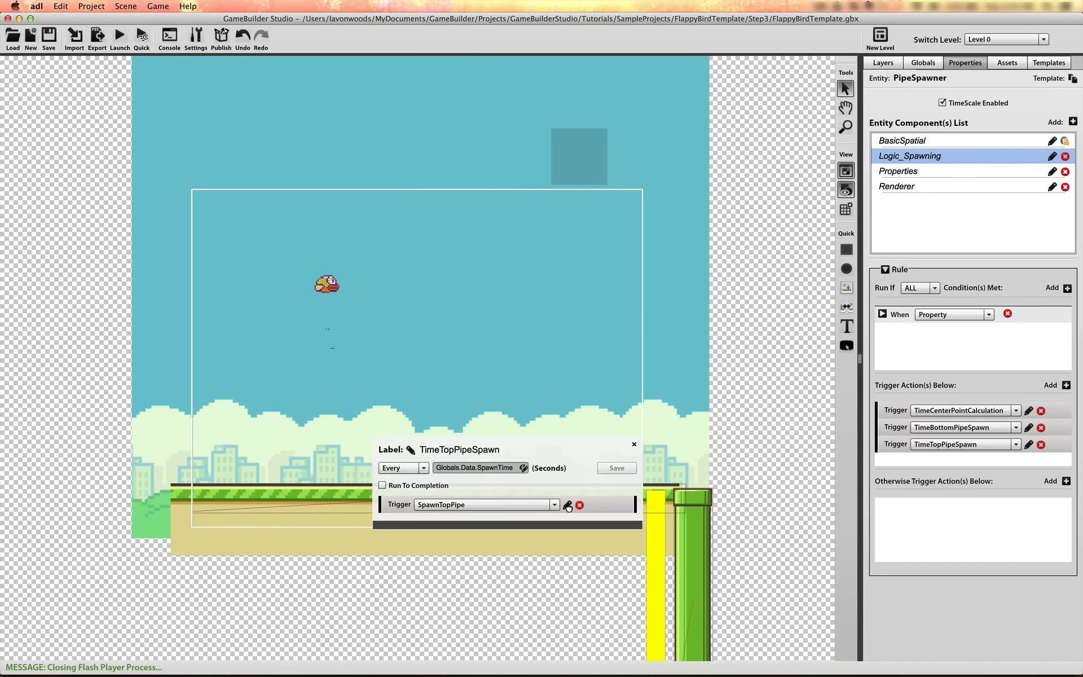
left_click(568, 506)
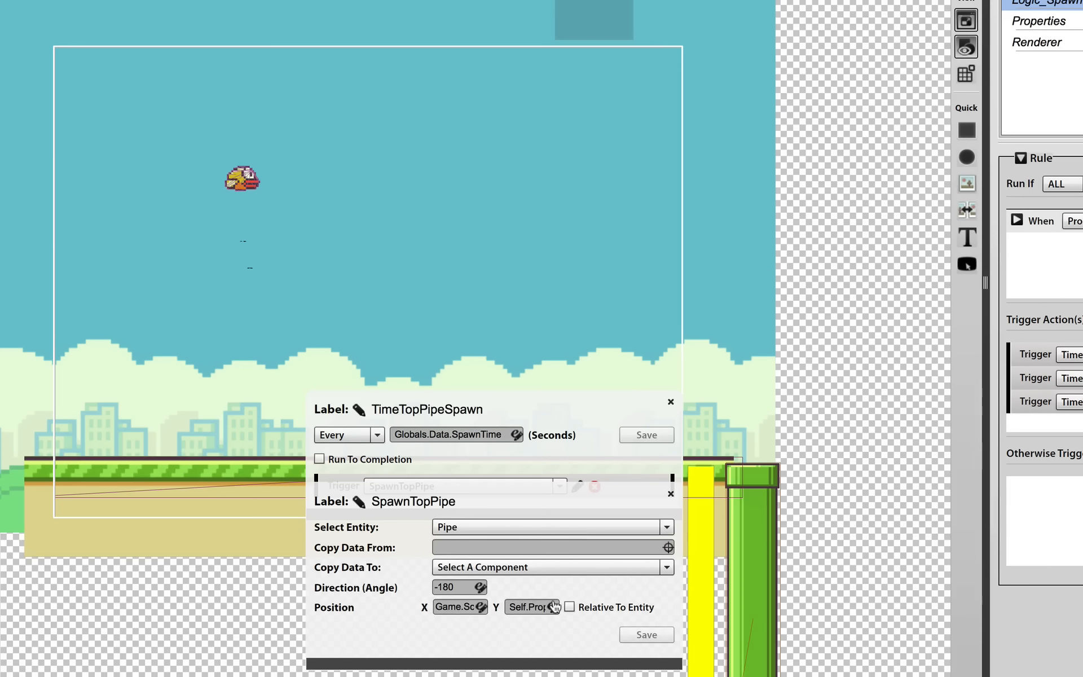
left_click(554, 606)
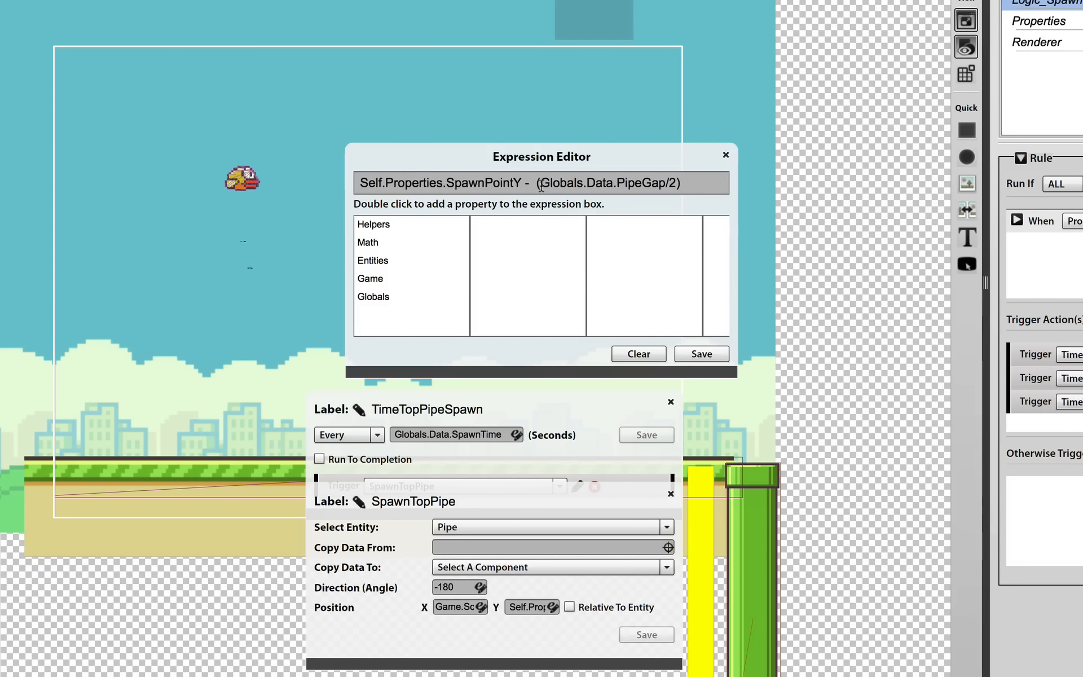
left_click(726, 155)
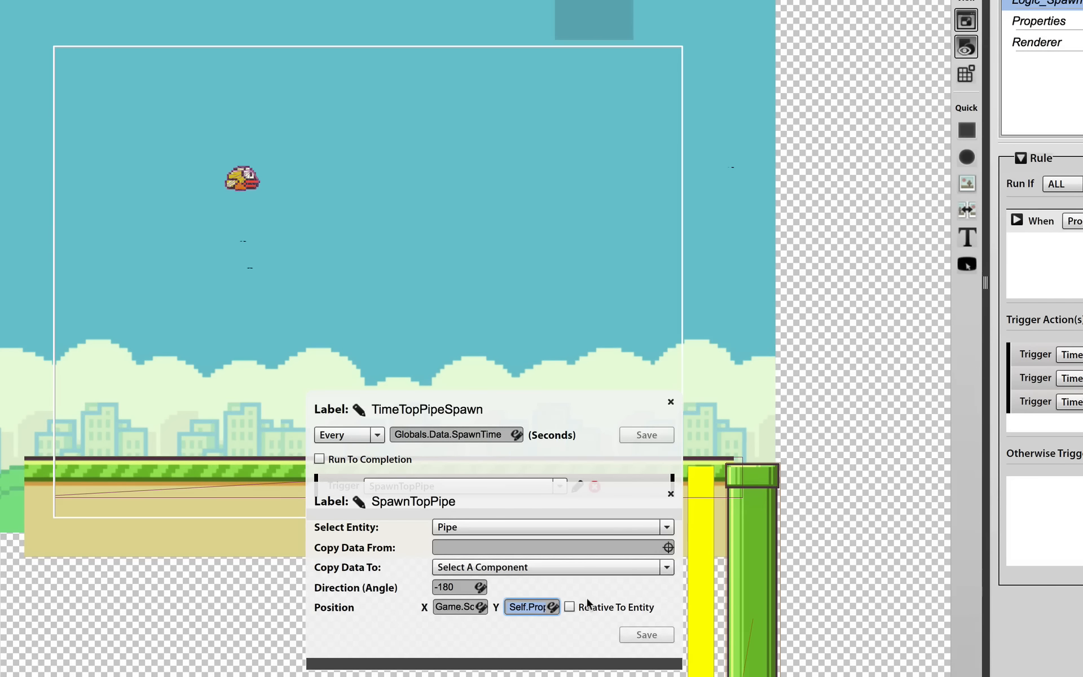
left_click(671, 493)
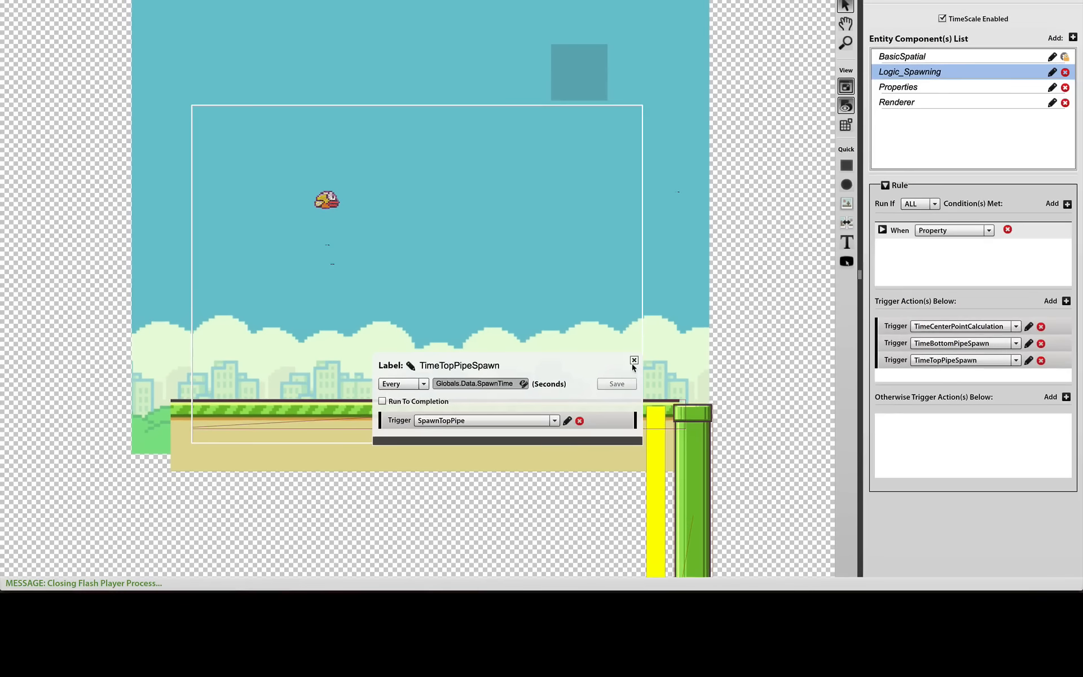
left_click(634, 362)
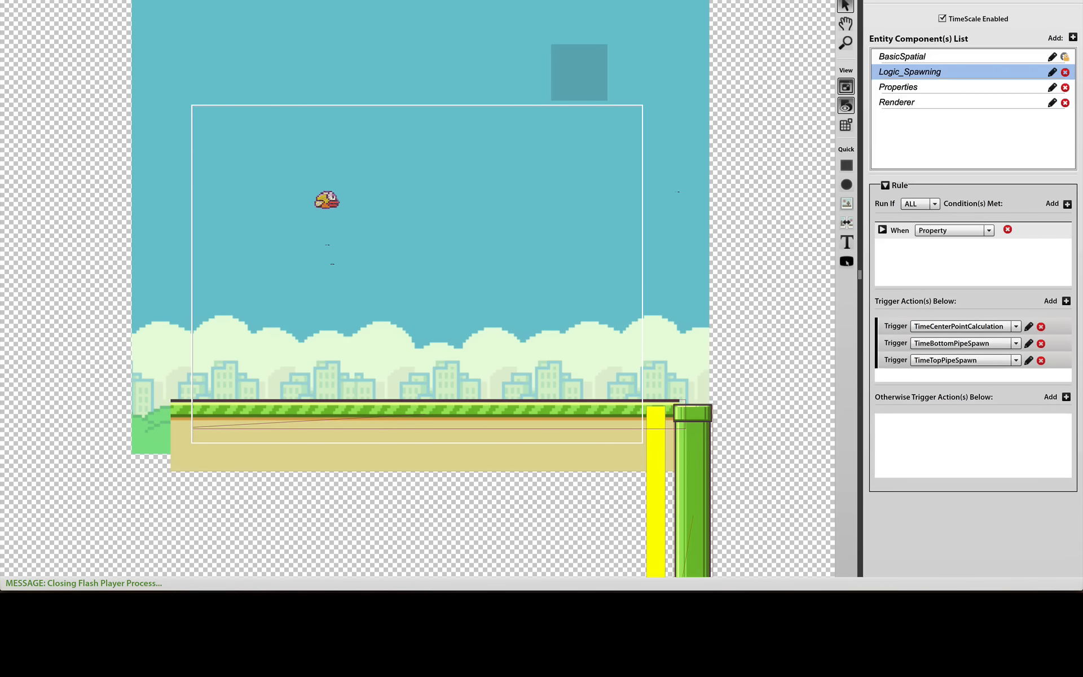
Run the game again and fly the bird through the spawned pipes to check the gap between top and bottom pipes
key("super+Return")
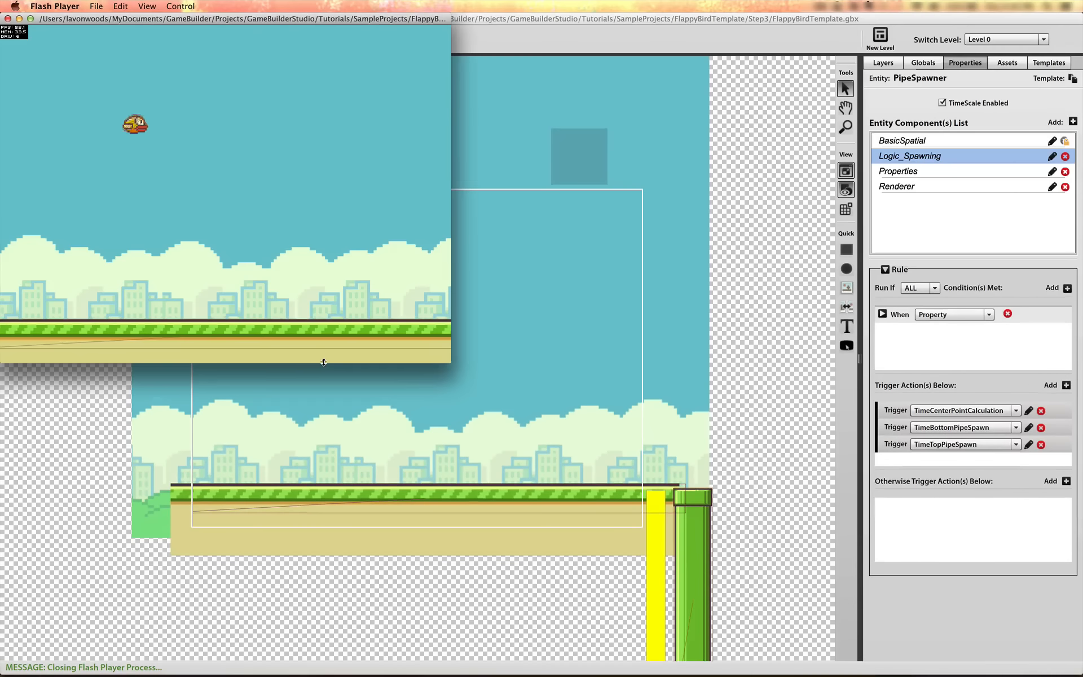
left_click_drag(216, 19, 384, 134)
left_click(412, 265)
left_click(412, 265)
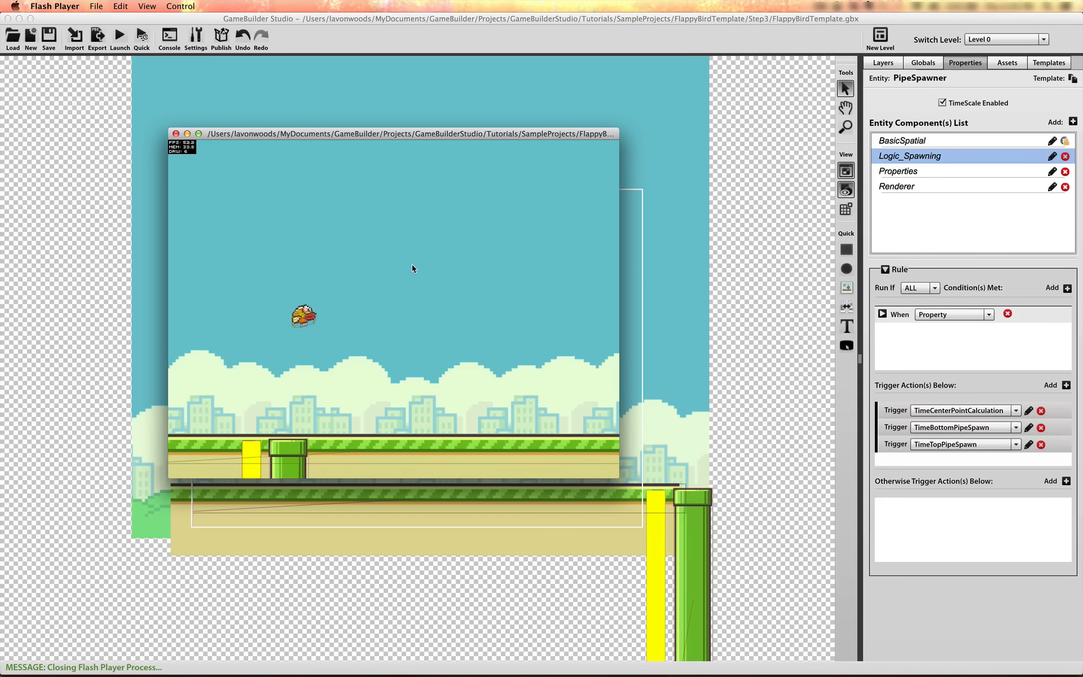
left_click(412, 268)
left_click(411, 269)
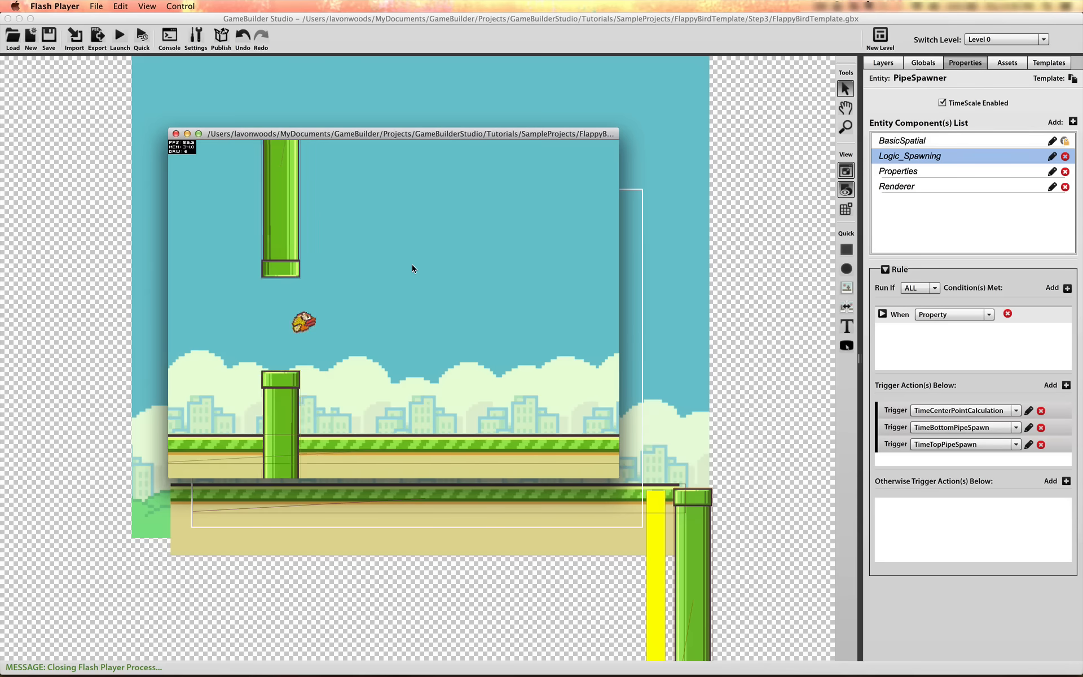
left_click(412, 268)
left_click(412, 268)
left_click(412, 268)
left_click(412, 268)
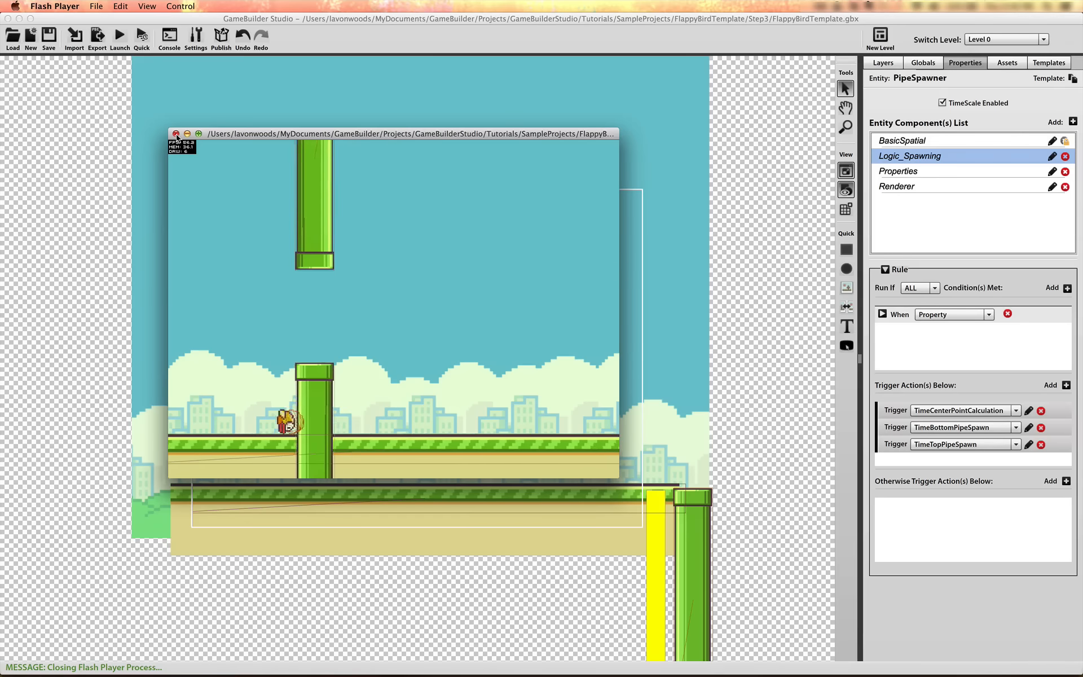
Set the ObstacleSpeed global property to 4
left_click(937, 62)
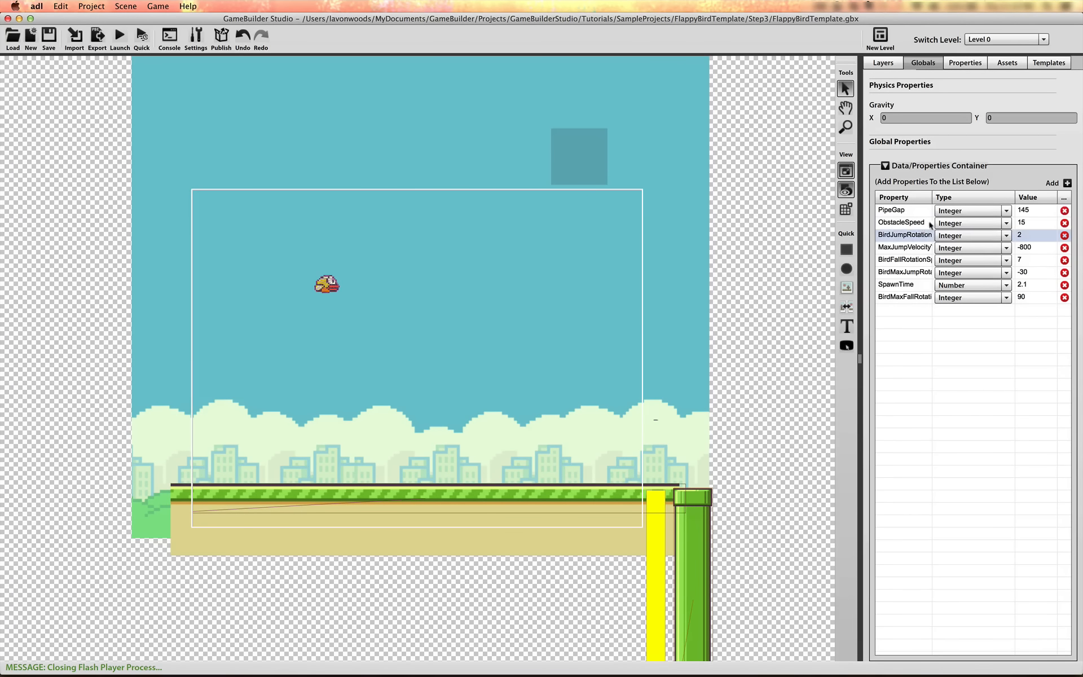
left_click(1028, 223)
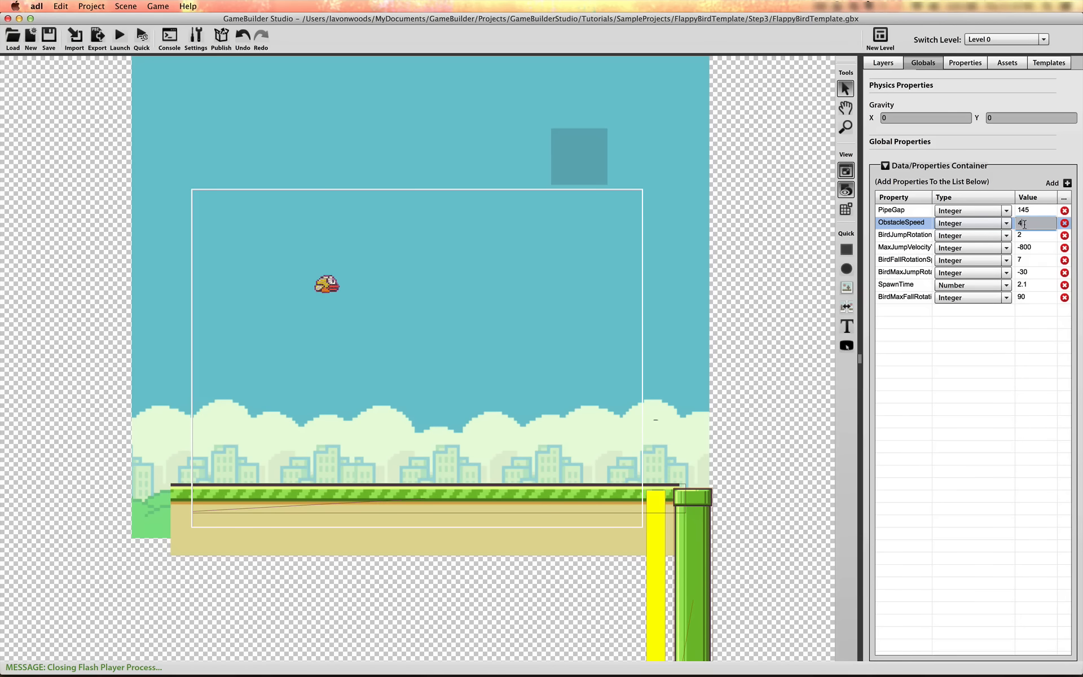
left_click(984, 413)
Change PipeSpawner's SetRandomSpawnPoint expression to randomRange( 150 , Game.Screen.height - 170 ) and save the action
left_click(966, 59)
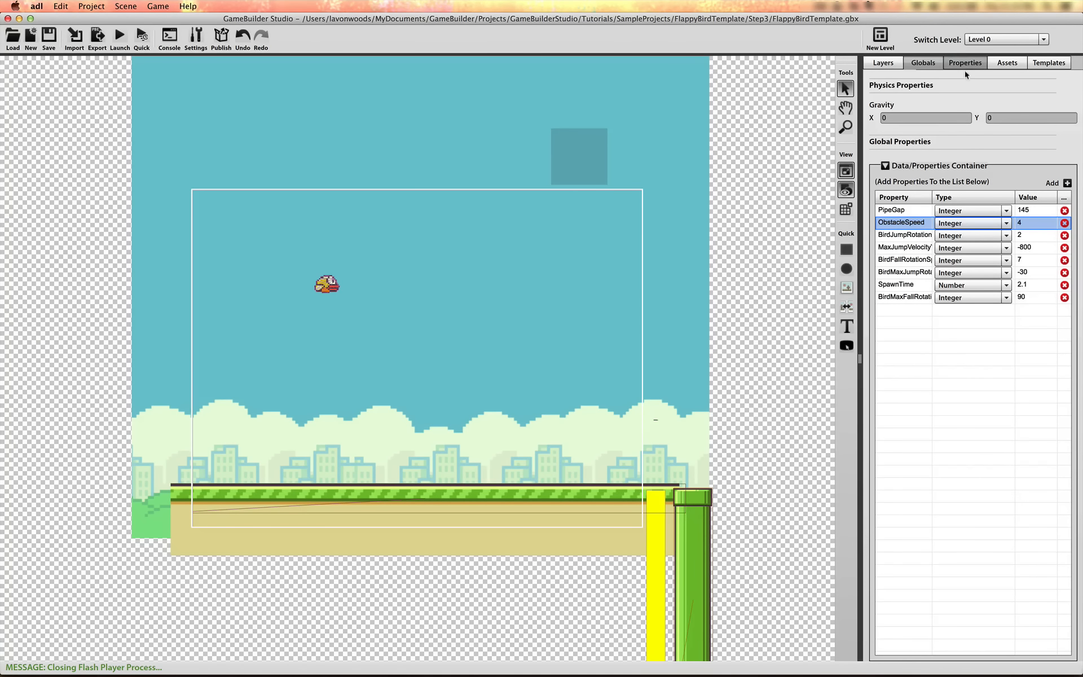
left_click(1029, 410)
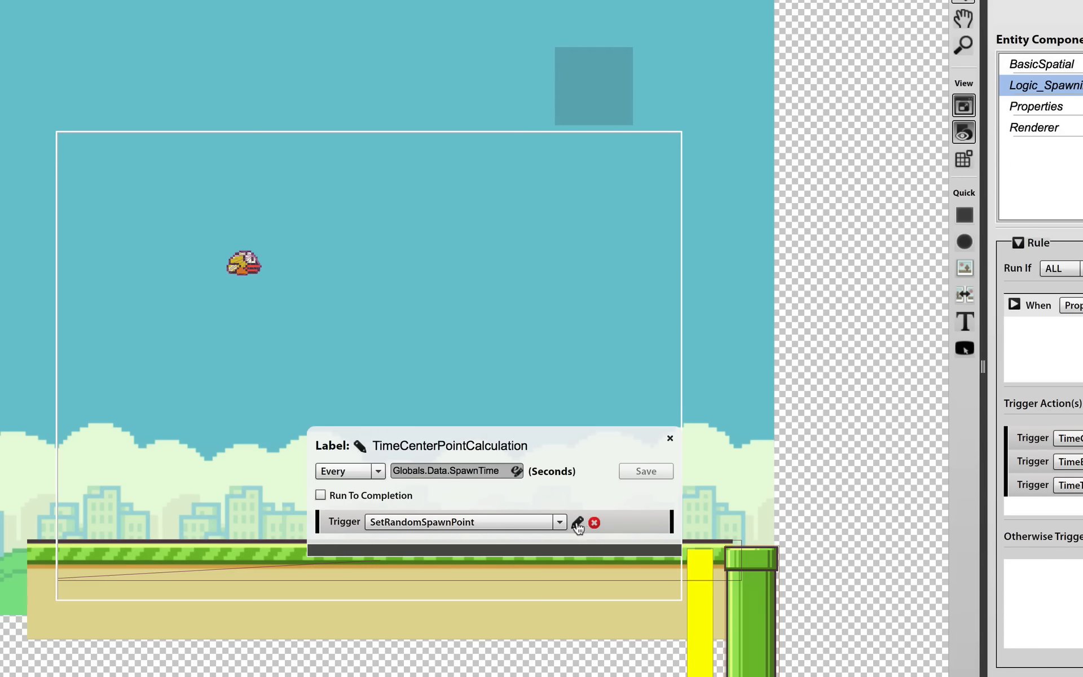
left_click(579, 524)
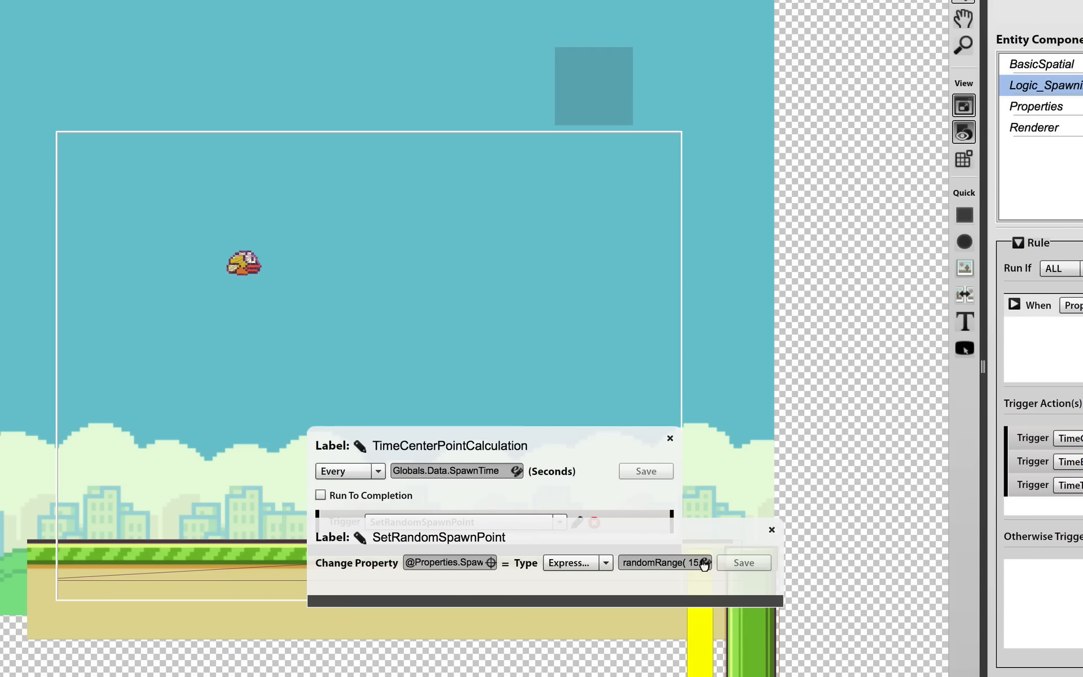
left_click(706, 563)
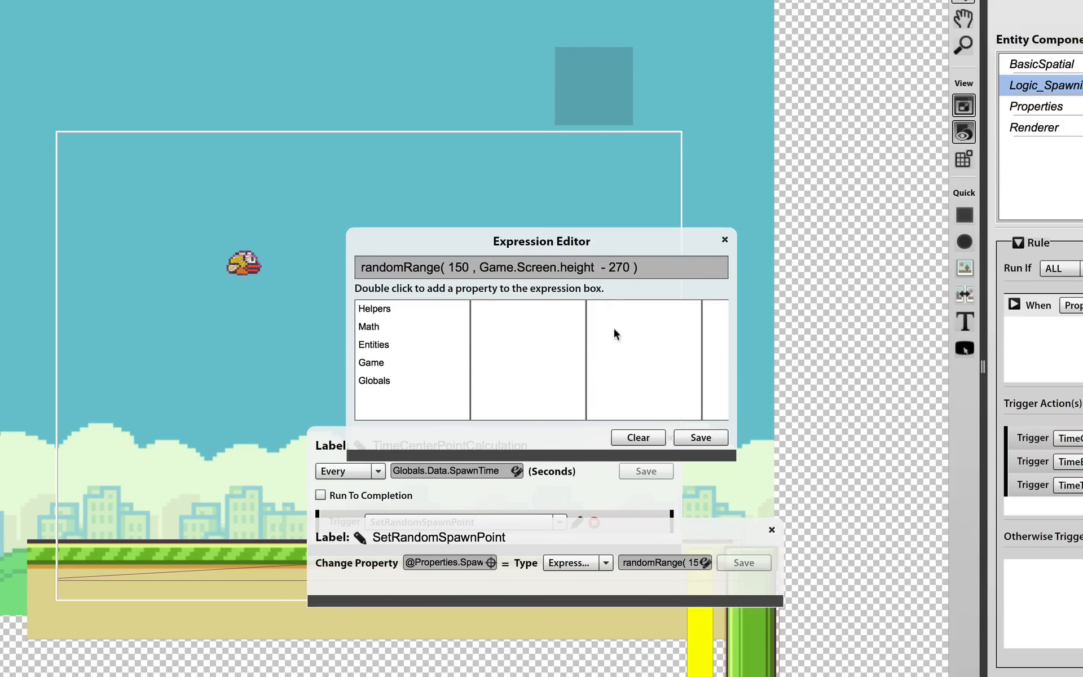
left_click(481, 264)
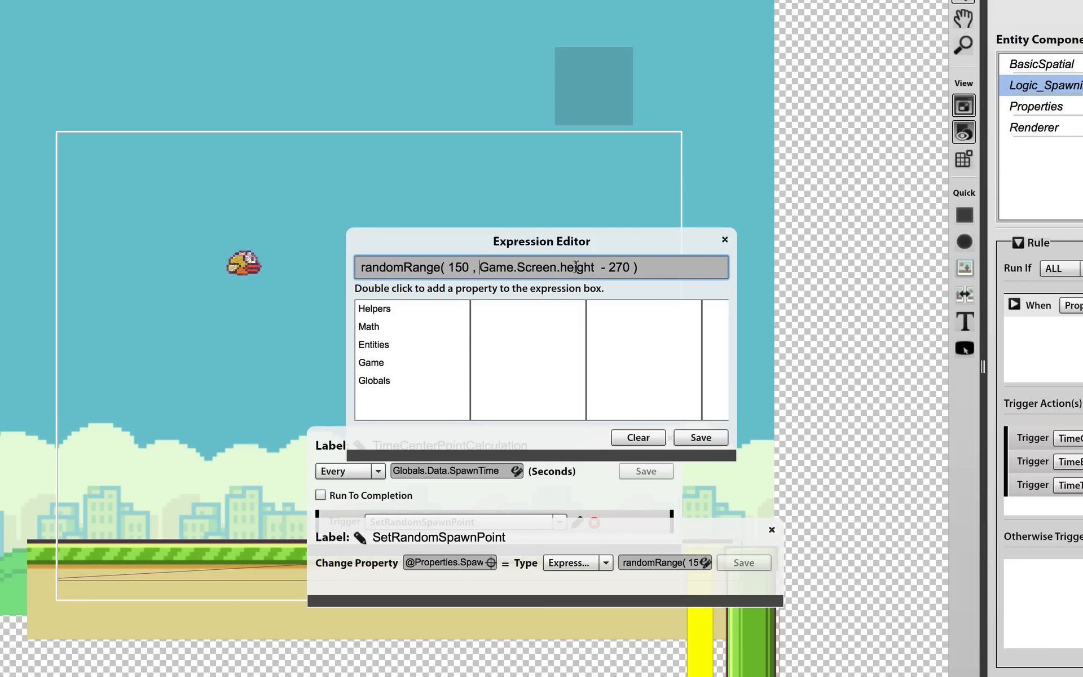
left_click(615, 266)
key("BackSpace")
type("1")
left_click(702, 438)
left_click(743, 563)
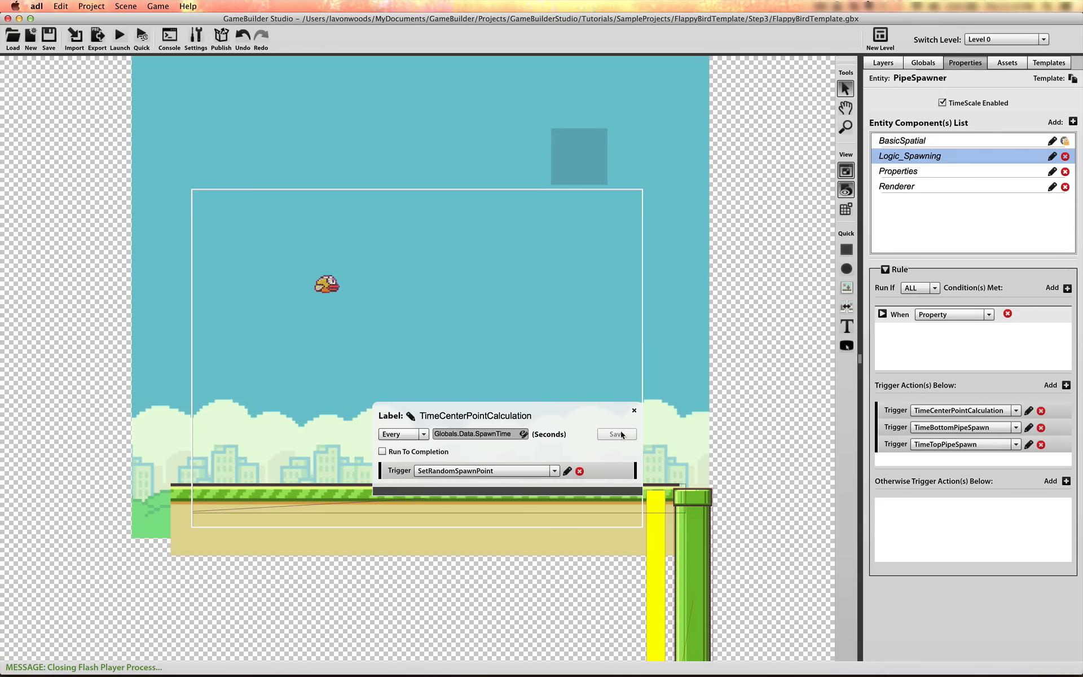
left_click(635, 411)
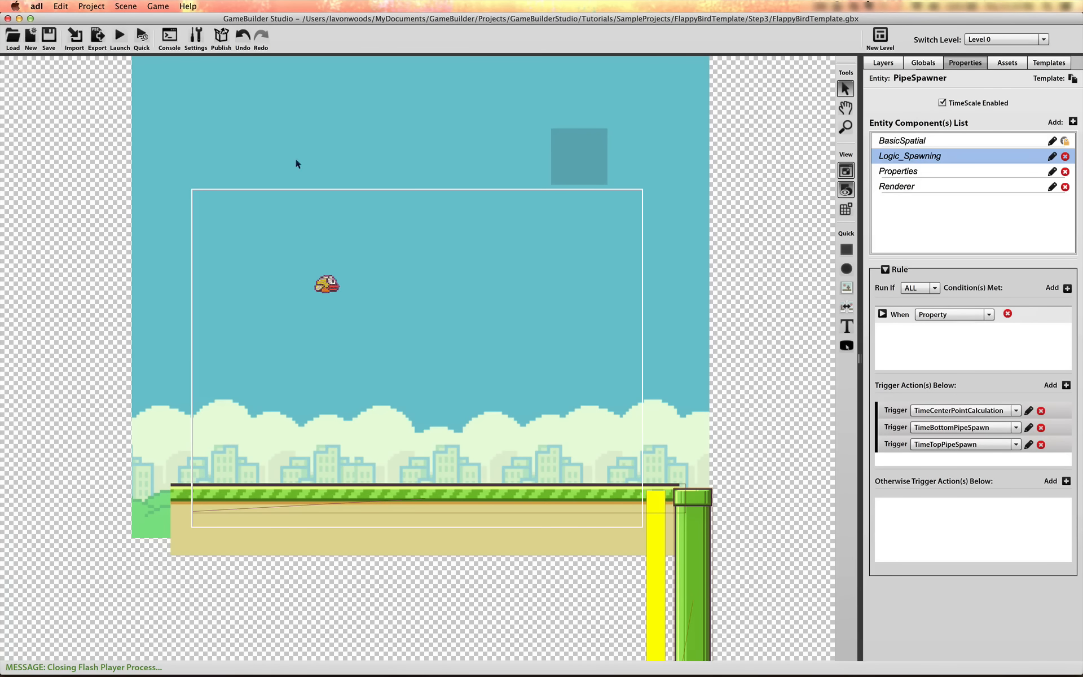
Run the game and fly the bird through the spawned pipes to check their random heights and speed, and close it
left_click(142, 36)
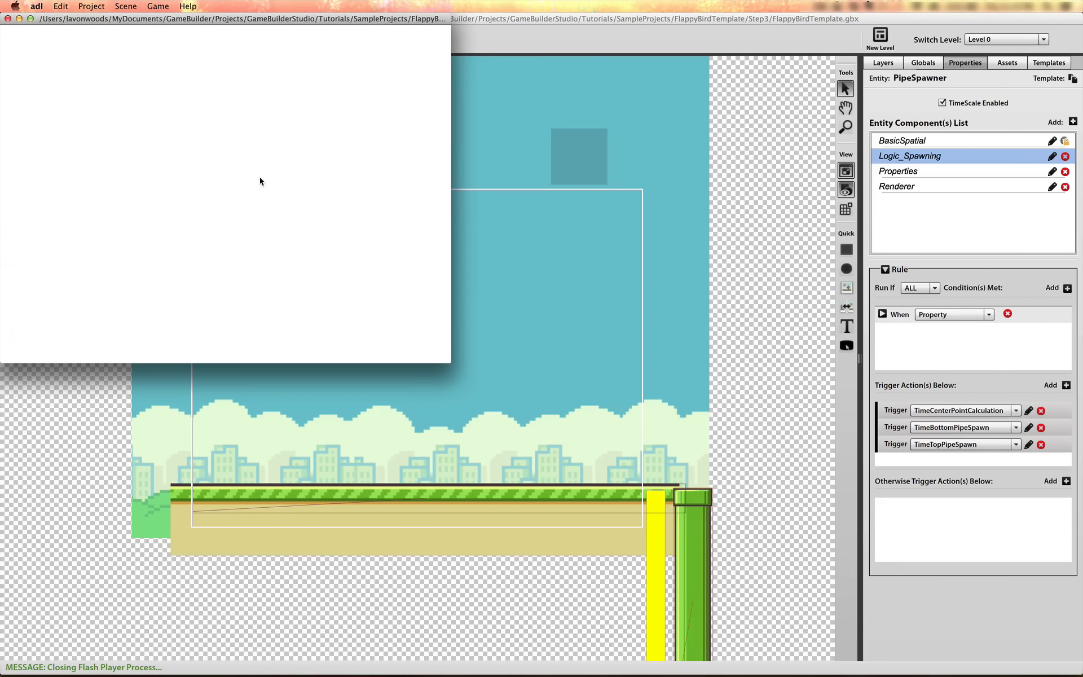
left_click(283, 212)
left_click(283, 213)
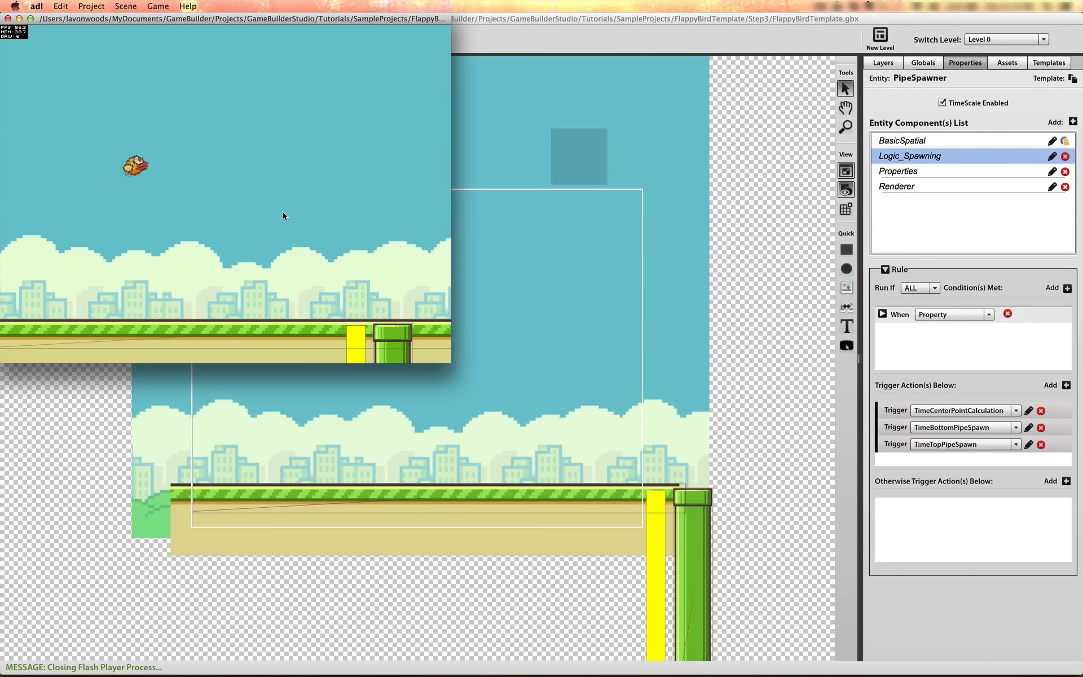
left_click(283, 216)
left_click(282, 216)
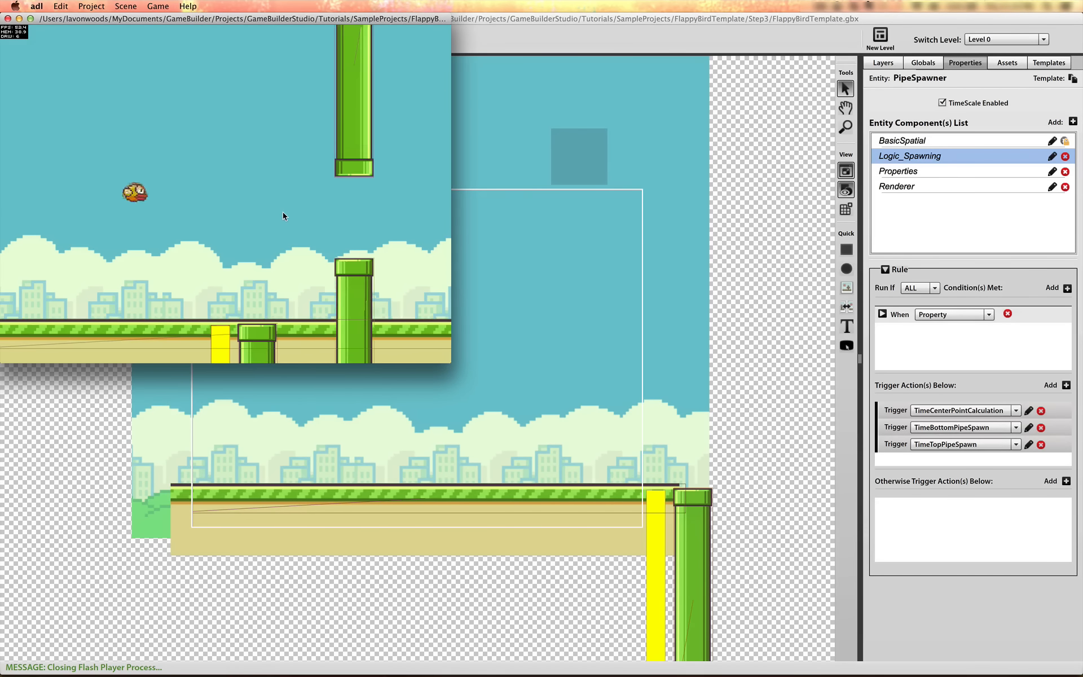
left_click(283, 216)
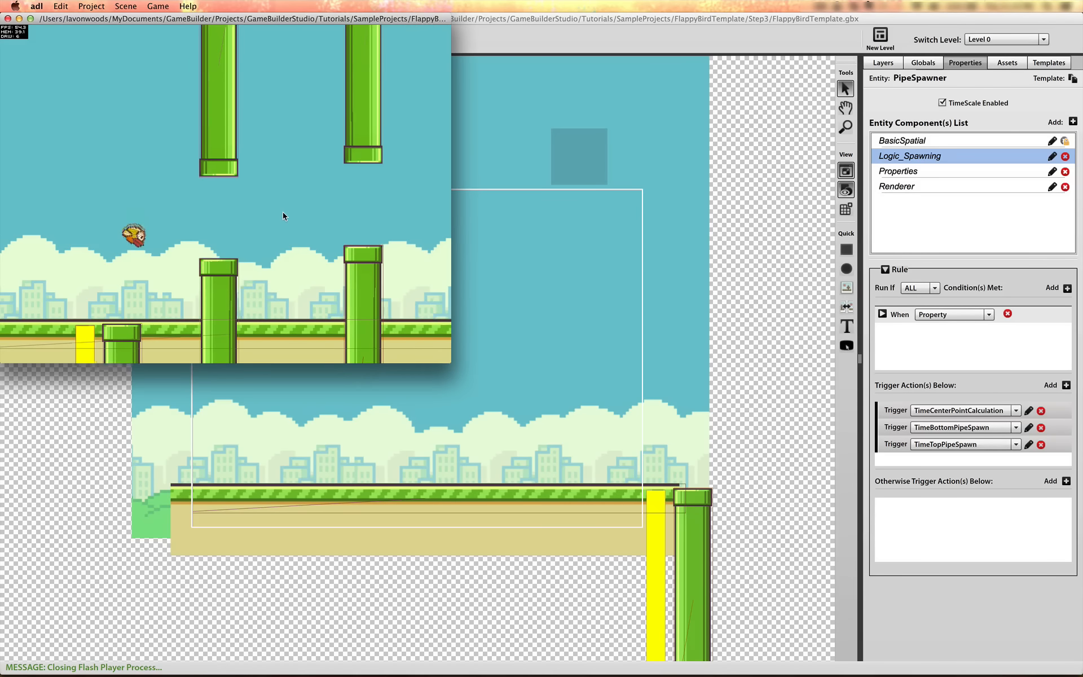
left_click(284, 214)
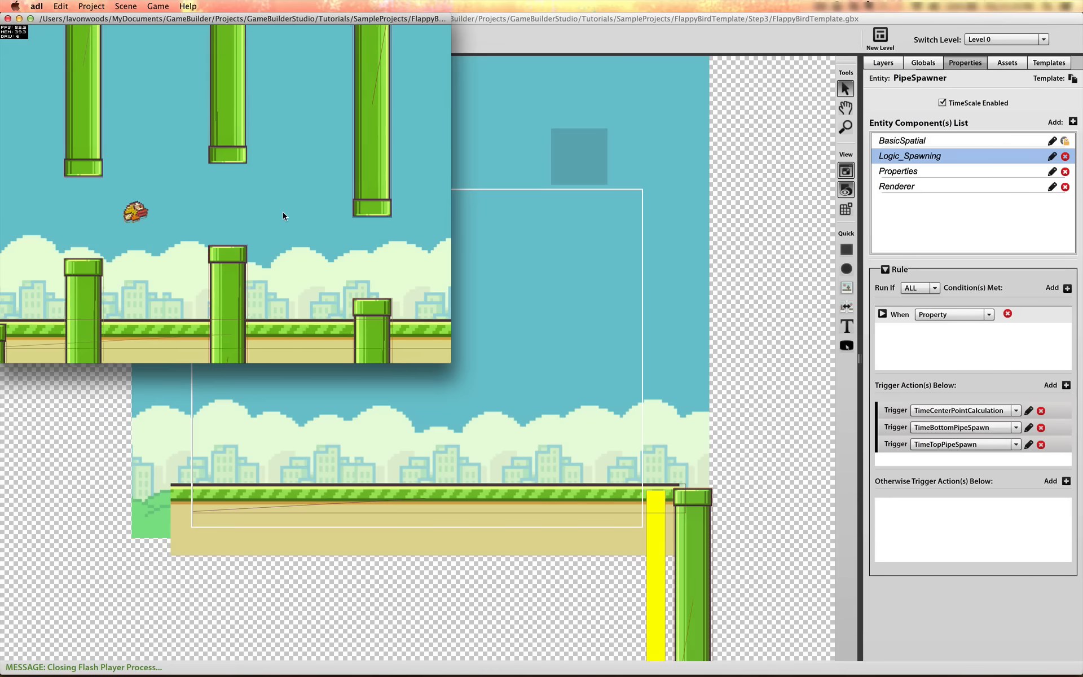
left_click(283, 215)
left_click(282, 215)
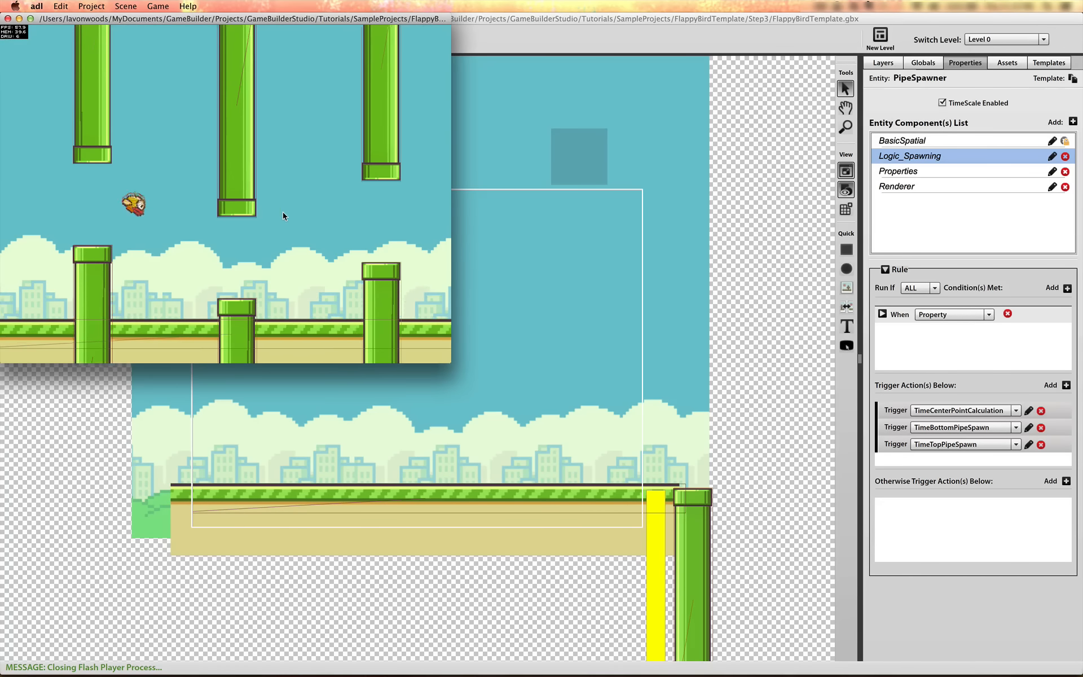
left_click(282, 215)
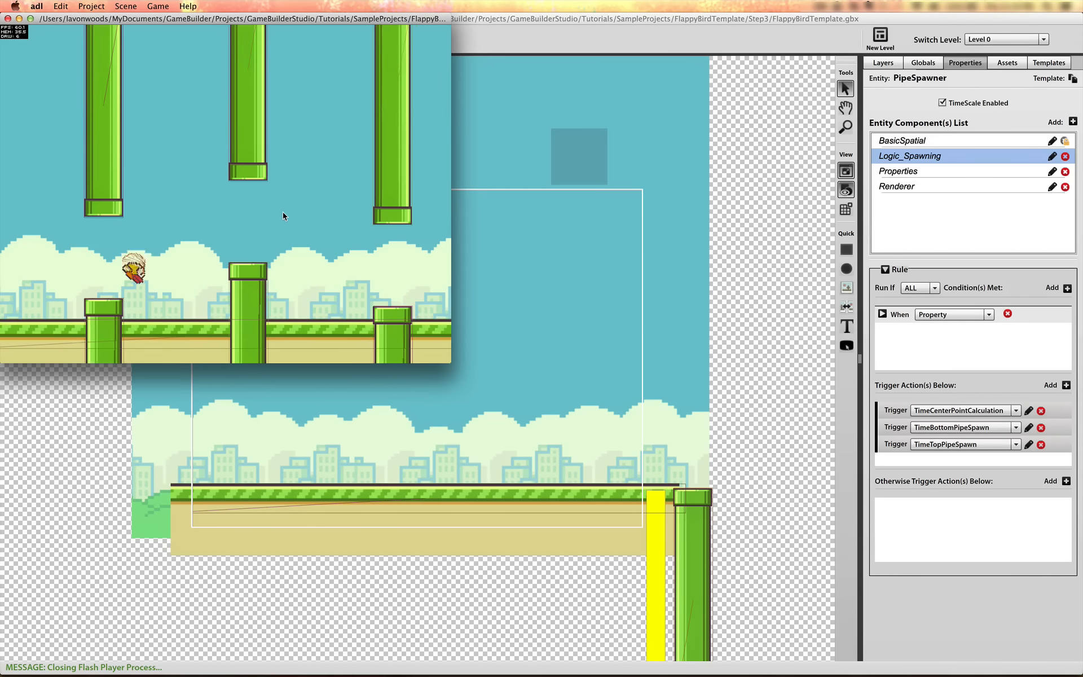
left_click(283, 215)
left_click(283, 213)
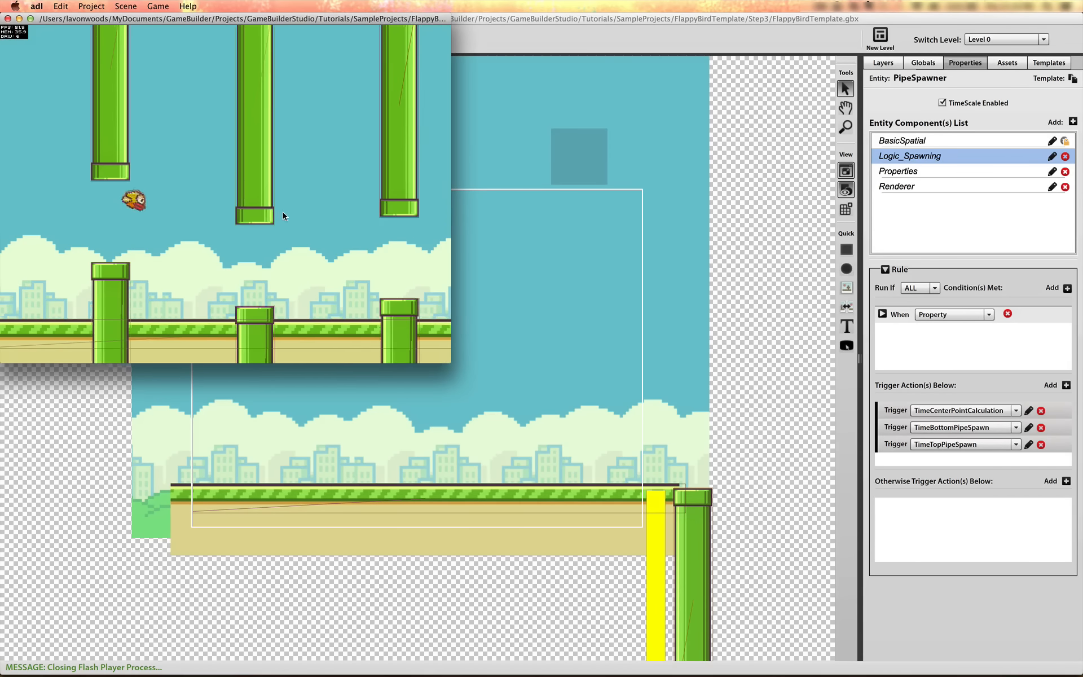
left_click(283, 214)
left_click(283, 214)
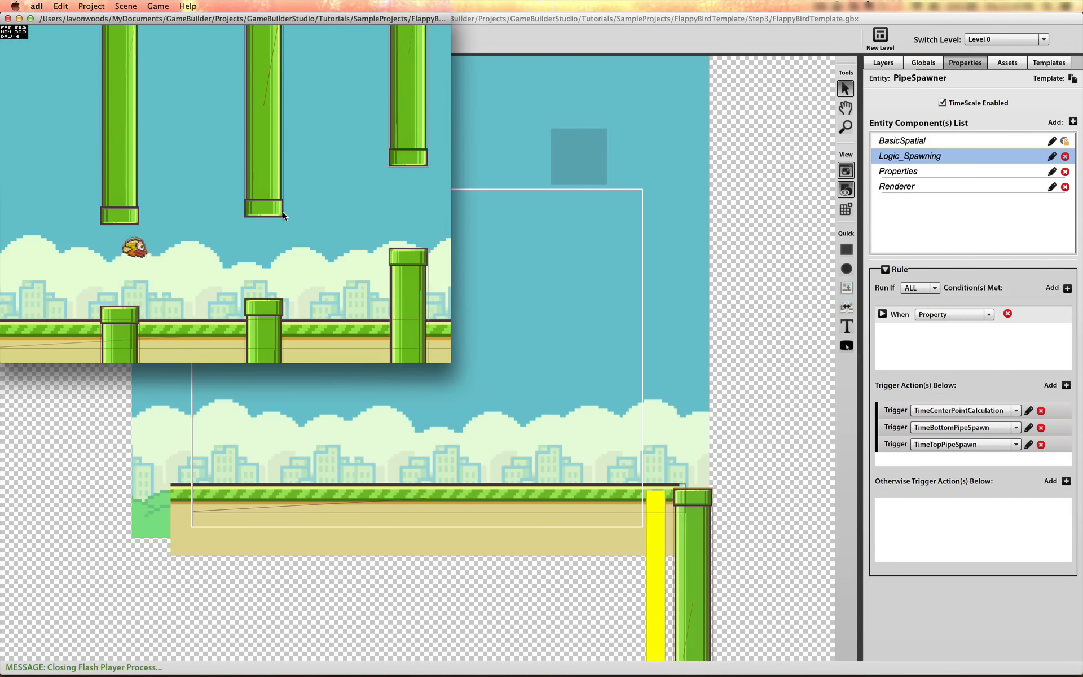
left_click(283, 213)
left_click(282, 214)
left_click(283, 213)
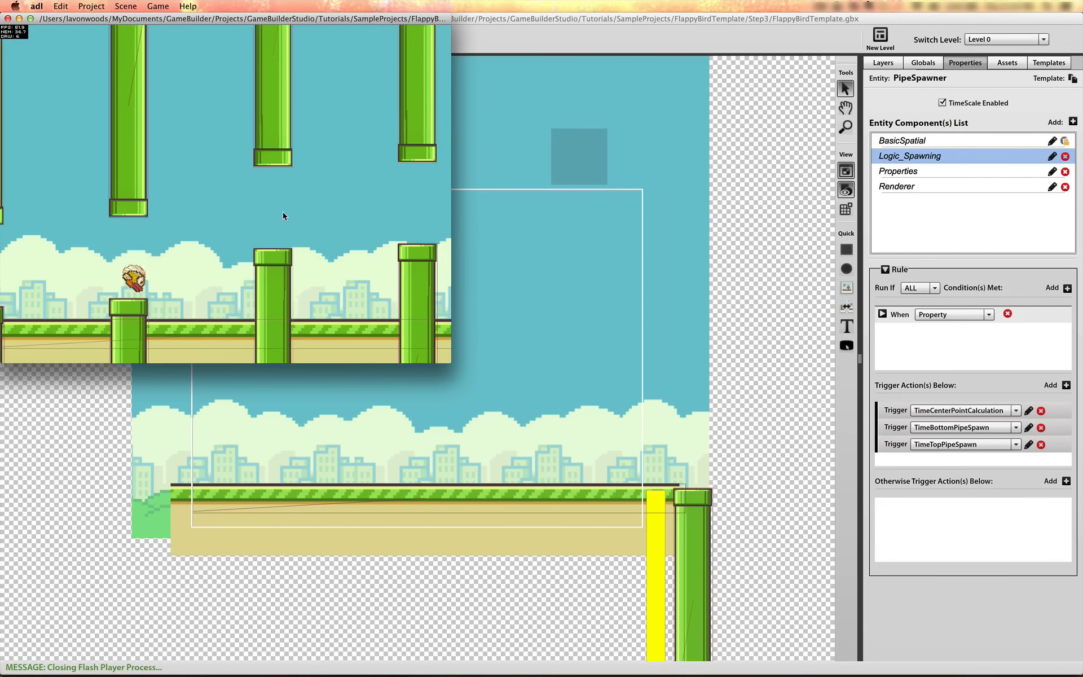
left_click(9, 19)
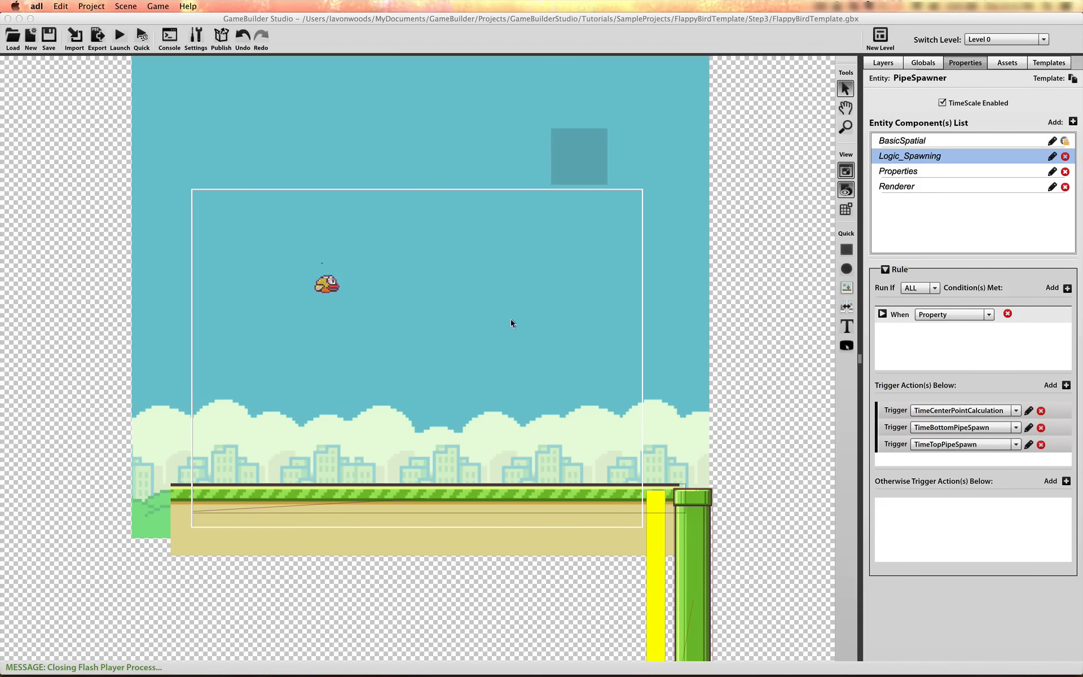
Add a Timer trigger action to PipeSpawner's Logic_Spawning rule and label it TimerSpawnGoal
left_click(1067, 385)
scroll(1064, 439, "down", 1)
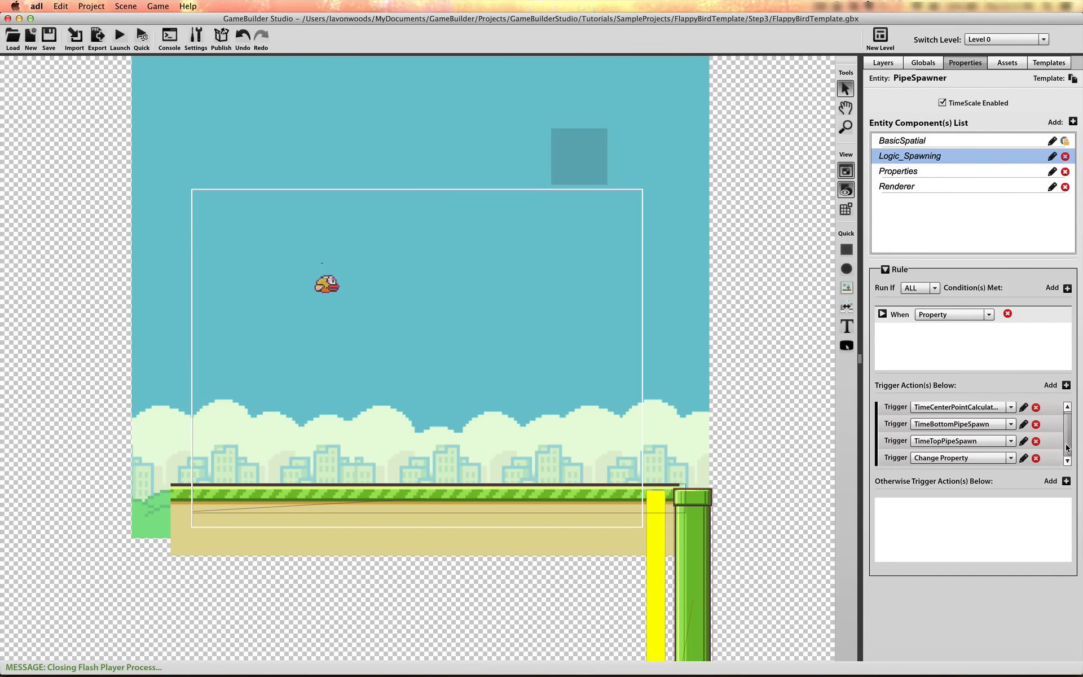
left_click(1011, 457)
scroll(1011, 492, "down", 4)
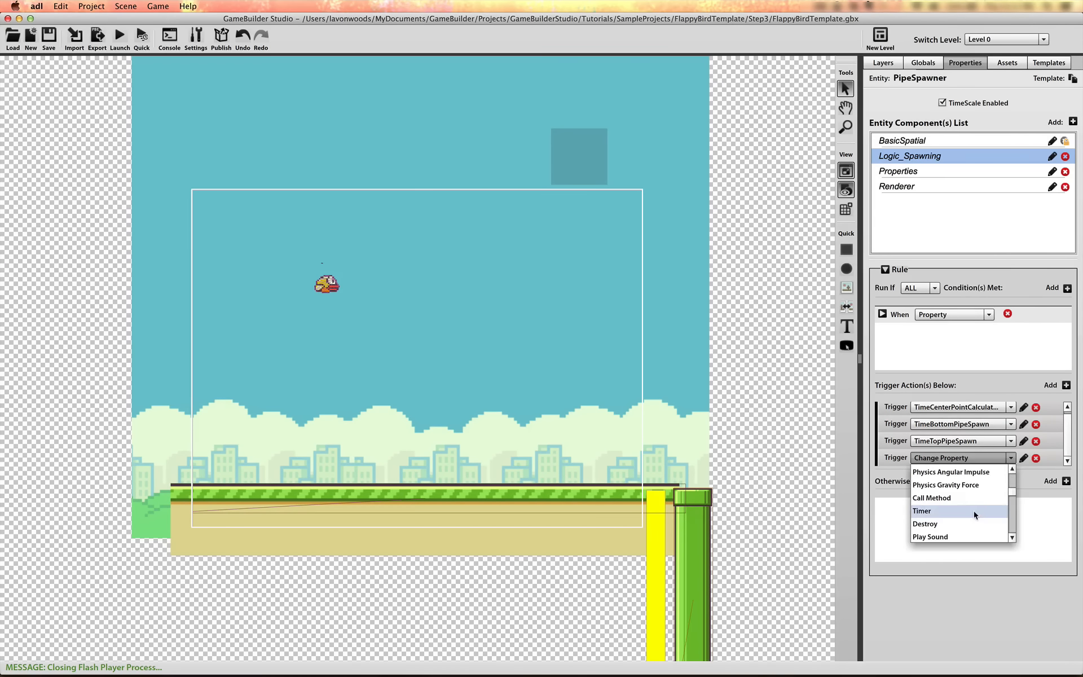
left_click(974, 511)
left_click(1024, 462)
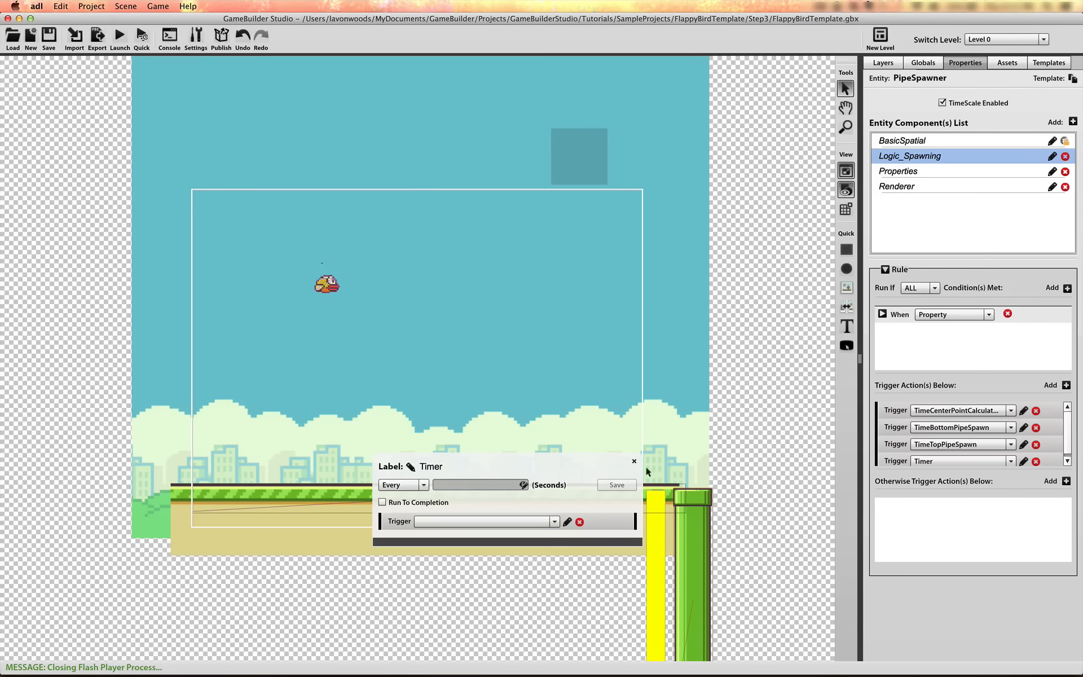
left_click(409, 465)
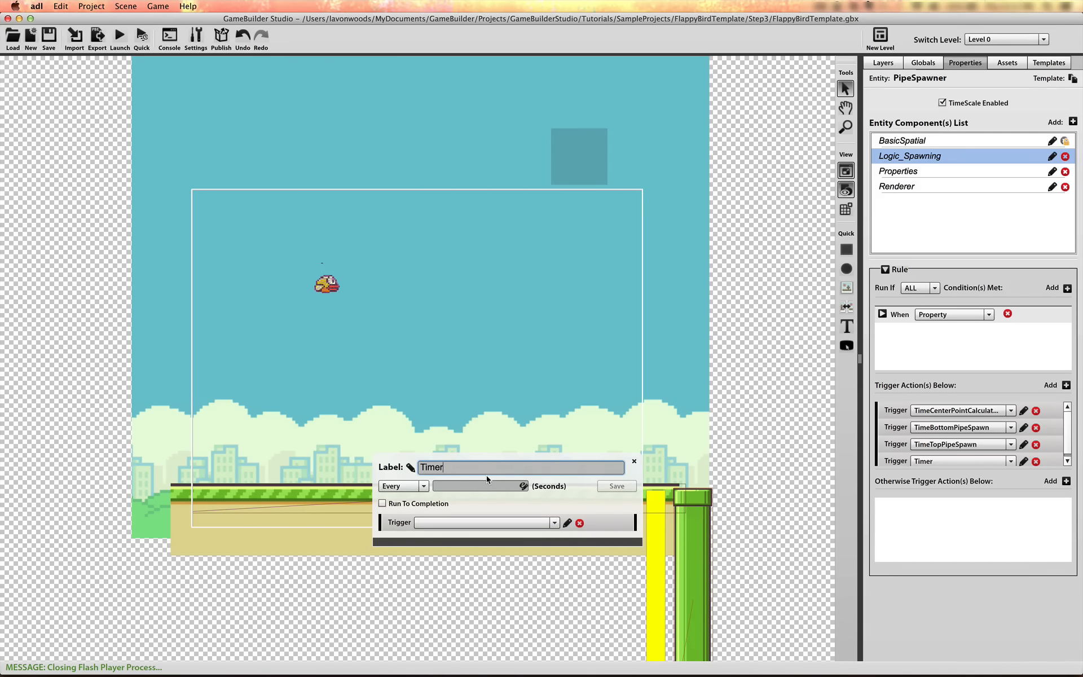
type("SpawnGoal")
left_click(620, 486)
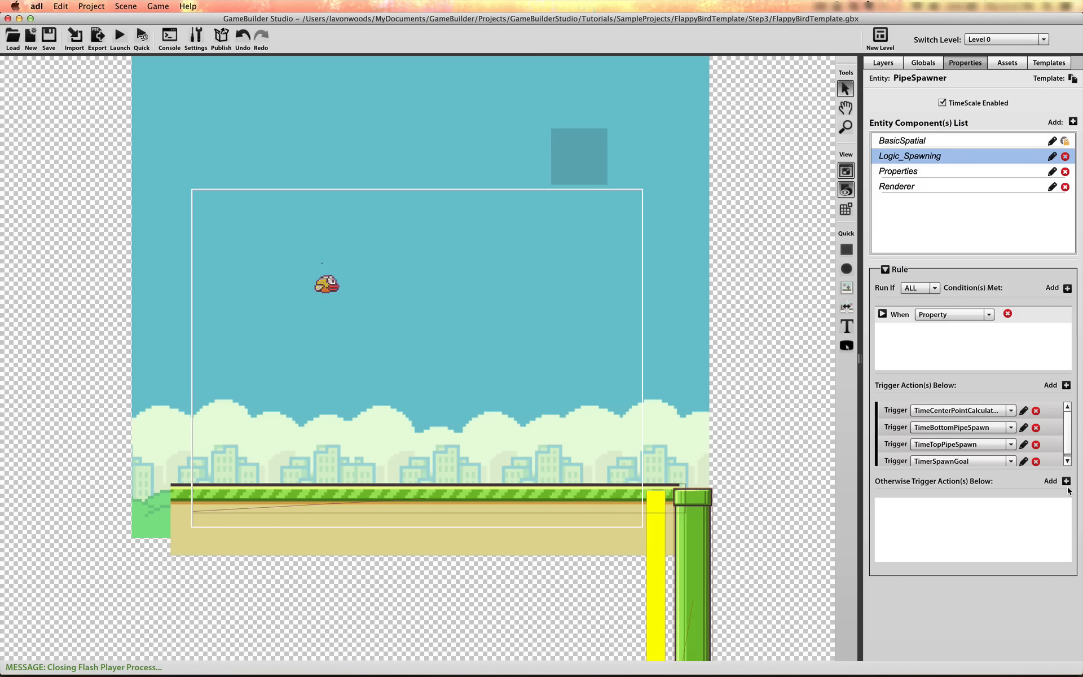
Try to set the TimerSpawnGoal interval to the global property Globals.Data.SpawnTime
left_click(1024, 461)
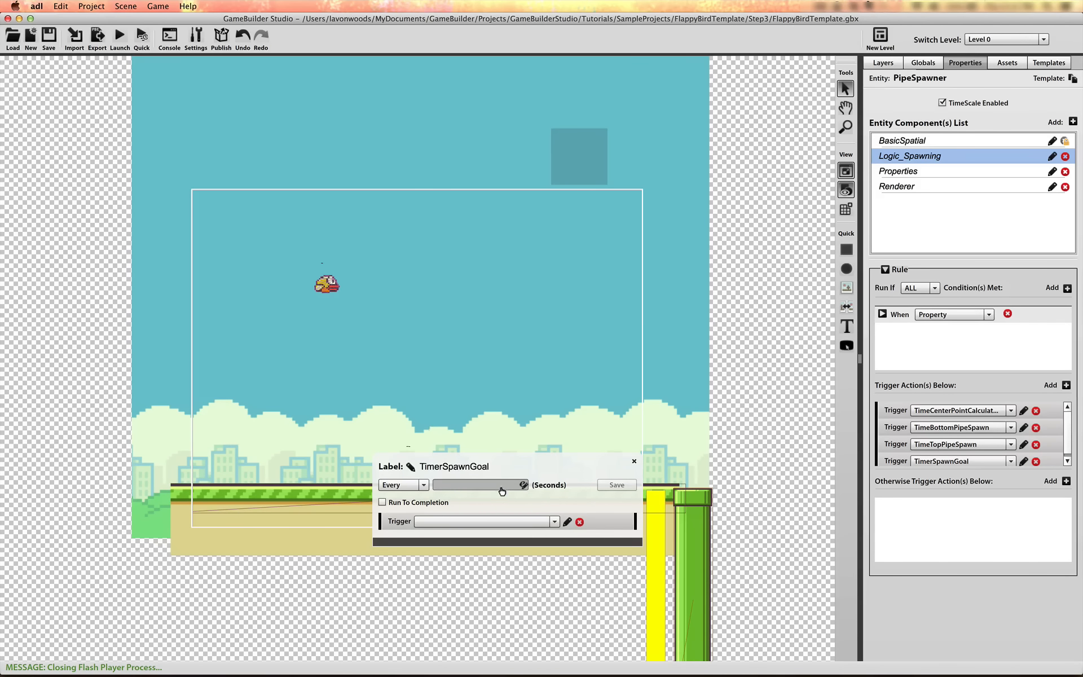
left_click(523, 486)
left_click(429, 368)
left_click(519, 316)
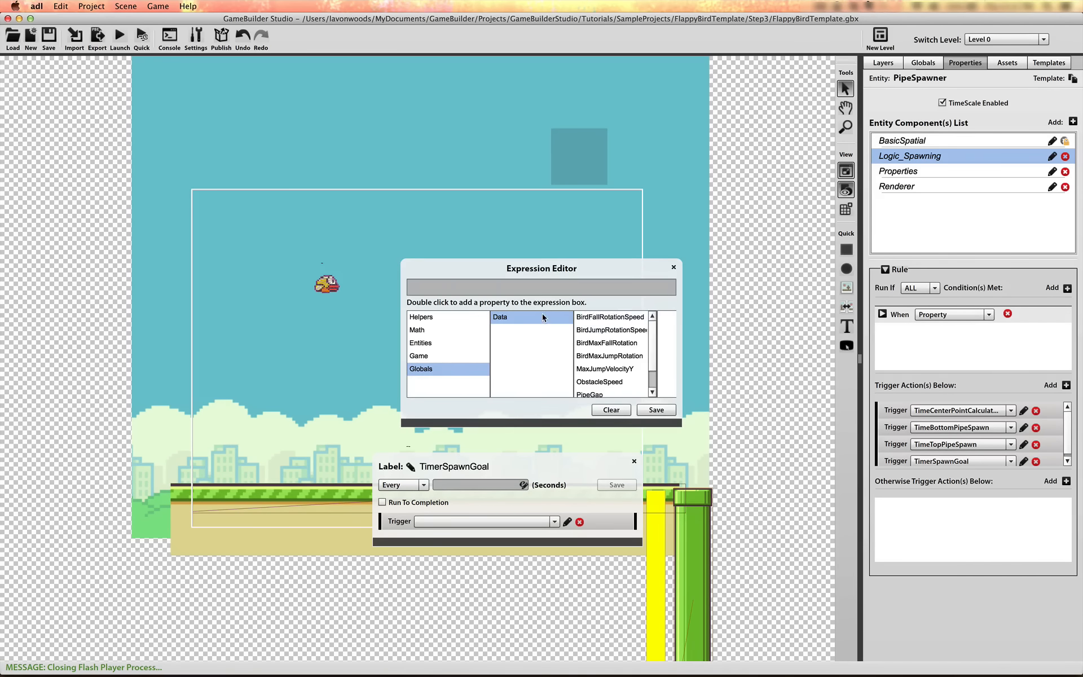
scroll(608, 367, "down", 2)
double_click(608, 379)
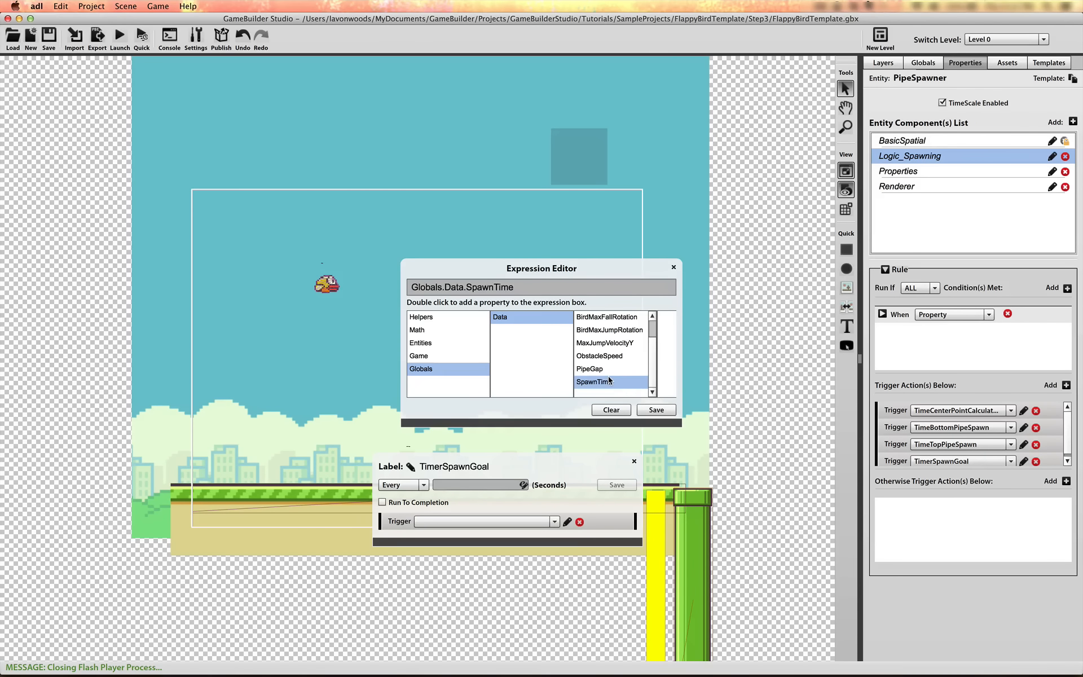
left_click(655, 410)
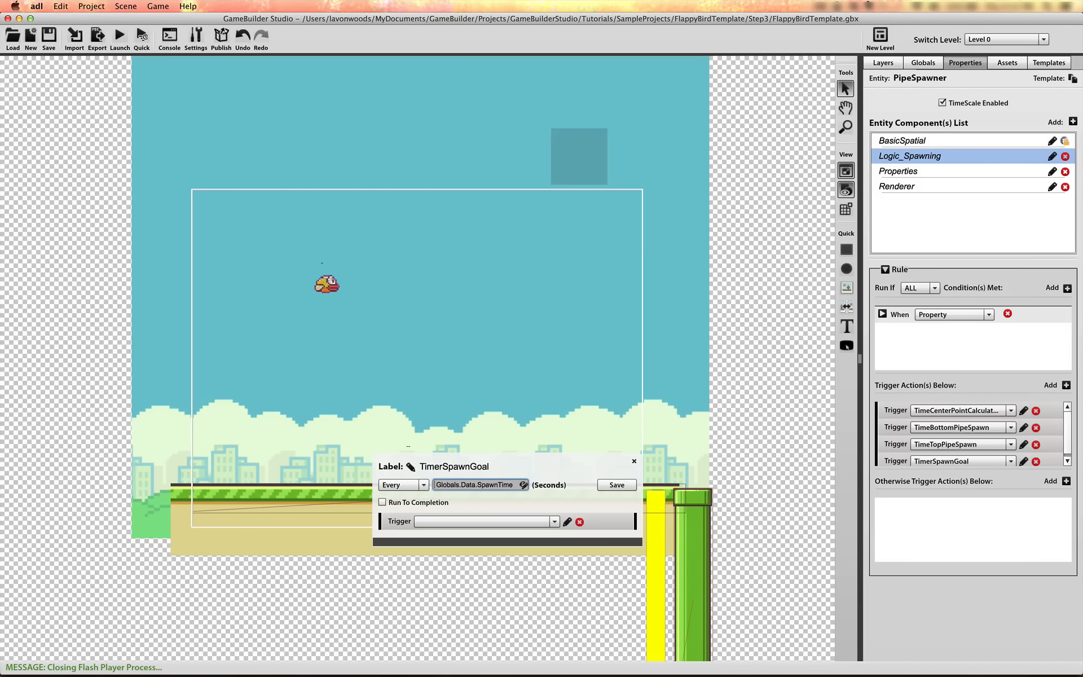
Create a Spawn Entity action as TimerSpawnGoal's trigger, with Goal as the entity to spawn
left_click(553, 523)
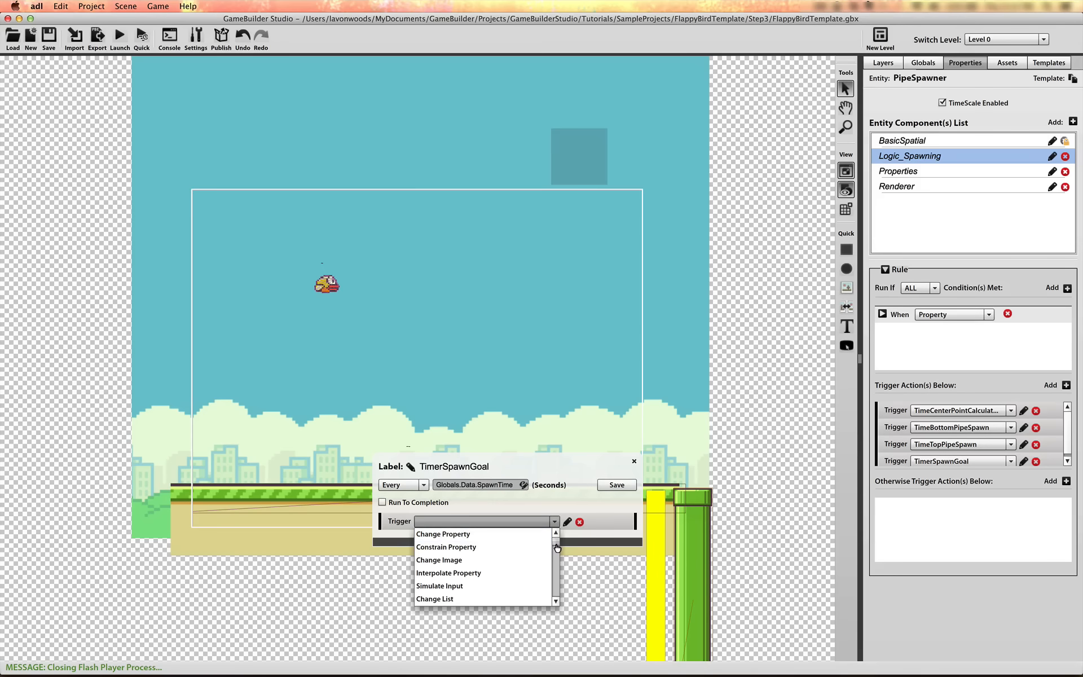
left_click_drag(556, 541, 556, 562)
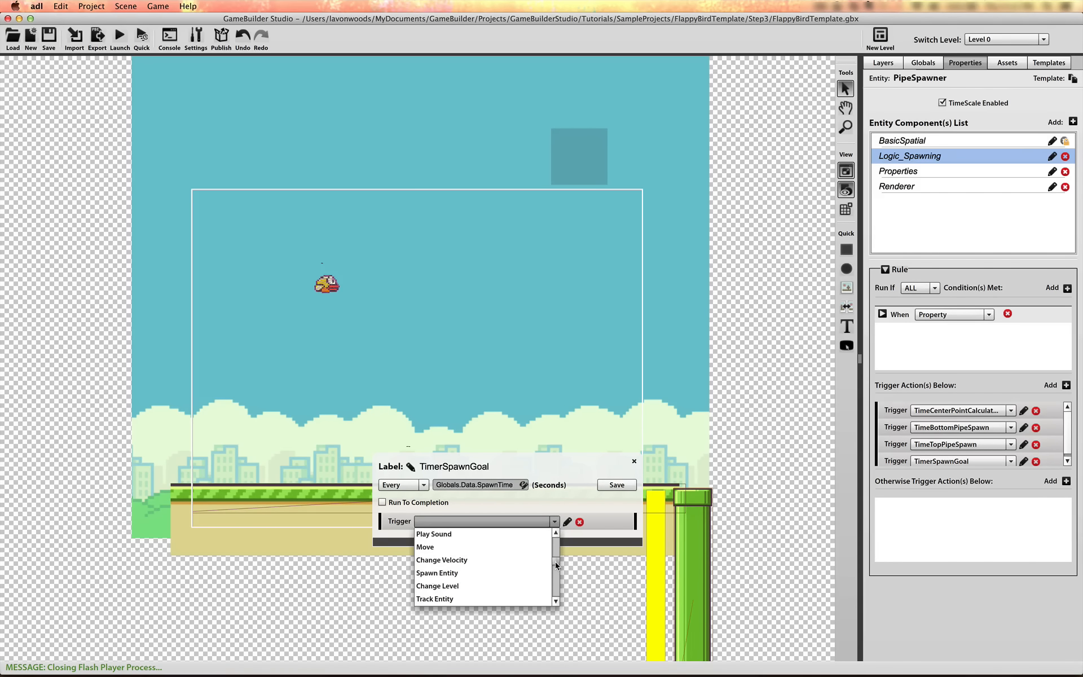
left_click(466, 569)
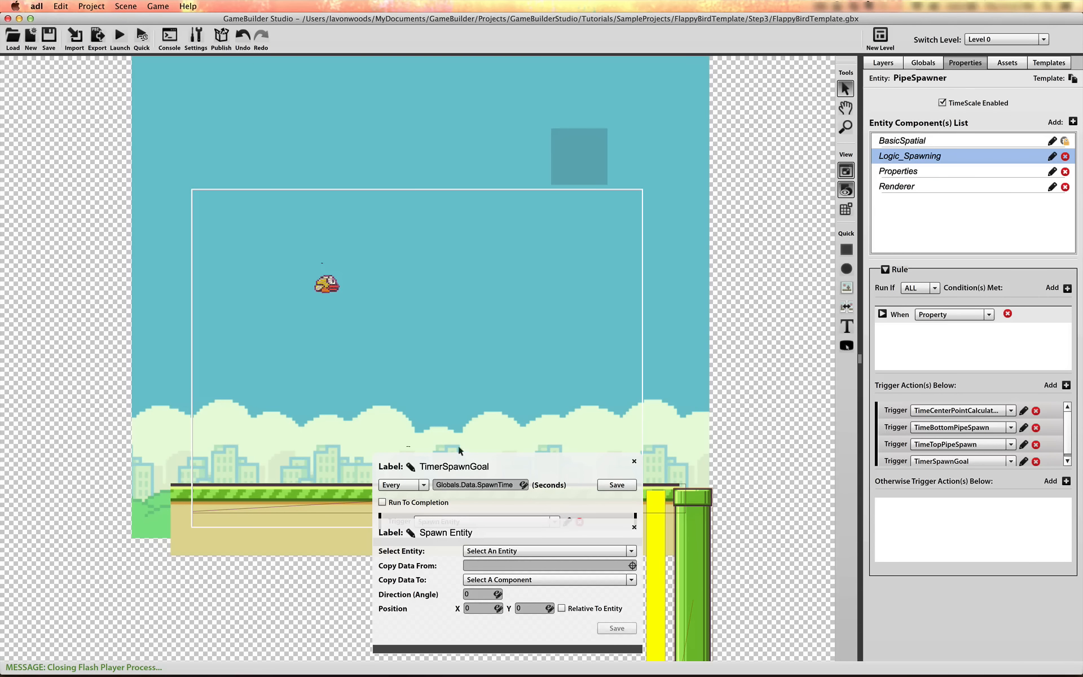
left_click(508, 551)
left_click(500, 627)
Set the Goal spawn action's X position to the expression Game.Screen.width
left_click(478, 608)
left_click(497, 609)
left_click(419, 355)
left_click(537, 356)
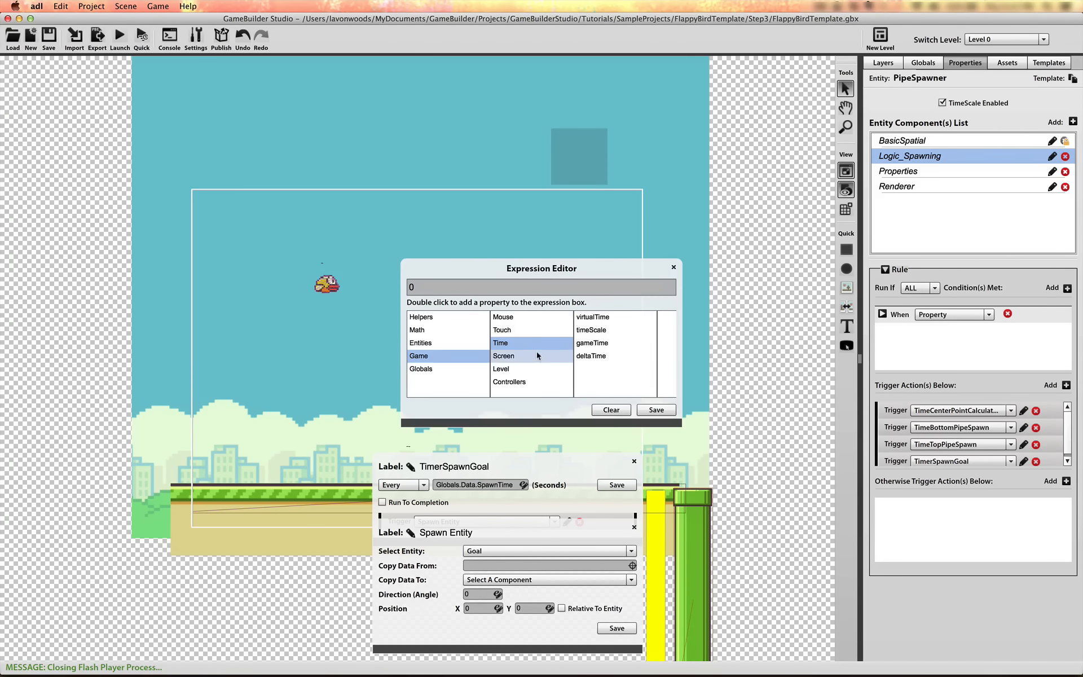
double_click(590, 318)
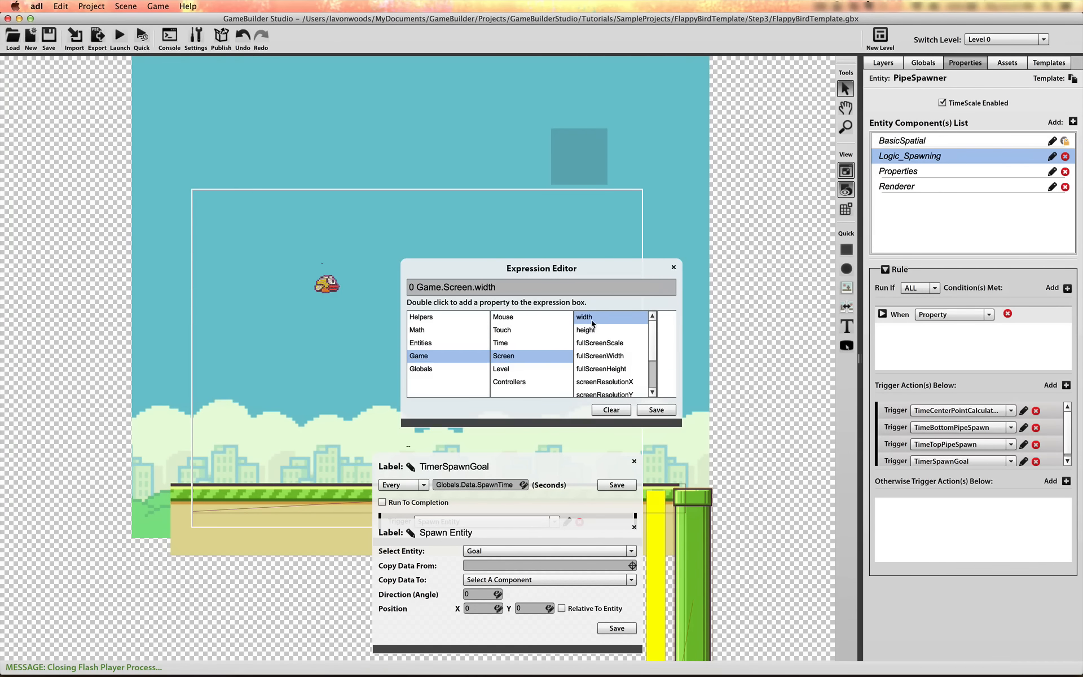
left_click(415, 289)
key("BackSpace")
key("BackSpace")
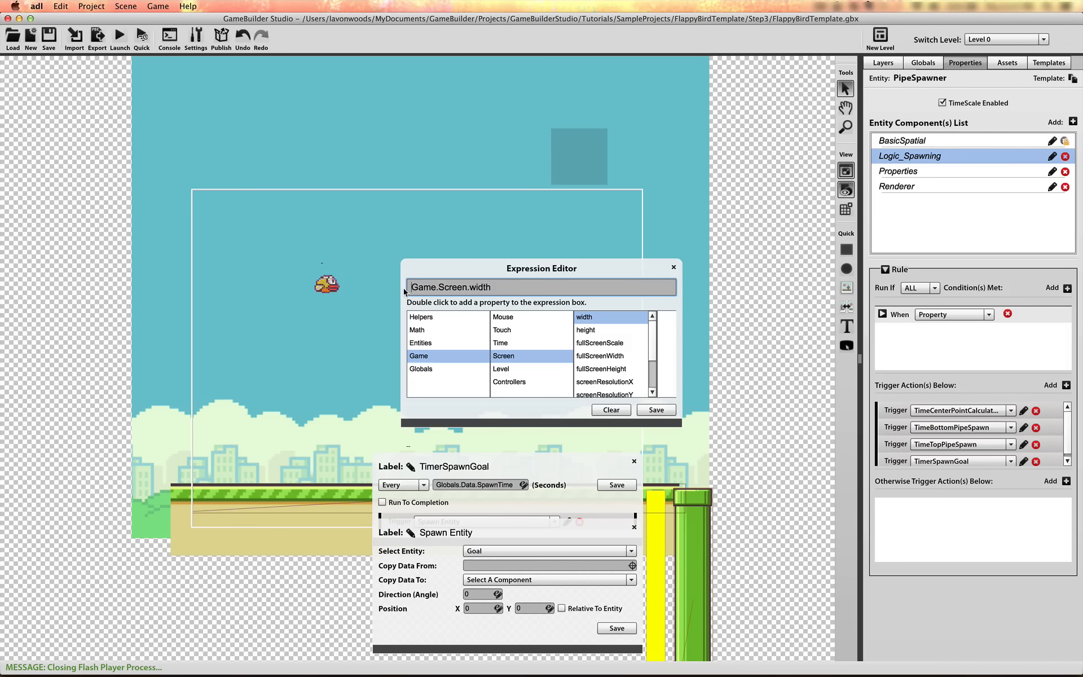
left_click(652, 409)
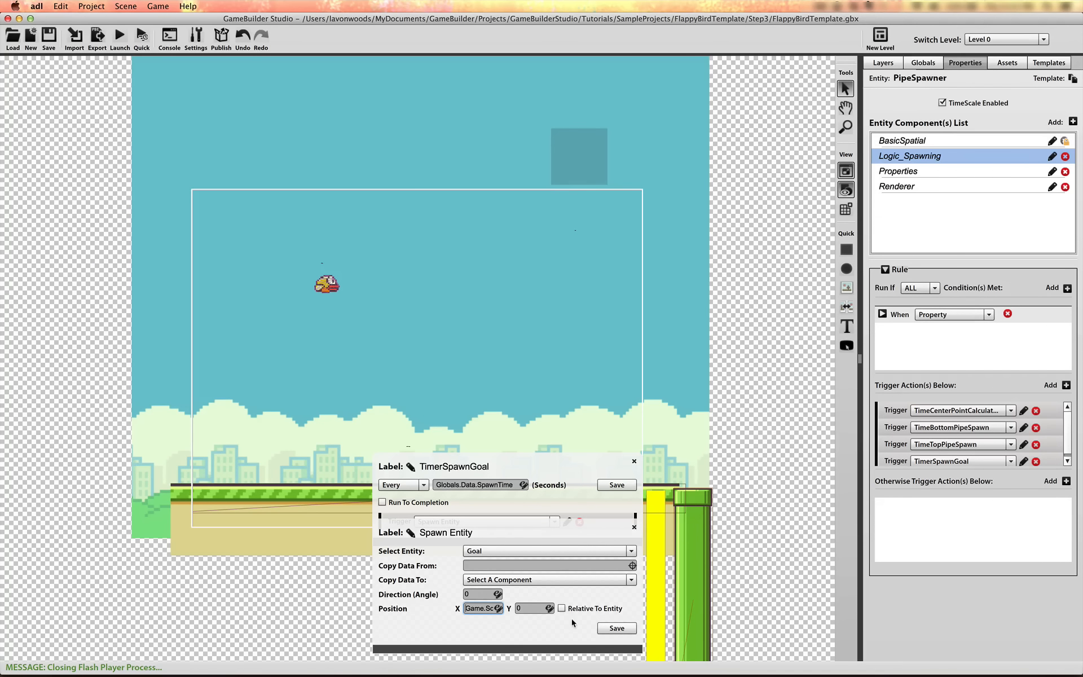
Label the Spawn Entity action SpawnGoalObject, save it and close its editor
left_click(426, 535)
type("Spawn")
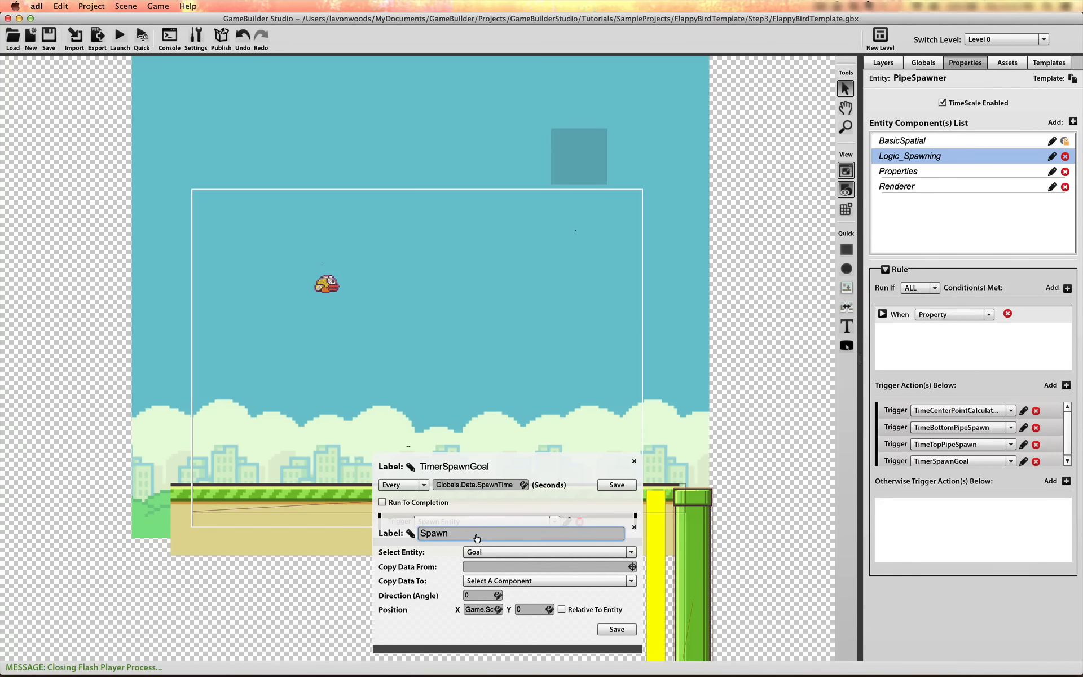
type("GoalObject")
key("Return")
left_click(617, 628)
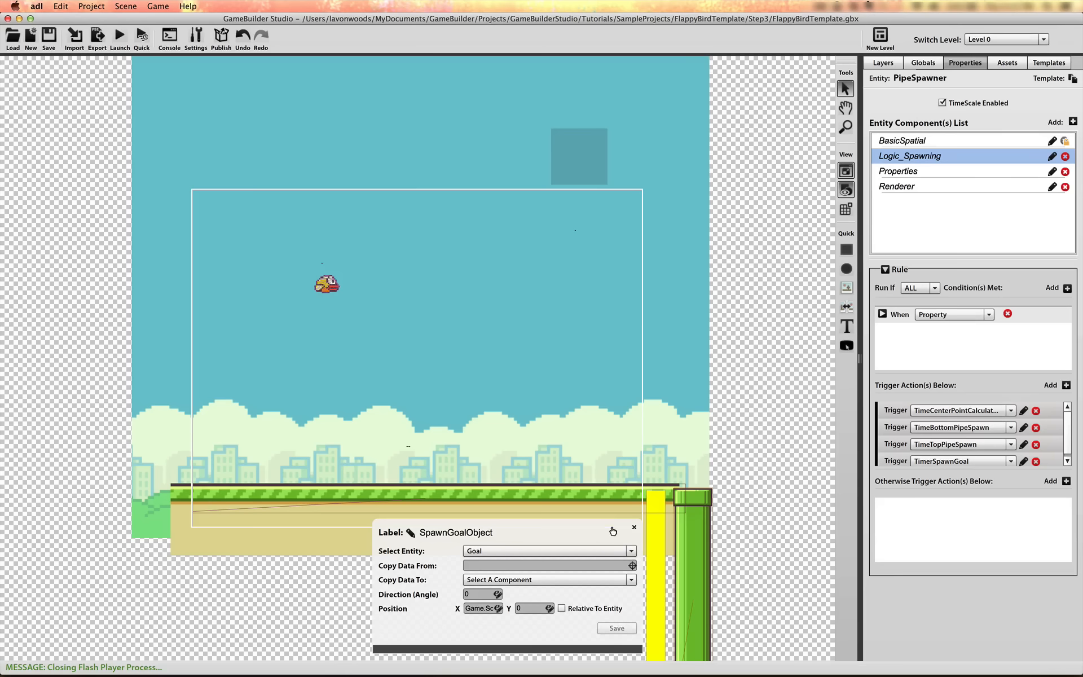
left_click(635, 527)
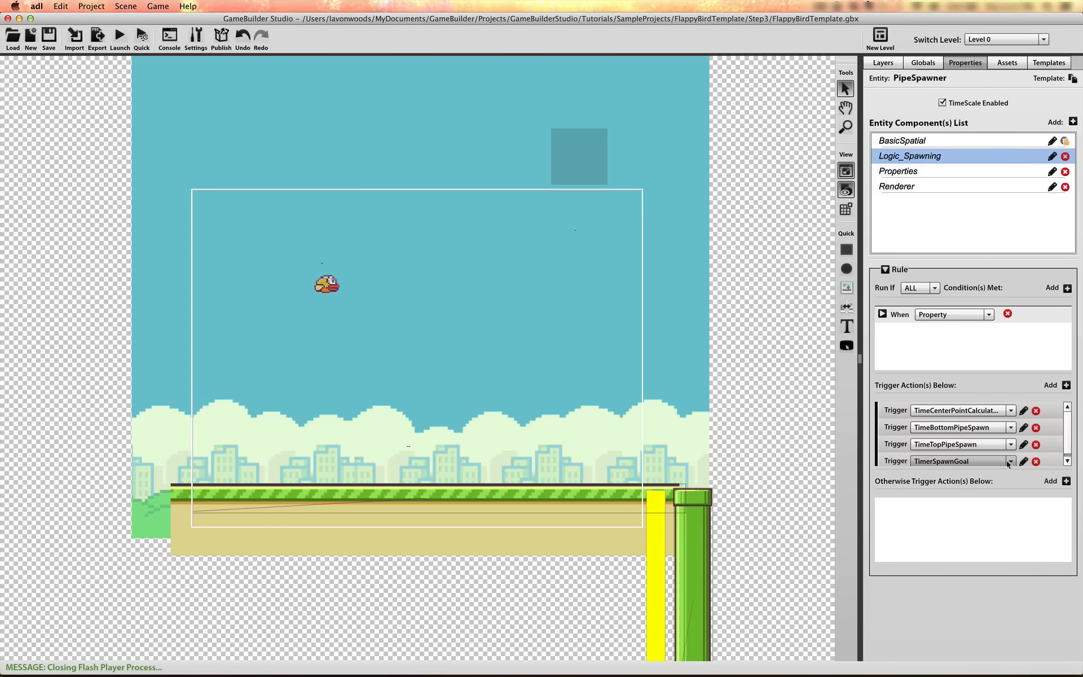
Reopen the TimerSpawnGoal timer and assign SpawnGoalObject as its trigger action
left_click(1024, 462)
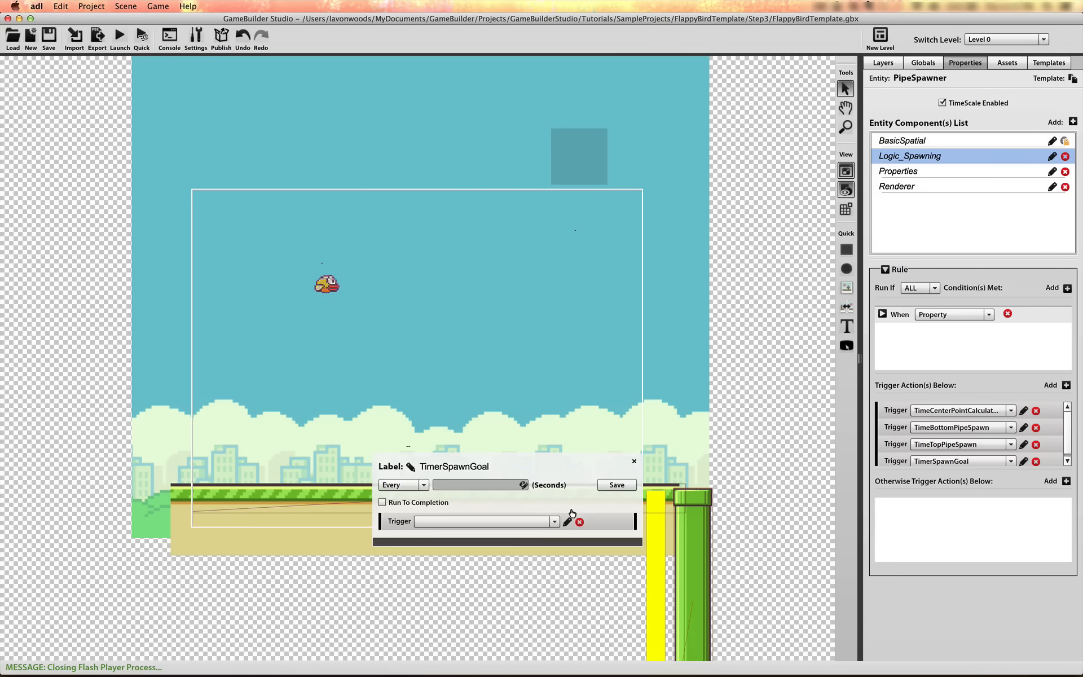
left_click(546, 524)
scroll(539, 558, "down", 5)
left_click(513, 597)
Set TimerSpawnGoal to fire every Globals.Data.SpawnTime seconds and save the timer
left_click(523, 485)
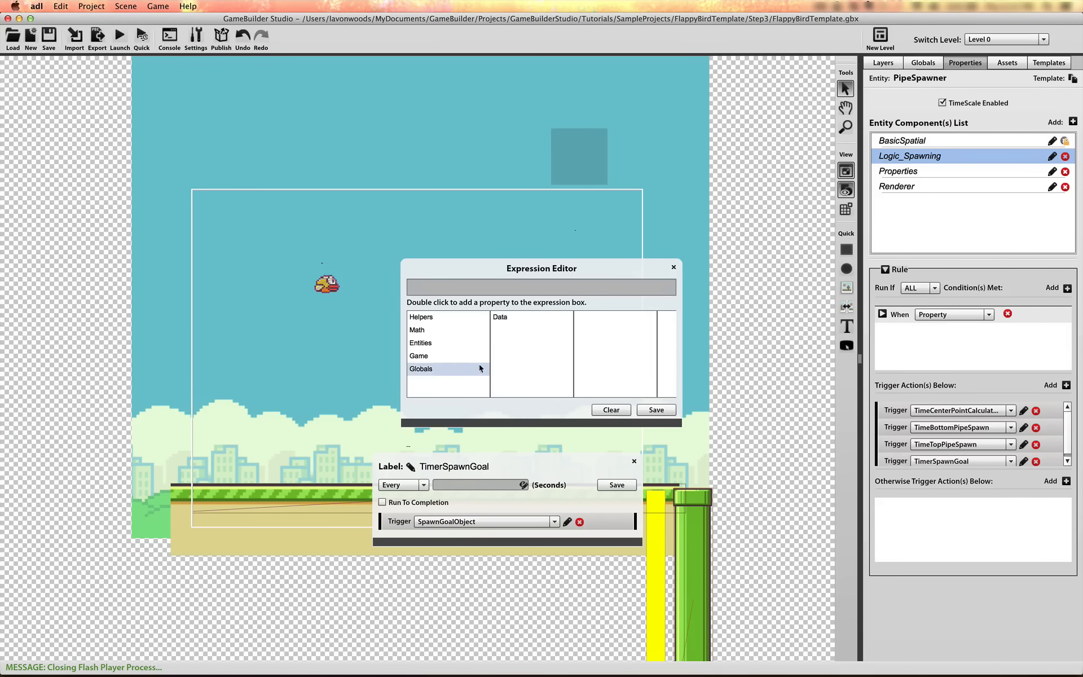
left_click(429, 368)
left_click(543, 321)
left_click(614, 382)
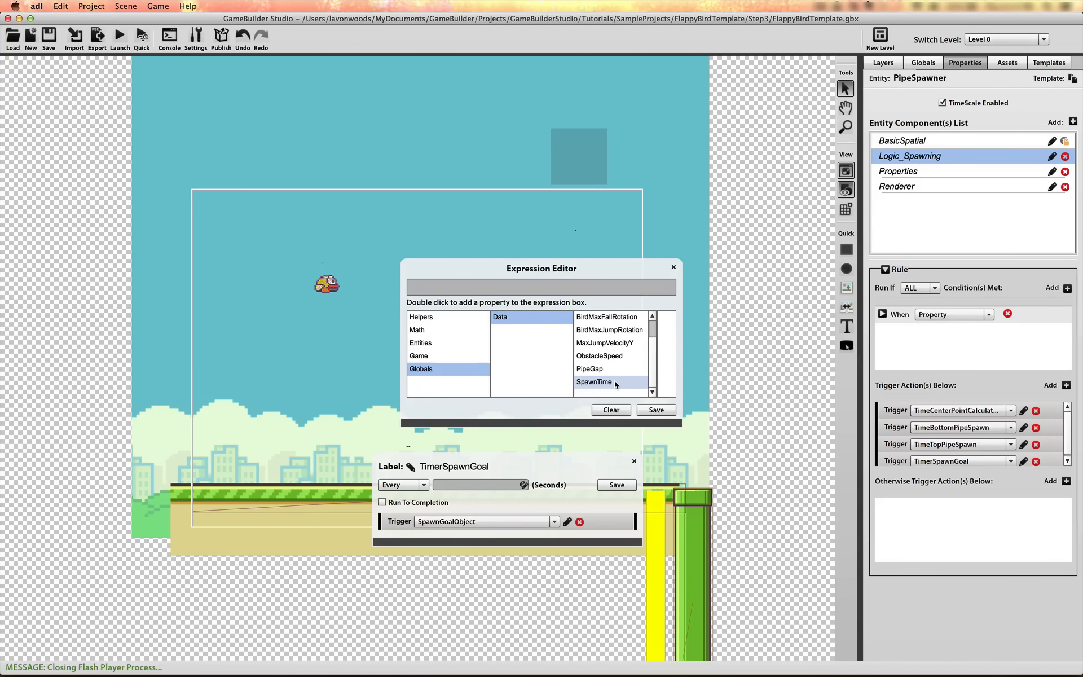
double_click(615, 382)
left_click(658, 410)
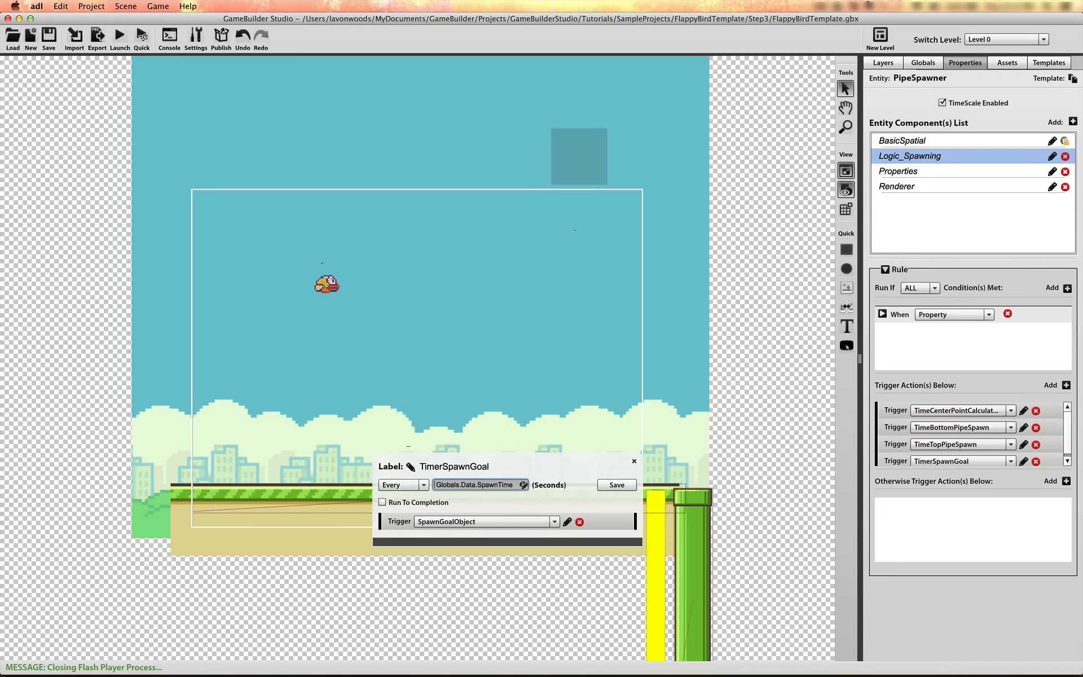
left_click(617, 485)
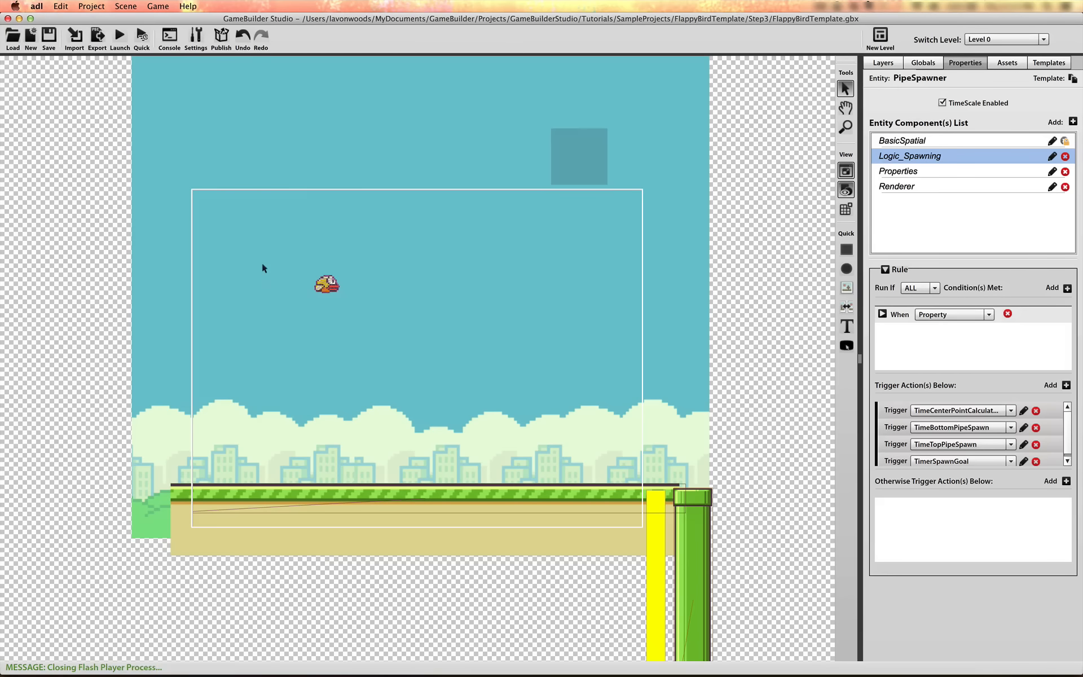
Playtest the game by flapping the bird past the spawned pipes and goal objects, and close the preview
key("super+Tab")
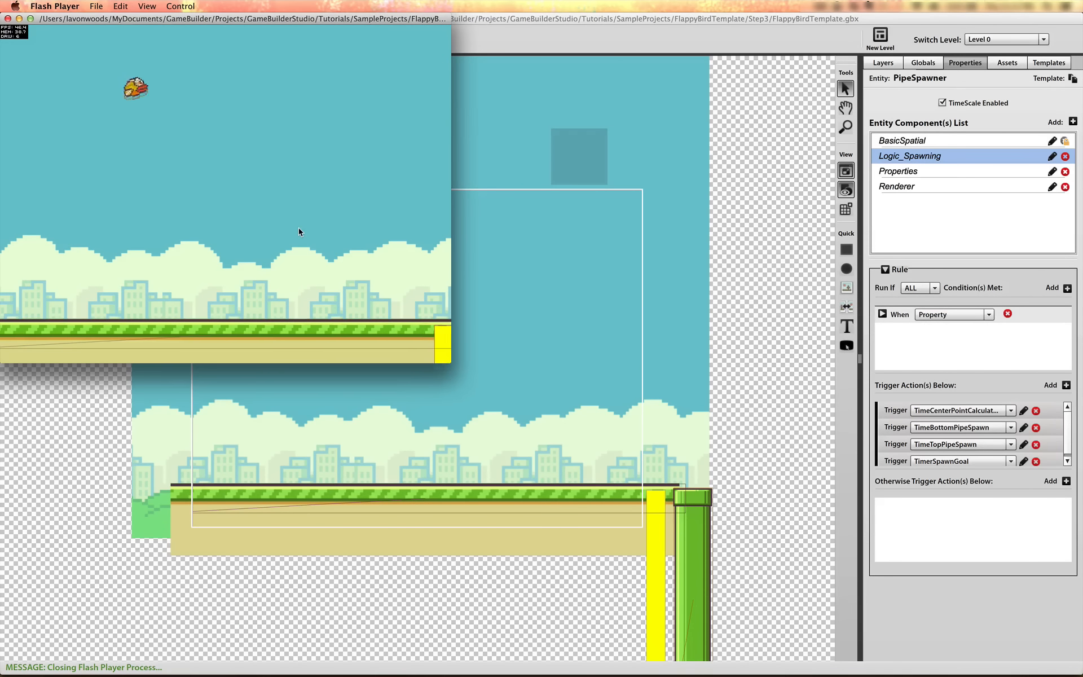
left_click(299, 228)
left_click(299, 228)
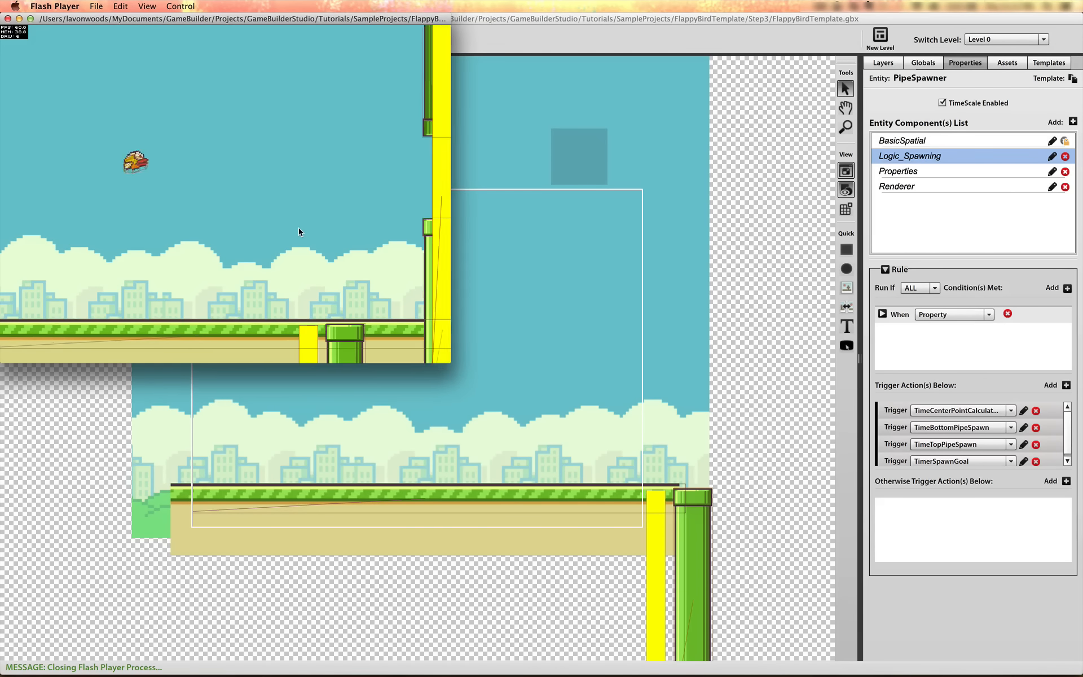
left_click(299, 228)
left_click(299, 228)
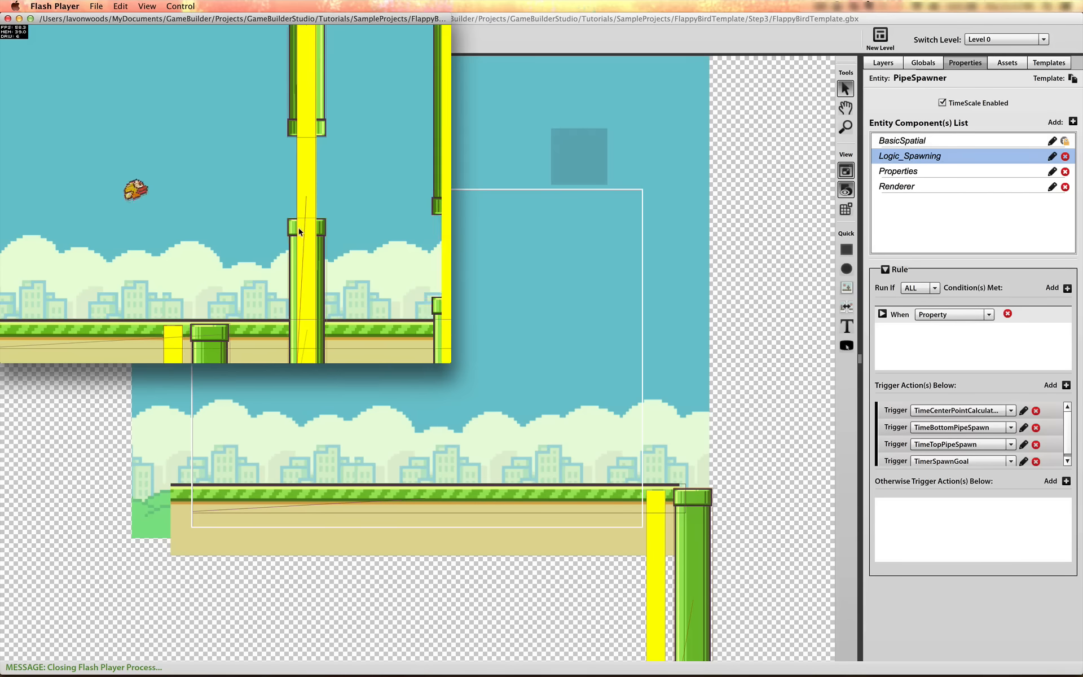
left_click(299, 228)
left_click(299, 228)
left_click(299, 228)
left_click(299, 228)
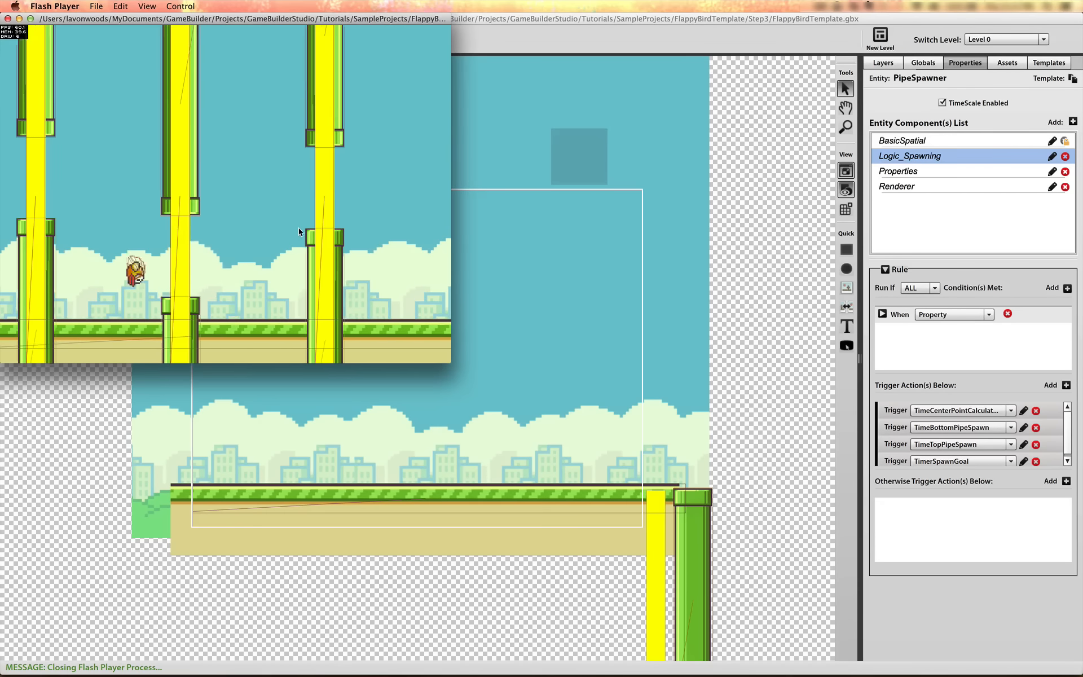
left_click(299, 228)
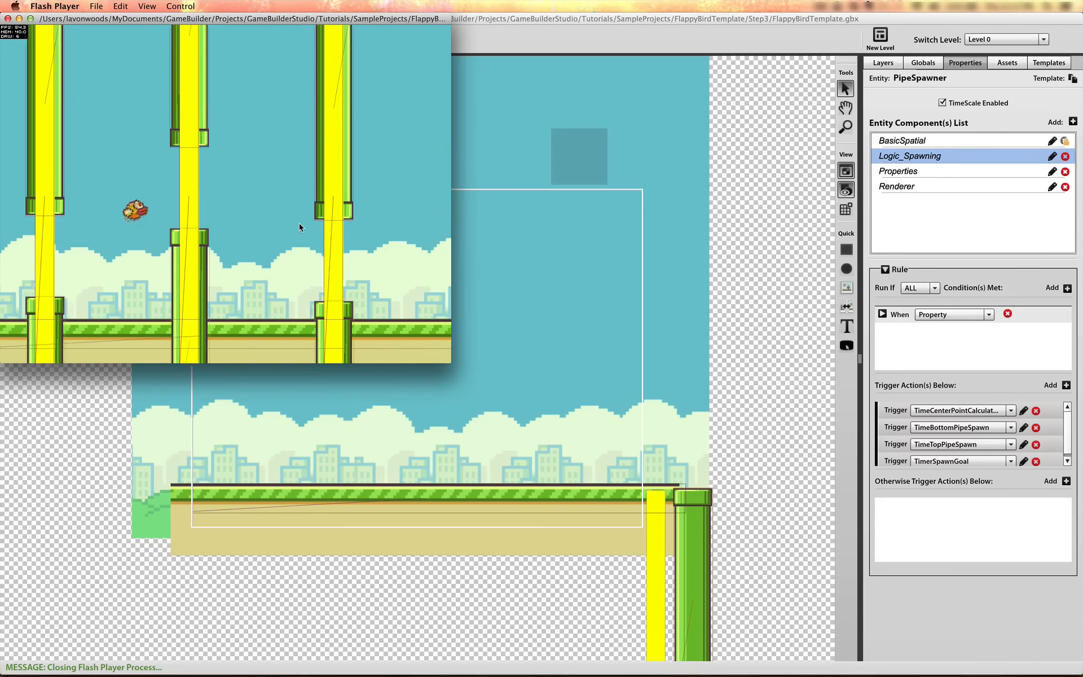
left_click(299, 223)
left_click(299, 228)
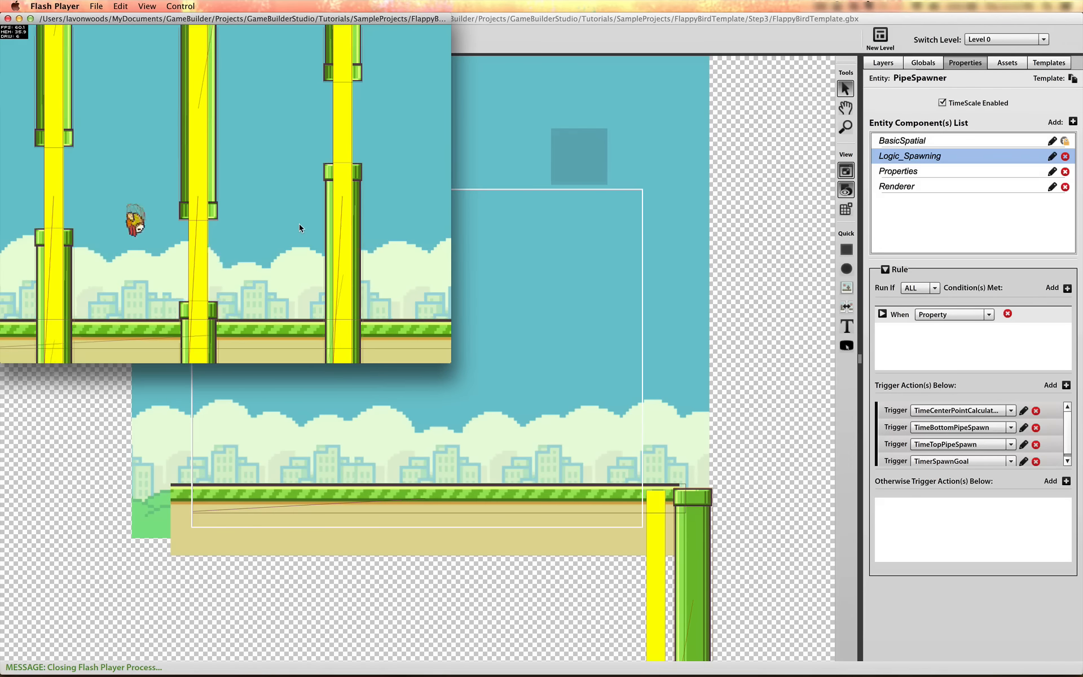
left_click(299, 225)
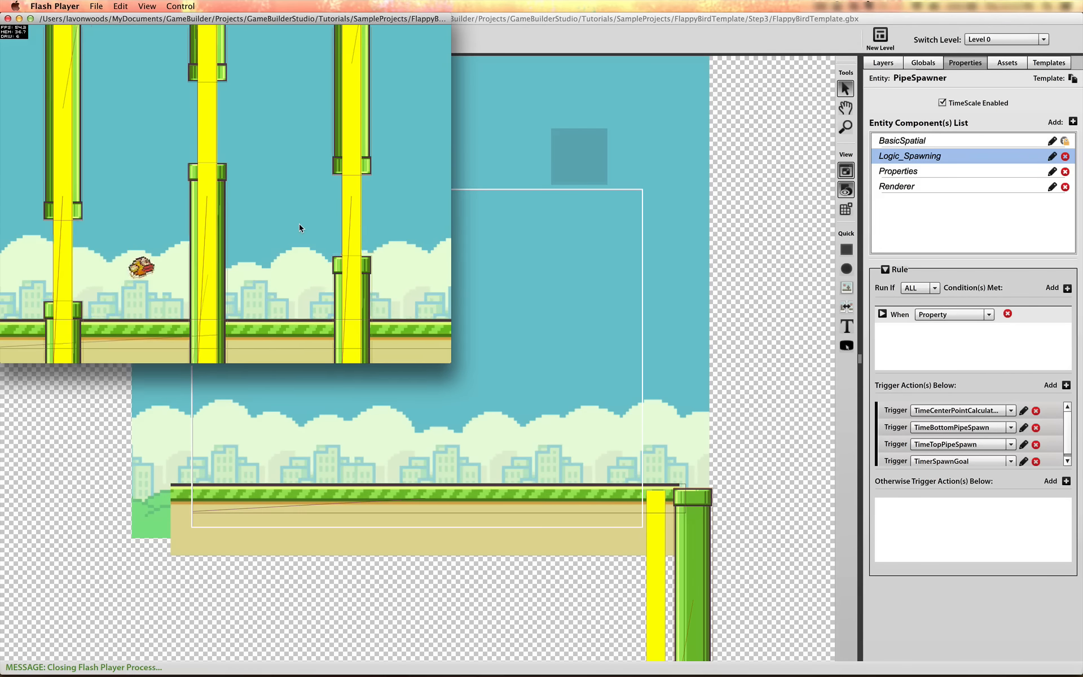
left_click(299, 224)
left_click(299, 224)
left_click(299, 225)
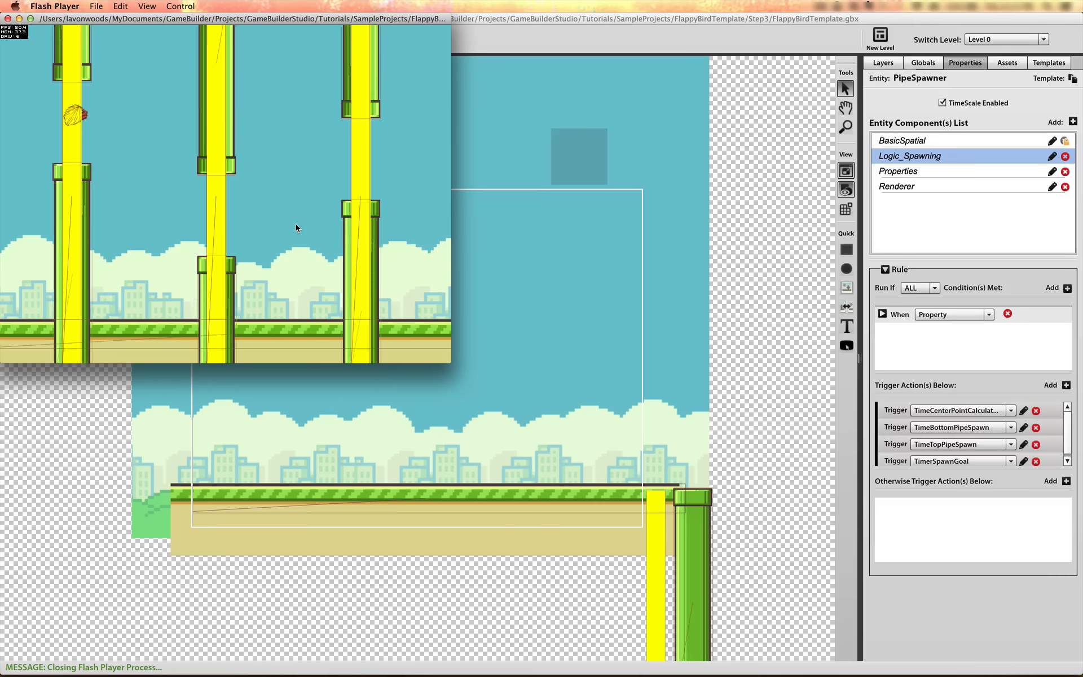
left_click(8, 19)
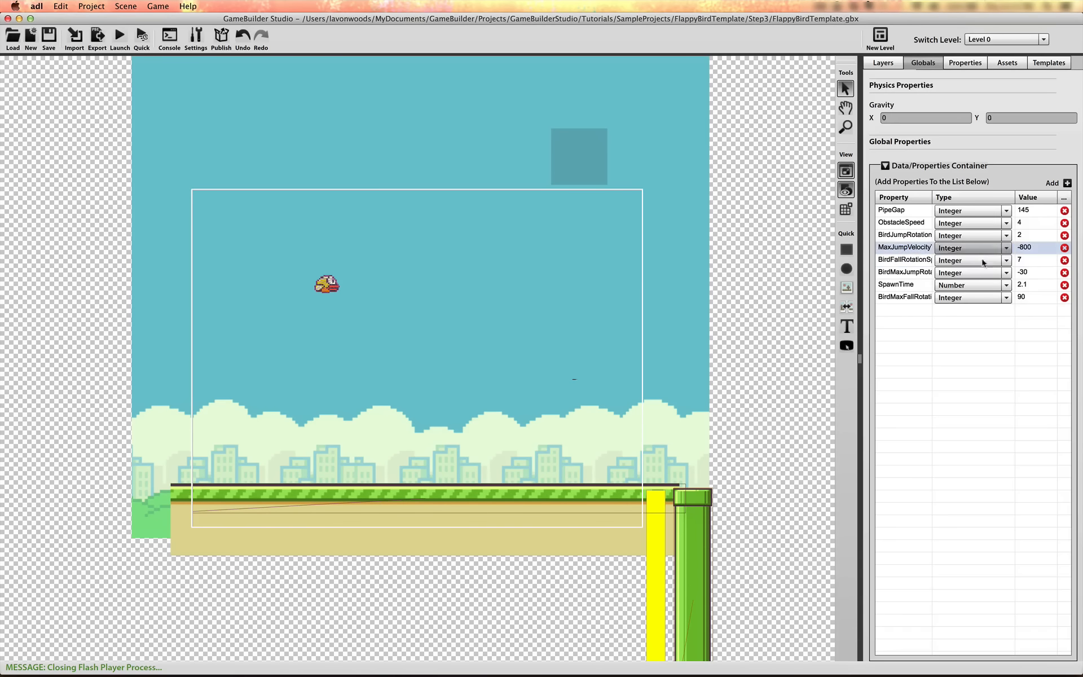
Set the global ObstacleSpeed property to 5
left_click(1023, 223)
type("5")
key("Return")
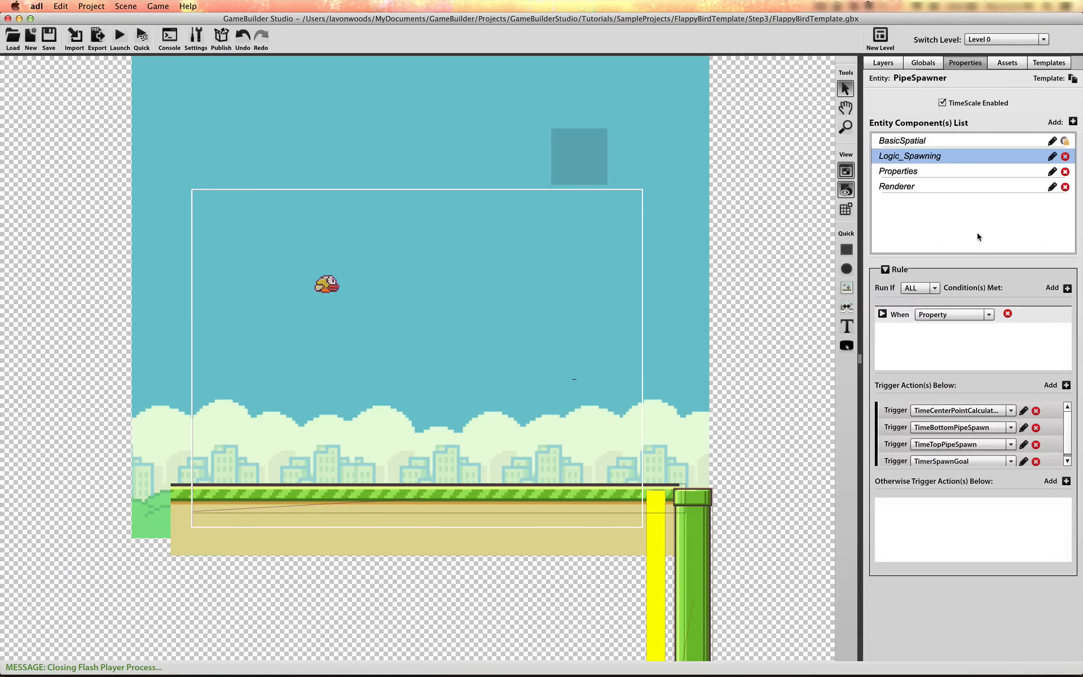
Make the Pipe's collision shape a sensor in its Spatial component
left_click(689, 527)
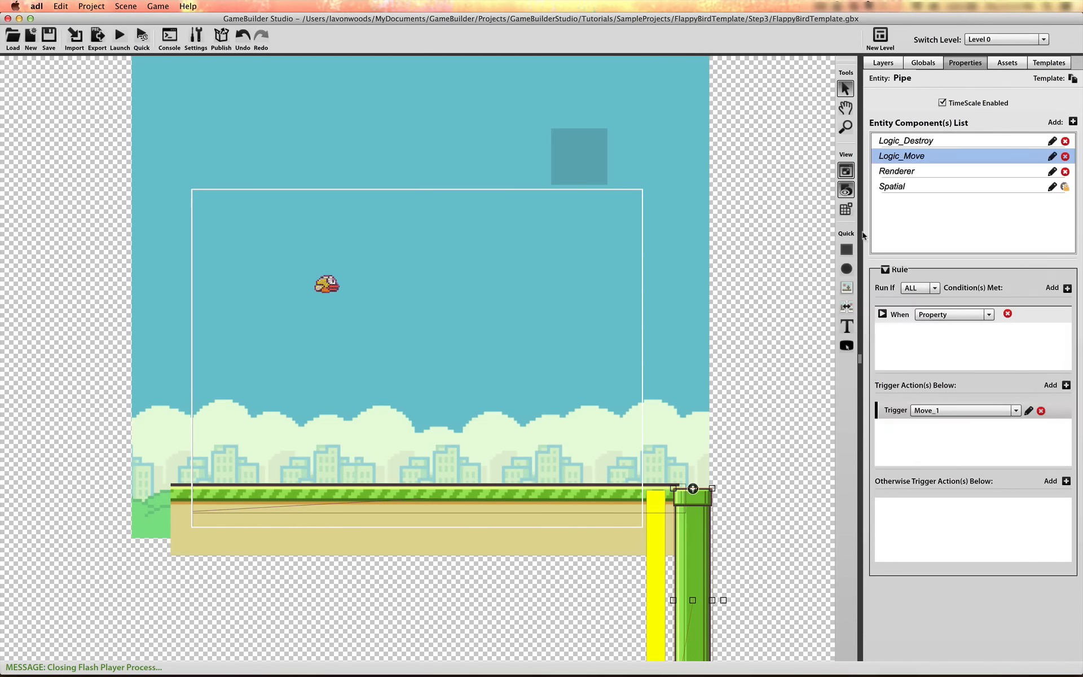
left_click(938, 183)
left_click_drag(1079, 324, 1079, 418)
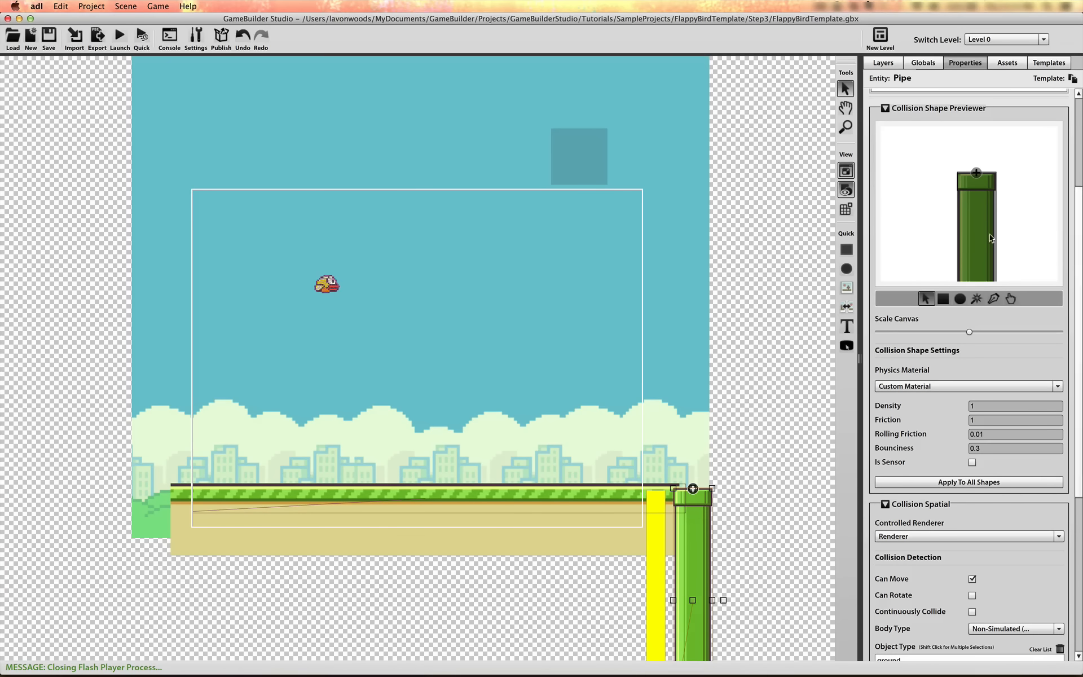
left_click(976, 207)
left_click(972, 462)
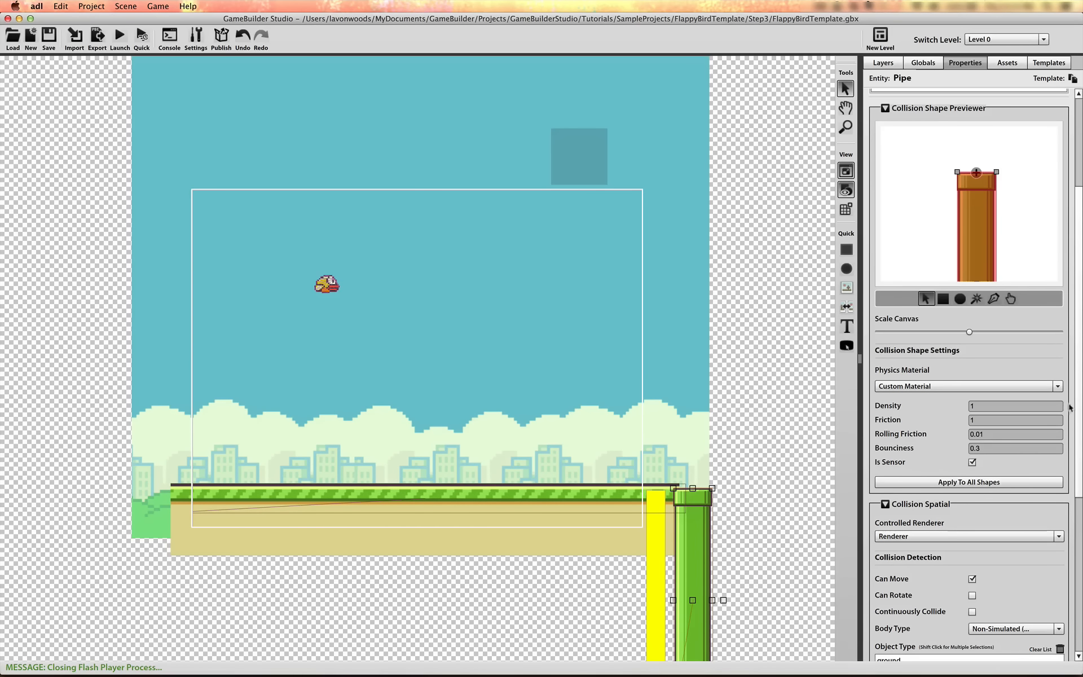
left_click_drag(1079, 407, 1080, 437)
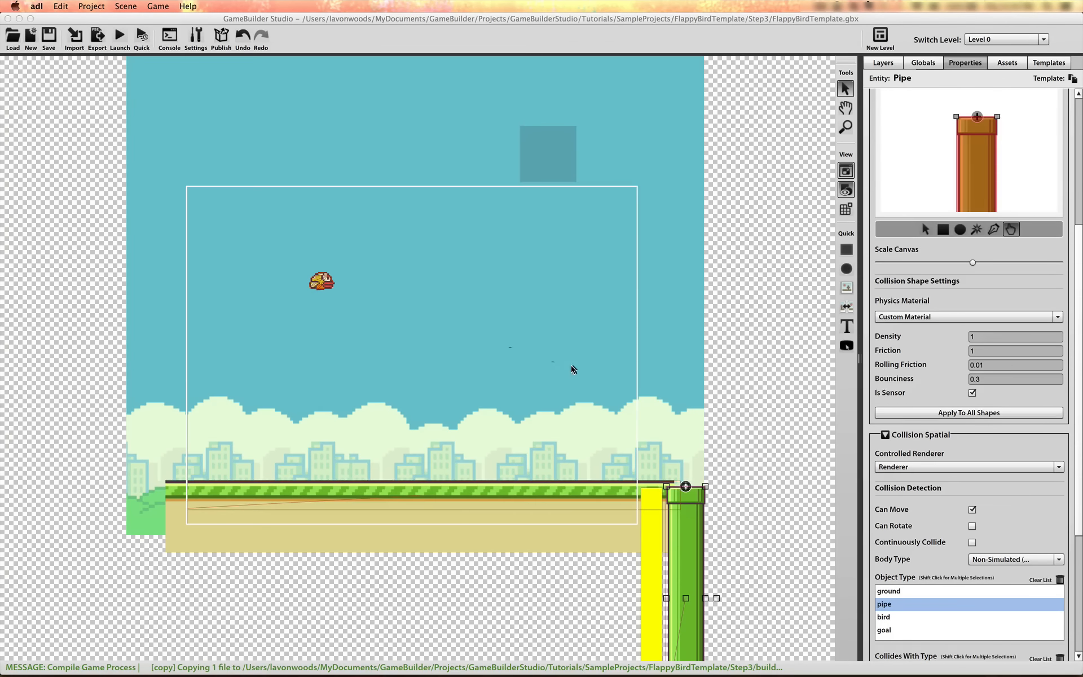
left_click_drag(613, 576, 695, 591)
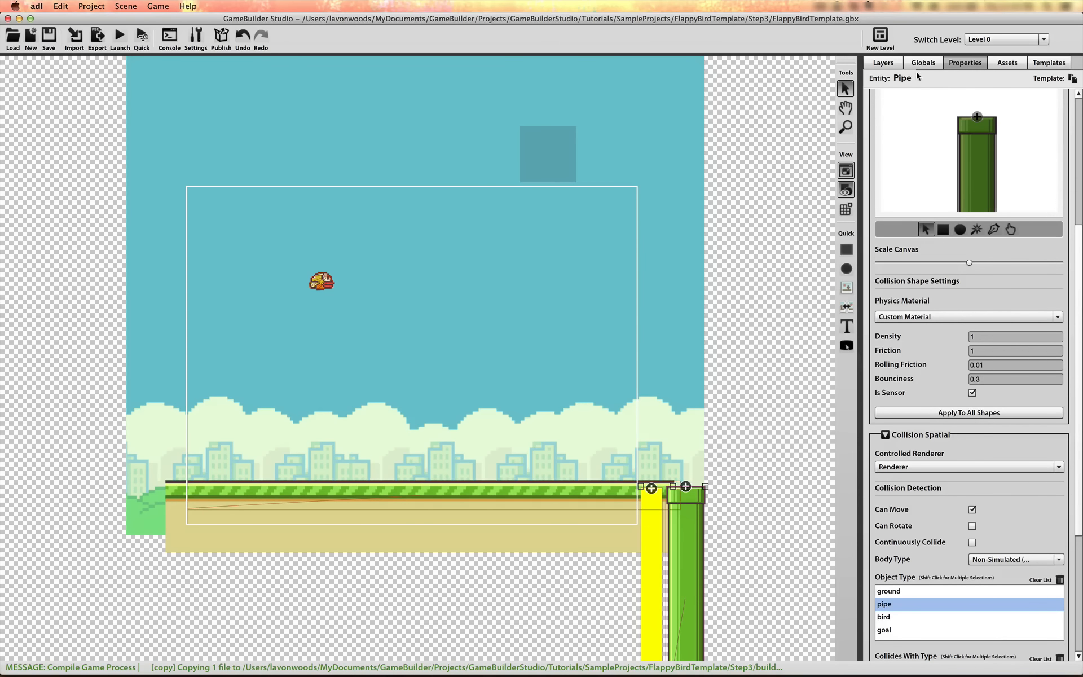
Reorder Scene Layer - 0 so that Ground and GroundCollider come after PipeSpawner at the end of the list
left_click(883, 63)
left_click(943, 157)
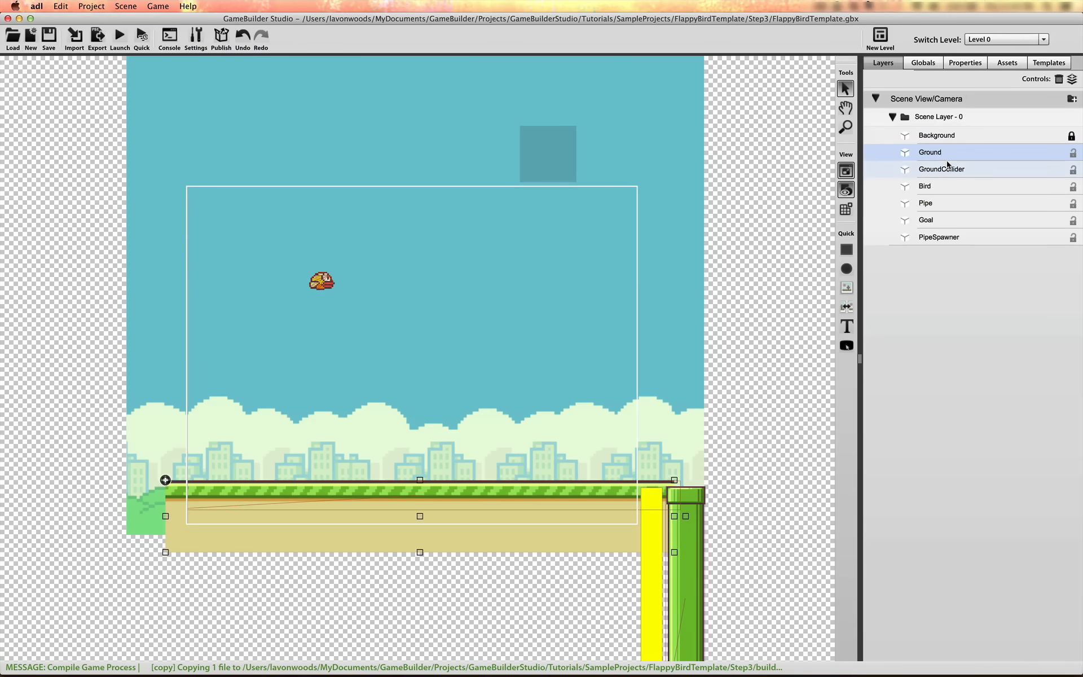
left_click_drag(939, 156, 543, 235)
left_click_drag(931, 192, 935, 240)
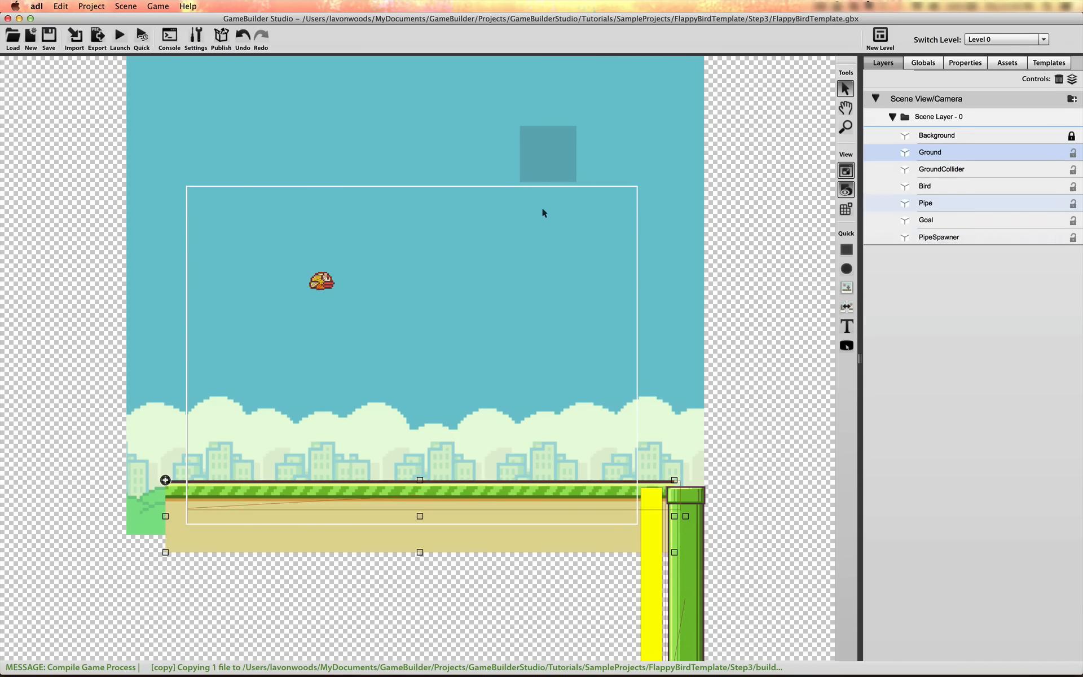
left_click_drag(943, 149, 936, 243)
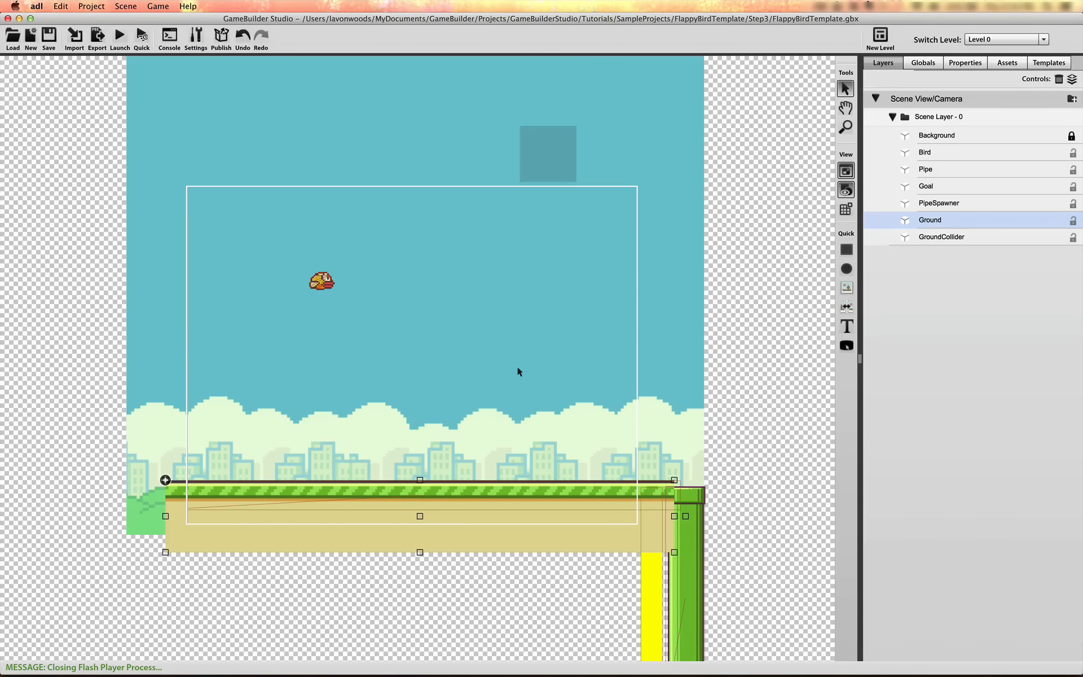
Playtest the game to check that the ground is drawn over the pipes, and close the preview
left_click(133, 105)
left_click(130, 109)
left_click(131, 108)
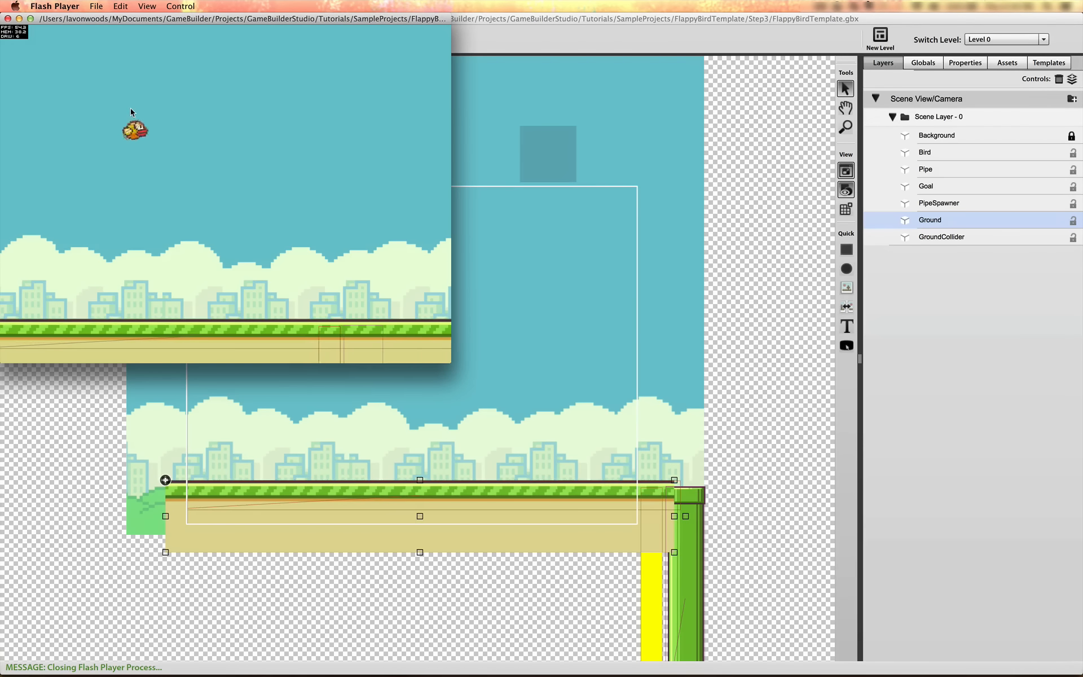
left_click(130, 108)
left_click(131, 109)
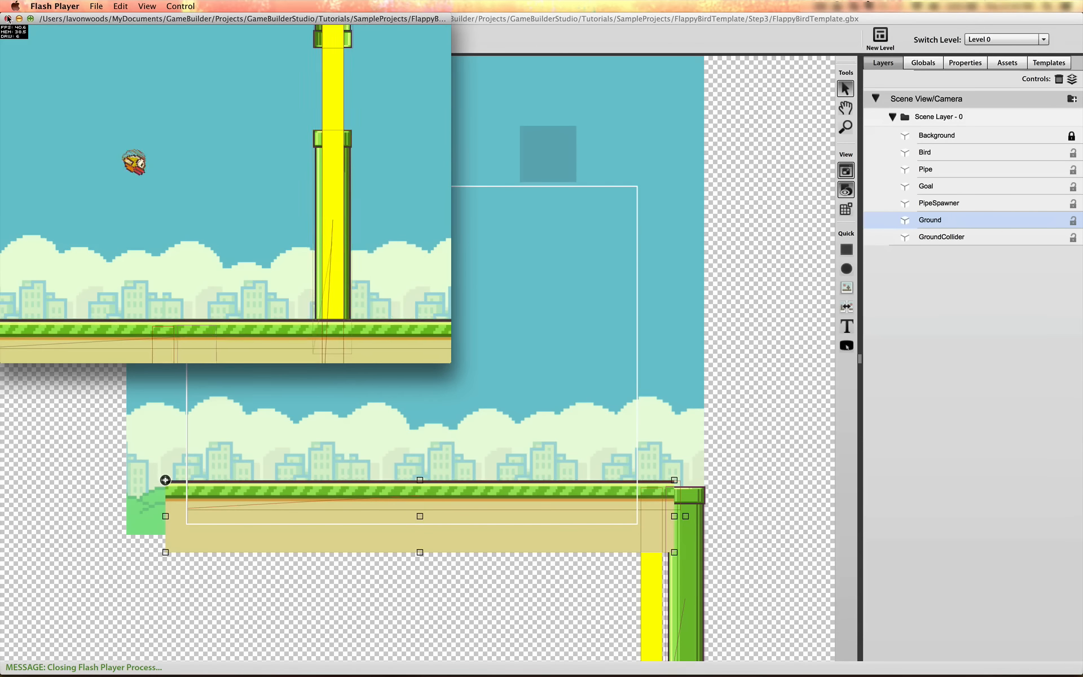
left_click(8, 18)
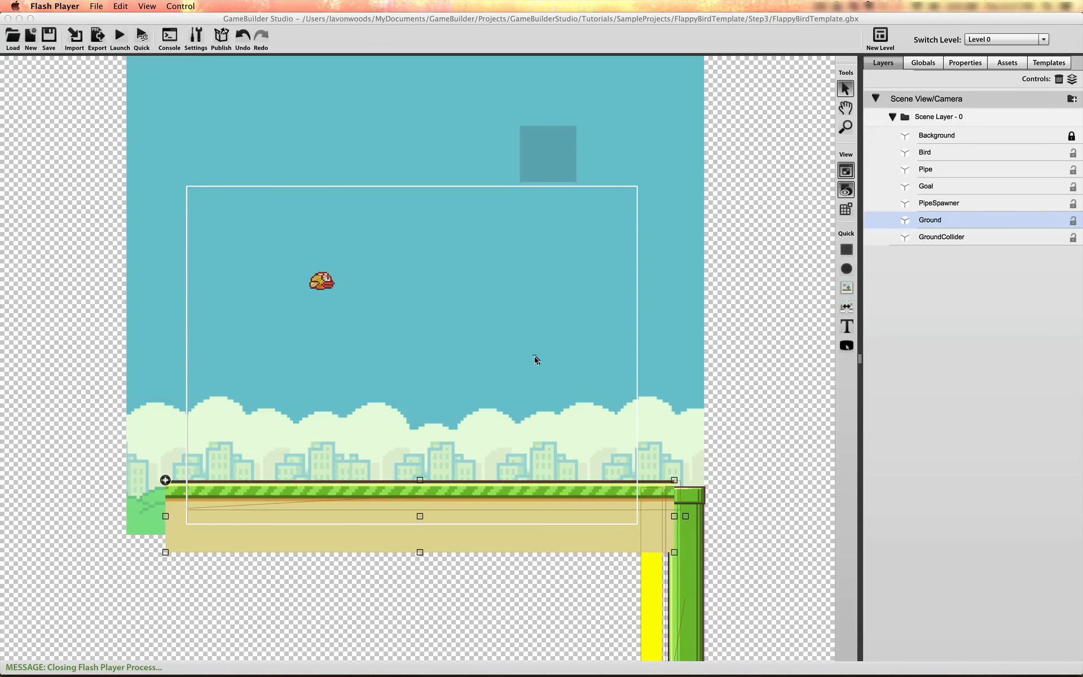
Add a Rules Map component named Logic_Hide to the Goal entity
left_click(650, 583)
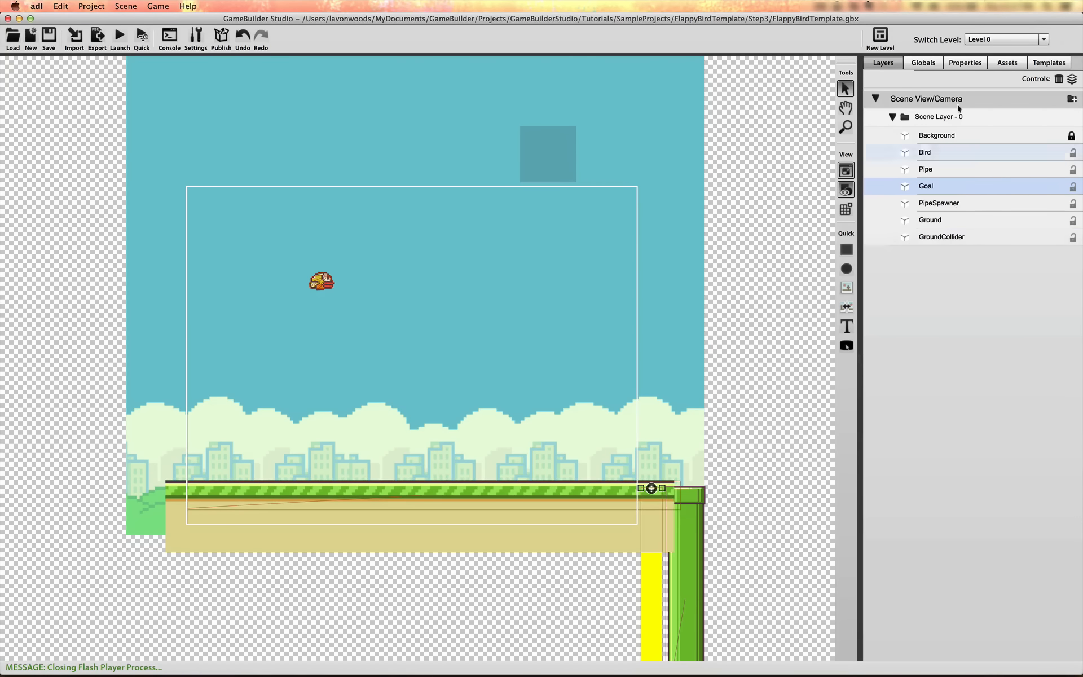
left_click_drag(926, 174, 927, 165)
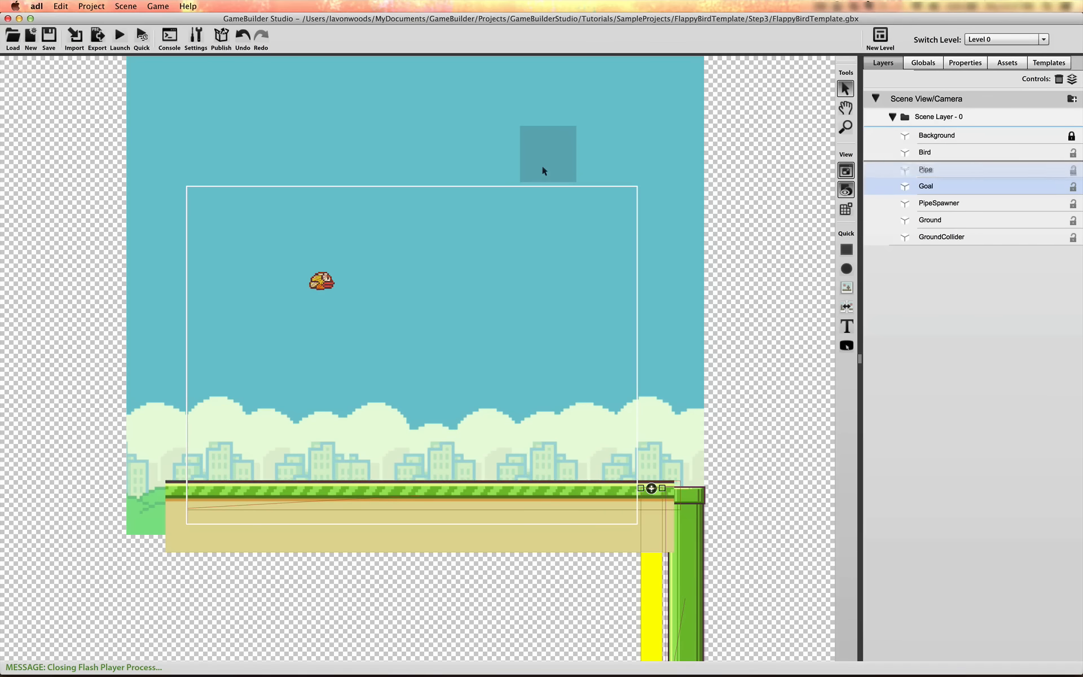
left_click(968, 63)
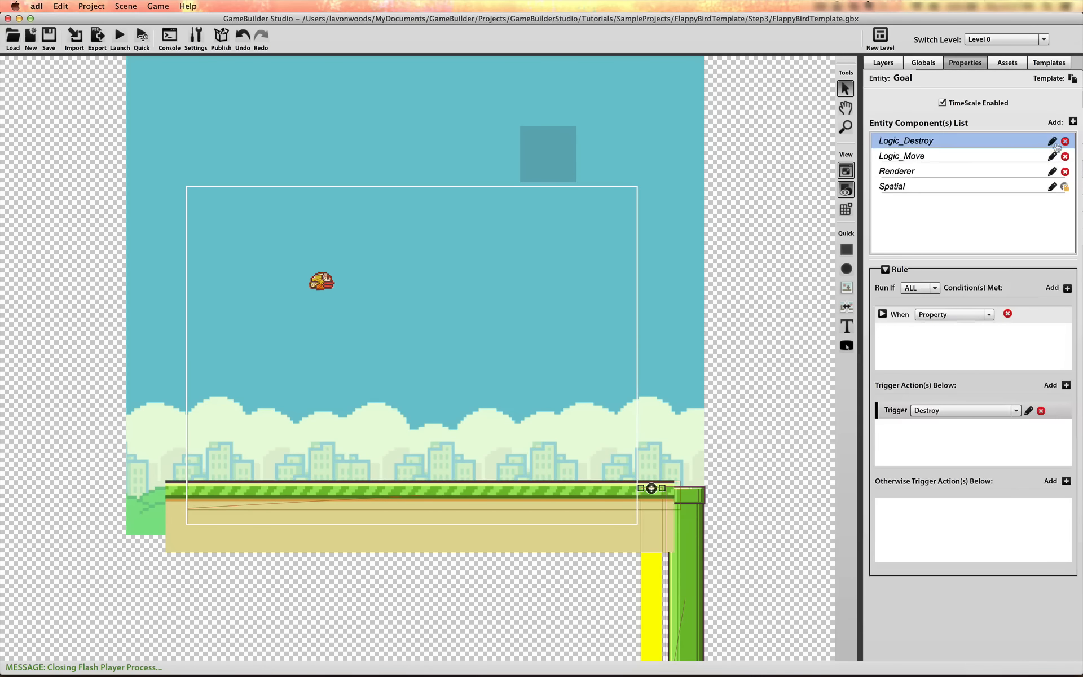
left_click(1073, 123)
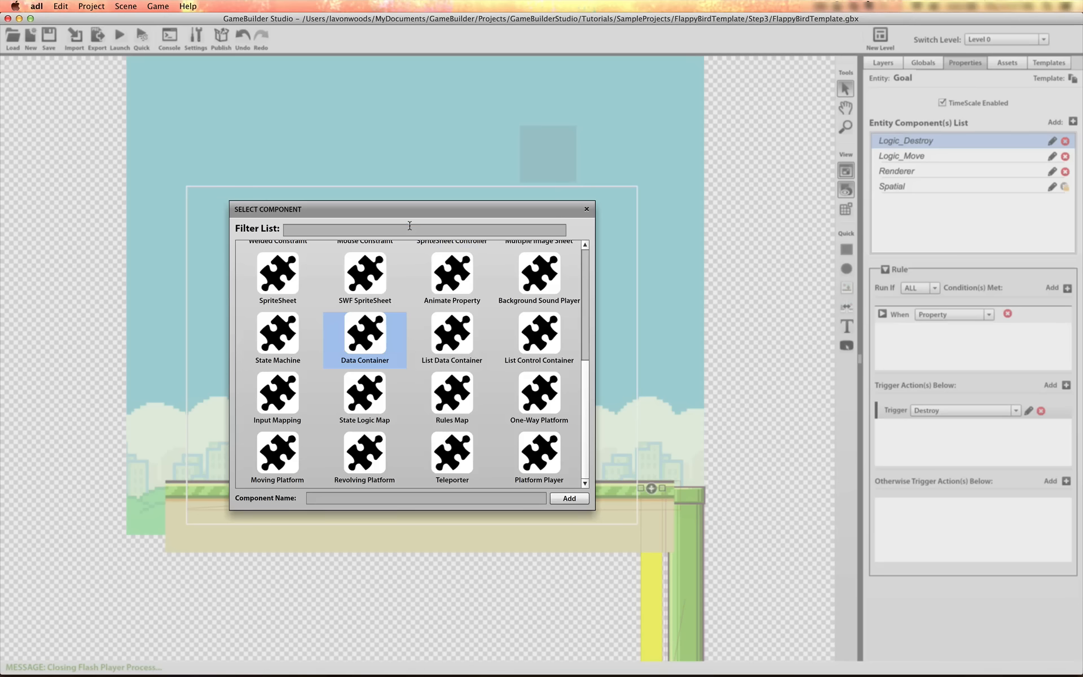
left_click(409, 226)
type("ru")
left_click(279, 290)
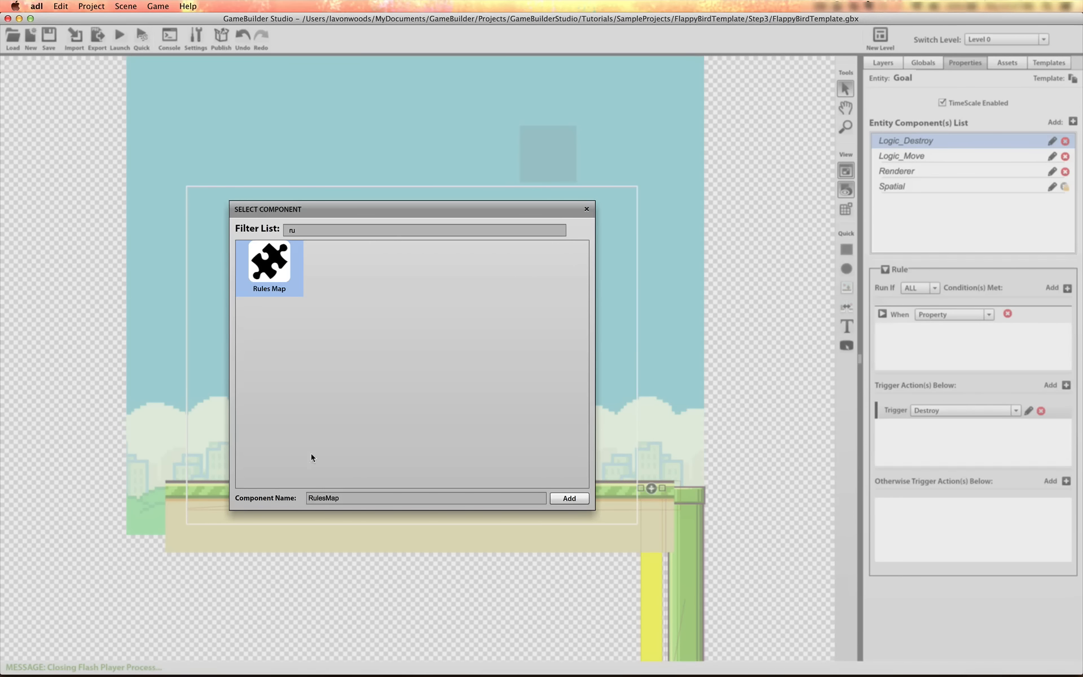
left_click(328, 498)
type("Logic_Hide")
left_click(569, 498)
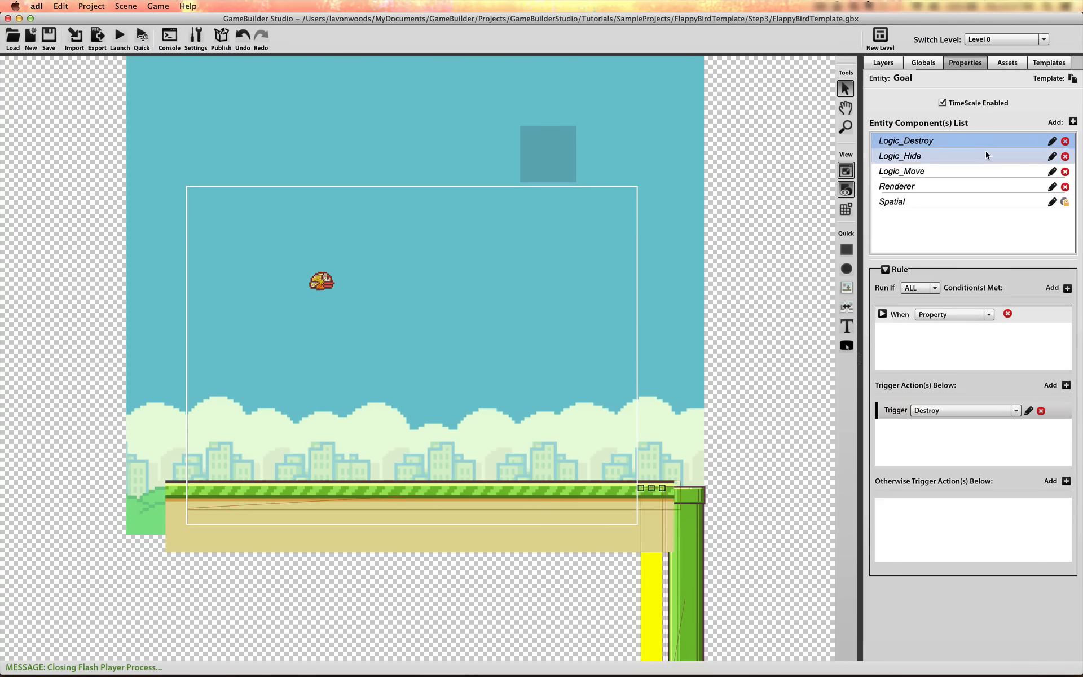
Add a Change Property trigger action to Logic_Hide without any condition and open it for editing
left_click(986, 151)
left_click(1065, 361)
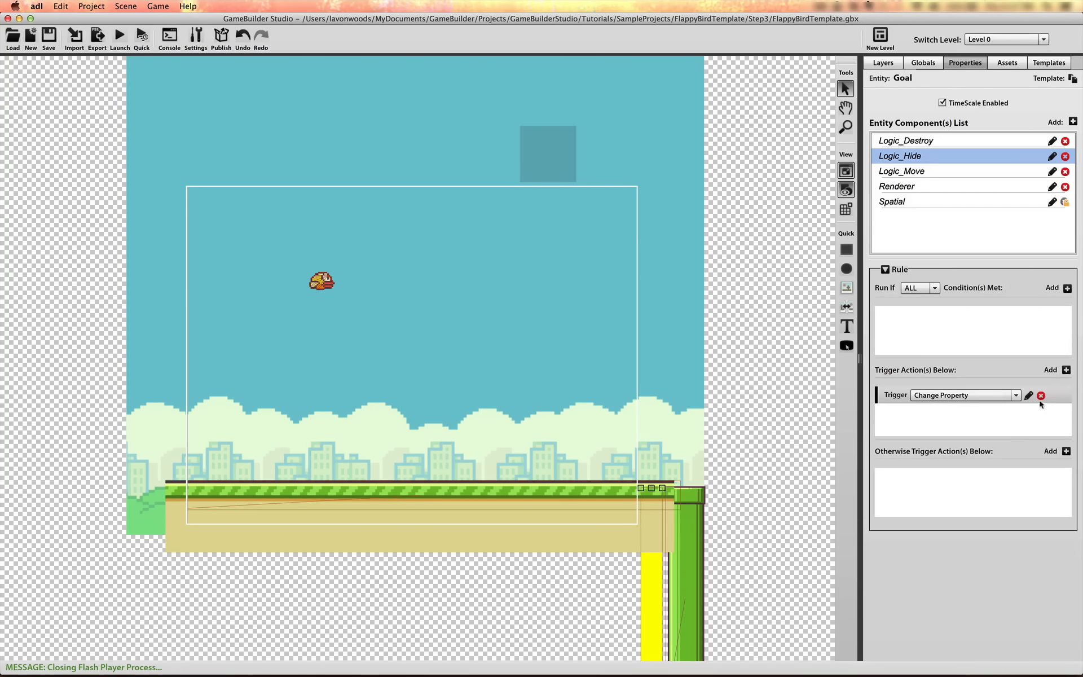
left_click(1016, 395)
left_click(1029, 396)
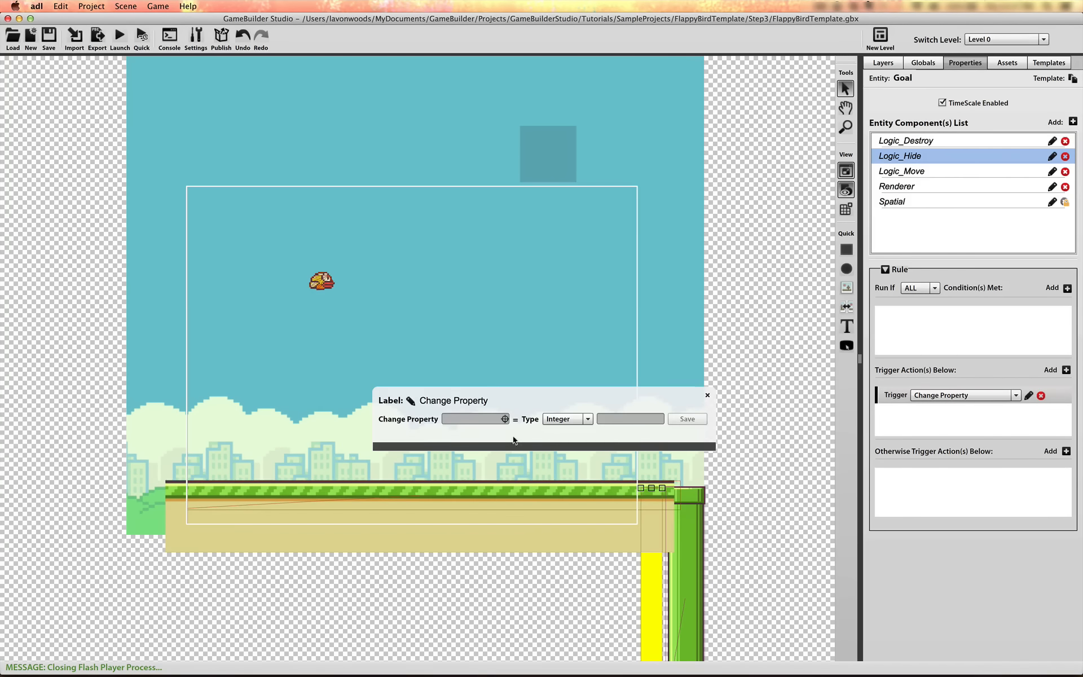
Make the action set the Goal's Renderer alpha property to the integer 0
left_click(505, 419)
left_click(525, 322)
scroll(595, 348, "down", 3)
scroll(595, 347, "up", 5)
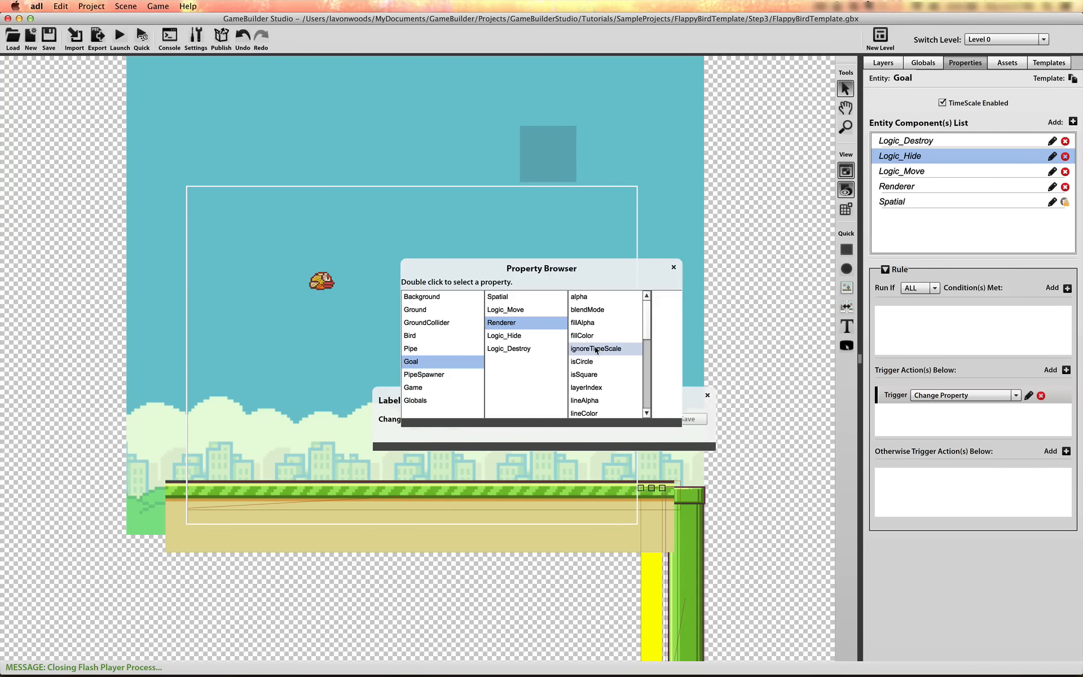
double_click(591, 296)
left_click(613, 419)
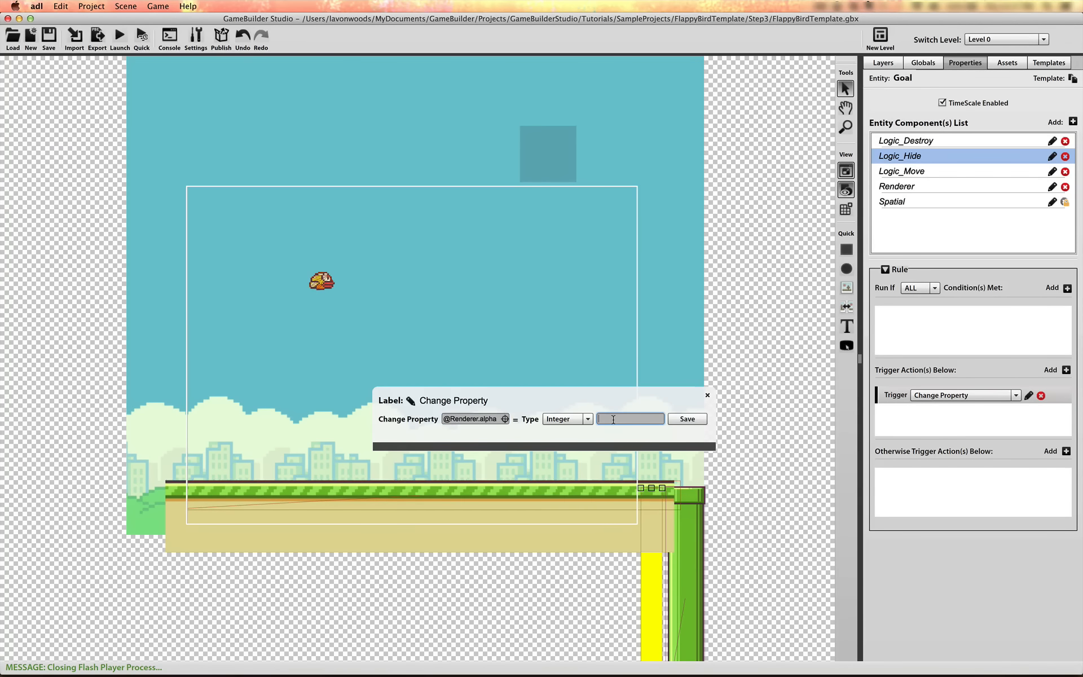
Label the Change Property action HideObject and save it
left_click(411, 402)
type("Hide")
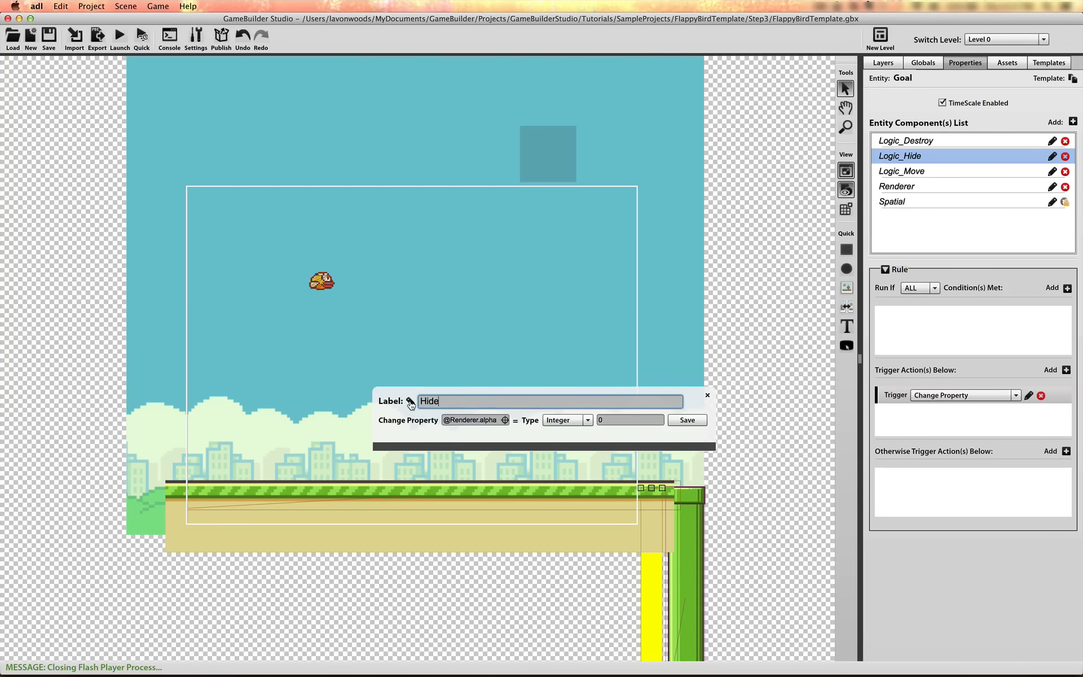
type("Object")
key("Return")
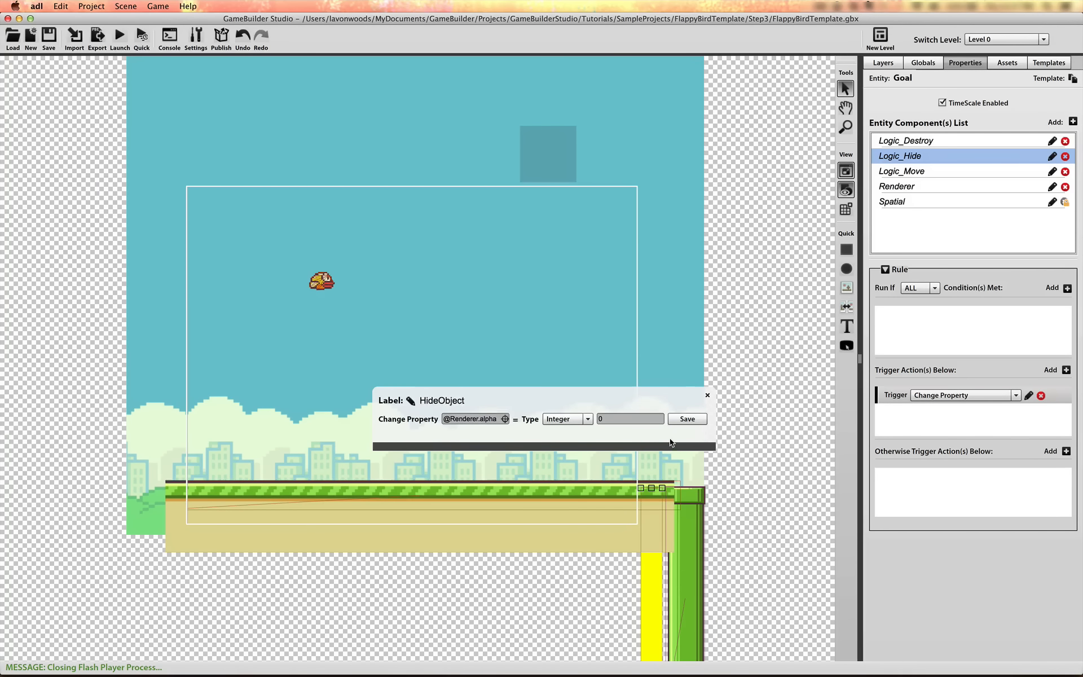
left_click(686, 420)
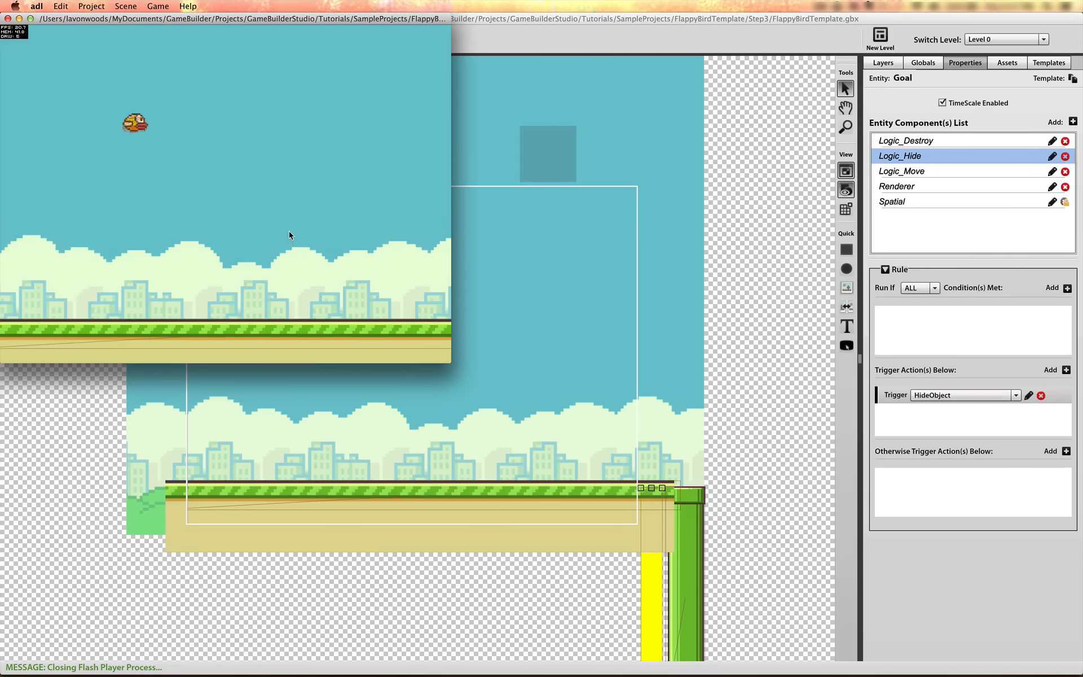
Playtest the game to check that the goal object between the pipes is hidden
left_click(289, 232)
left_click(289, 232)
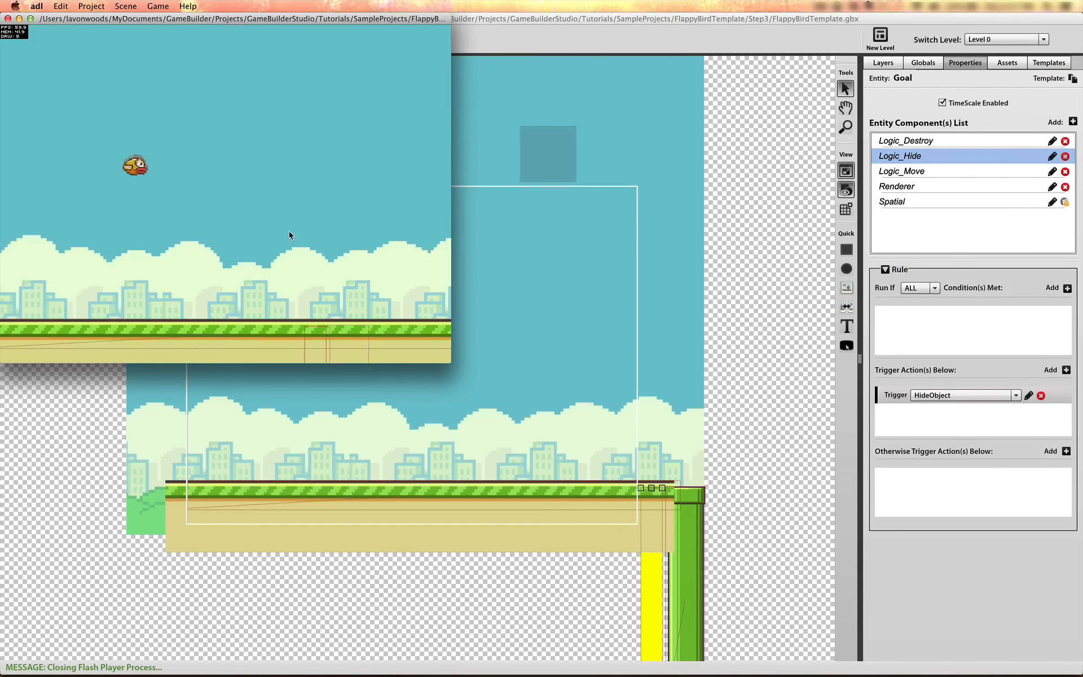
left_click(289, 232)
left_click(289, 231)
left_click(289, 231)
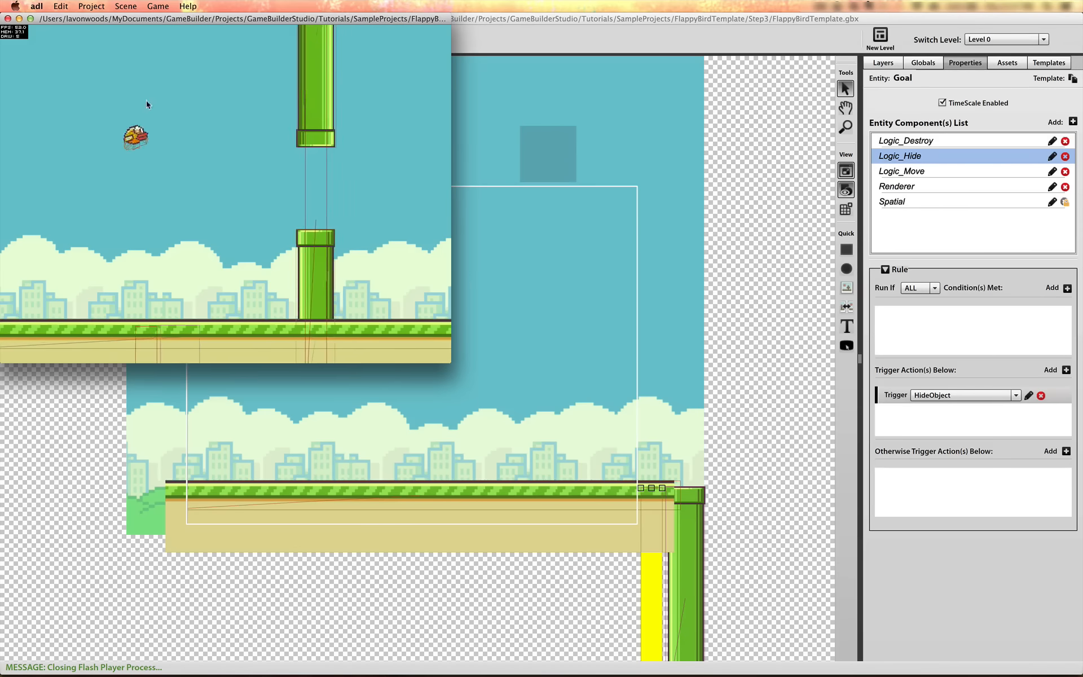